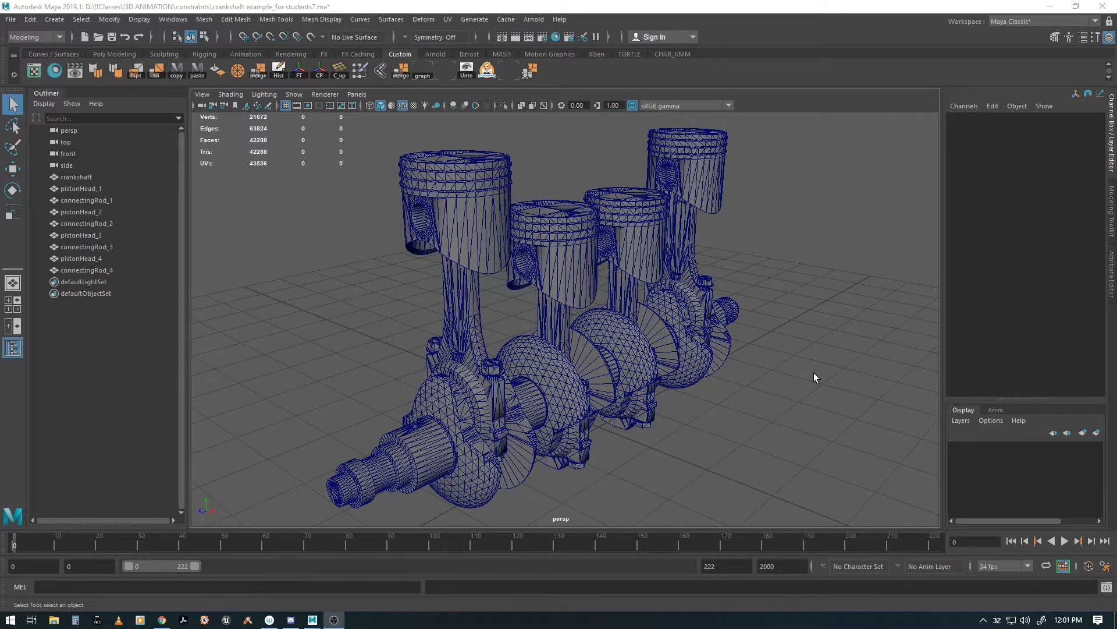
Select the crankshaft and set a keyframe on its Rotate Z at frame 0.
{"action": "left_click_drag", "start_coordinate": [678, 393], "coordinate": [634, 418], "text": "alt"}
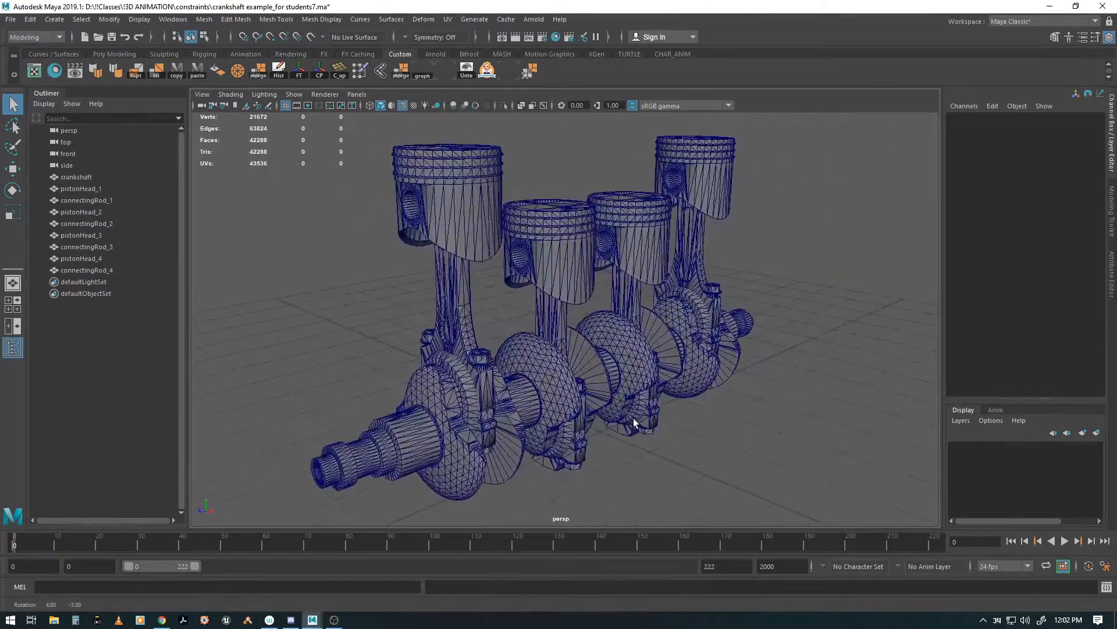
{"action": "mouse_move", "coordinate": [633, 418]}
{"action": "middle_mouse_down", "text": "alt"}
{"action": "mouse_move", "coordinate": [643, 393]}
{"action": "mouse_move", "coordinate": [632, 405]}
{"action": "middle_mouse_up", "text": "alt"}
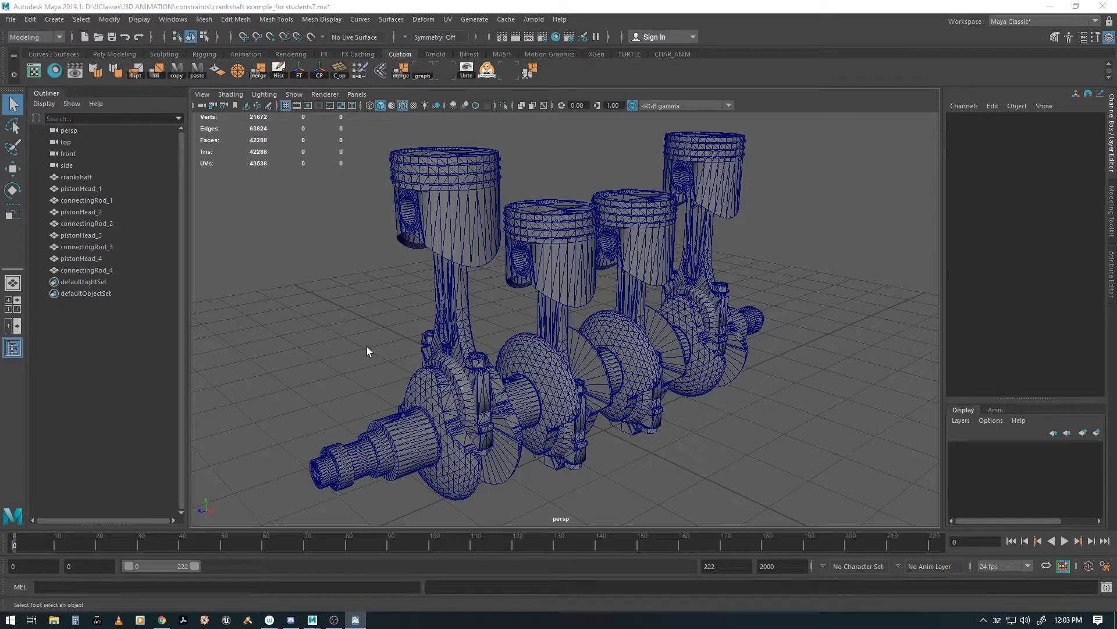
{"action": "left_click", "coordinate": [417, 447]}
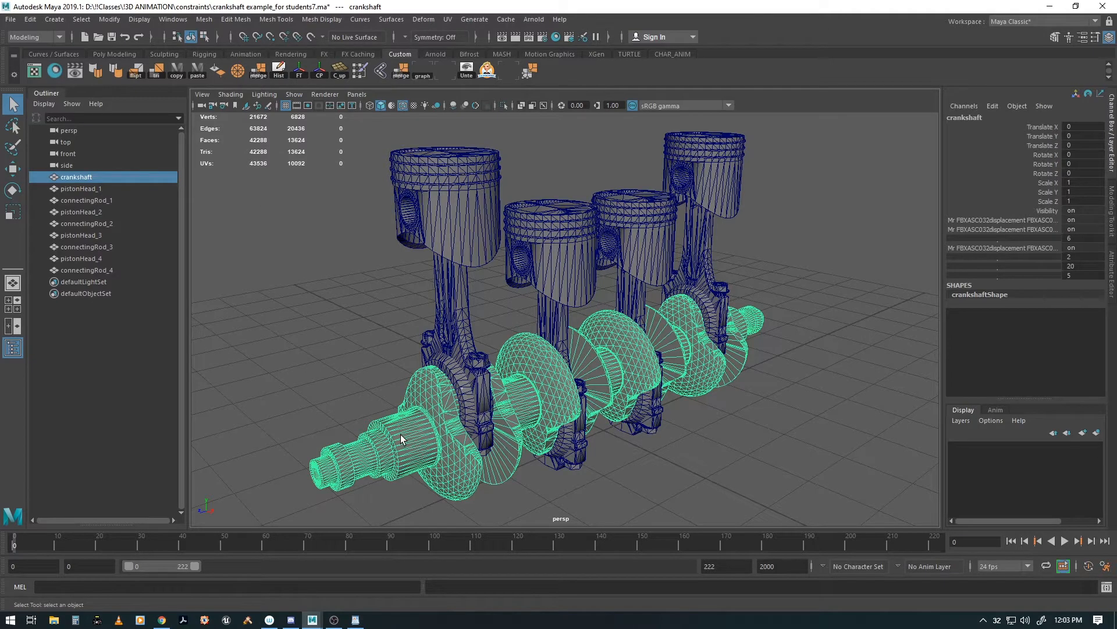
{"action": "left_click", "coordinate": [1045, 173]}
{"action": "right_click", "coordinate": [1046, 173]}
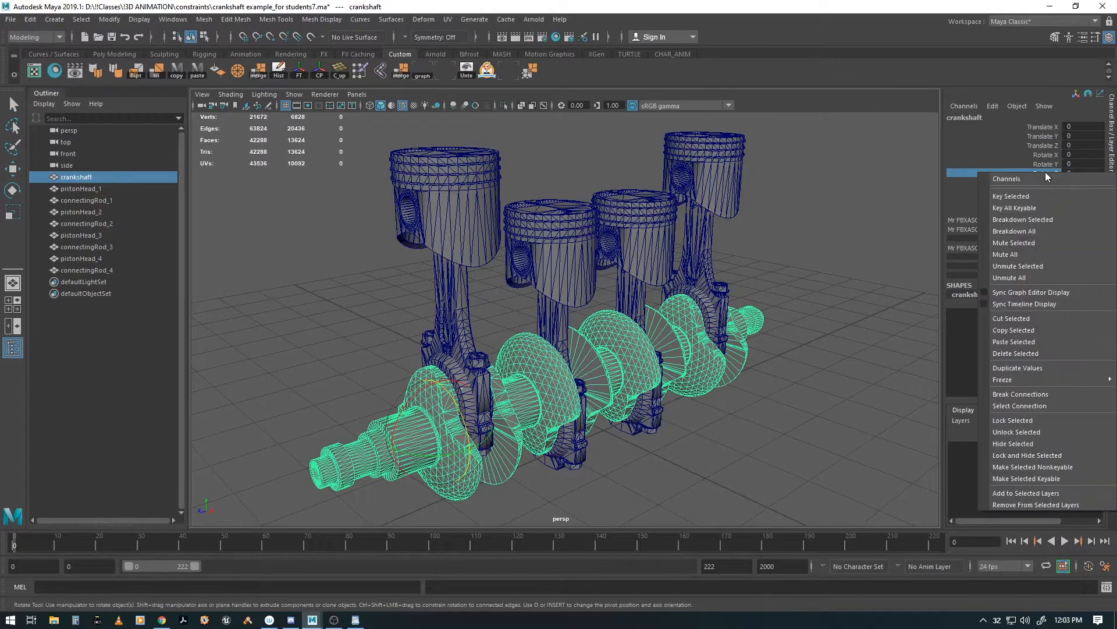
{"action": "left_click", "coordinate": [1045, 192]}
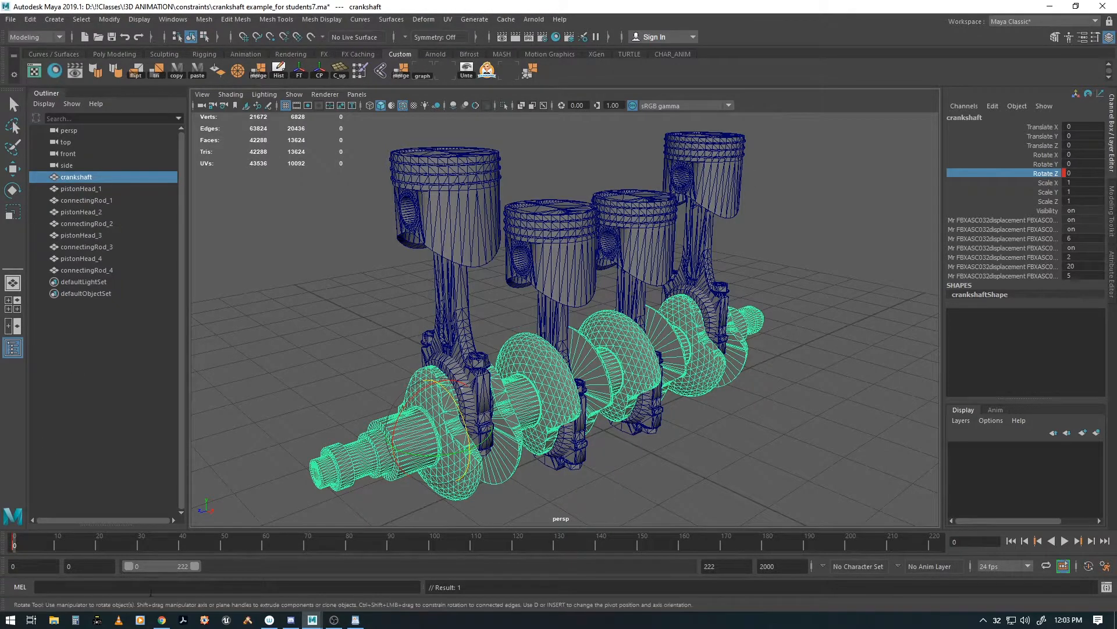
At frame 100, set the crankshaft's Rotate Z to 360 and keyframe that channel.
{"action": "key", "text": "alt+v"}
{"action": "left_click", "coordinate": [434, 544]}
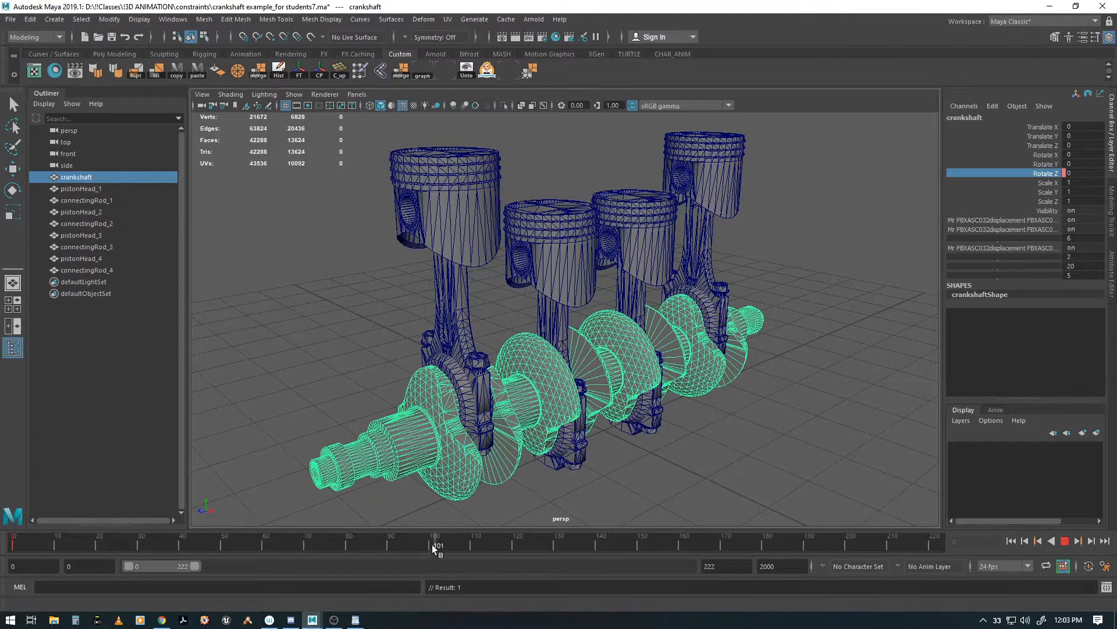
{"action": "key", "text": "e"}
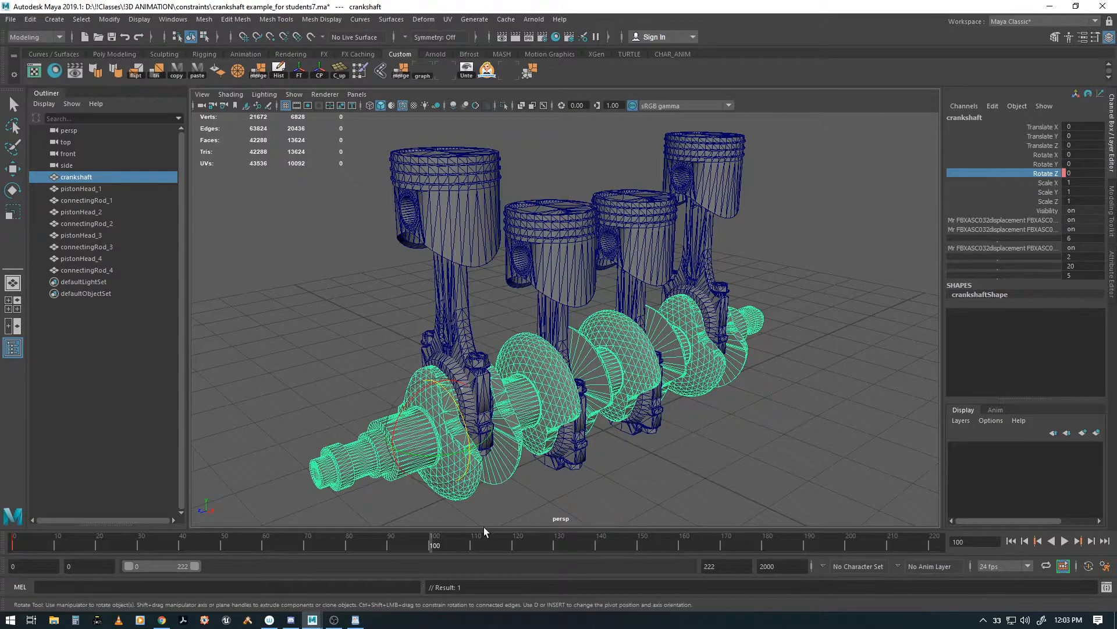
{"action": "double_click", "coordinate": [1095, 173]}
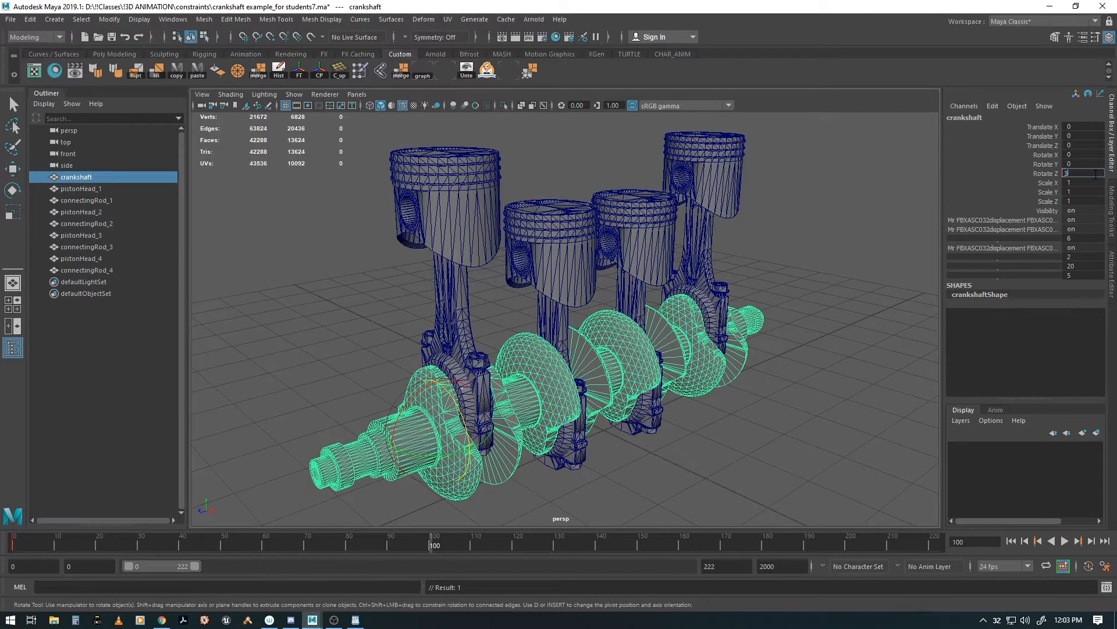
{"action": "type", "text": "360"}
{"action": "key", "text": "Return"}
{"action": "left_click", "coordinate": [1045, 173]}
{"action": "right_click", "coordinate": [1045, 173]}
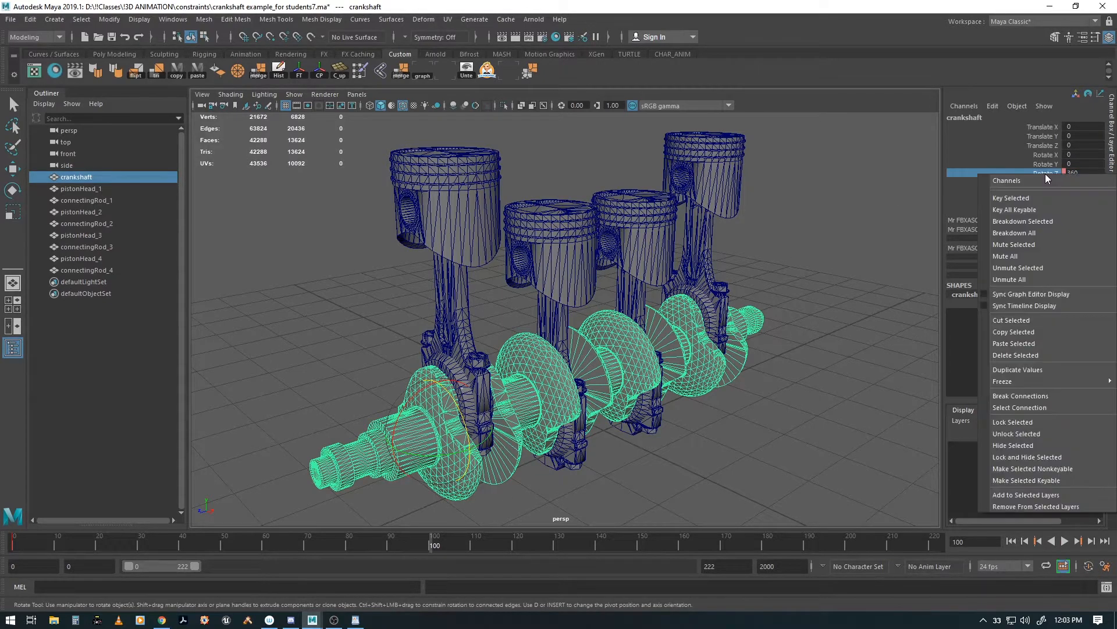
{"action": "left_click", "coordinate": [1040, 197]}
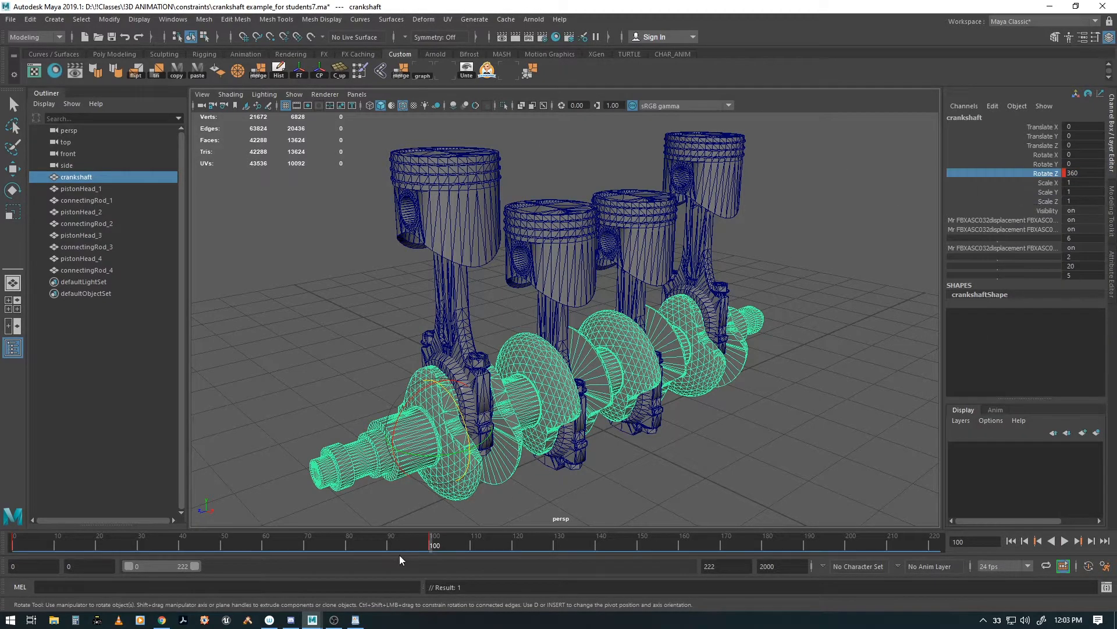
Play the crankshaft rotation from frame 0 past its last keyframe to check the motion.
{"action": "left_click_drag", "start_coordinate": [403, 546], "coordinate": [10, 548]}
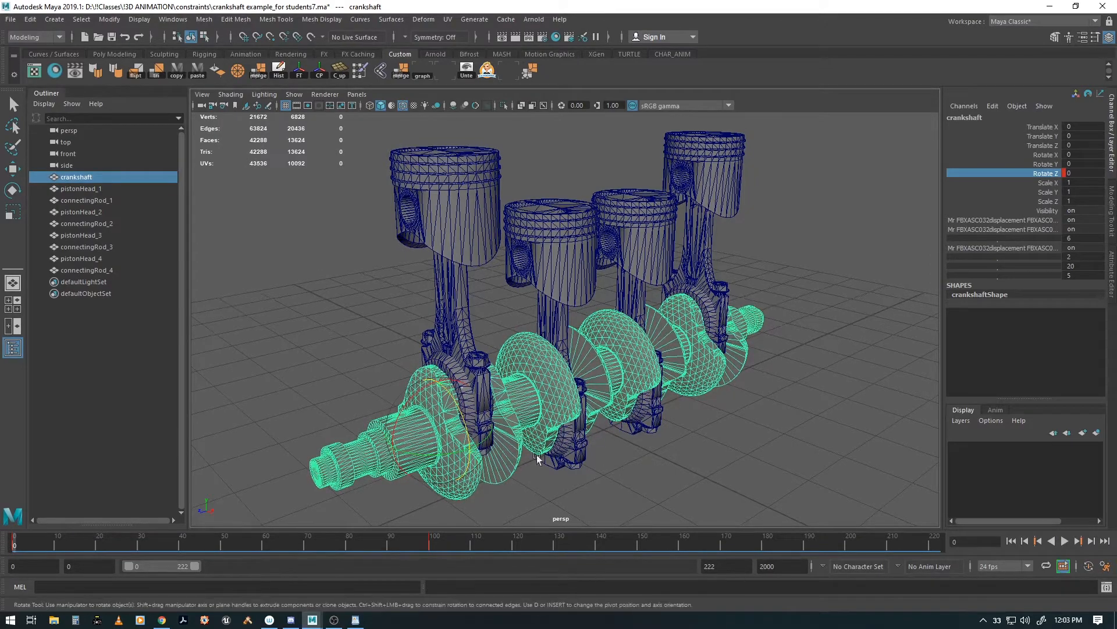
{"action": "left_click", "coordinate": [1064, 541]}
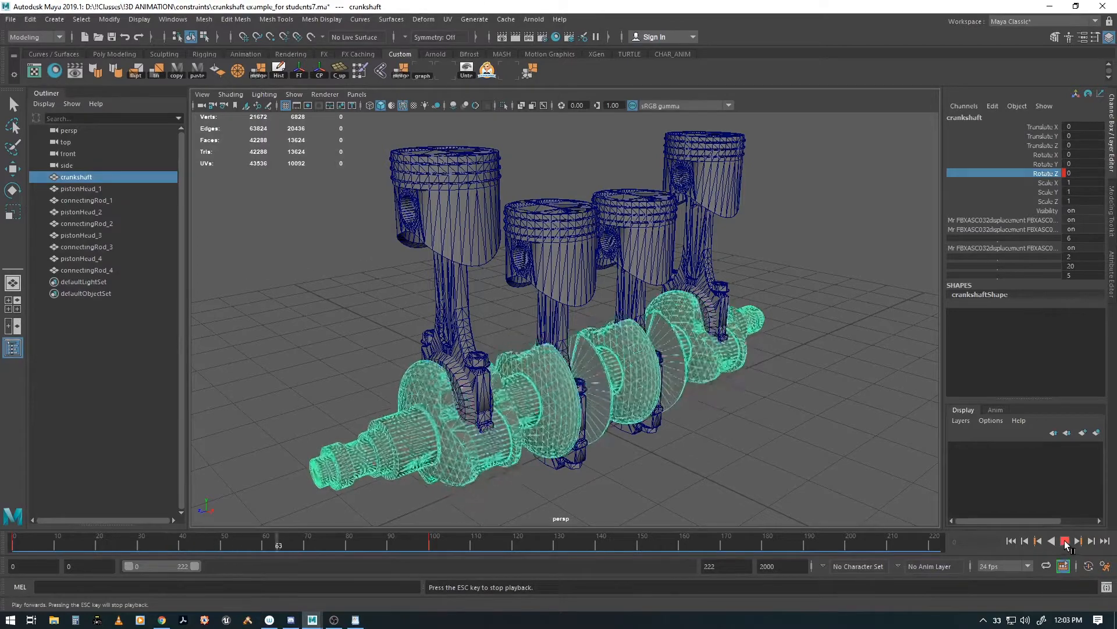
{"action": "left_click", "coordinate": [1065, 540]}
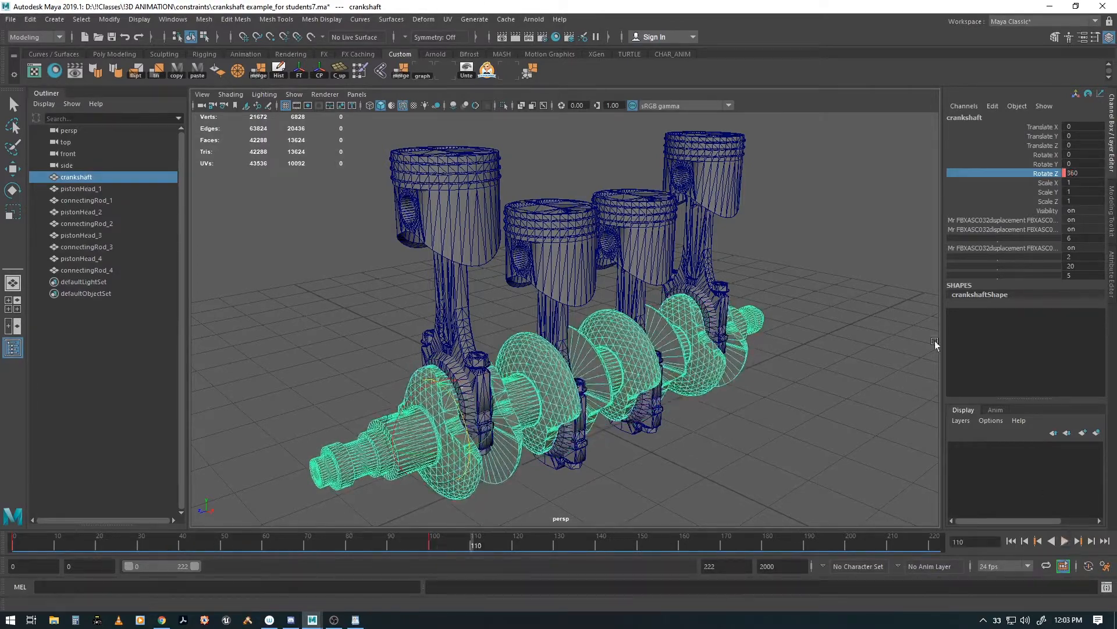
Open the Graph Editor and give both keys of the crankshaft's Rotate Z curve linear tangents.
{"action": "left_click", "coordinate": [421, 72]}
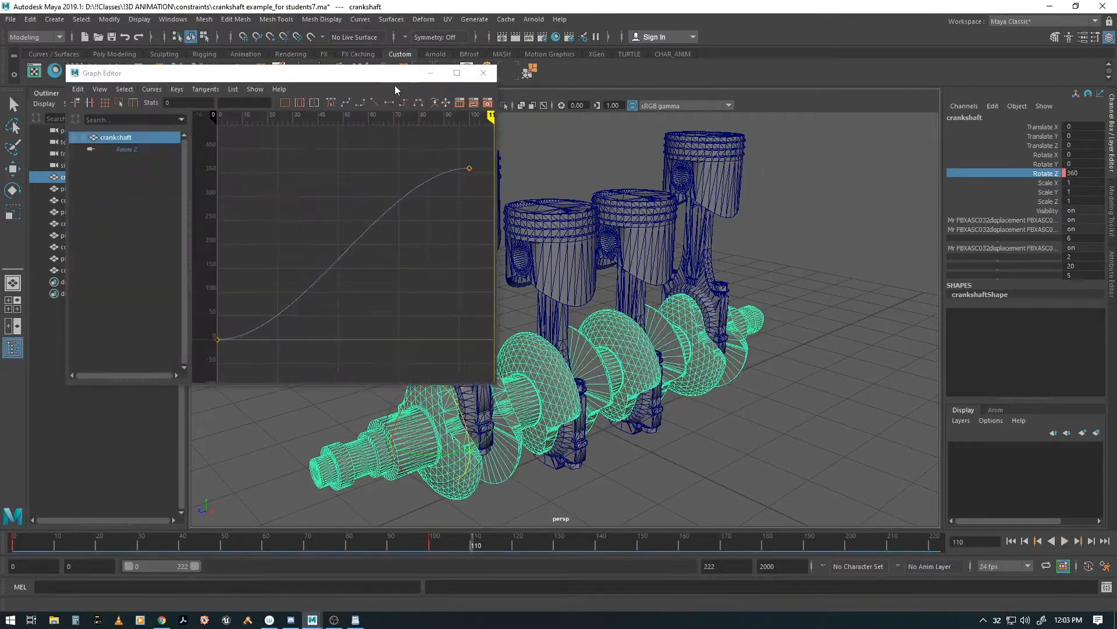
{"action": "left_click_drag", "start_coordinate": [395, 76], "coordinate": [434, 106]}
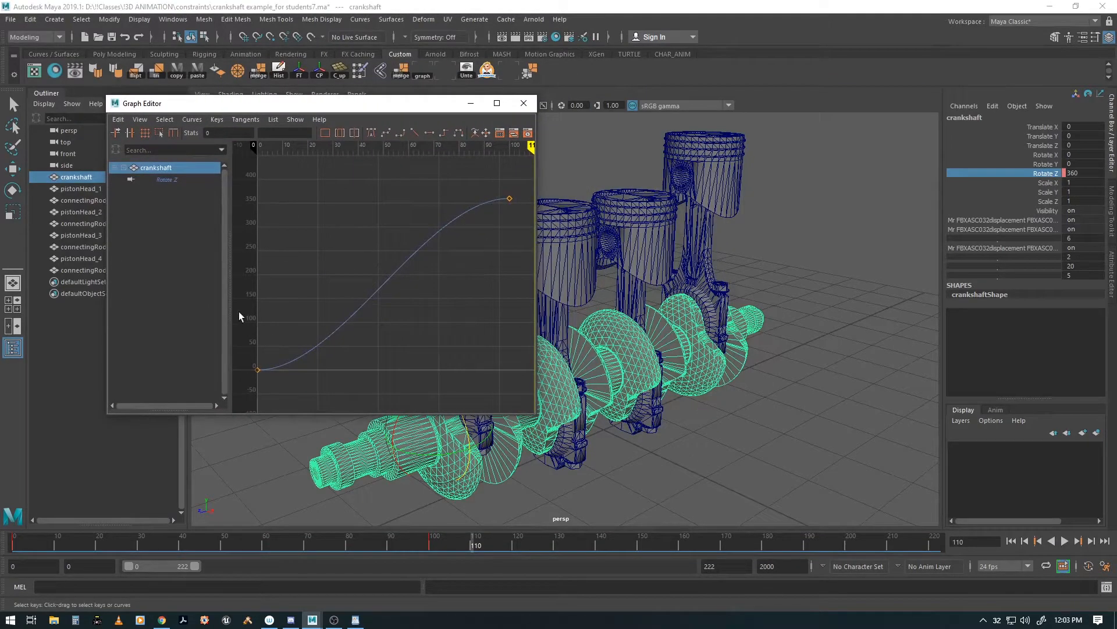
{"action": "left_click_drag", "start_coordinate": [283, 237], "coordinate": [514, 379]}
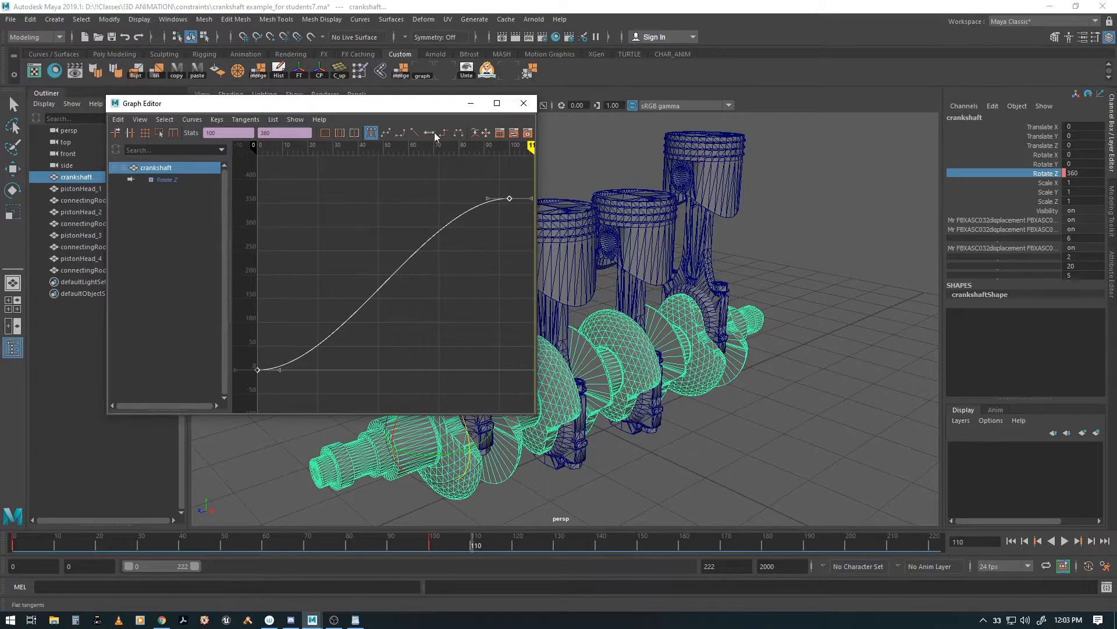
{"action": "left_click", "coordinate": [416, 134]}
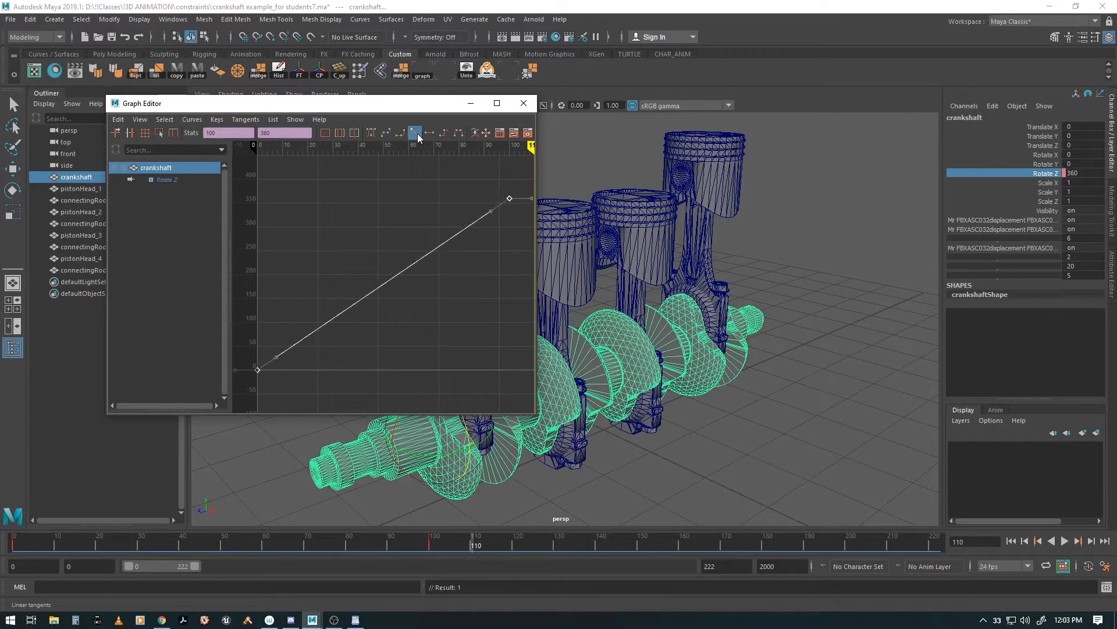
Play the animation from the start to check the crankshaft's rotation with linear tangents.
{"action": "left_click", "coordinate": [21, 543]}
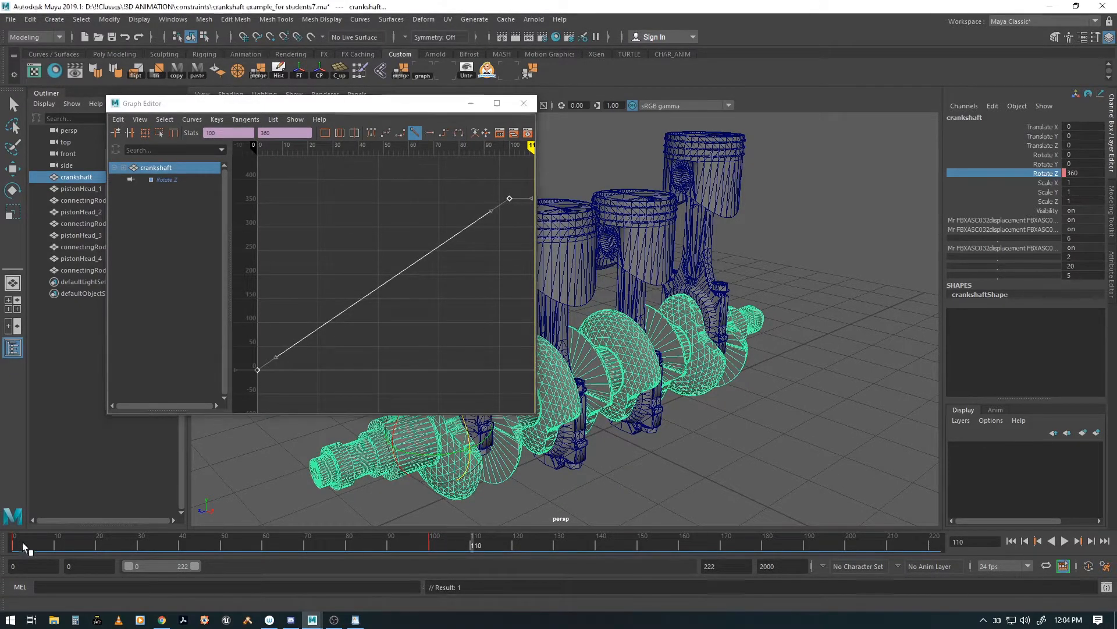
{"action": "left_click", "coordinate": [1064, 540]}
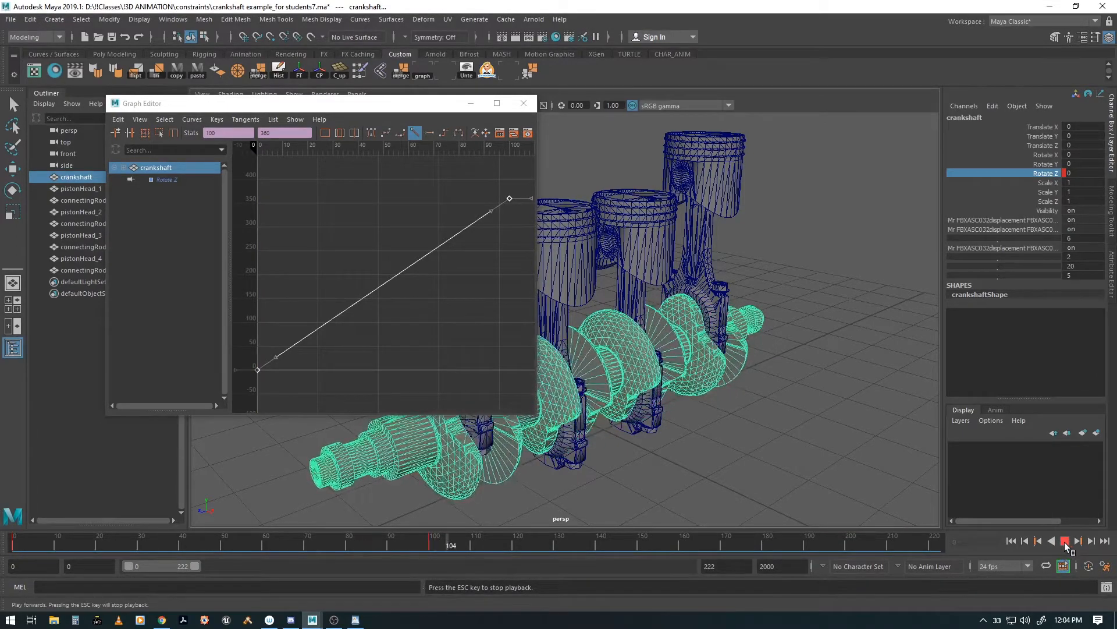
{"action": "left_click", "coordinate": [1063, 542]}
Set the Rotate Z curve's post infinity to Cycle for the end key and close the Graph Editor.
{"action": "left_click", "coordinate": [431, 170]}
{"action": "left_click_drag", "start_coordinate": [480, 170], "coordinate": [536, 247]}
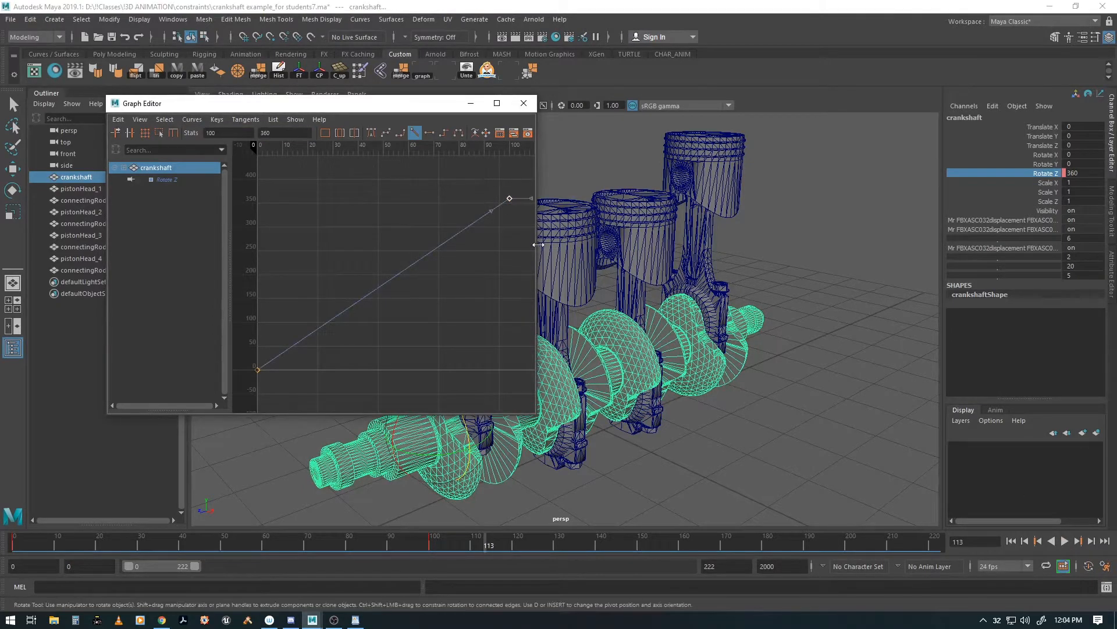
{"action": "left_click", "coordinate": [187, 118]}
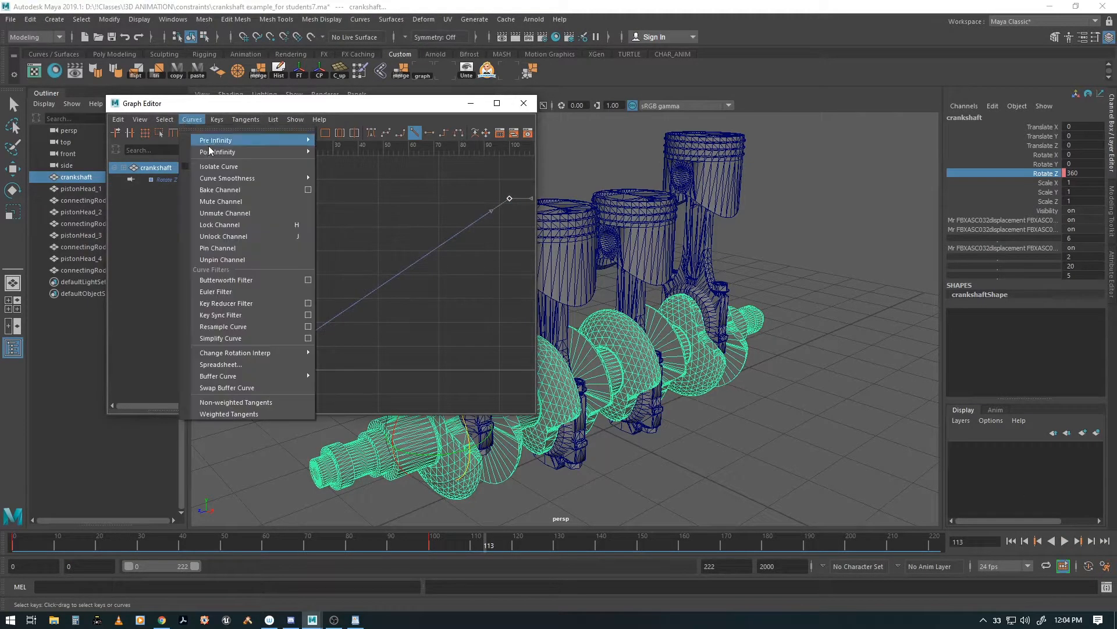
{"action": "mouse_move", "coordinate": [214, 150]}
{"action": "left_click", "coordinate": [340, 161]}
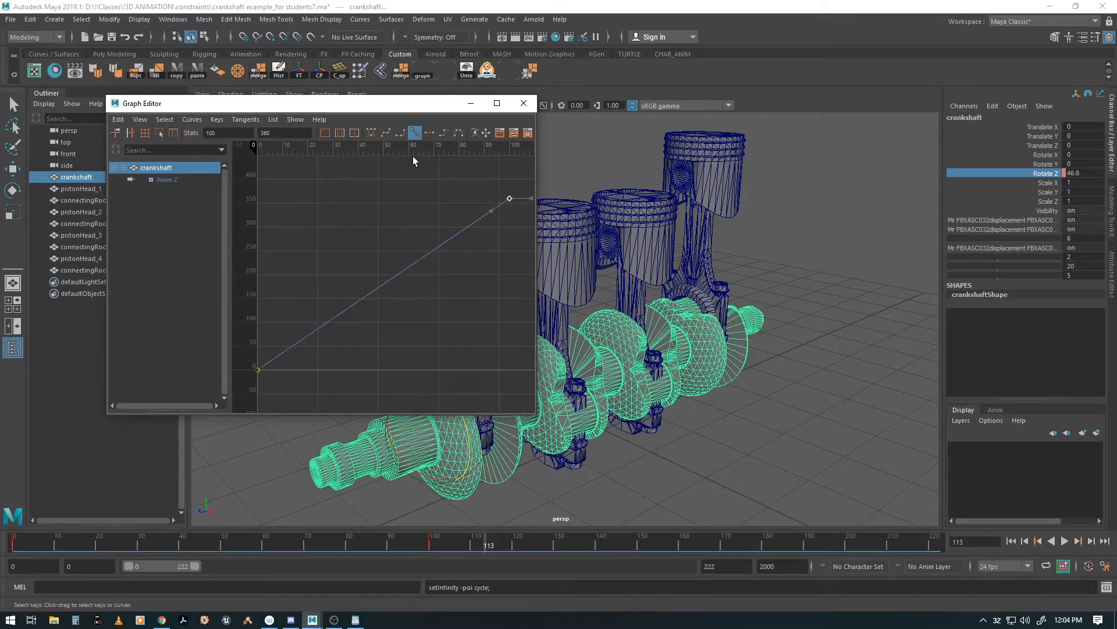
{"action": "left_click", "coordinate": [524, 103]}
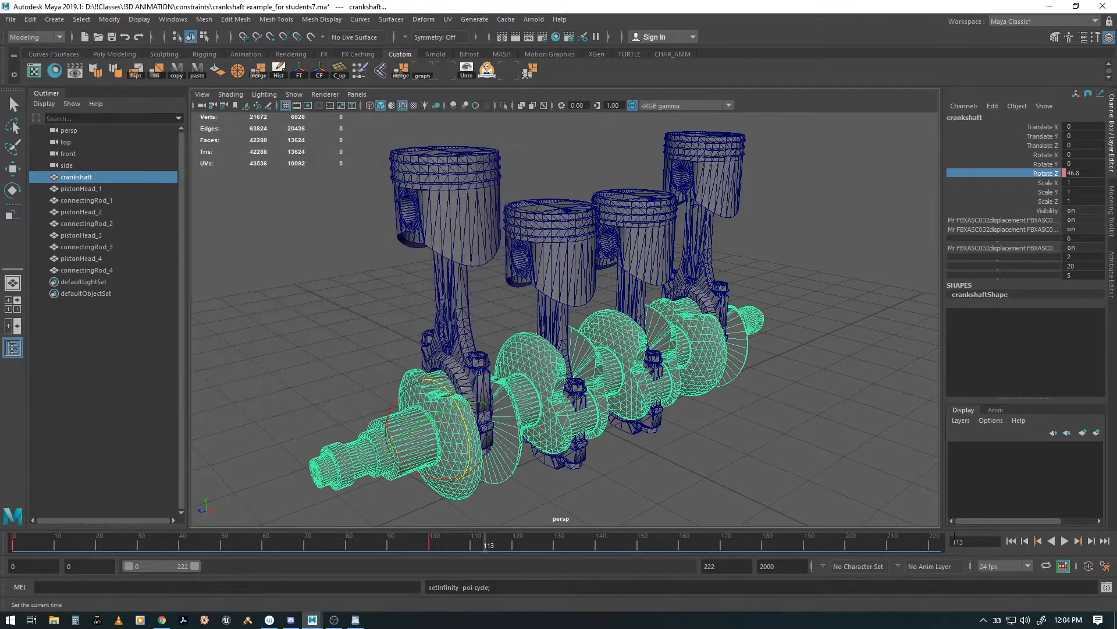
Scrub and play the animation past frame 100 to check the cycling rotation, and return to frame 0.
{"action": "left_click_drag", "start_coordinate": [358, 541], "coordinate": [279, 541]}
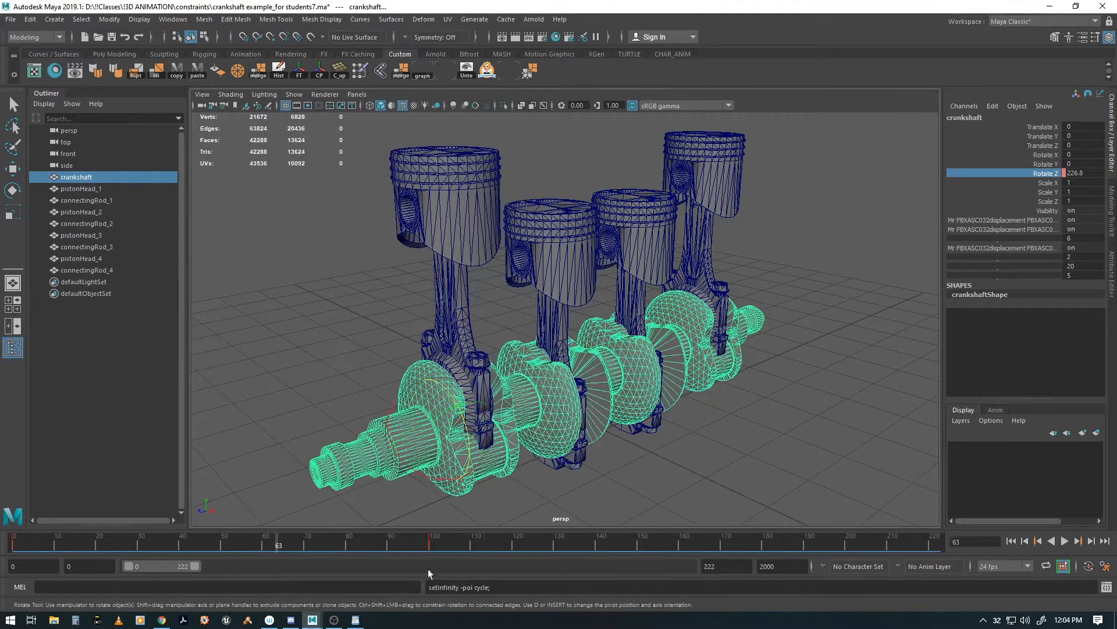
{"action": "left_click", "coordinate": [1064, 540]}
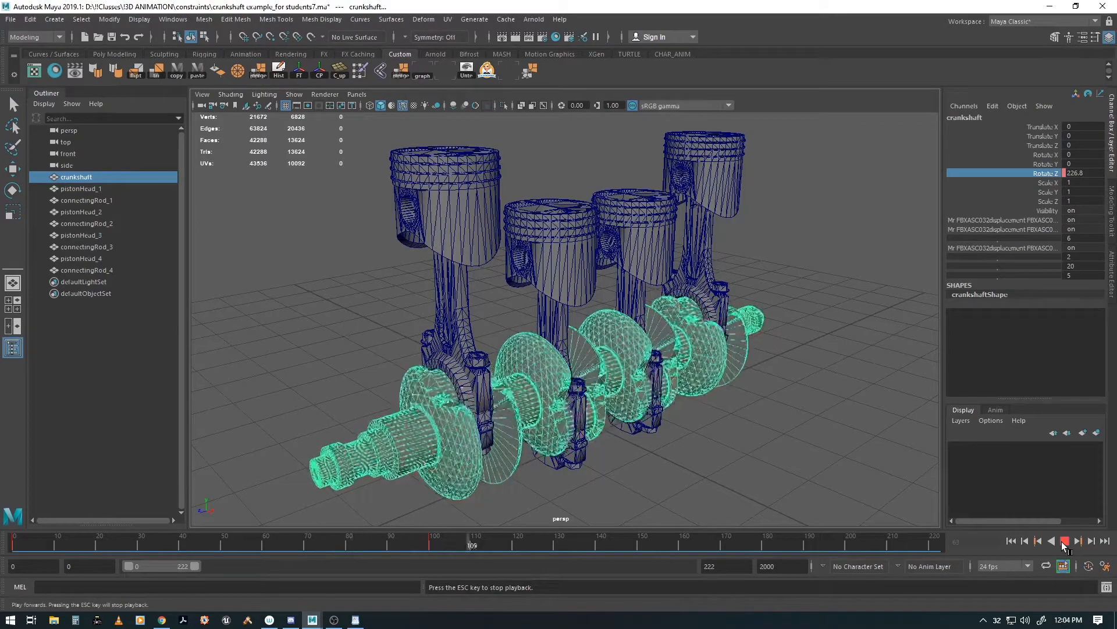
{"action": "left_click", "coordinate": [1064, 541]}
{"action": "left_click", "coordinate": [1011, 541]}
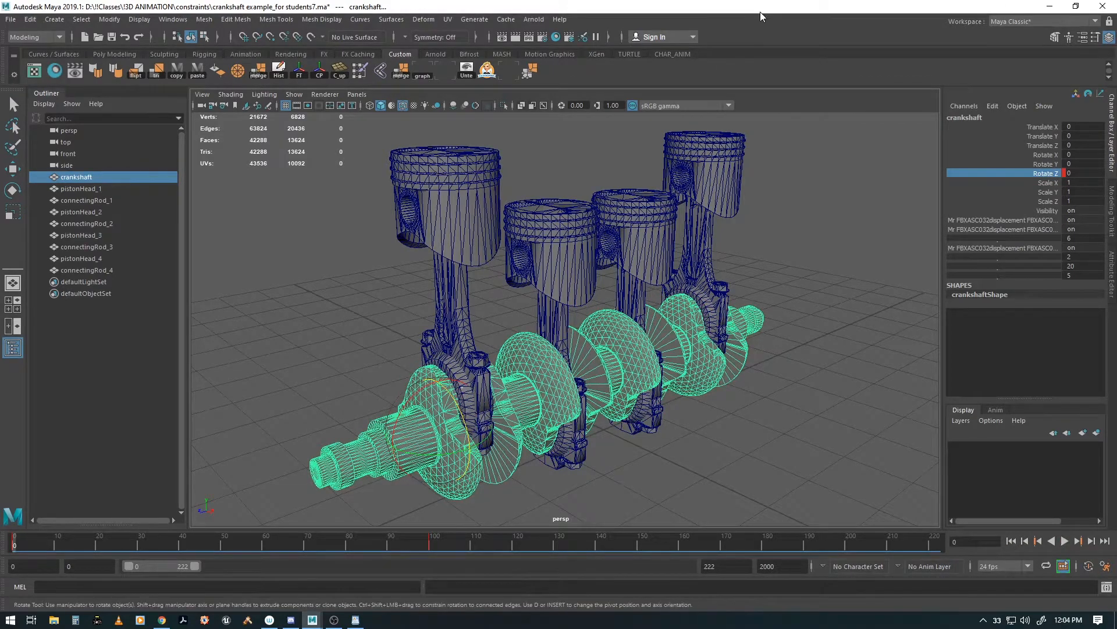
Save the scene and replay the crankshaft's rotation, returning the timeline to frame 0.
{"action": "key", "text": "q"}
{"action": "key", "text": "ctrl+s"}
{"action": "middle_click_drag", "start_coordinate": [604, 362], "coordinate": [617, 371], "text": "alt"}
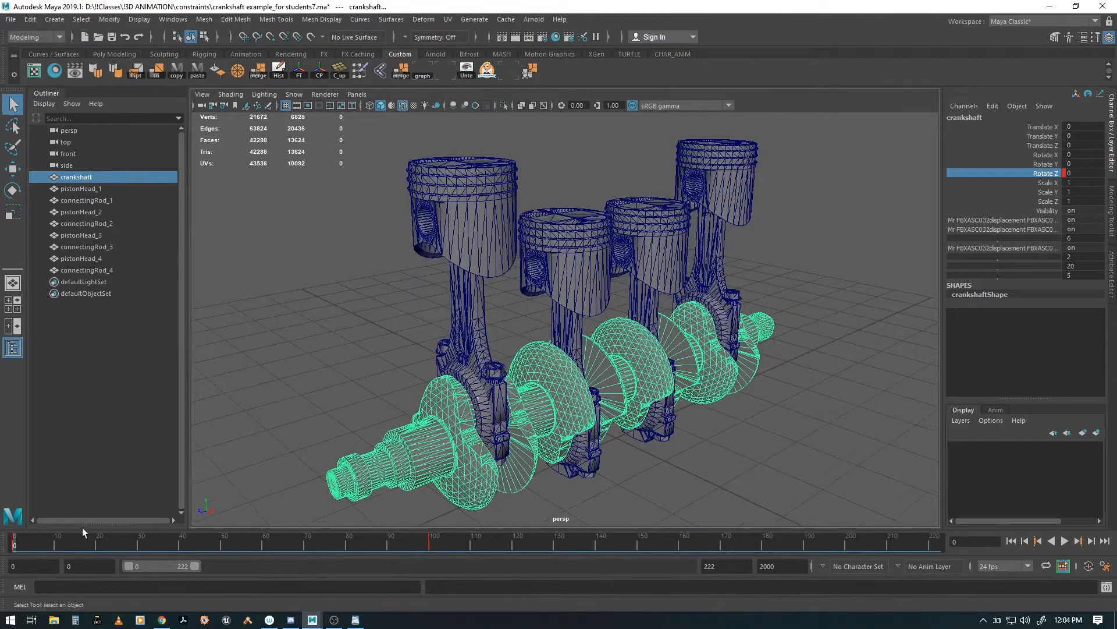
{"action": "key", "text": "alt+v"}
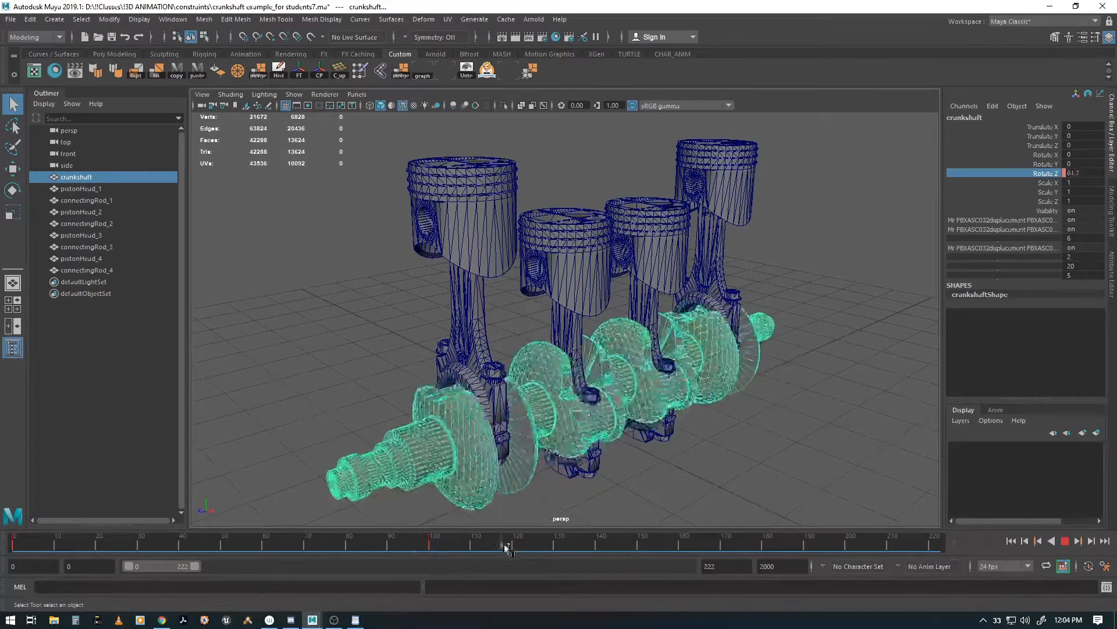
{"action": "left_click_drag", "start_coordinate": [505, 546], "coordinate": [3, 539]}
{"action": "middle_click_drag", "start_coordinate": [664, 378], "coordinate": [665, 378], "text": "alt"}
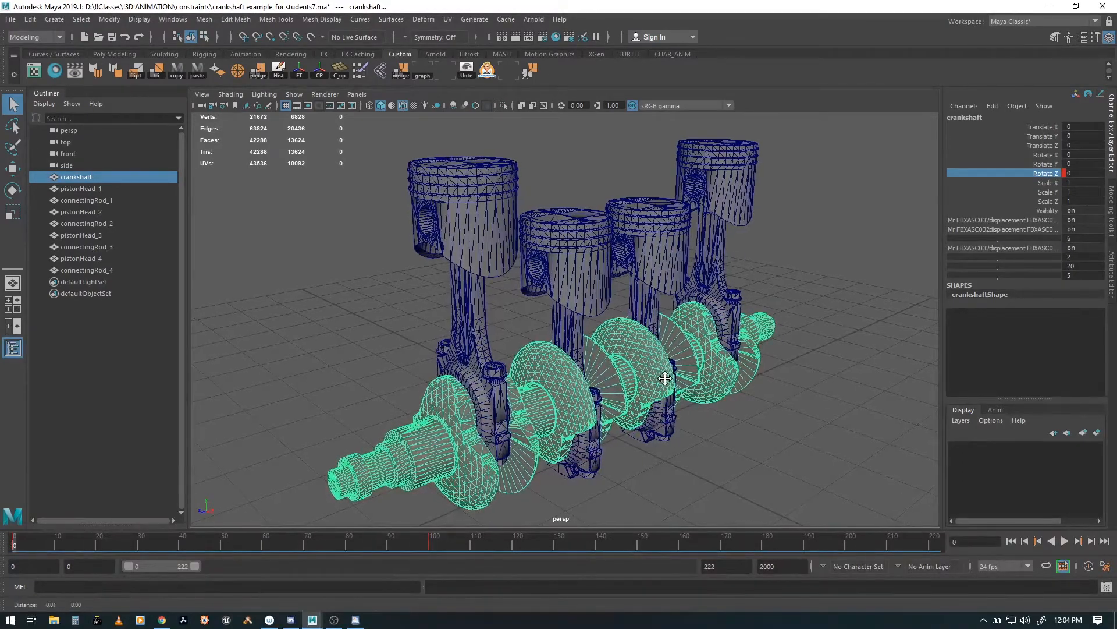
Hide everything except connectingRod_1 and view the rod in the front view.
{"action": "left_click", "coordinate": [476, 314]}
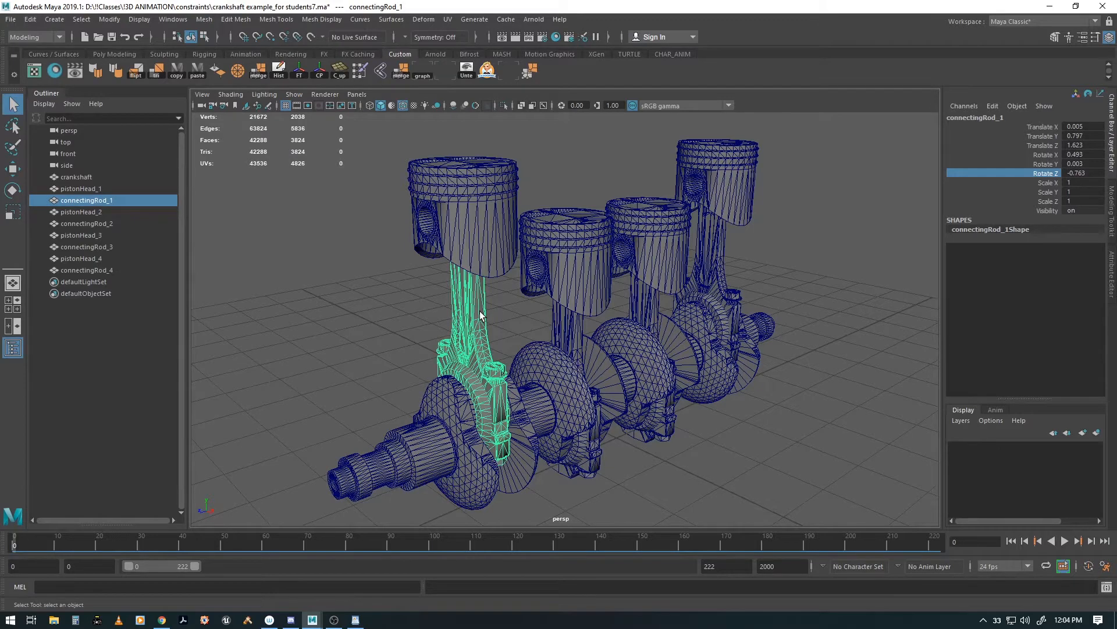
{"action": "key", "text": "alt+h"}
{"action": "mouse_move", "coordinate": [493, 331]}
{"action": "left_mouse_down", "text": "alt"}
{"action": "mouse_move", "coordinate": [508, 326]}
{"action": "mouse_move", "coordinate": [505, 341]}
{"action": "left_mouse_up", "text": "alt"}
{"action": "key", "text": "space"}
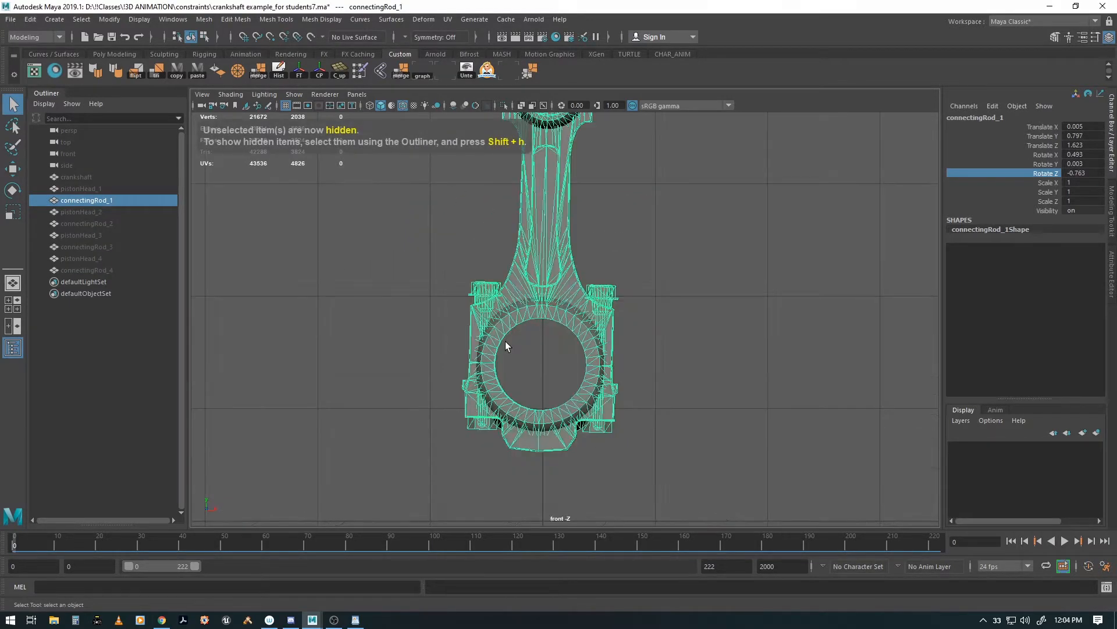
{"action": "middle_click_drag", "start_coordinate": [620, 274], "coordinate": [639, 325], "text": "alt"}
Create a locator and move it up to the center of connectingRod_1's large lower ring, at about 1.389 in Translate Y.
{"action": "key", "text": "space"}
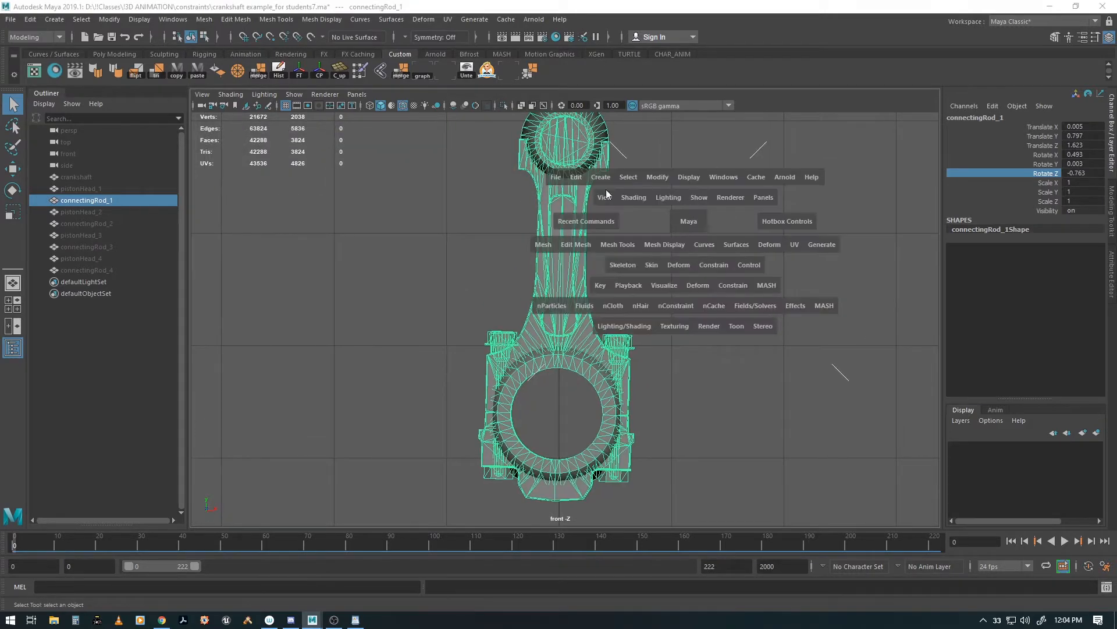
{"action": "left_click", "coordinate": [599, 182]}
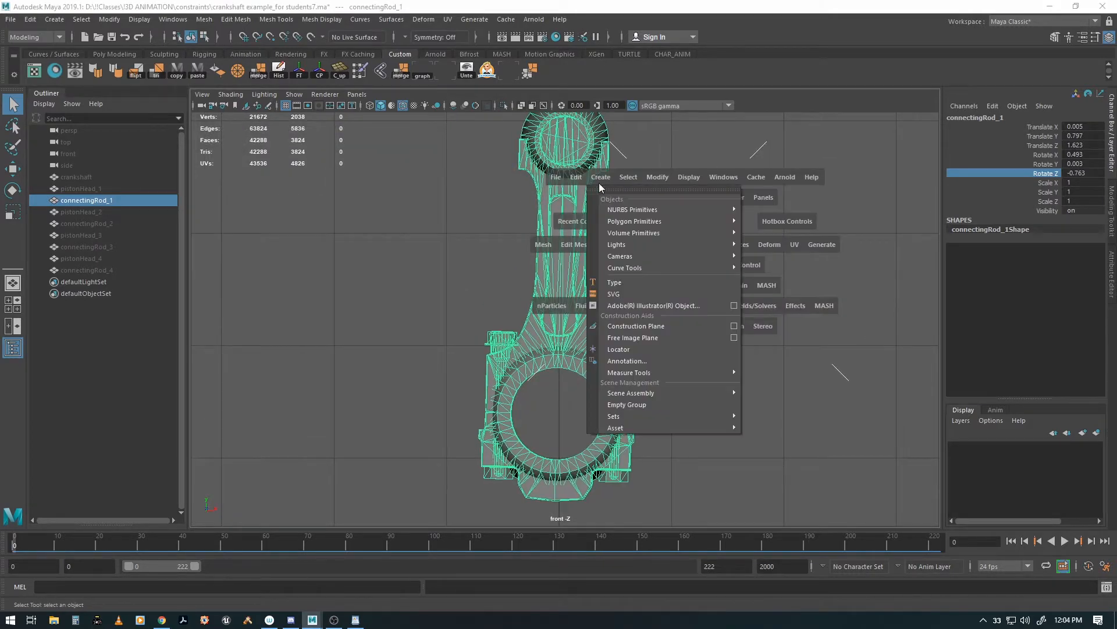
{"action": "left_click", "coordinate": [624, 348]}
{"action": "right_click_drag", "start_coordinate": [804, 366], "coordinate": [682, 409], "text": "alt"}
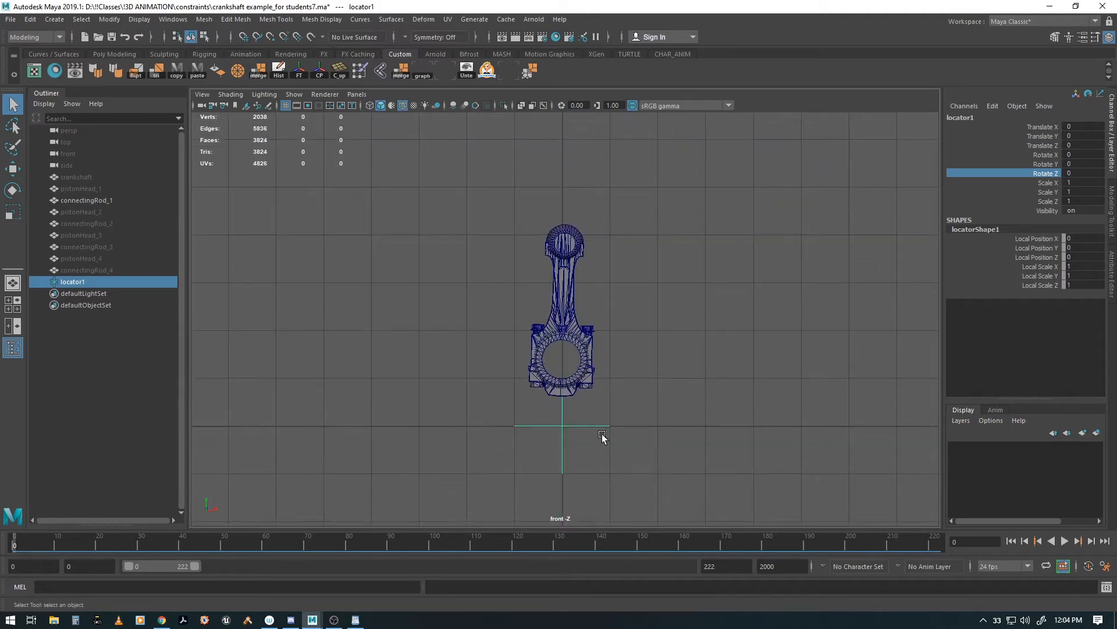
{"action": "key", "text": "w"}
{"action": "left_click_drag", "start_coordinate": [598, 386], "coordinate": [600, 320]}
{"action": "key", "text": "f"}
{"action": "scroll", "coordinate": [676, 352], "scroll_direction": "down", "scroll_amount": 5}
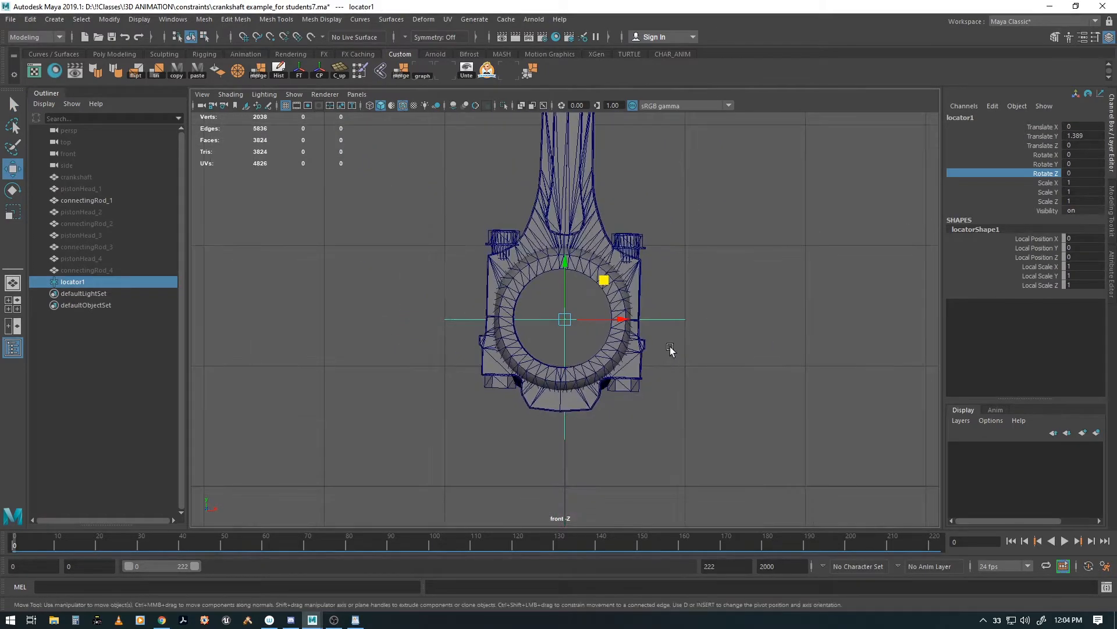
Move the locator to the middle of connectingRod_1's lower ring in the side view, at about -0.01 Translate X and 2.709 Translate Z.
{"action": "left_click_drag", "start_coordinate": [607, 303], "coordinate": [606, 304]}
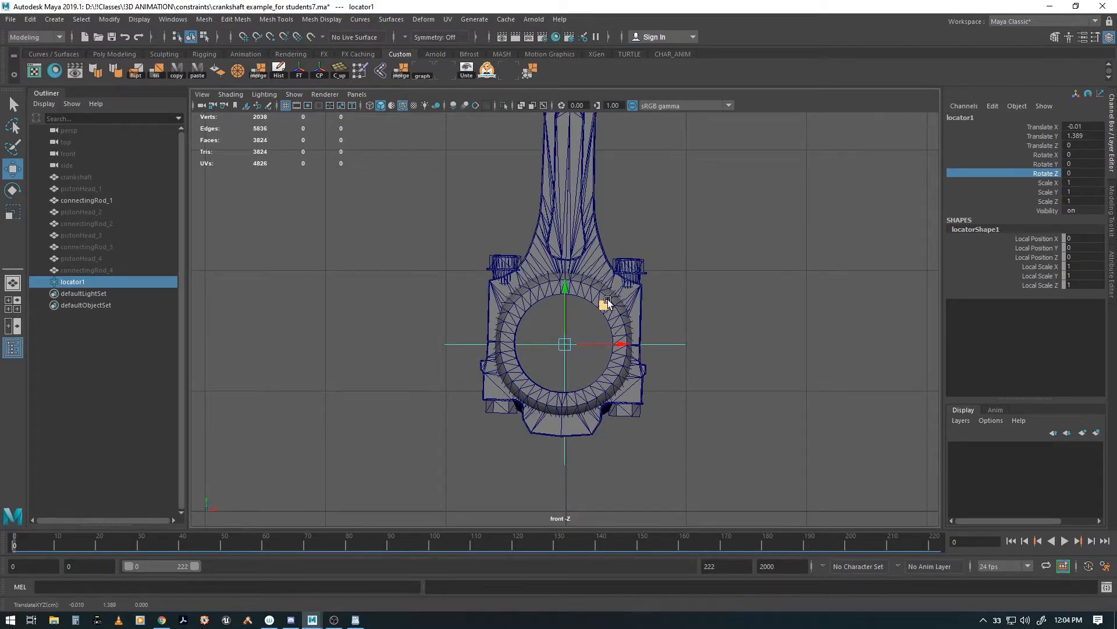
{"action": "key", "text": "space"}
{"action": "left_click_drag", "start_coordinate": [607, 303], "coordinate": [658, 294]}
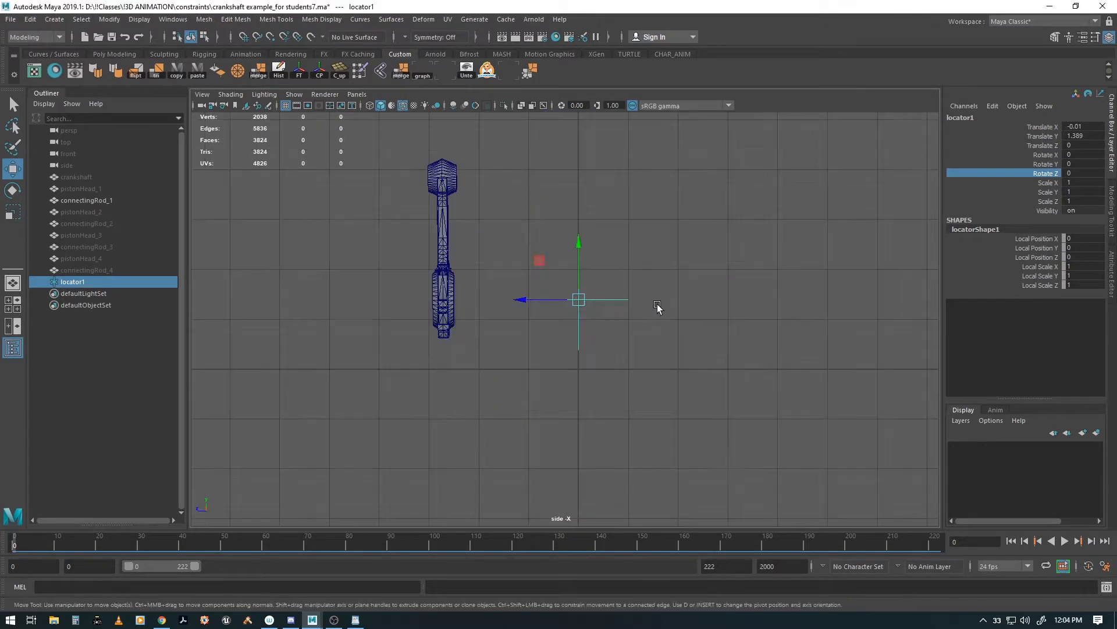
{"action": "left_click_drag", "start_coordinate": [524, 300], "coordinate": [391, 298]}
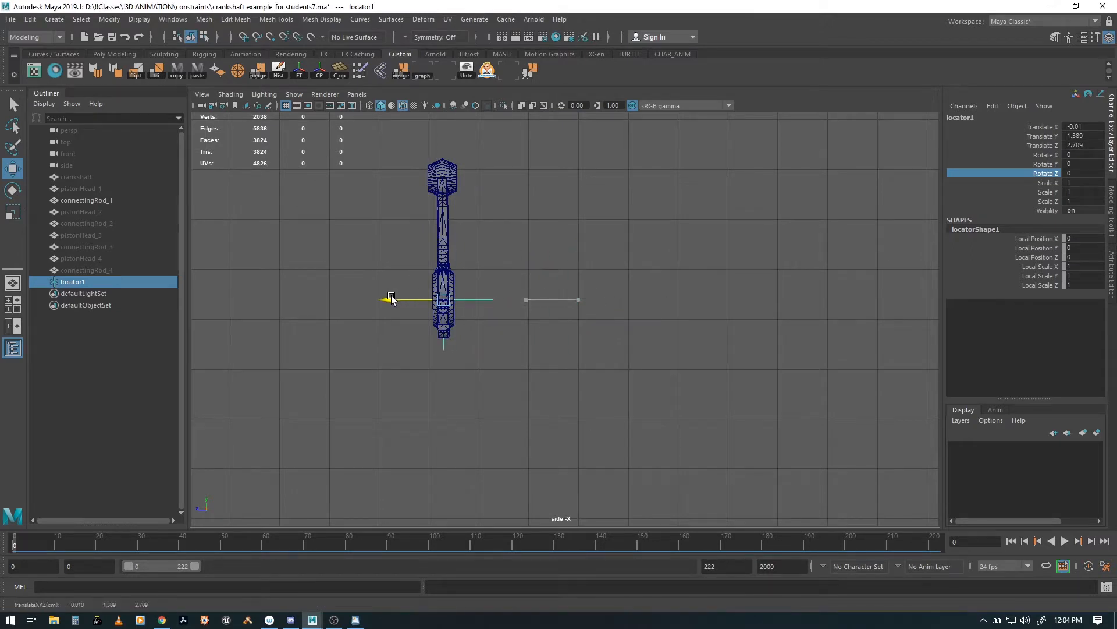
{"action": "middle_click_drag", "start_coordinate": [493, 331], "coordinate": [508, 362], "text": "alt"}
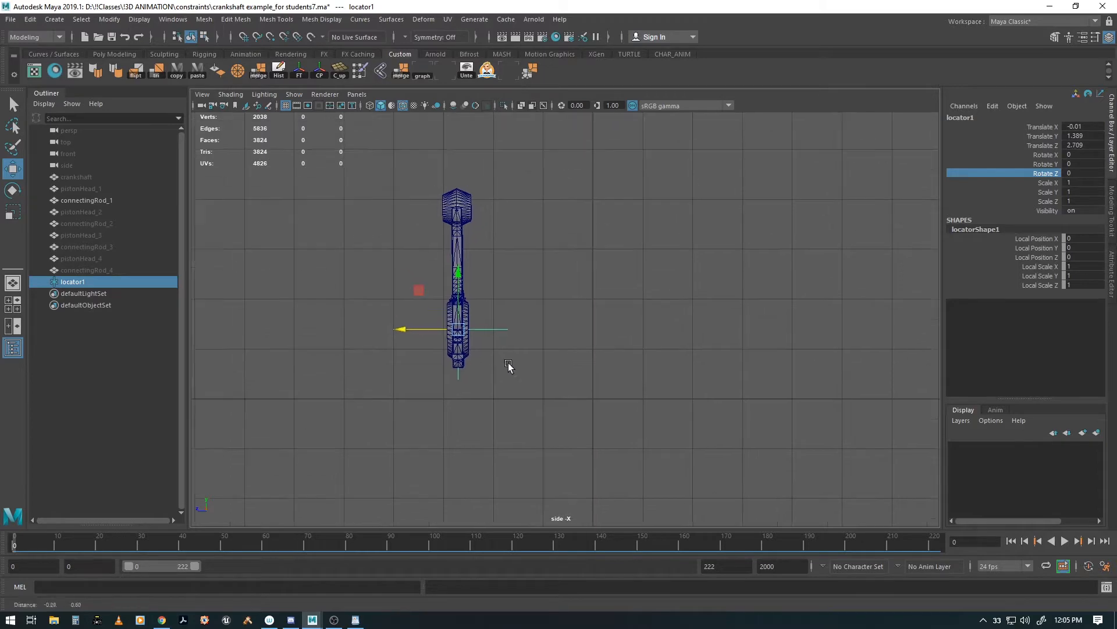
Return to the perspective view and unhide the crankshaft alongside connectingRod_1.
{"action": "key", "text": "space"}
{"action": "left_click_drag", "start_coordinate": [532, 335], "coordinate": [532, 310]}
{"action": "left_click_drag", "start_coordinate": [576, 359], "coordinate": [568, 332], "text": "alt"}
{"action": "left_click", "coordinate": [78, 177]}
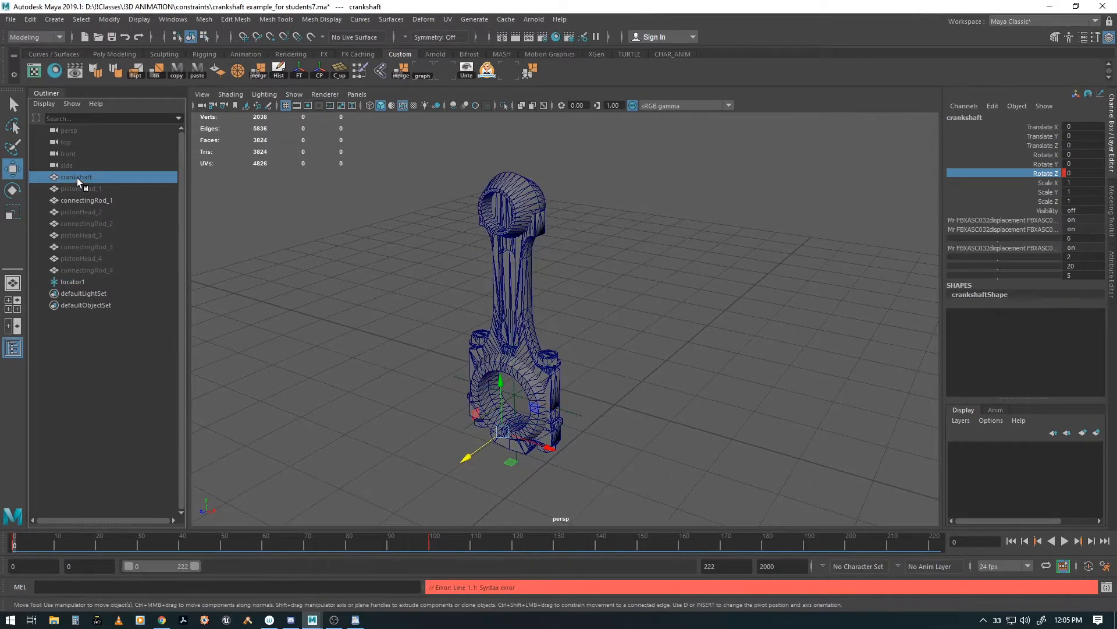
{"action": "key", "text": "shift+h"}
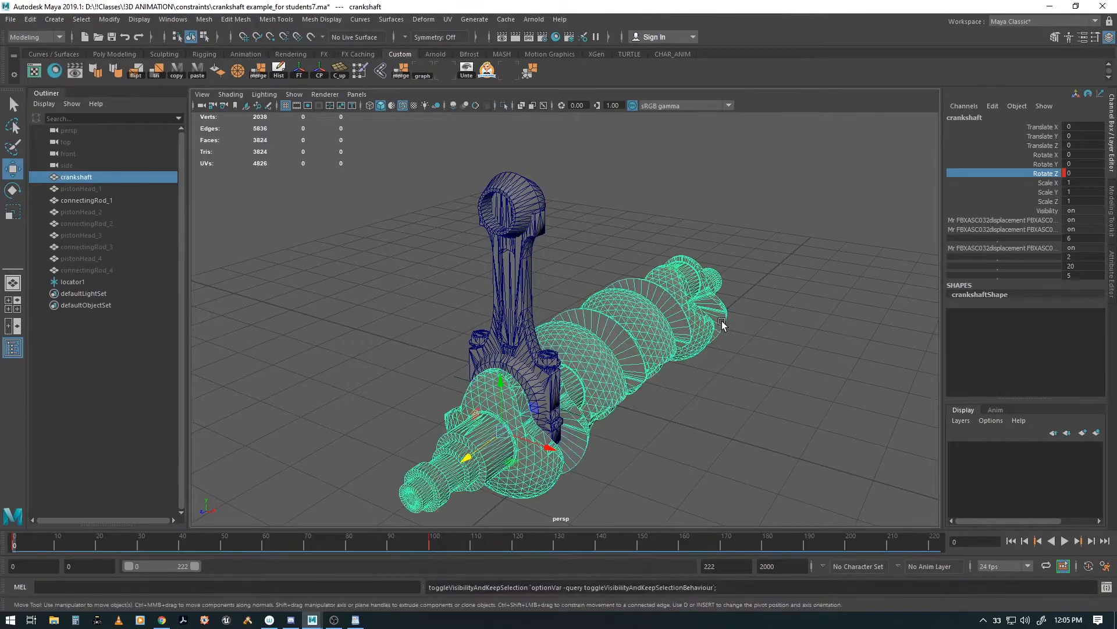
{"action": "left_click_drag", "start_coordinate": [722, 320], "coordinate": [636, 373], "text": "alt"}
{"action": "left_click_drag", "start_coordinate": [674, 380], "coordinate": [569, 437], "text": "alt"}
{"action": "left_click", "coordinate": [726, 474]}
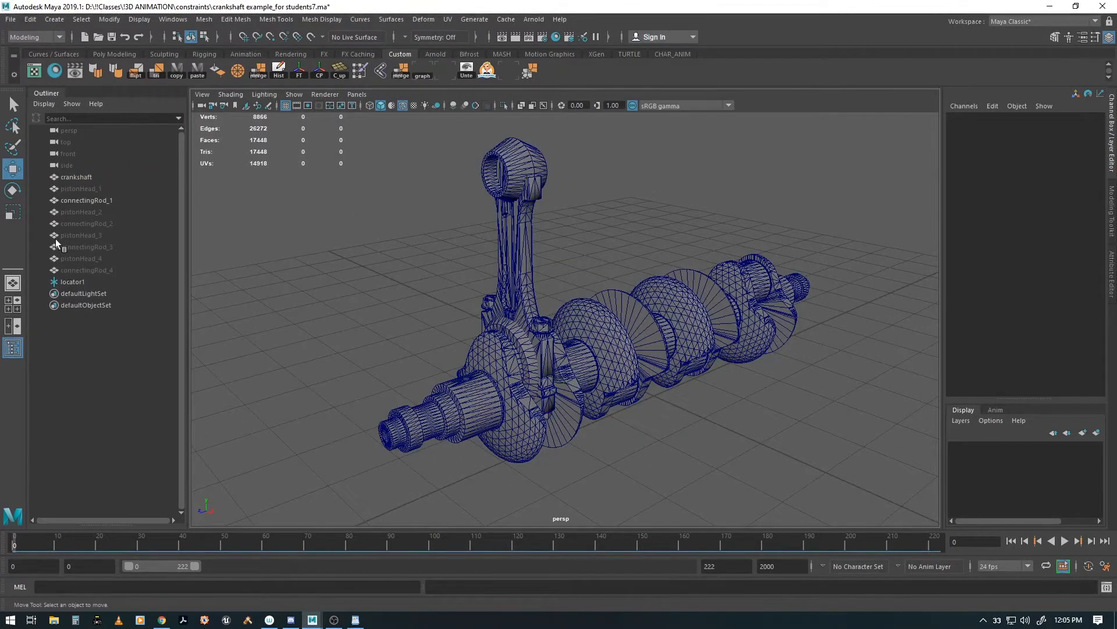
Rename the locator as cranklocator_1.
{"action": "double_click", "coordinate": [71, 281]}
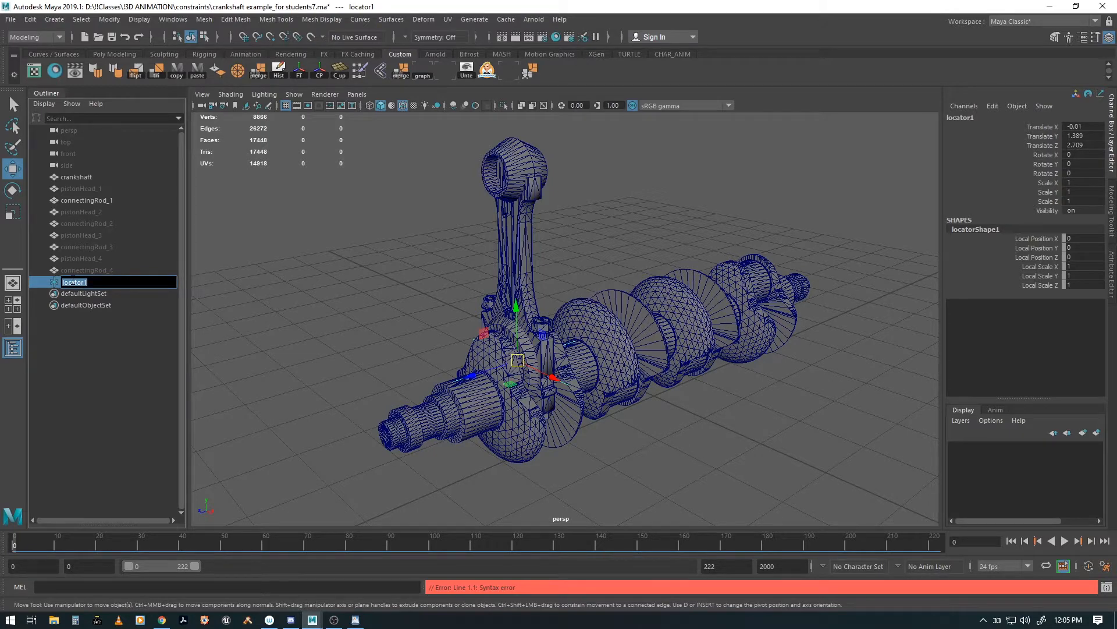
{"action": "type", "text": "cranklocator_1"}
{"action": "key", "text": "Return"}
{"action": "left_click", "coordinate": [85, 386]}
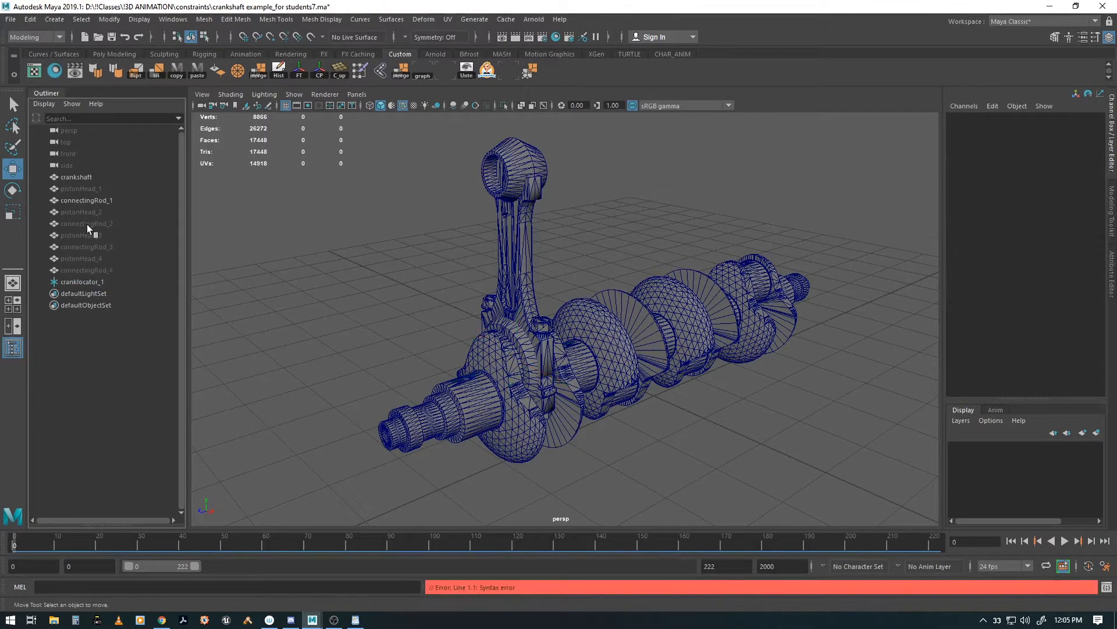
Parent cranklocator_1 under crankshaft, then play the animation and return the timeline to frame 0.
{"action": "left_click", "coordinate": [71, 283]}
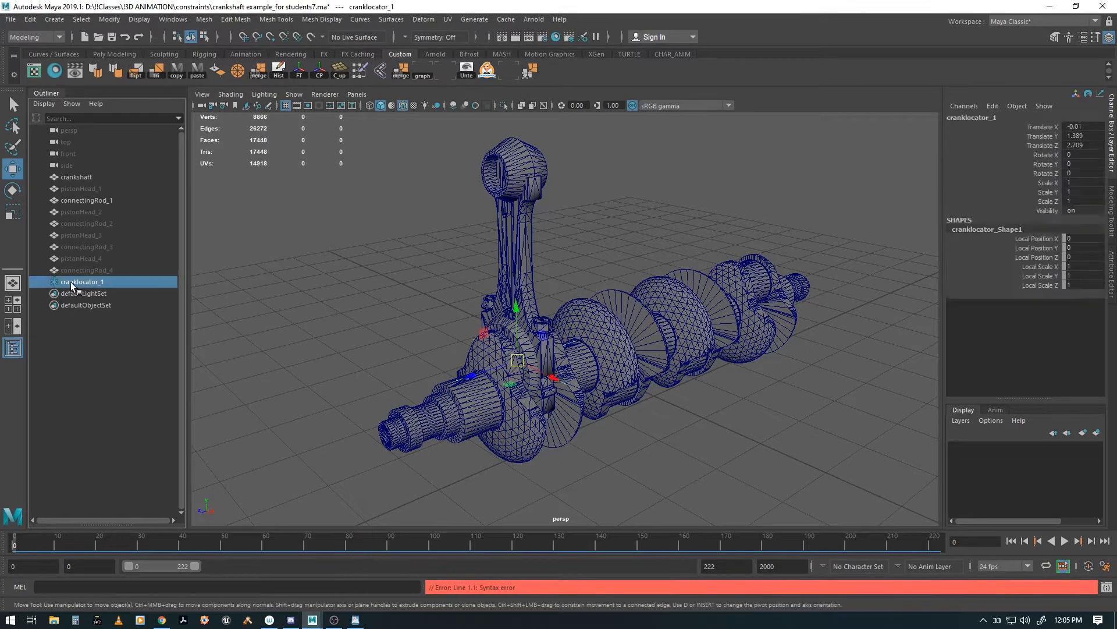
{"action": "left_click_drag", "start_coordinate": [70, 282], "coordinate": [75, 177]}
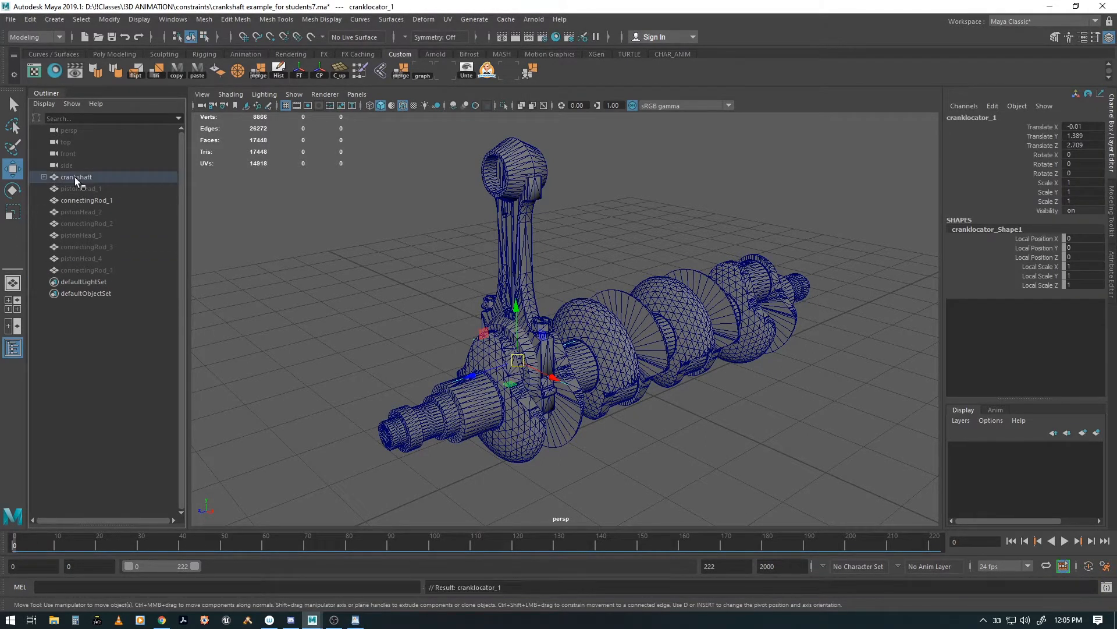
{"action": "key", "text": "alt+v"}
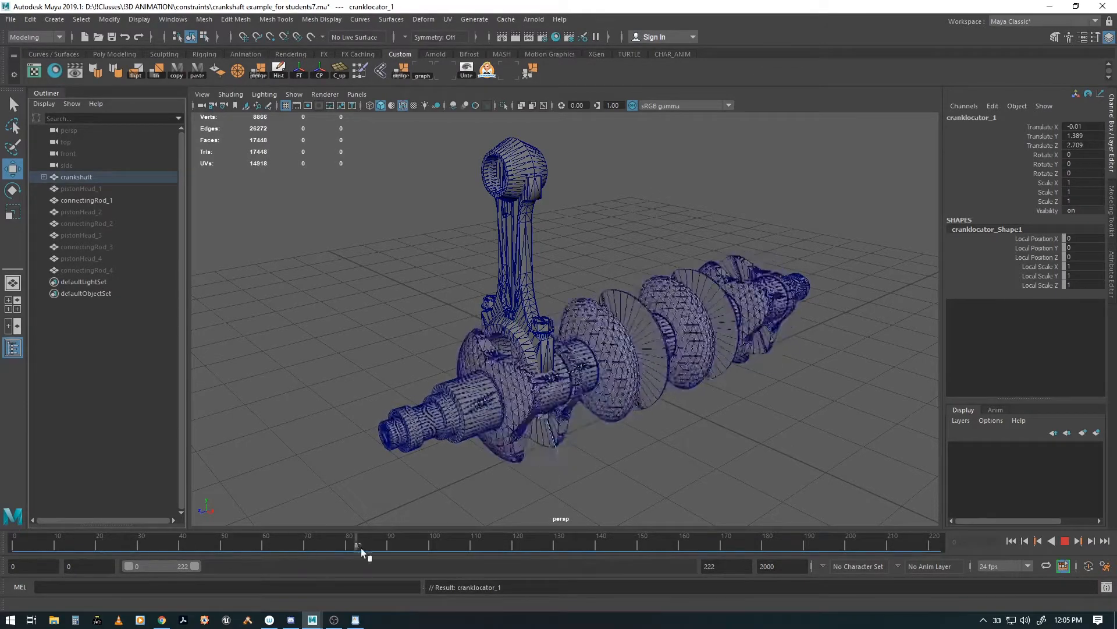
{"action": "left_click_drag", "start_coordinate": [52, 526], "coordinate": [6, 519]}
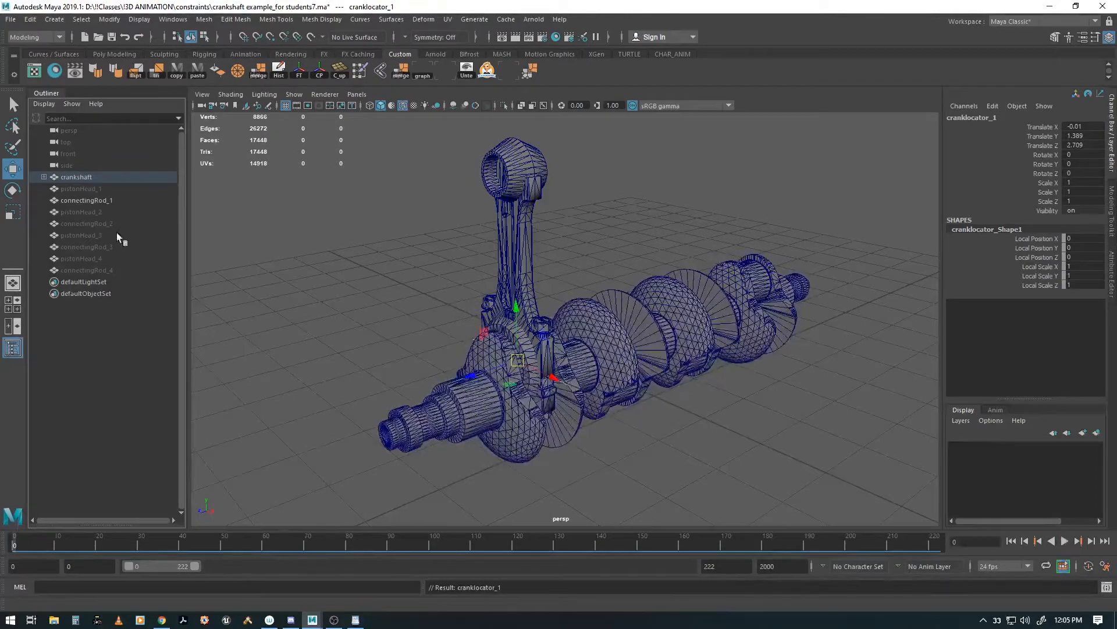
{"action": "left_click_drag", "start_coordinate": [652, 408], "coordinate": [620, 336], "text": "alt"}
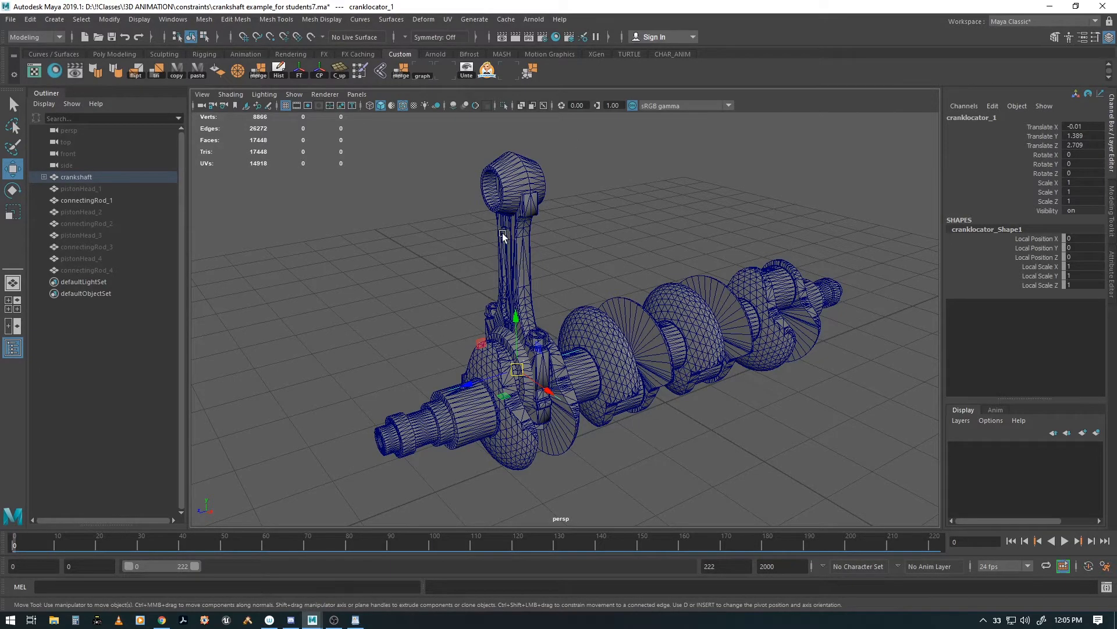
{"action": "middle_click_drag", "start_coordinate": [305, 251], "coordinate": [306, 255], "text": "alt"}
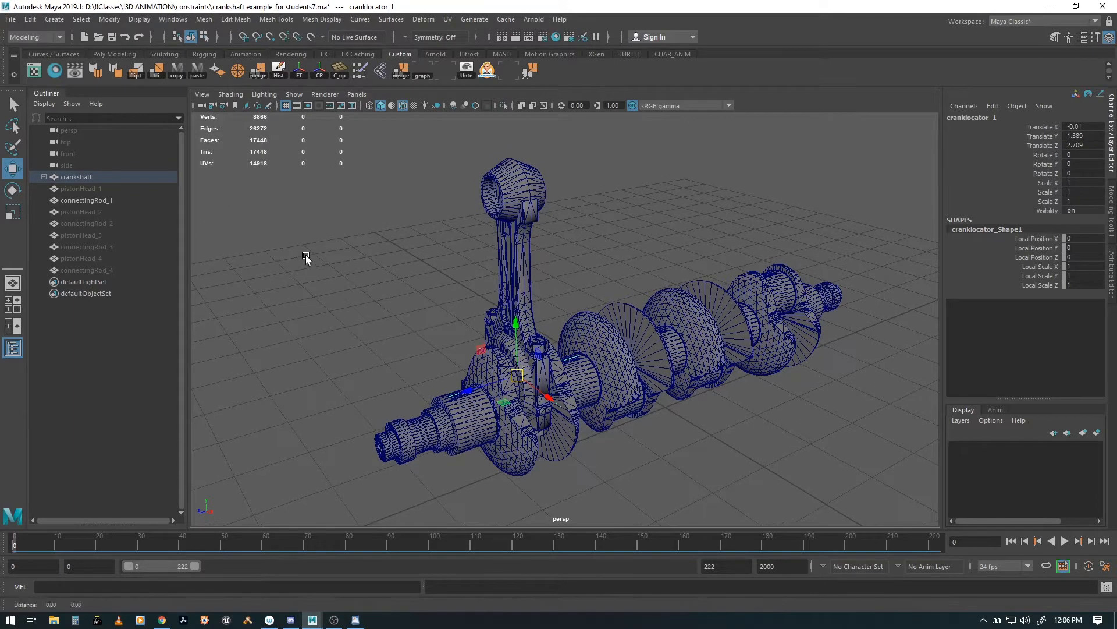
{"action": "middle_click_drag", "start_coordinate": [415, 302], "coordinate": [371, 268], "text": "alt"}
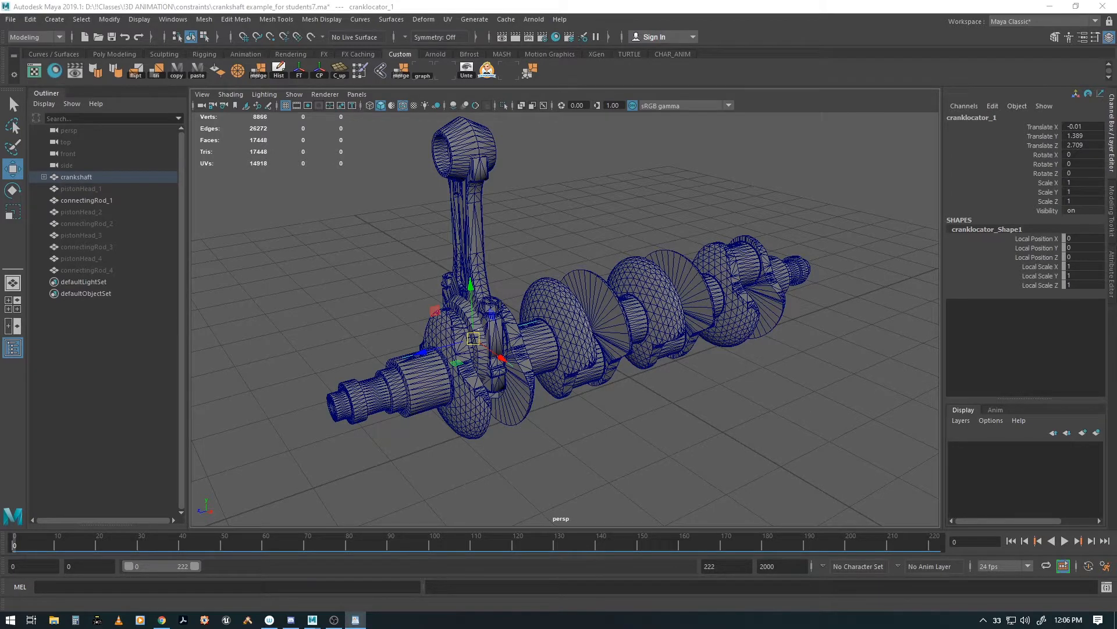
{"action": "left_click", "coordinate": [732, 12]}
{"action": "middle_click_drag", "start_coordinate": [611, 186], "coordinate": [610, 199], "text": "alt"}
{"action": "left_click_drag", "start_coordinate": [610, 199], "coordinate": [512, 268], "text": "alt"}
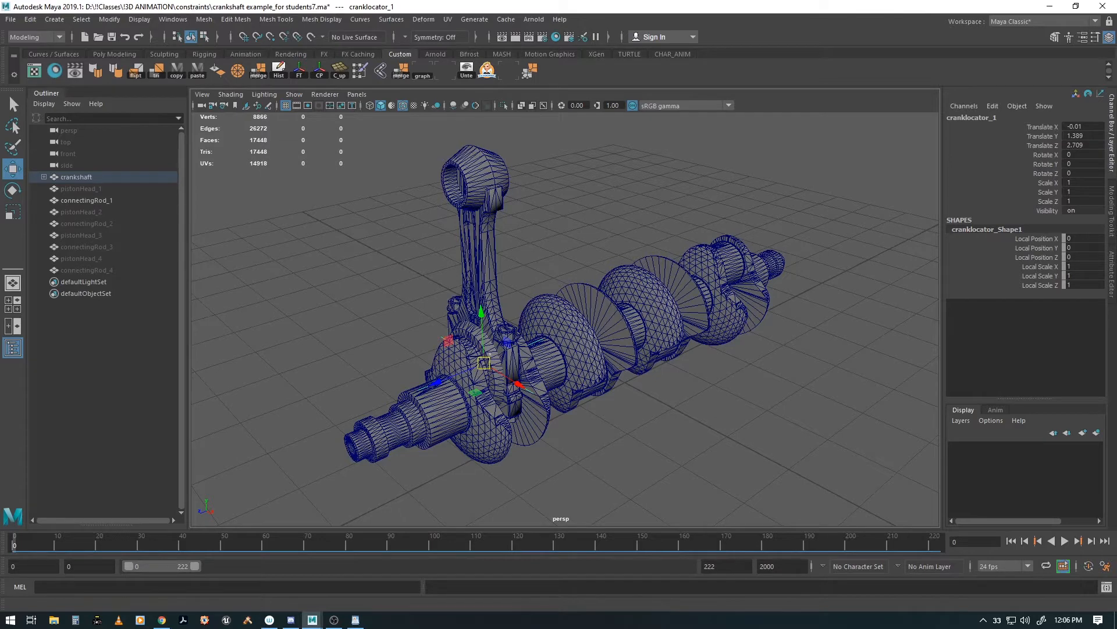
Point-constrain connectingRod_1 to cranklocator_1 with the options reset to defaults and only the X and Y constraint axes enabled.
{"action": "left_click", "coordinate": [44, 177]}
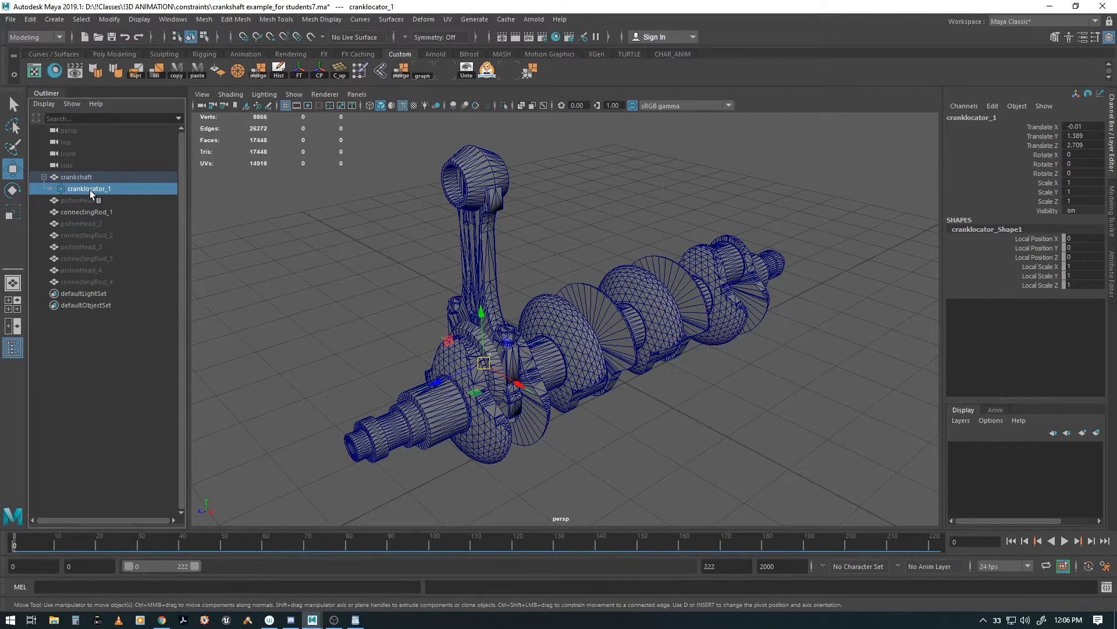
{"action": "left_click", "coordinate": [89, 190]}
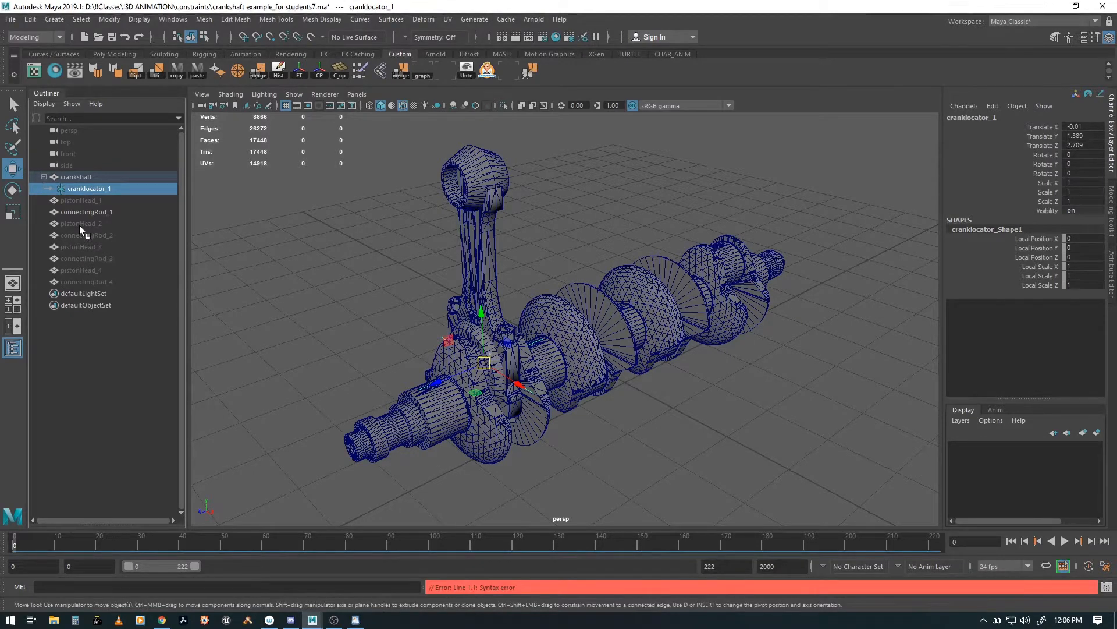
{"action": "left_click", "coordinate": [86, 212], "text": "ctrl"}
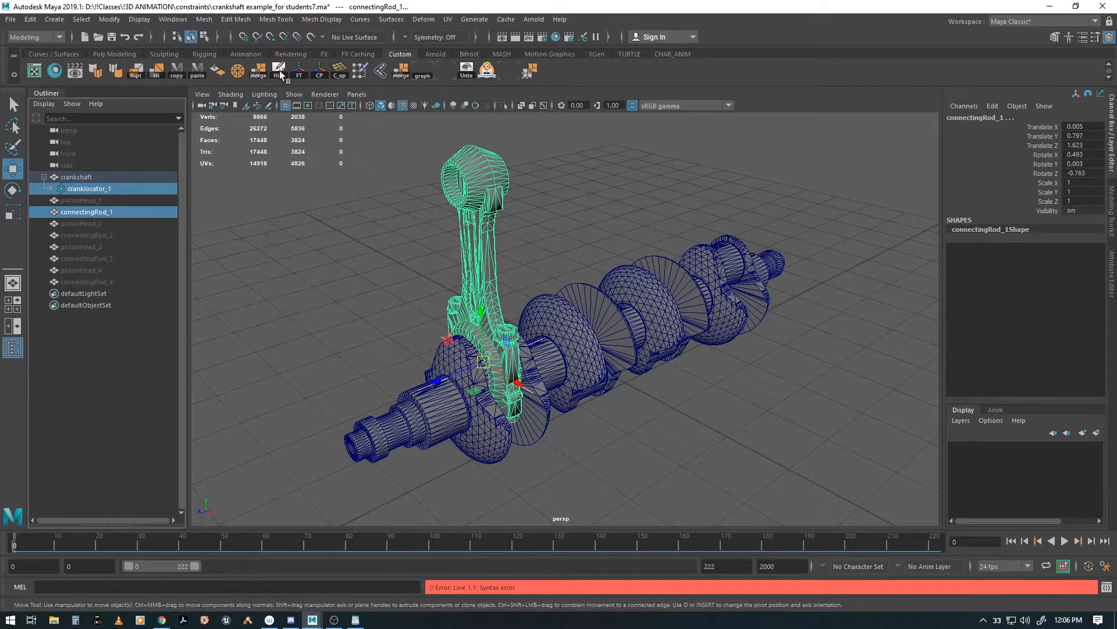
{"action": "key", "text": "space"}
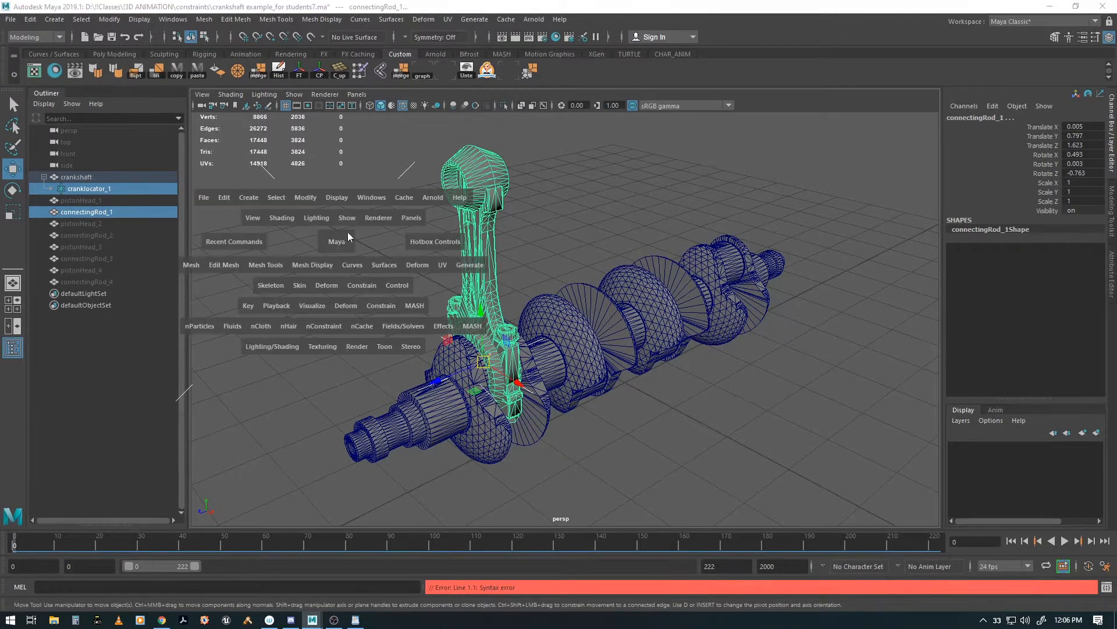
{"action": "left_click", "coordinate": [361, 285]}
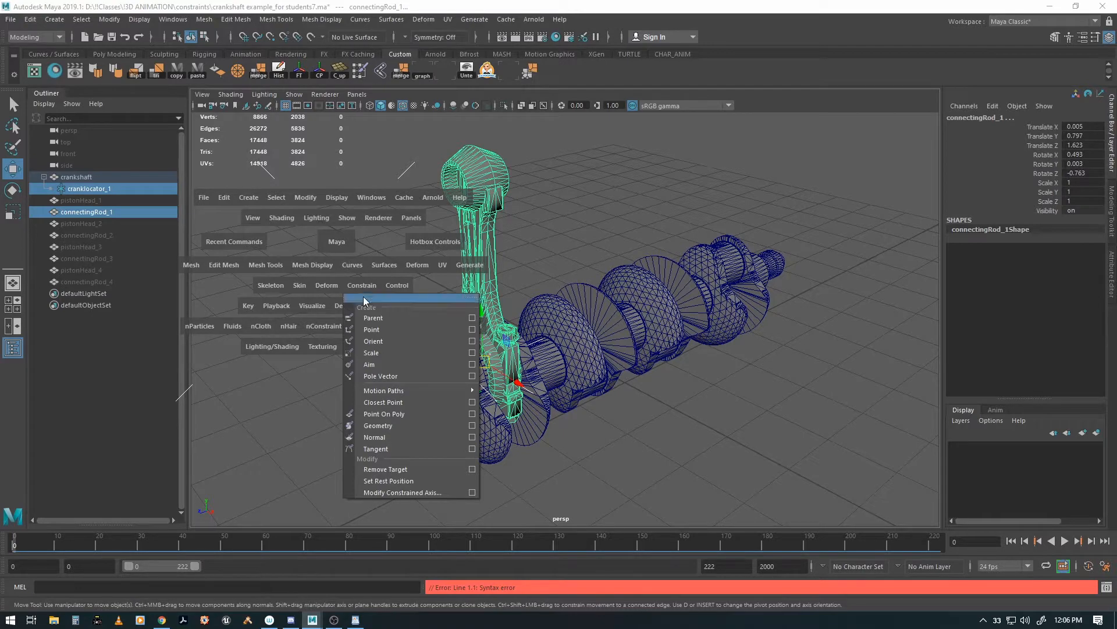
{"action": "left_click", "coordinate": [472, 330]}
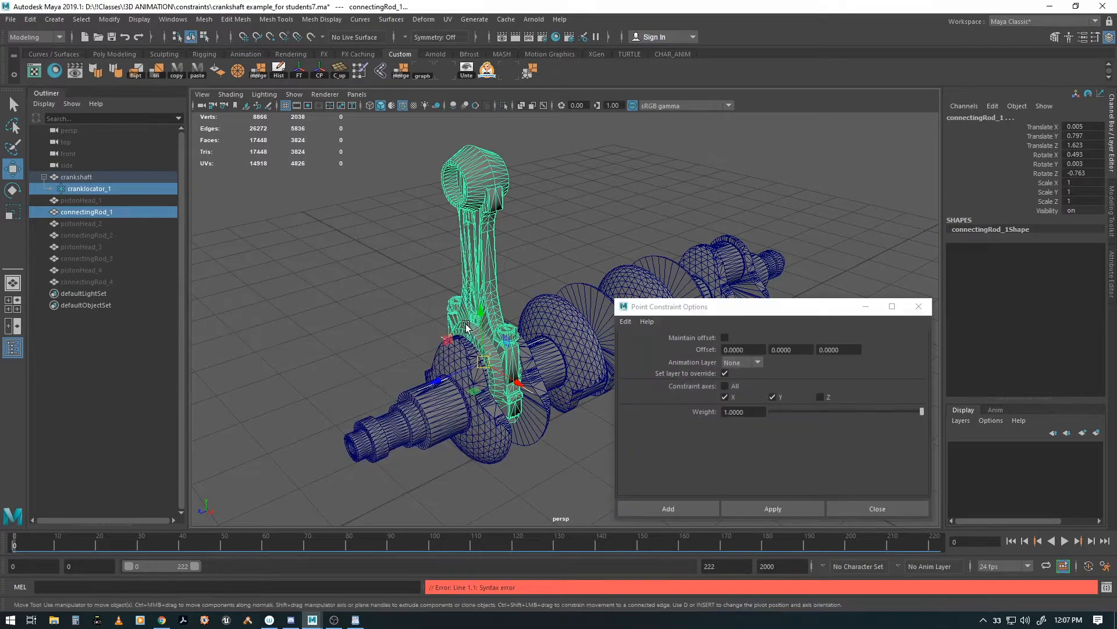
{"action": "left_click", "coordinate": [626, 321]}
{"action": "left_click", "coordinate": [634, 342]}
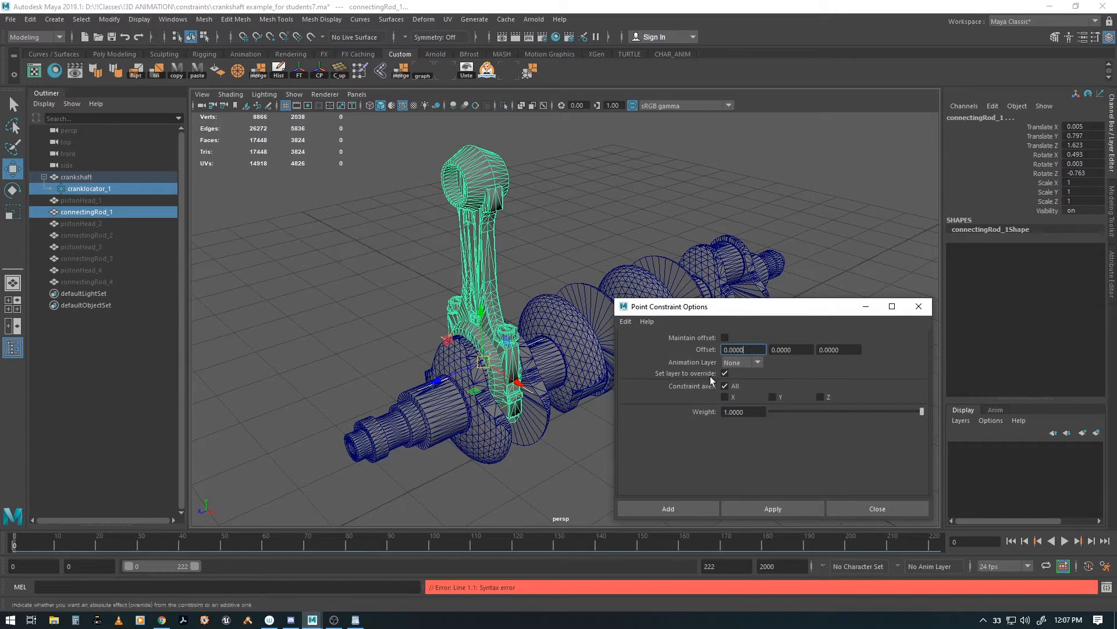
{"action": "left_click", "coordinate": [774, 398]}
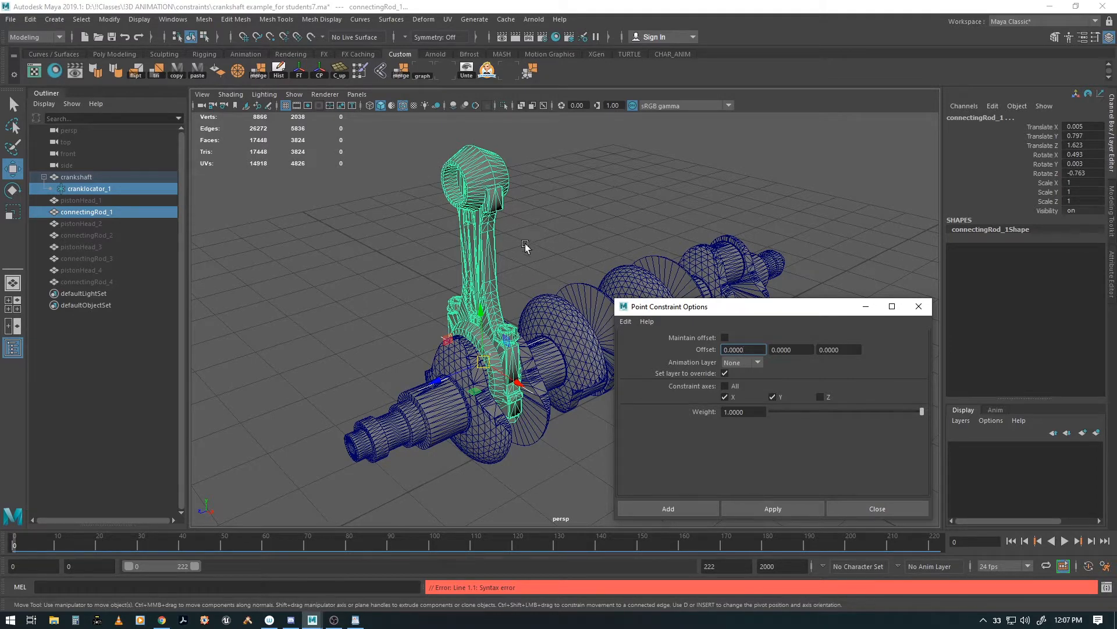
{"action": "left_click", "coordinate": [697, 506]}
Play the animation to check how connectingRod_1 follows the crankshaft, and return to frame 0.
{"action": "key", "text": "alt+v"}
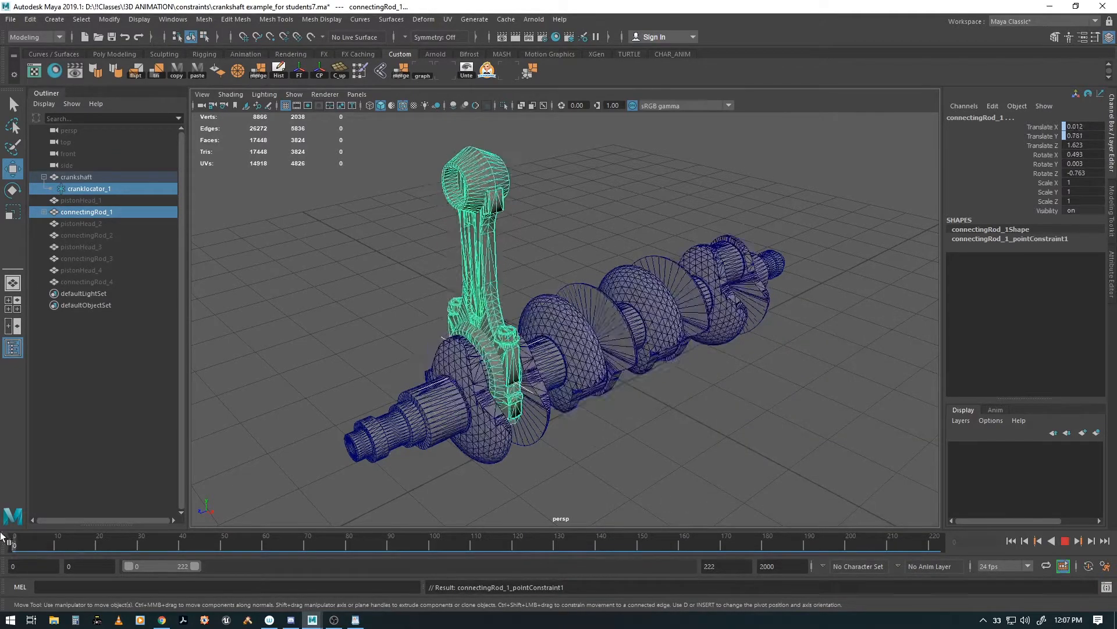
{"action": "left_click_drag", "start_coordinate": [356, 553], "coordinate": [14, 526]}
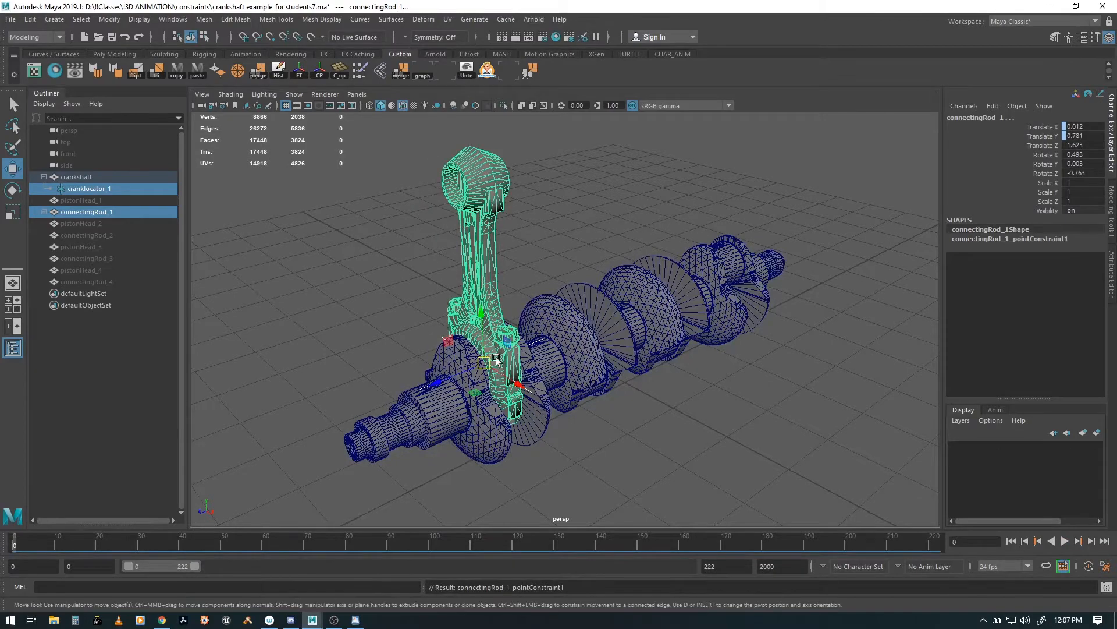
{"action": "left_click_drag", "start_coordinate": [497, 361], "coordinate": [655, 268], "text": "alt"}
Create a new locator at the origin and duplicate it.
{"action": "key", "text": "space"}
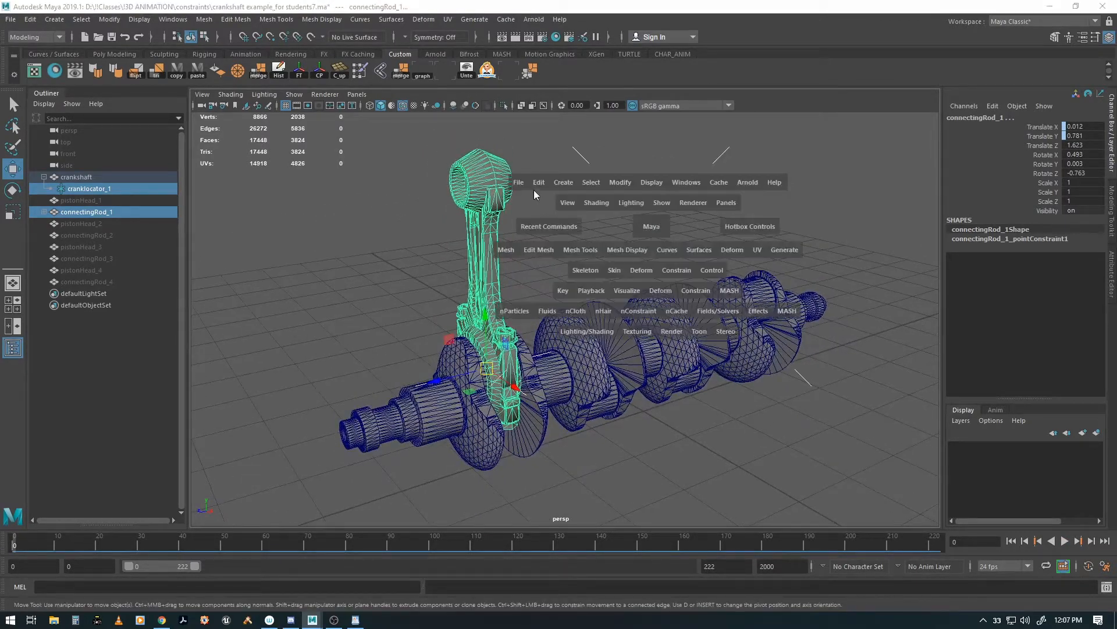
{"action": "left_click", "coordinate": [562, 182]}
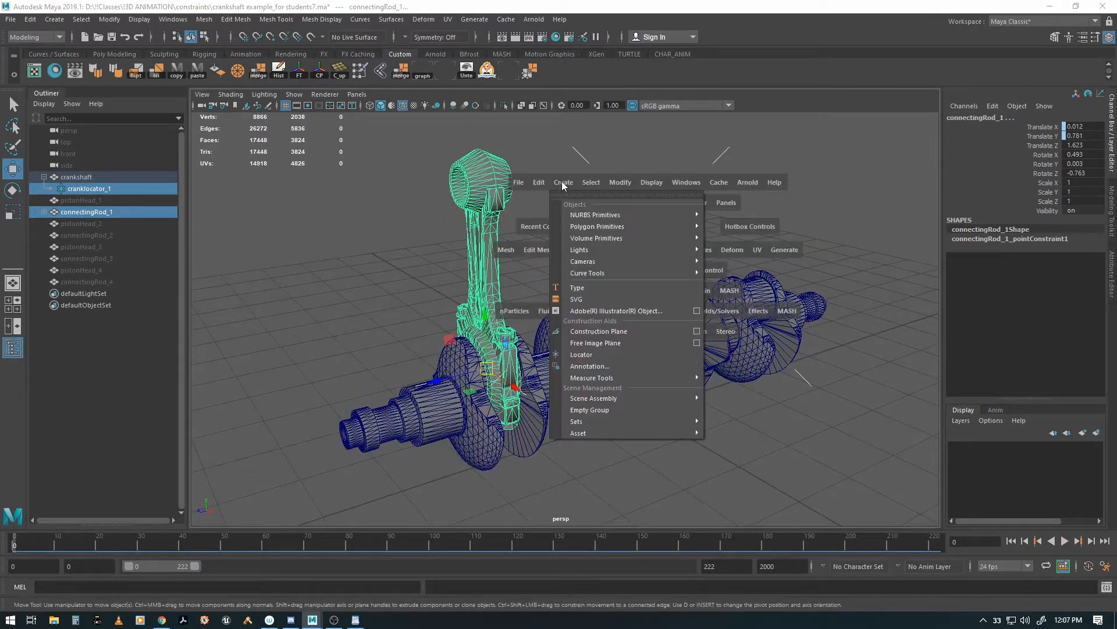
{"action": "left_click", "coordinate": [576, 355]}
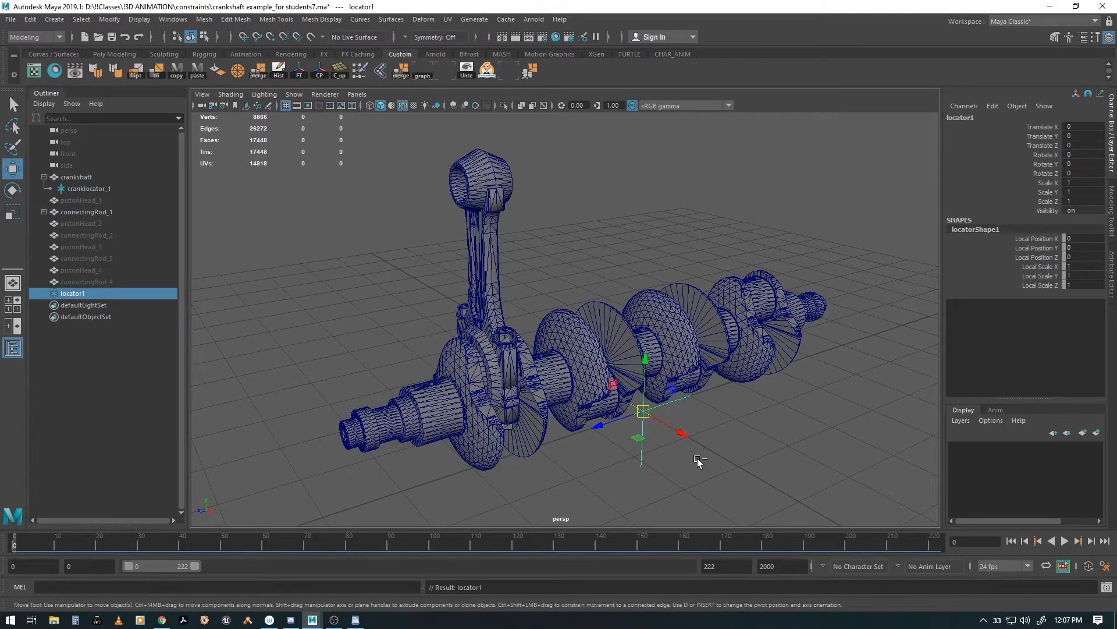
{"action": "key", "text": "ctrl+d"}
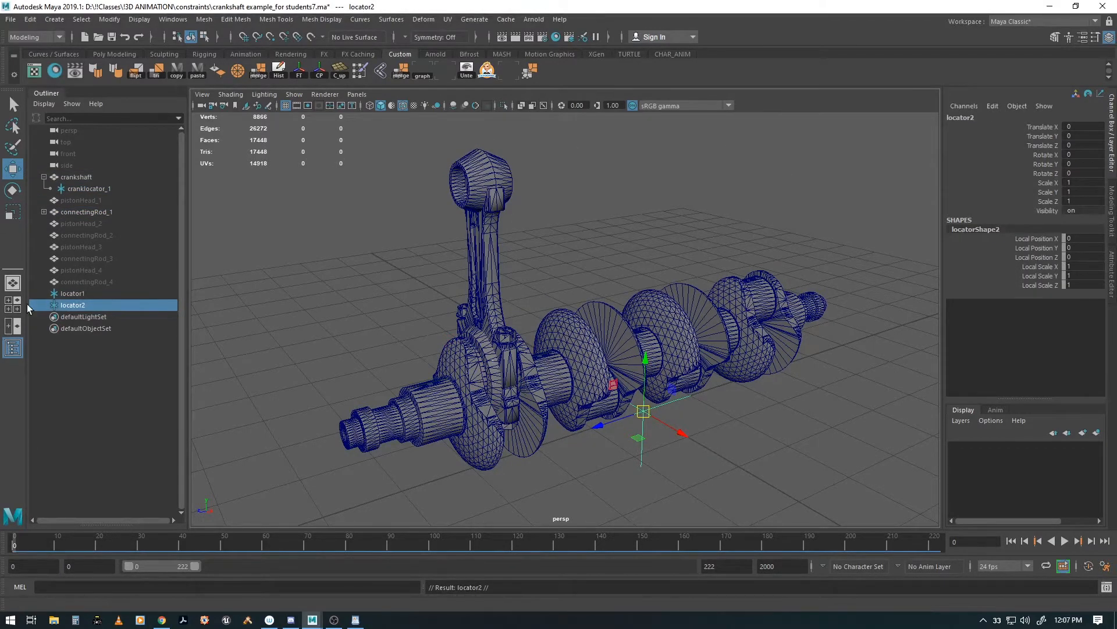
Rename the new locator as rodlocator_1 and its duplicate as aimlocator_1.
{"action": "double_click", "coordinate": [74, 293]}
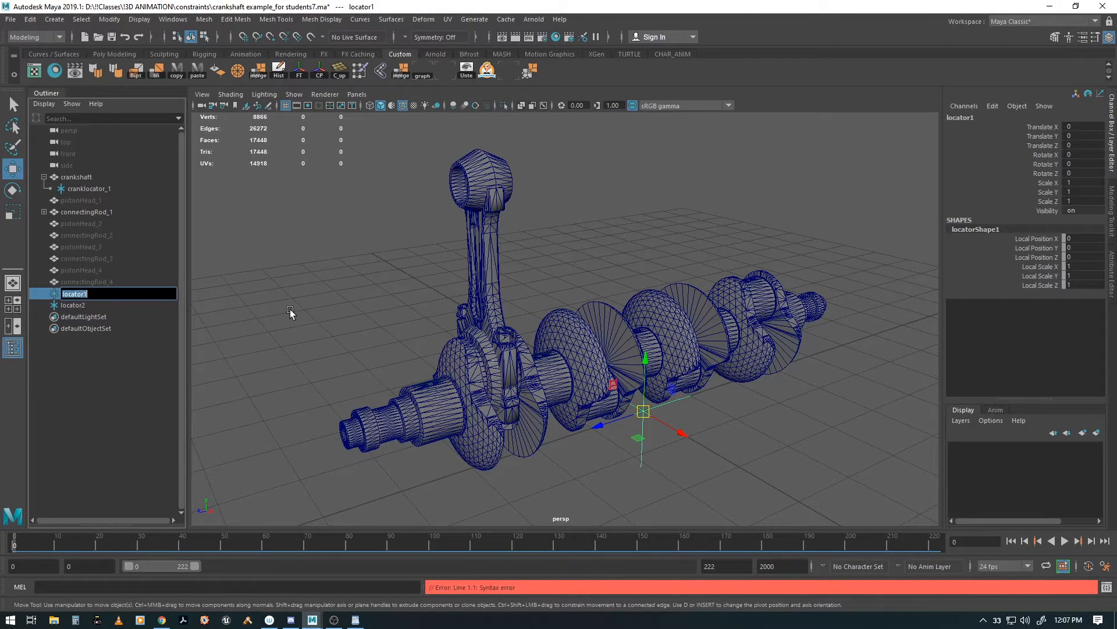
{"action": "type", "text": "rodlocator_1"}
{"action": "key", "text": "Return"}
{"action": "double_click", "coordinate": [74, 305]}
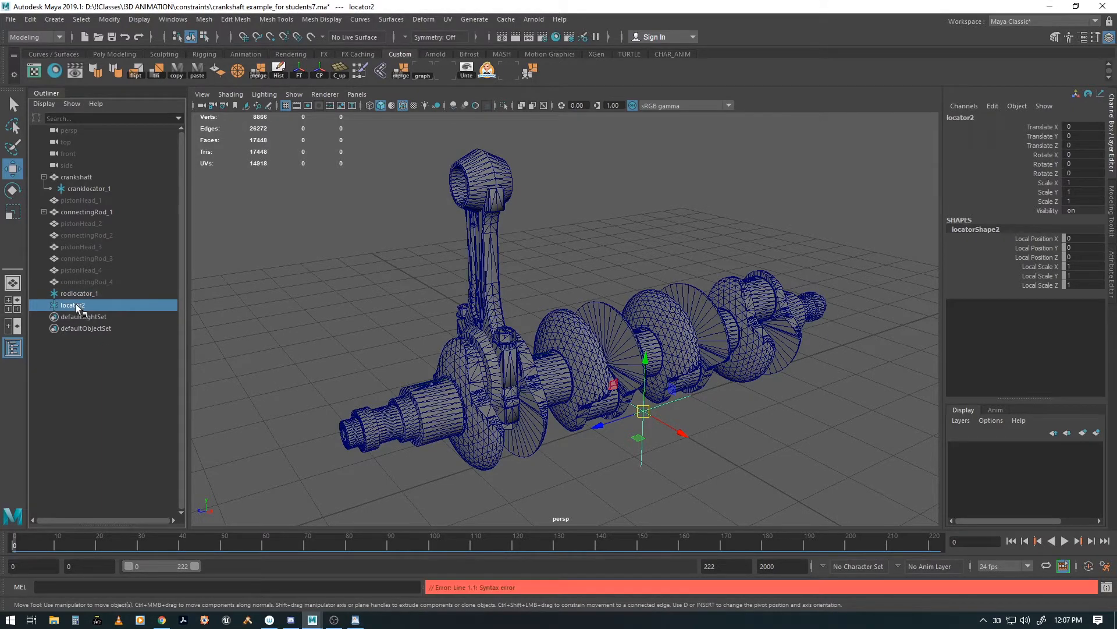
{"action": "type", "text": "aimlccator_1"}
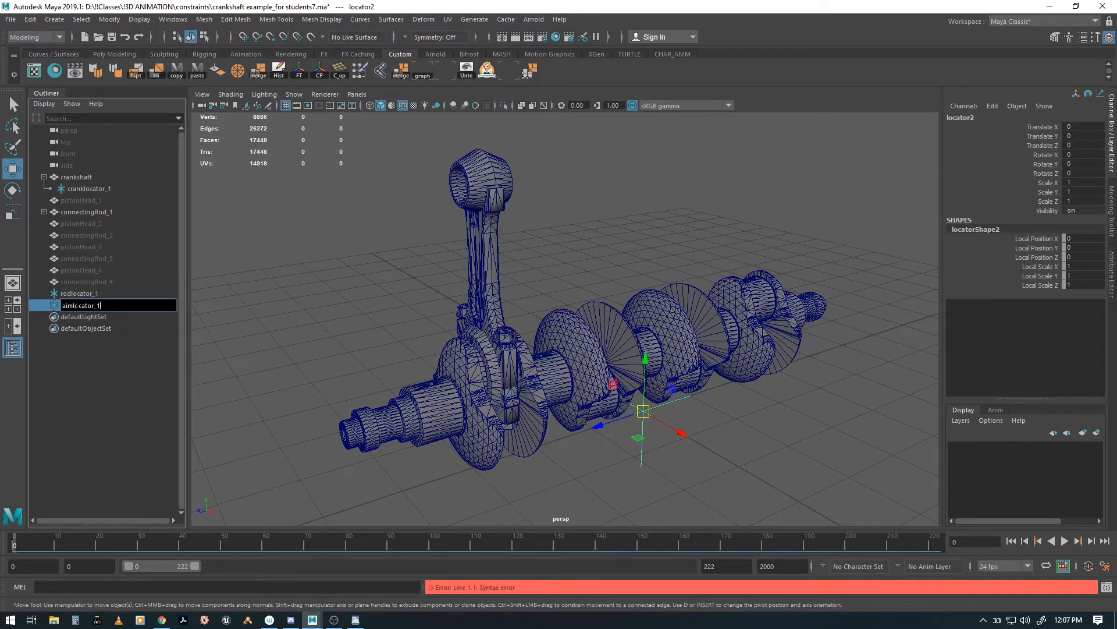
{"action": "key", "text": "Return"}
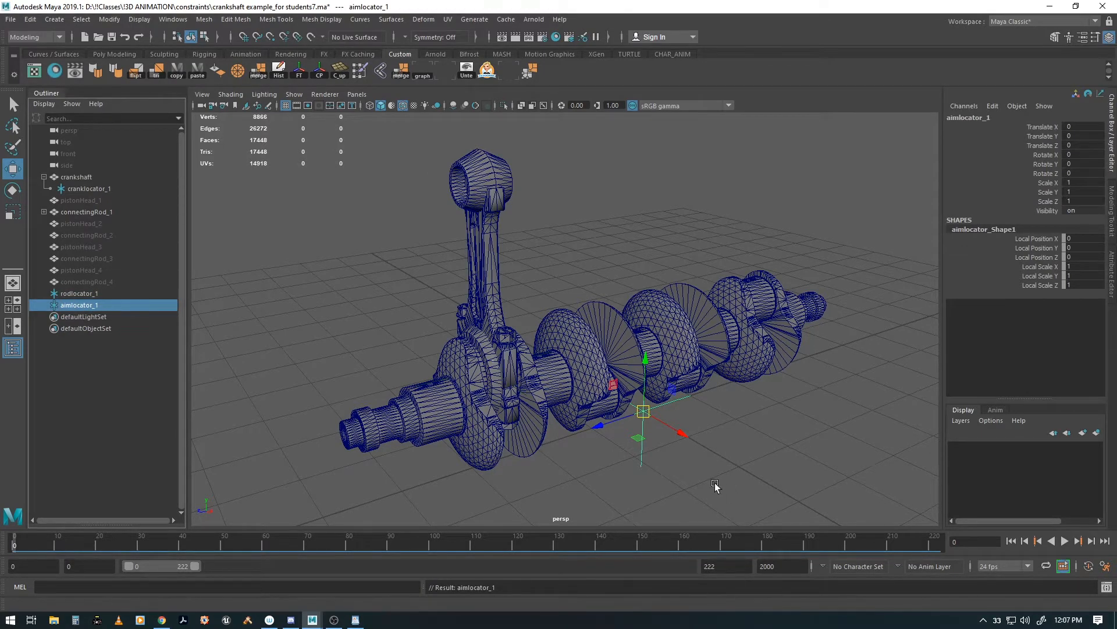
Move rodlocator_1 and aimlocator_1 together in the side view to the centre of connectingRod_1's upper end, at about Y 3.80 and Z 2.74.
{"action": "left_click", "coordinate": [643, 459]}
{"action": "left_click_drag", "start_coordinate": [651, 466], "coordinate": [653, 466]}
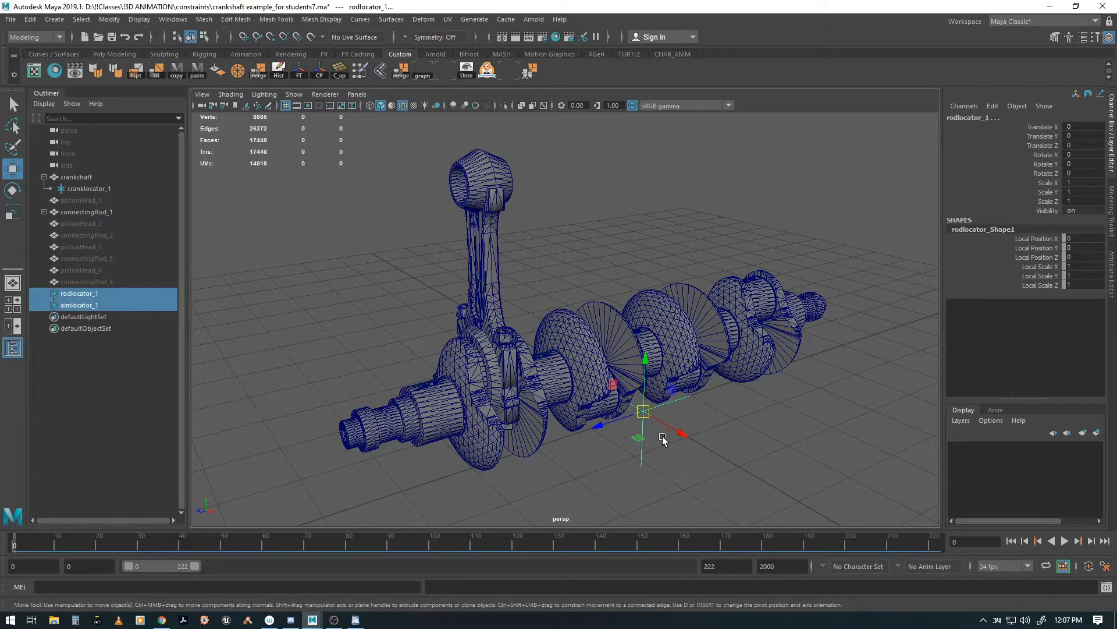
{"action": "key", "text": "space"}
{"action": "left_click_drag", "start_coordinate": [638, 402], "coordinate": [681, 396]}
{"action": "middle_click_drag", "start_coordinate": [554, 357], "coordinate": [420, 172]}
{"action": "key", "text": "4"}
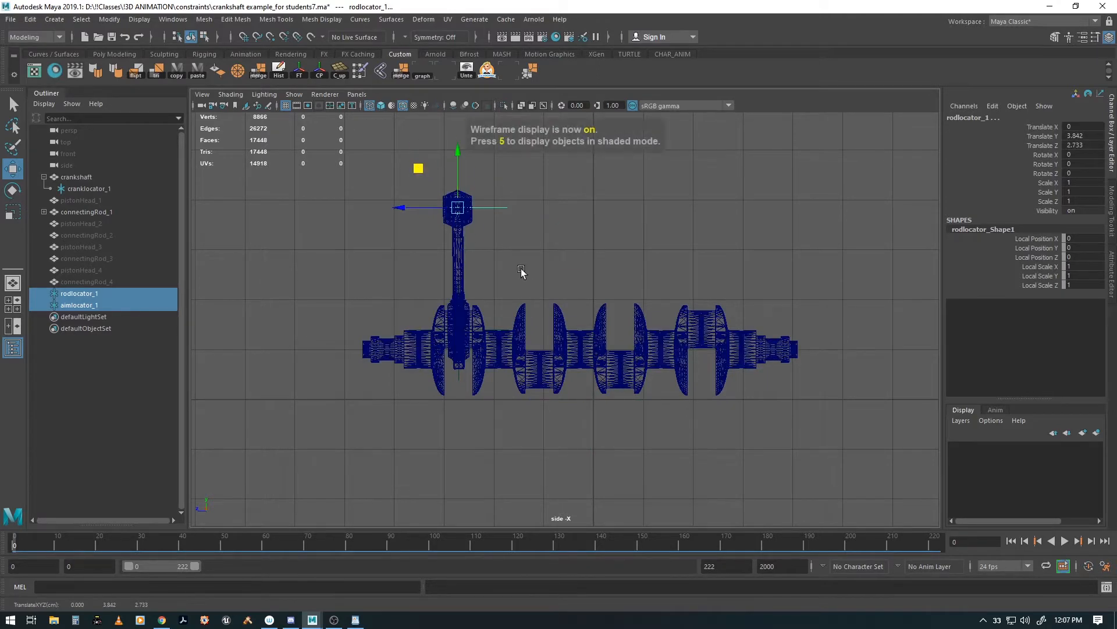
{"action": "scroll", "coordinate": [521, 270], "scroll_direction": "up", "scroll_amount": 5}
{"action": "middle_click_drag", "start_coordinate": [555, 339], "coordinate": [705, 413], "text": "alt"}
{"action": "right_click_drag", "start_coordinate": [582, 412], "coordinate": [846, 451], "text": "alt"}
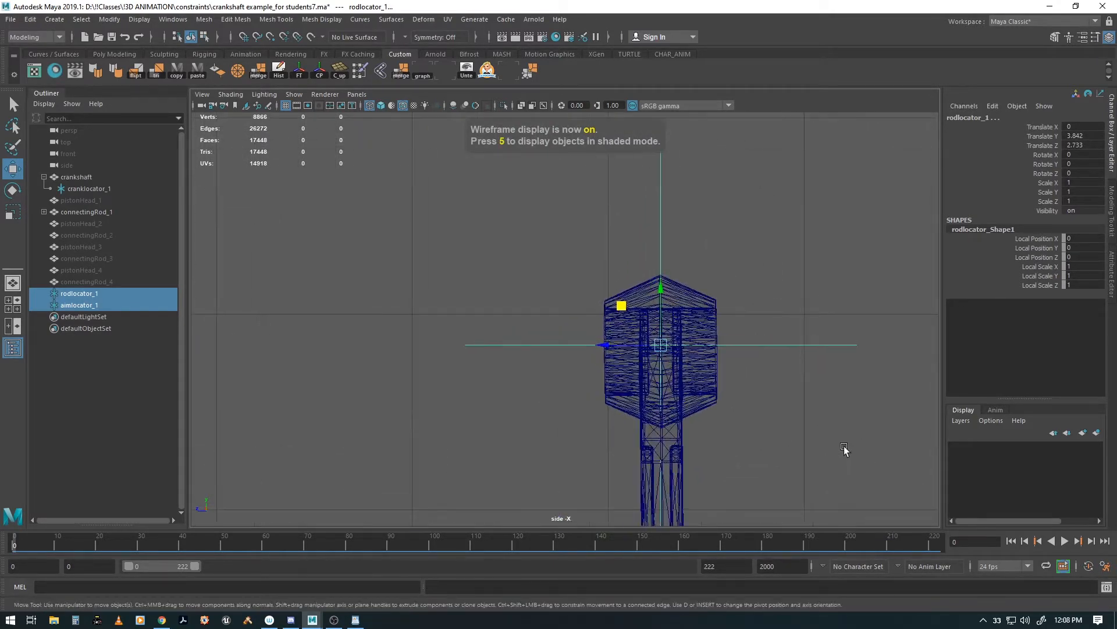
{"action": "middle_click_drag", "start_coordinate": [846, 450], "coordinate": [781, 439], "text": "alt"}
{"action": "left_click_drag", "start_coordinate": [557, 295], "coordinate": [555, 302]}
In the front view, centre both locators in the hole at connectingRod_1's upper end, at about X 0.06 and Y 3.81.
{"action": "key", "text": "space"}
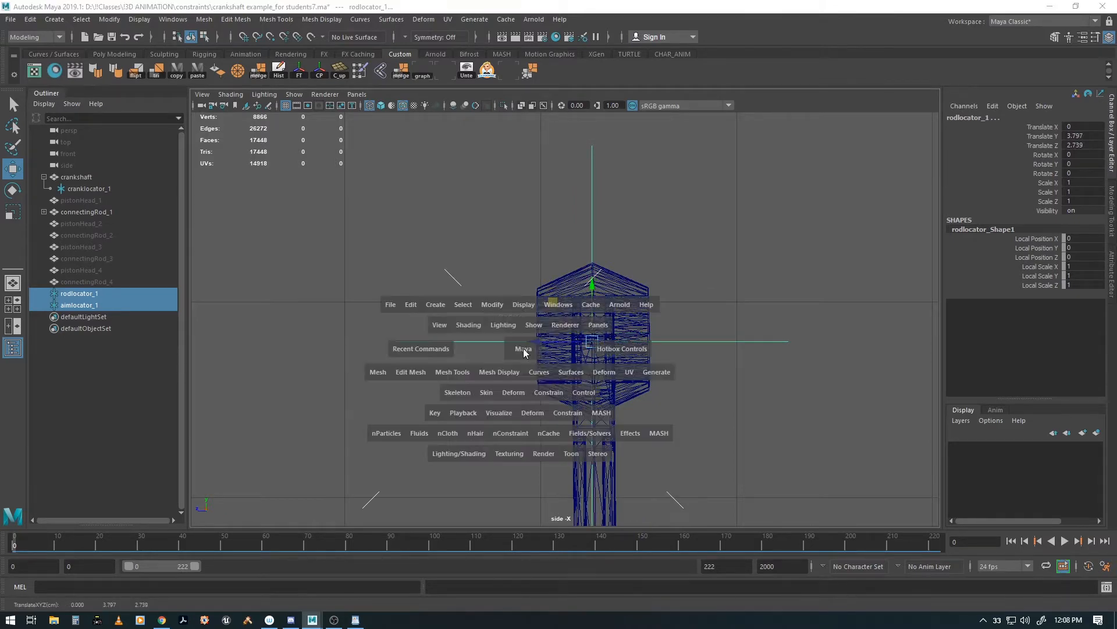
{"action": "left_click_drag", "start_coordinate": [526, 356], "coordinate": [522, 368]}
{"action": "key", "text": "f"}
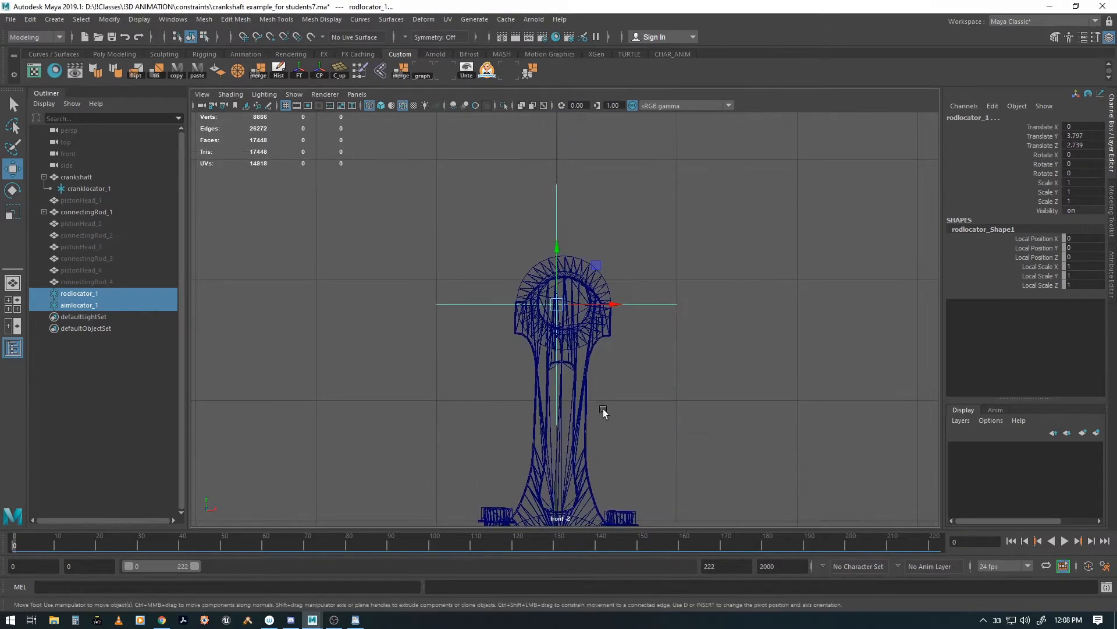
{"action": "scroll", "coordinate": [610, 429], "scroll_direction": "up", "scroll_amount": 3}
{"action": "left_click_drag", "start_coordinate": [610, 302], "coordinate": [624, 301]}
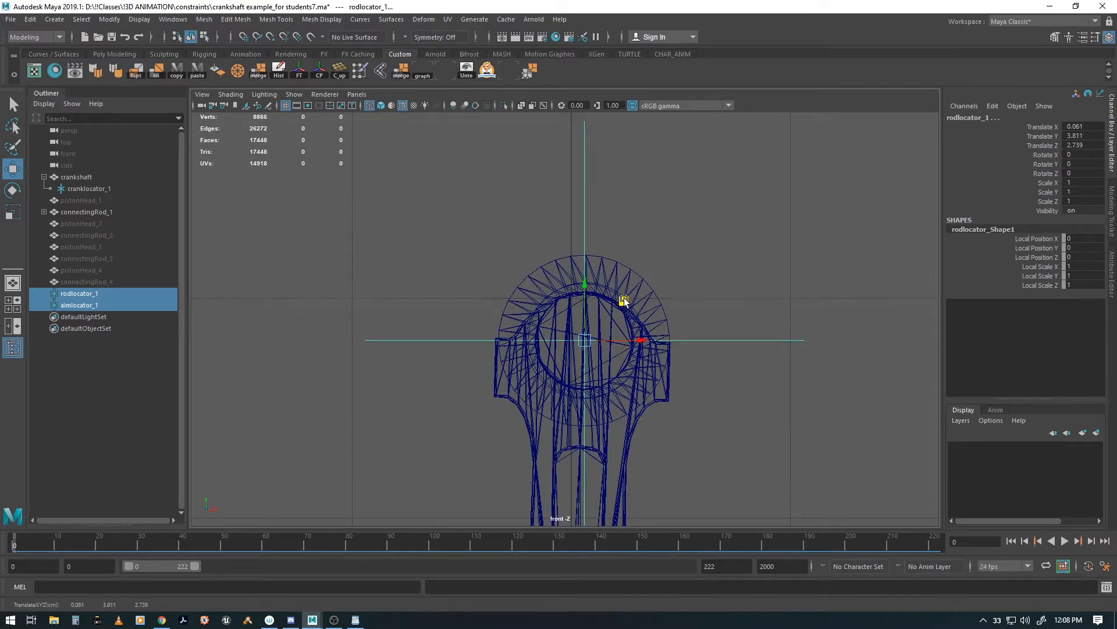
Return to the perspective view and freeze the transformations of rodlocator_1 and aimlocator_1.
{"action": "middle_click_drag", "start_coordinate": [713, 458], "coordinate": [687, 404], "text": "alt"}
{"action": "key", "text": "space"}
{"action": "left_click_drag", "start_coordinate": [674, 388], "coordinate": [531, 362]}
{"action": "middle_click_drag", "start_coordinate": [531, 362], "coordinate": [549, 388], "text": "alt"}
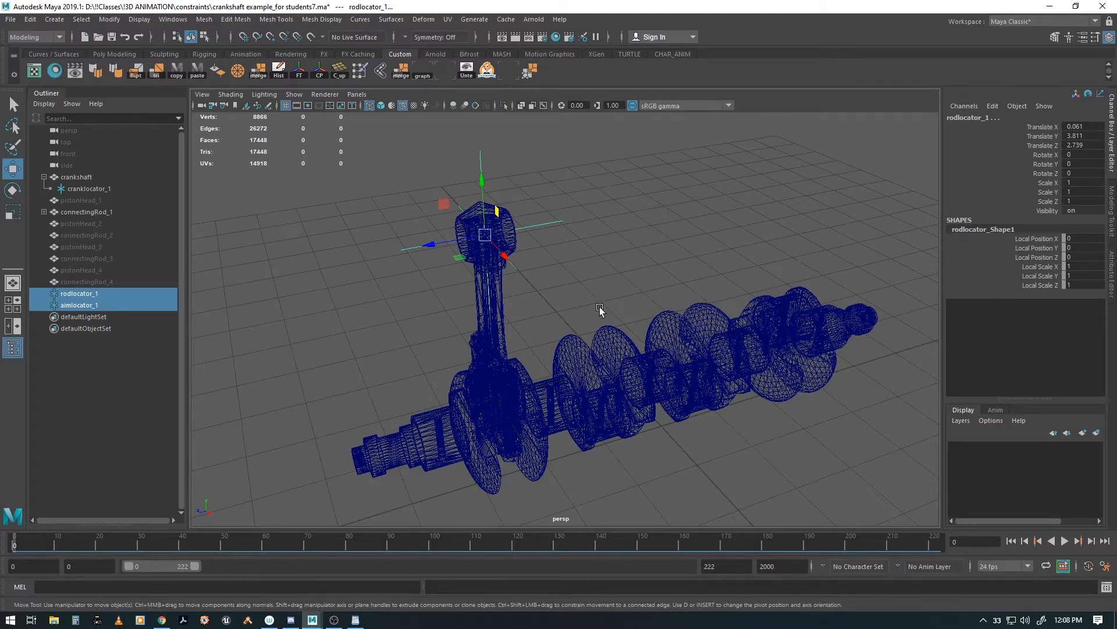
{"action": "middle_click_drag", "start_coordinate": [603, 300], "coordinate": [608, 299], "text": "alt"}
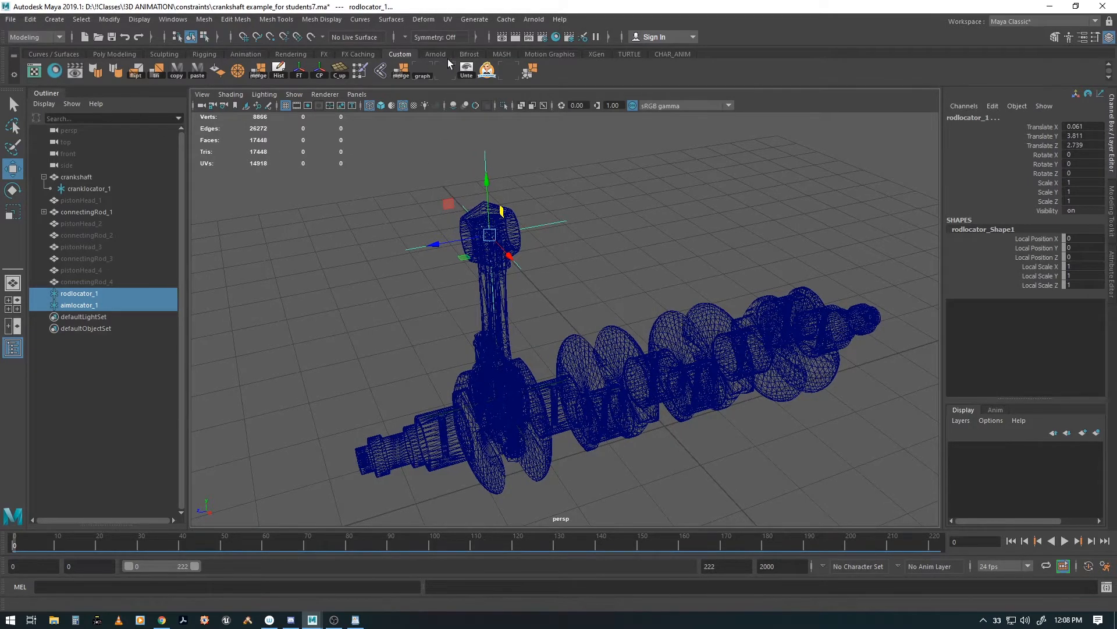
{"action": "left_click", "coordinate": [298, 68]}
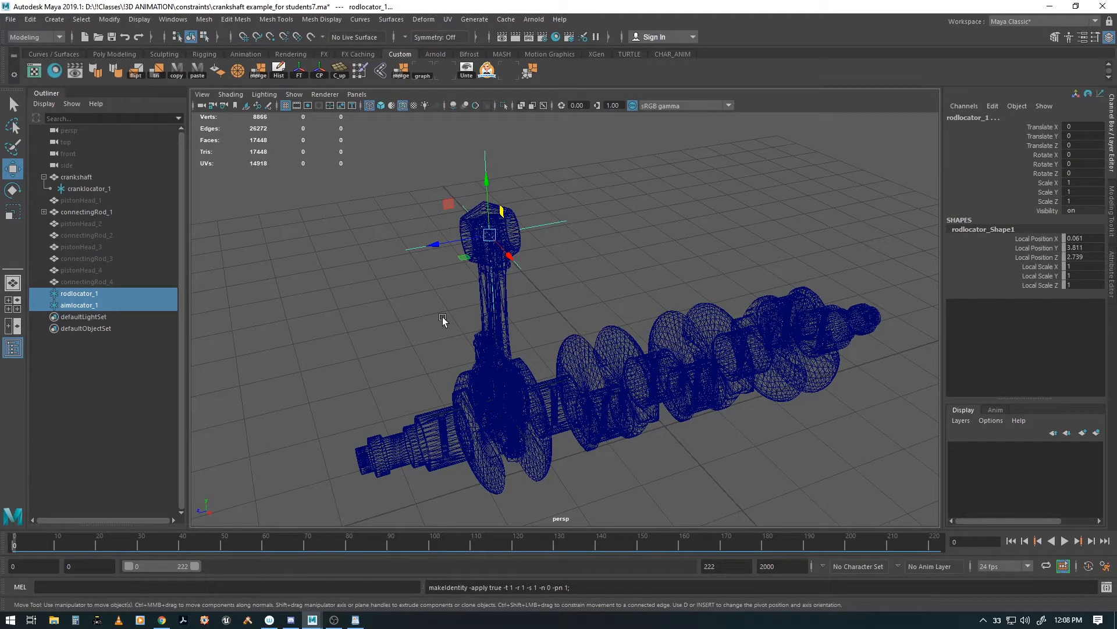
{"action": "middle_click_drag", "start_coordinate": [612, 344], "coordinate": [615, 338], "text": "alt"}
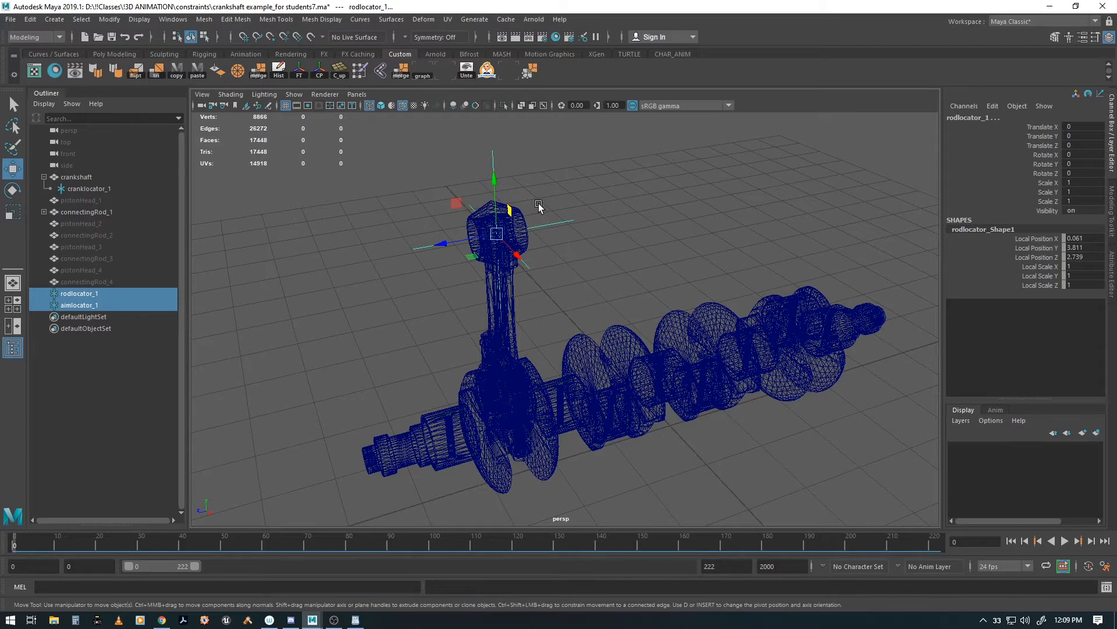
Parent rodlocator_1 under connectingRod_1 and play the animation to check that it follows, stopping at frame 37.
{"action": "left_click", "coordinate": [372, 321]}
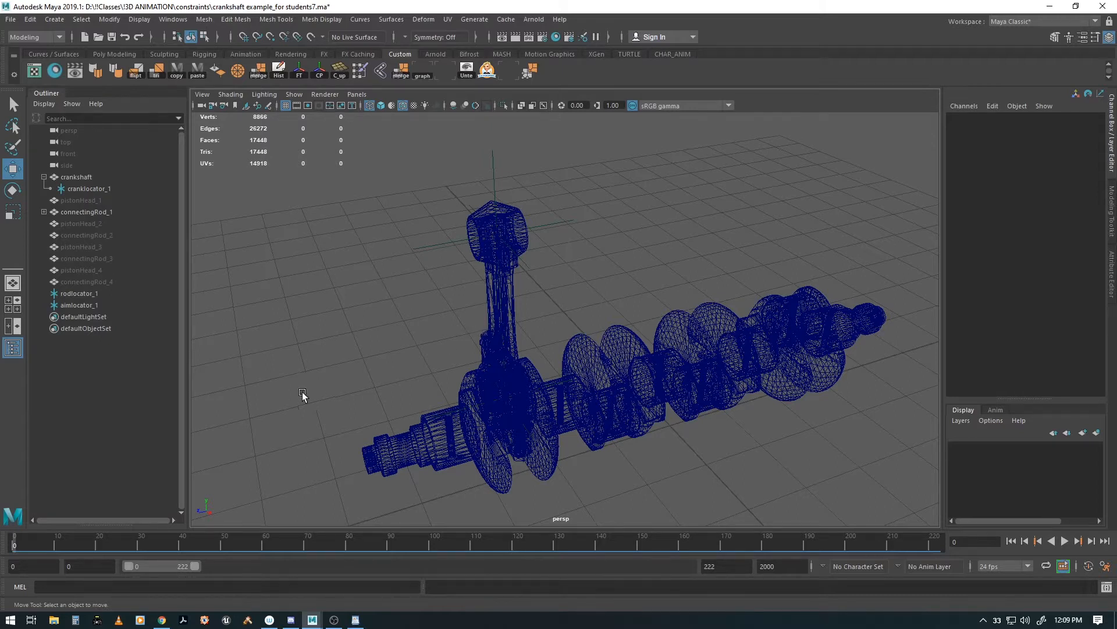
{"action": "left_click", "coordinate": [69, 293]}
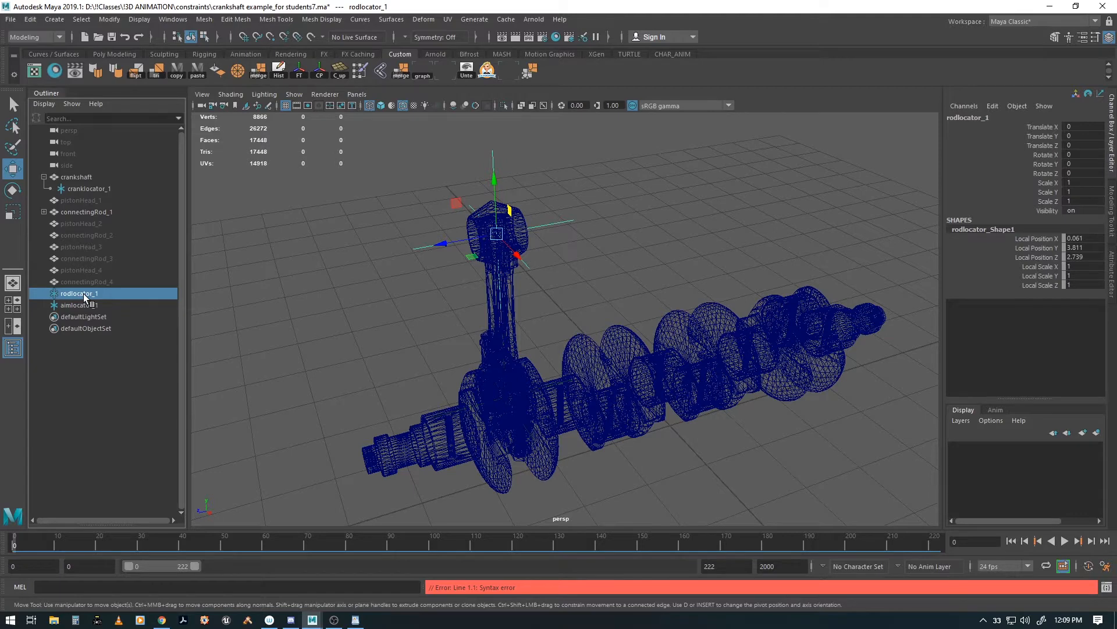
{"action": "middle_click_drag", "start_coordinate": [82, 293], "coordinate": [93, 211]}
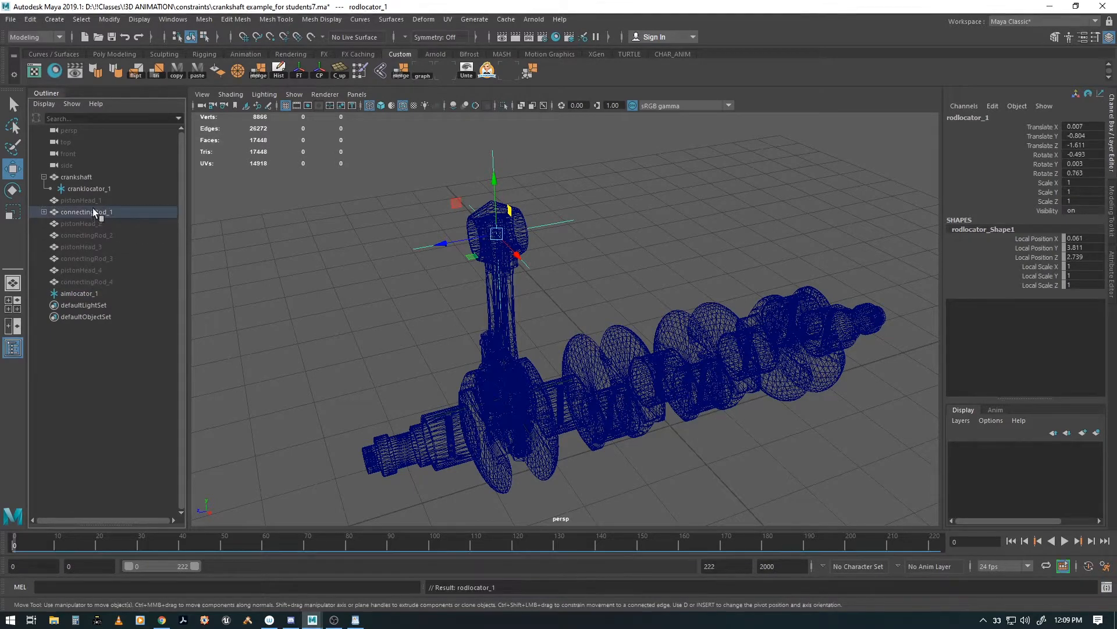
{"action": "key", "text": "alt+v"}
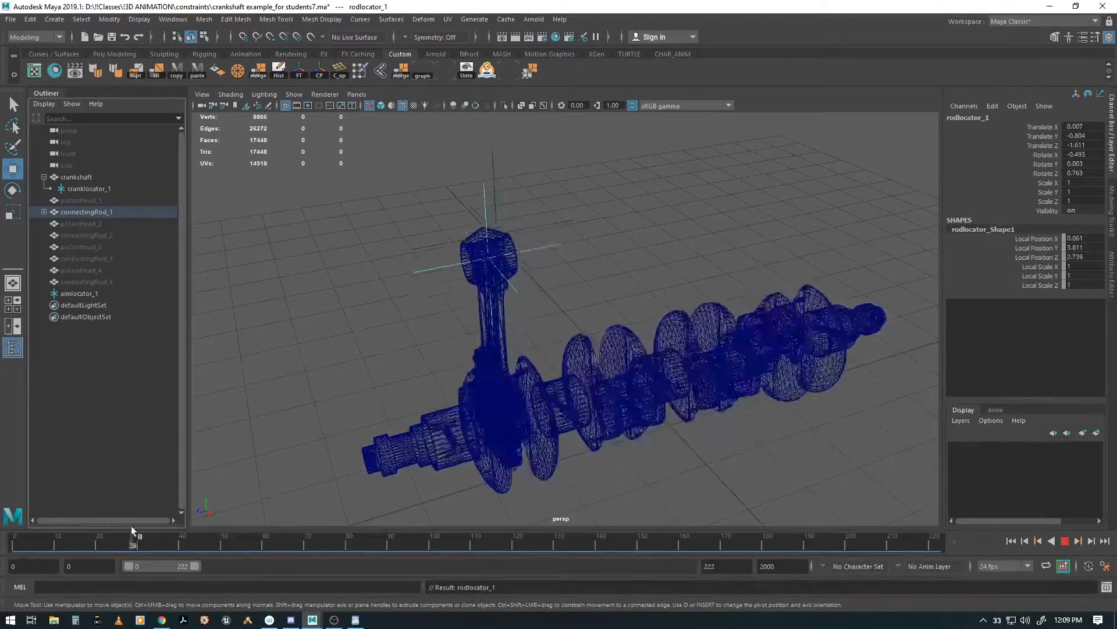
{"action": "left_click", "coordinate": [171, 543]}
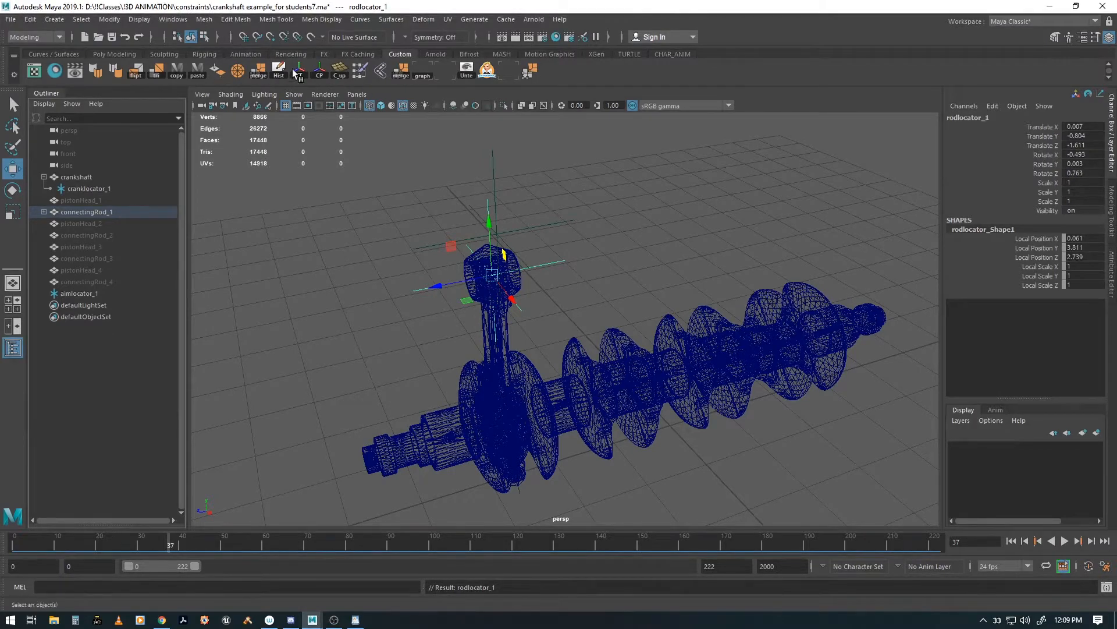
Select aimlocator_1 and connectingRod_1, open the Aim Constraint options and reset them to the defaults.
{"action": "left_click", "coordinate": [85, 294]}
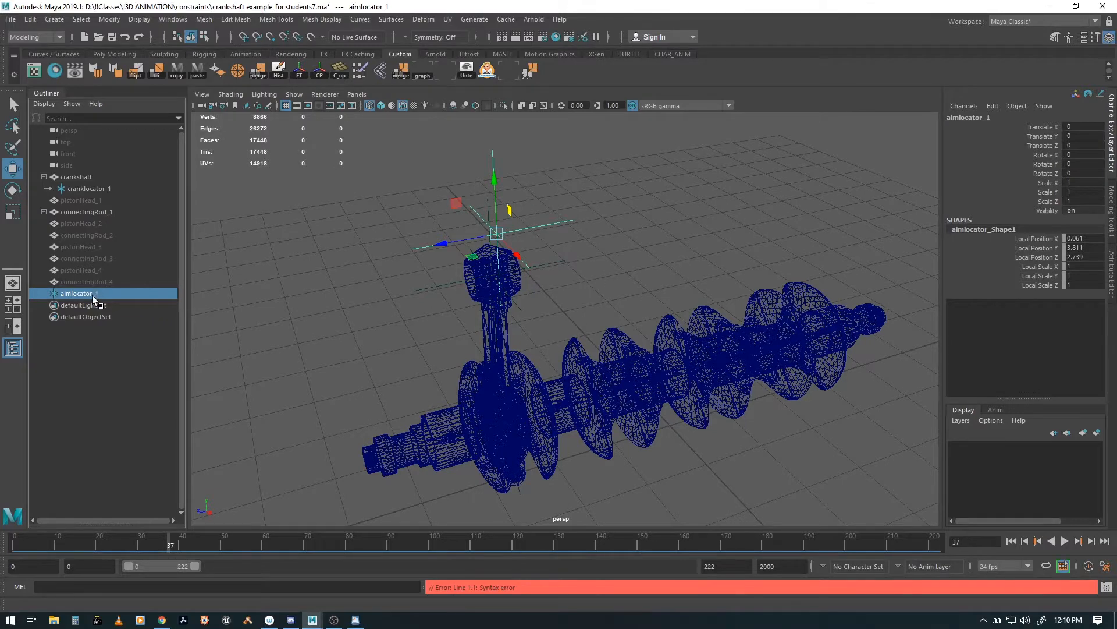
{"action": "left_click", "coordinate": [82, 211], "text": "ctrl"}
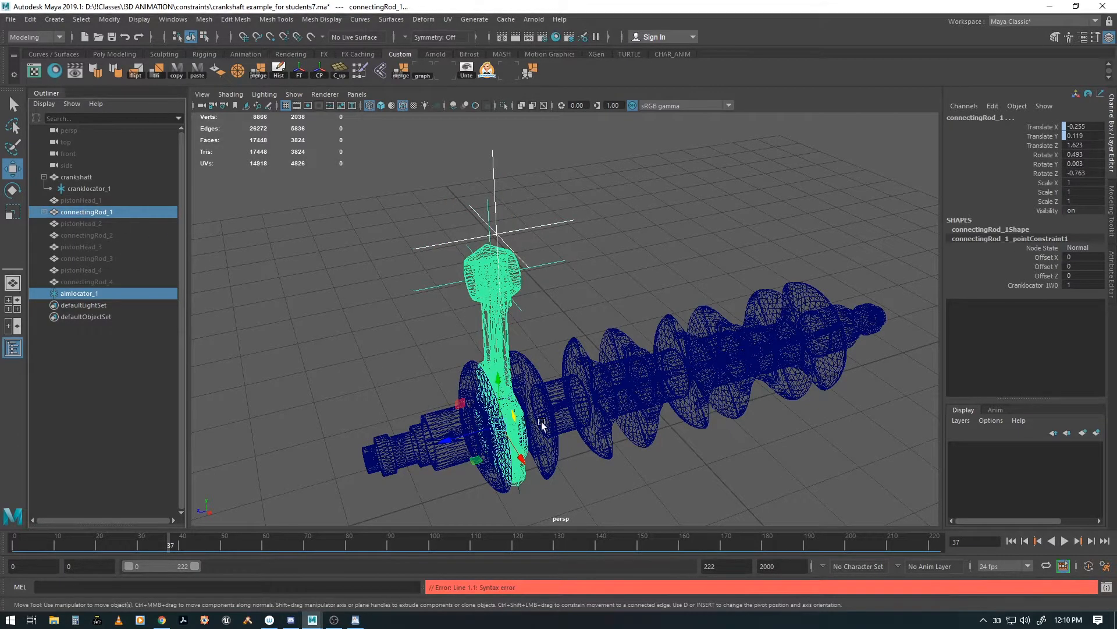
{"action": "left_click_drag", "start_coordinate": [407, 373], "coordinate": [561, 425], "text": "alt"}
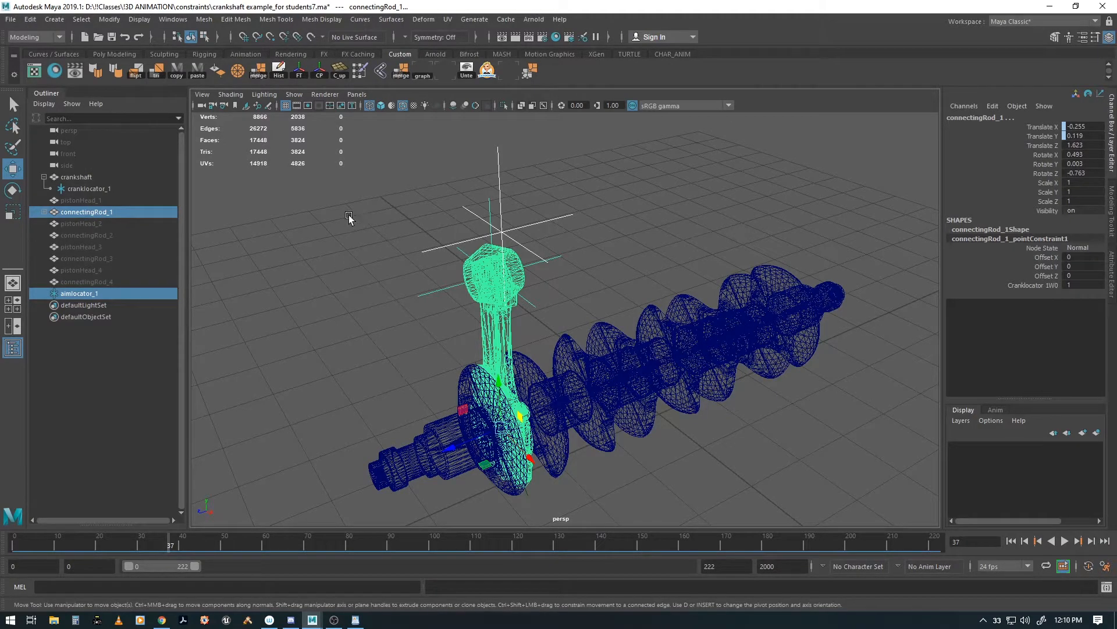
{"action": "key", "text": "space"}
{"action": "left_click", "coordinate": [370, 259]}
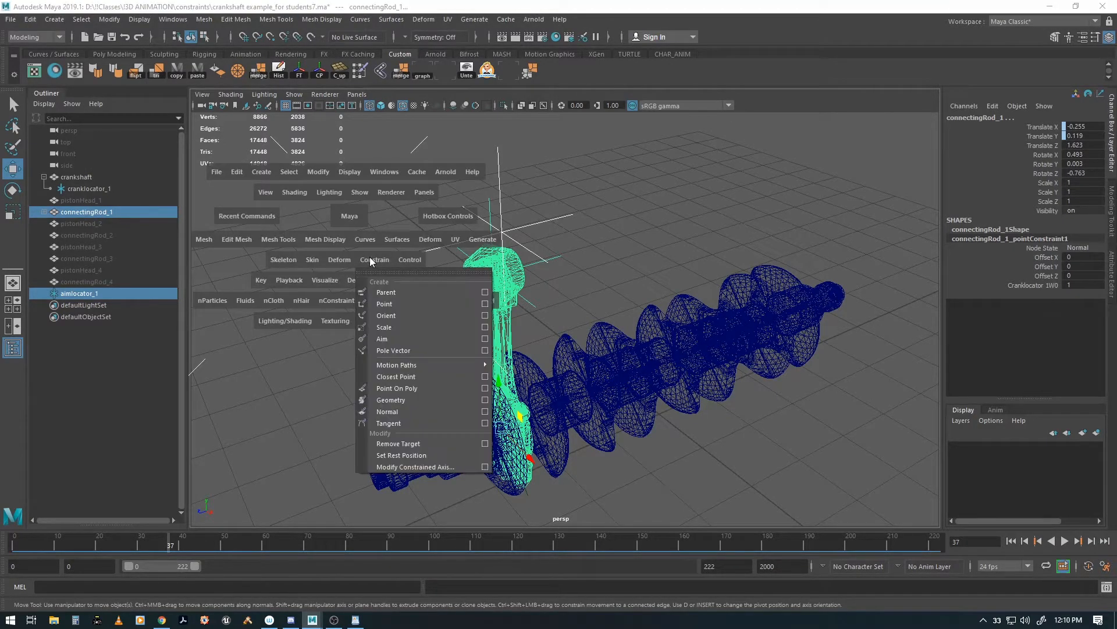
{"action": "left_click", "coordinate": [484, 339]}
{"action": "left_click", "coordinate": [626, 322]}
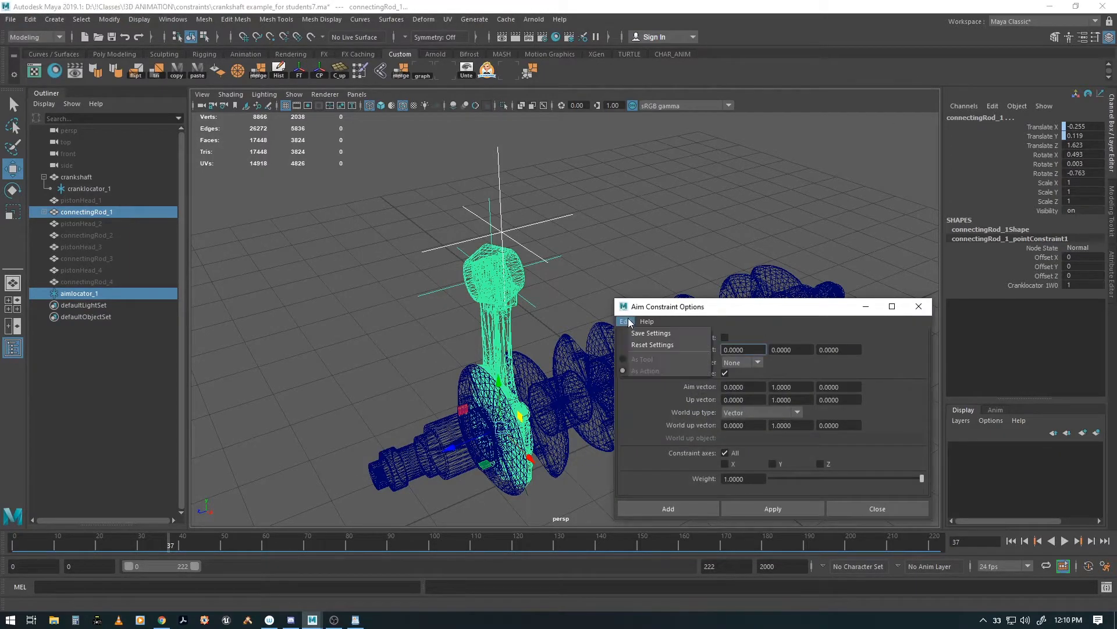
{"action": "left_click", "coordinate": [641, 342]}
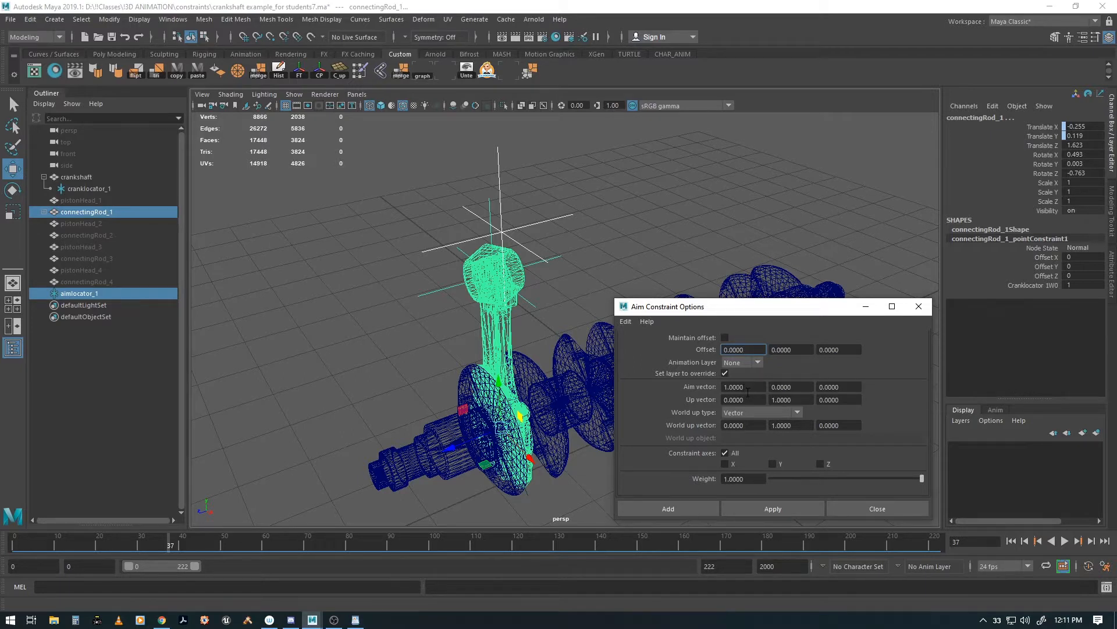
Aim-constrain connectingRod_1 to aimlocator_1 with the aim vector set to 0, 1, 0.
{"action": "double_click", "coordinate": [747, 387]}
{"action": "type", "text": "0"}
{"action": "key", "text": "Tab"}
{"action": "type", "text": "1"}
{"action": "key", "text": "Tab"}
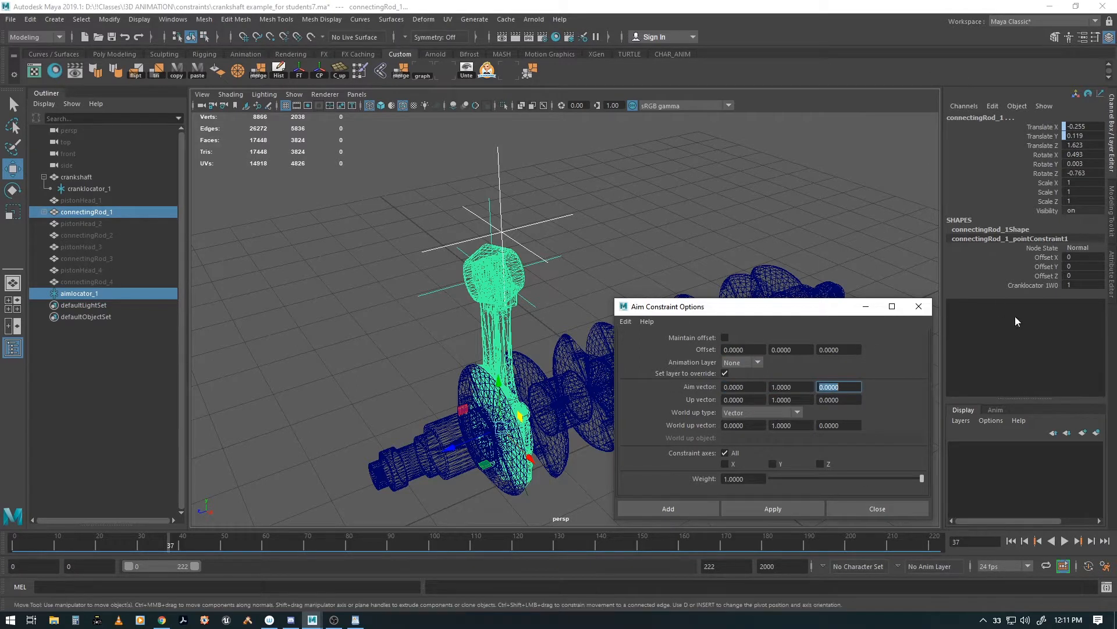
{"action": "left_click", "coordinate": [672, 510]}
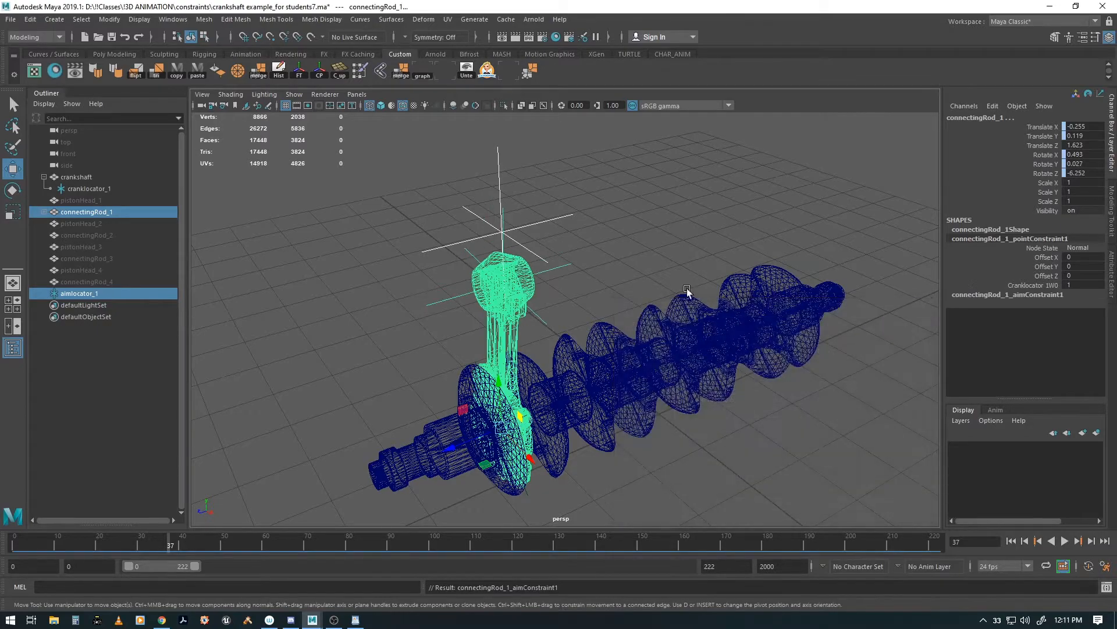
Play and scrub the animation, viewing the crankshaft end-on, to examine how connectingRod_1 aims at aimlocator_1, and return to frame 0.
{"action": "left_click_drag", "start_coordinate": [86, 546], "coordinate": [135, 556]}
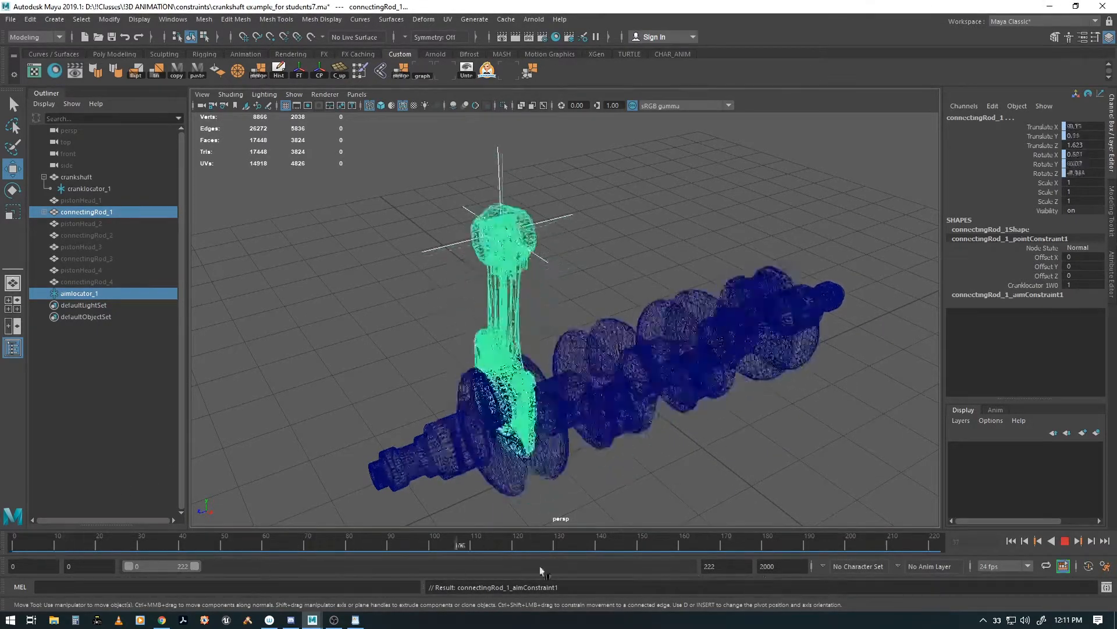
{"action": "left_click_drag", "start_coordinate": [540, 567], "coordinate": [7, 550]}
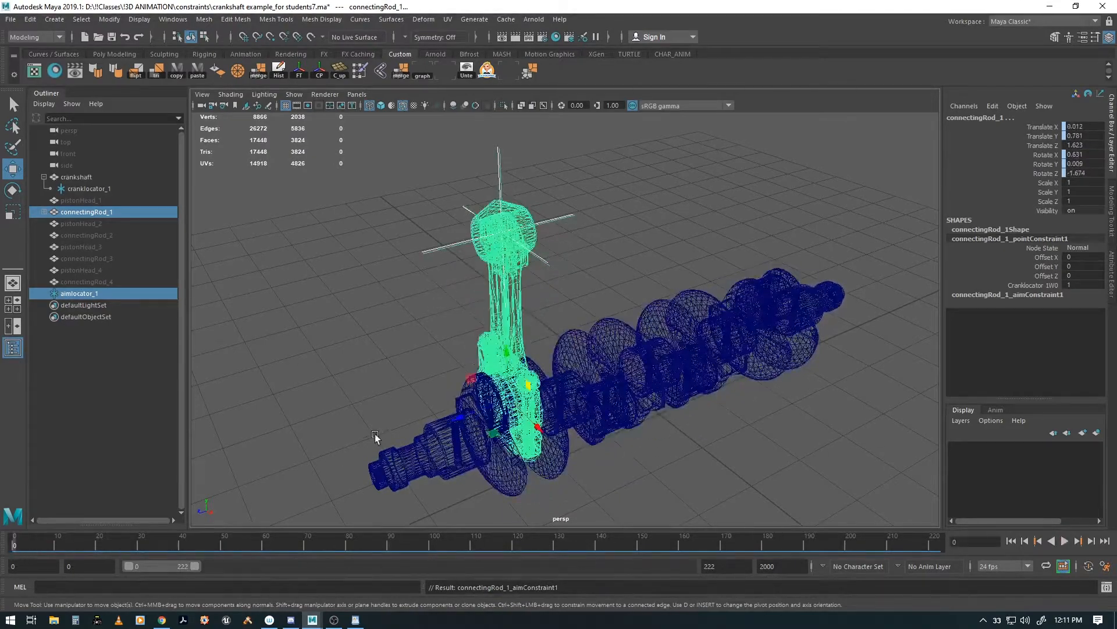
{"action": "left_click_drag", "start_coordinate": [375, 434], "coordinate": [441, 421], "text": "alt"}
{"action": "middle_click_drag", "start_coordinate": [507, 354], "coordinate": [483, 417], "text": "alt"}
{"action": "left_click_drag", "start_coordinate": [483, 417], "coordinate": [512, 411], "text": "alt"}
{"action": "right_click_drag", "start_coordinate": [512, 411], "coordinate": [623, 400], "text": "alt"}
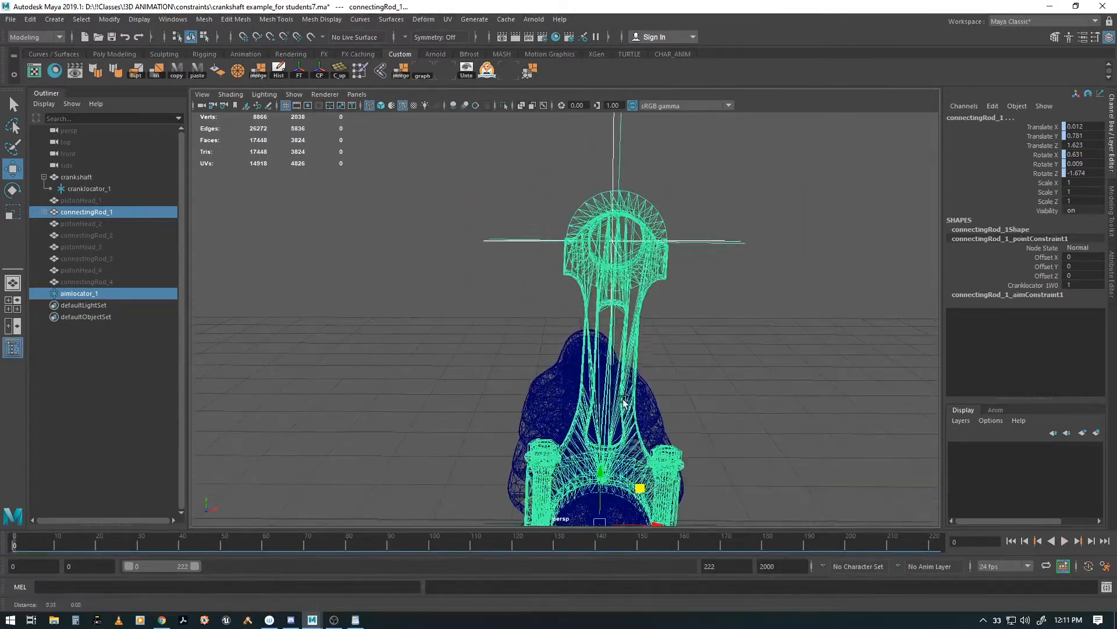
{"action": "middle_click_drag", "start_coordinate": [623, 400], "coordinate": [605, 407], "text": "alt"}
{"action": "left_click_drag", "start_coordinate": [605, 407], "coordinate": [575, 406], "text": "alt"}
{"action": "left_click_drag", "start_coordinate": [41, 546], "coordinate": [143, 547]}
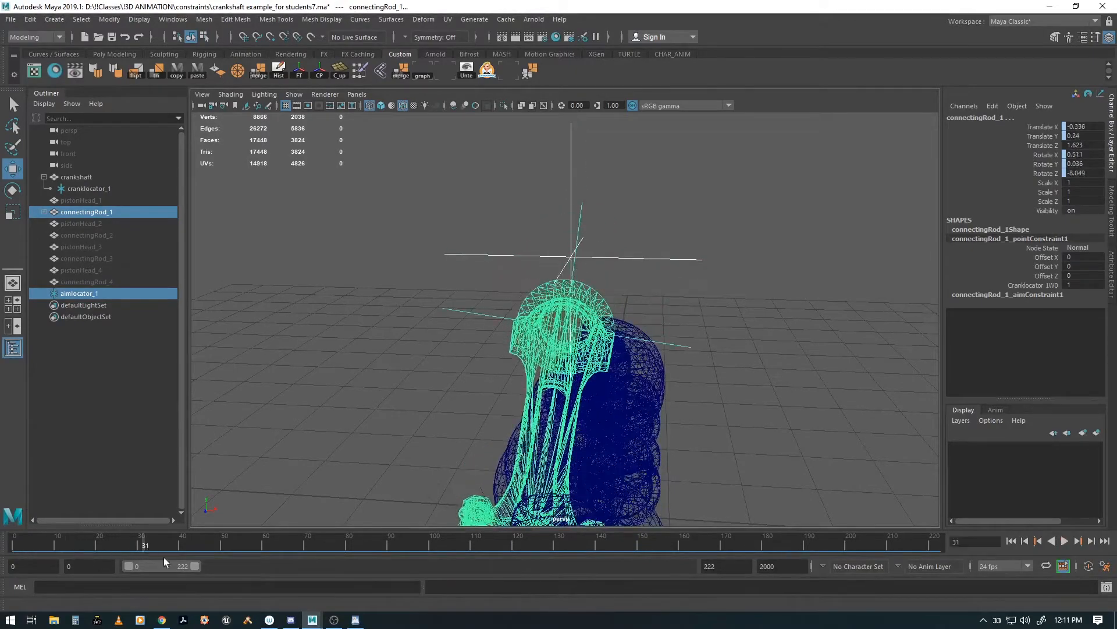
{"action": "mouse_move", "coordinate": [426, 402]}
{"action": "left_mouse_down", "text": "alt"}
{"action": "mouse_move", "coordinate": [442, 392]}
{"action": "mouse_move", "coordinate": [429, 388]}
{"action": "left_mouse_up", "text": "alt"}
{"action": "left_click_drag", "start_coordinate": [142, 545], "coordinate": [304, 543]}
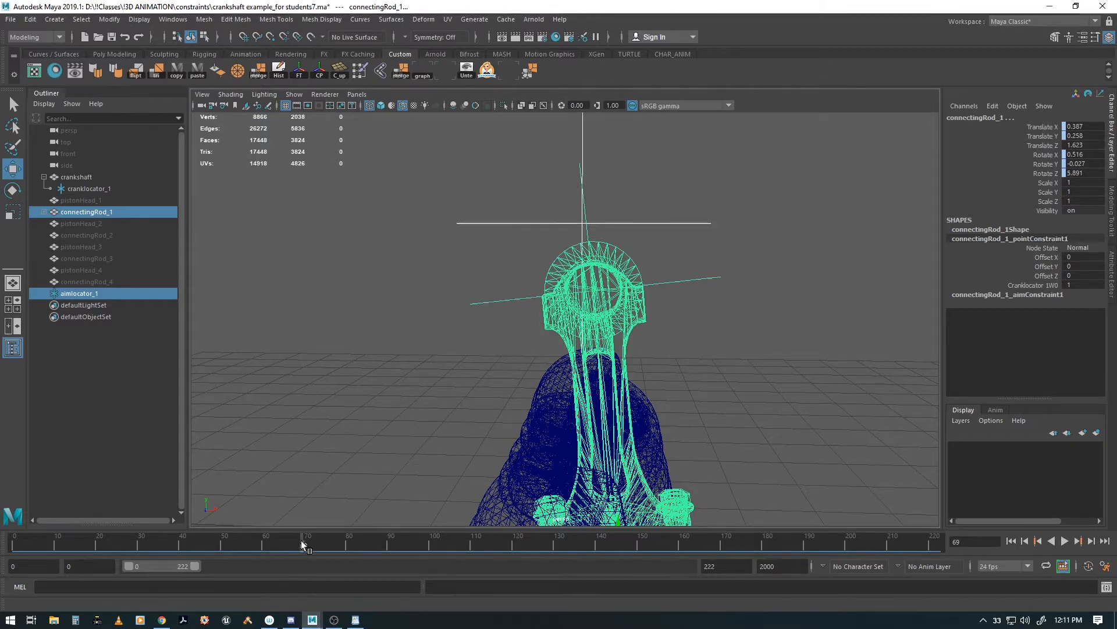
{"action": "left_click_drag", "start_coordinate": [302, 540], "coordinate": [13, 540]}
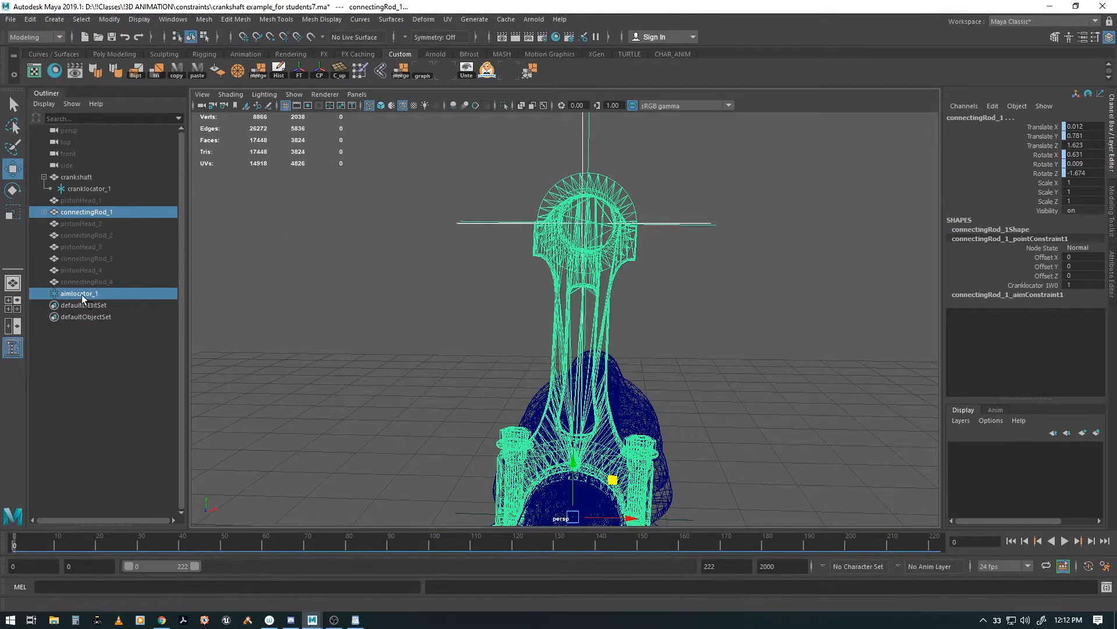
Point-constrain aimlocator_1 to rodlocator_1 on the Y axis only, without maintaining offset.
{"action": "left_click", "coordinate": [44, 211]}
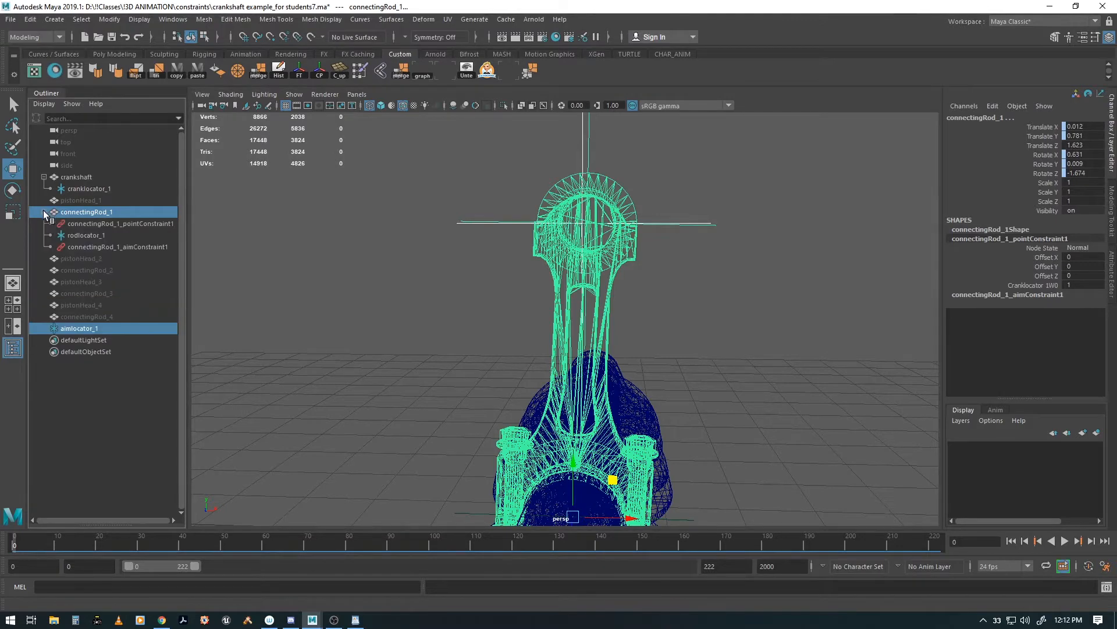
{"action": "left_click", "coordinate": [92, 235]}
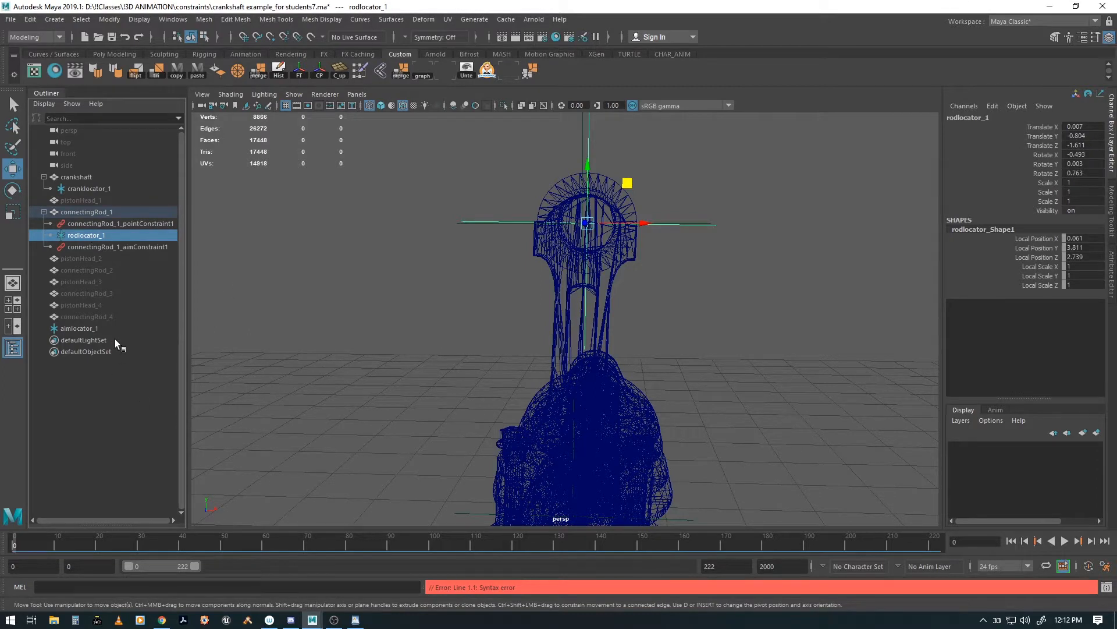
{"action": "left_click", "coordinate": [79, 327], "text": "ctrl"}
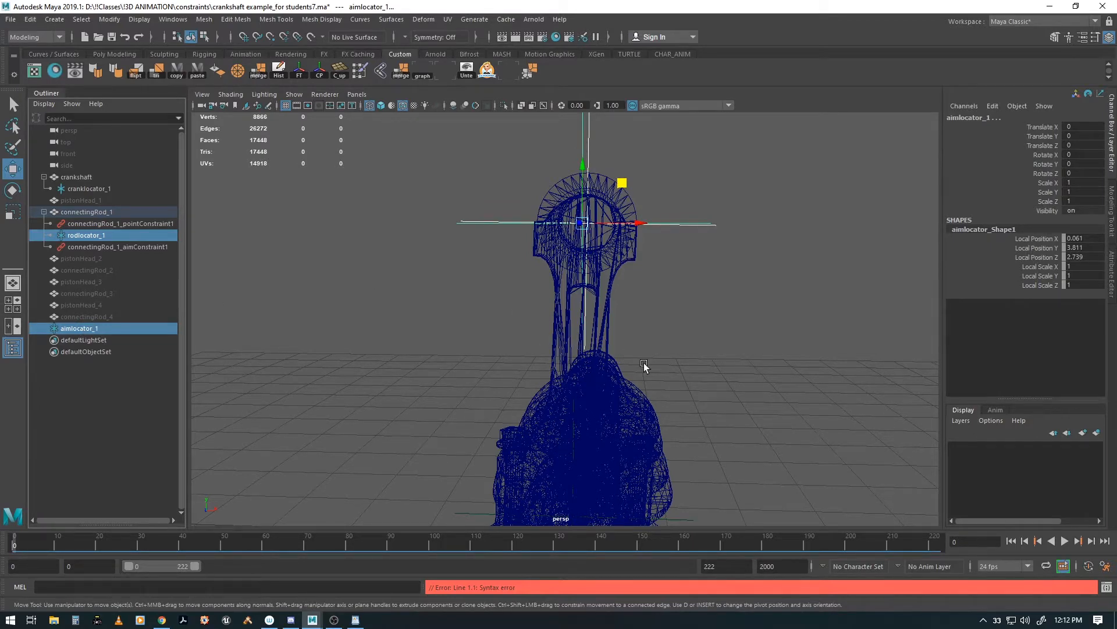
{"action": "left_click_drag", "start_coordinate": [644, 365], "coordinate": [606, 378], "text": "alt"}
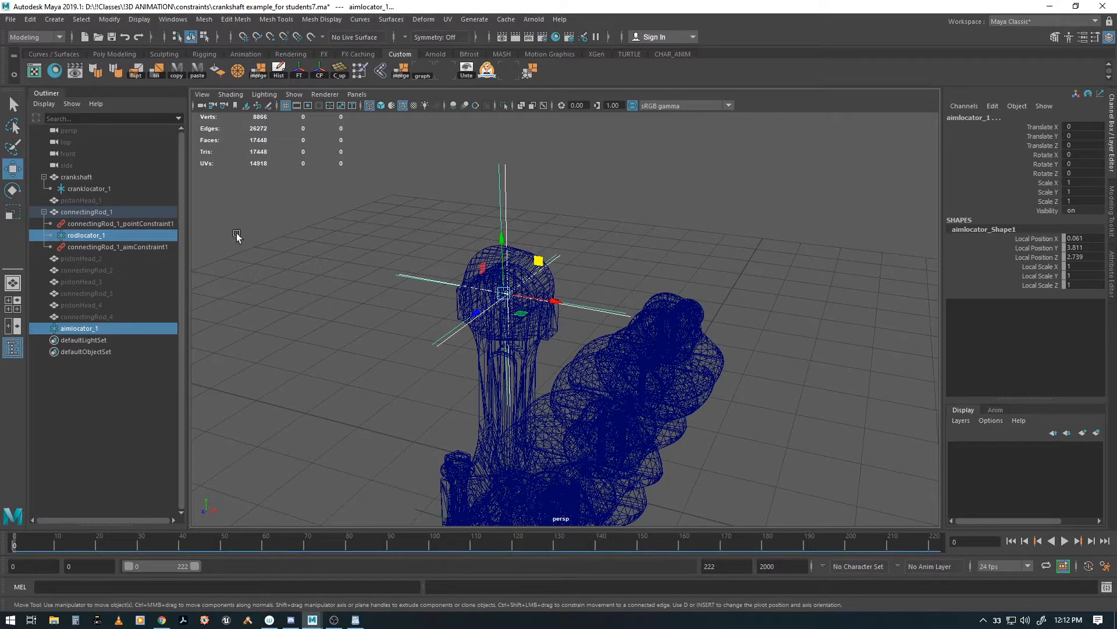
{"action": "key", "text": "space"}
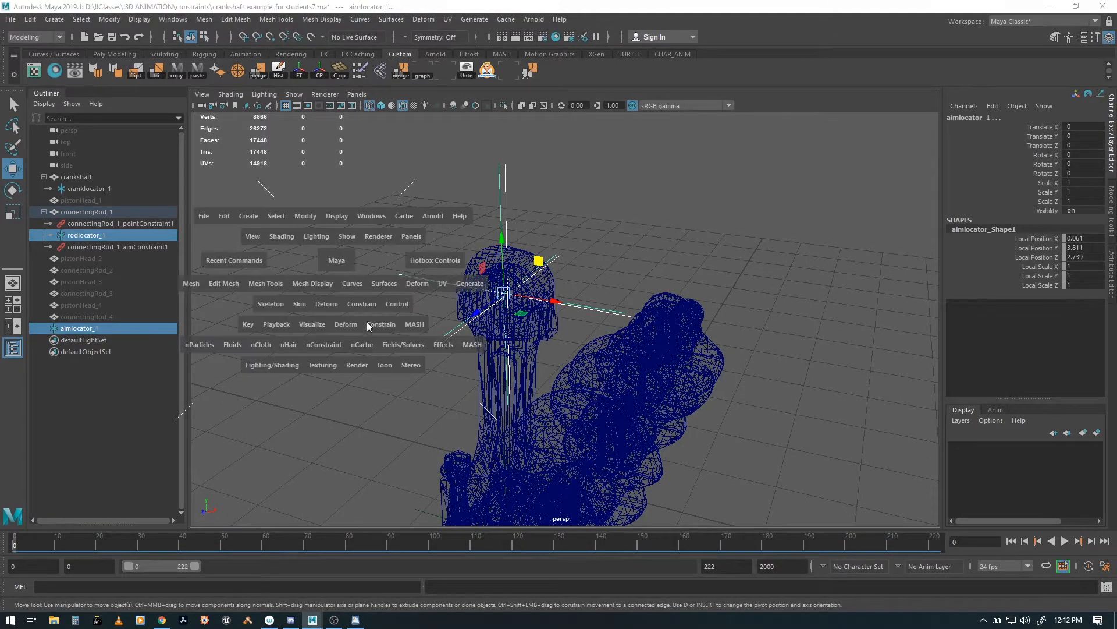
{"action": "left_click", "coordinate": [363, 304]}
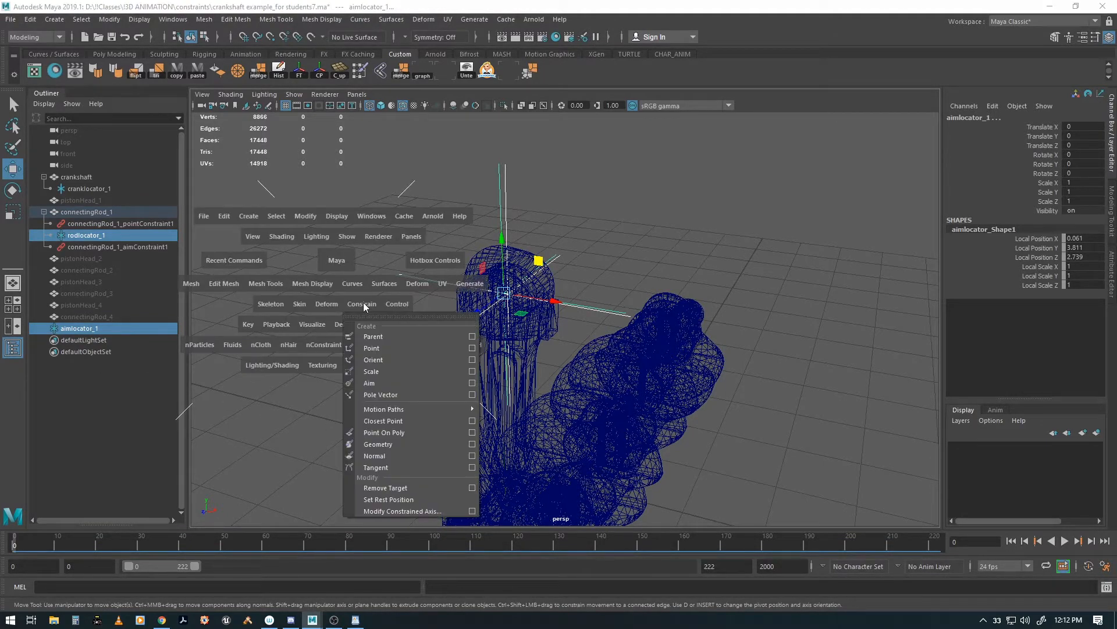
{"action": "left_click", "coordinate": [472, 348]}
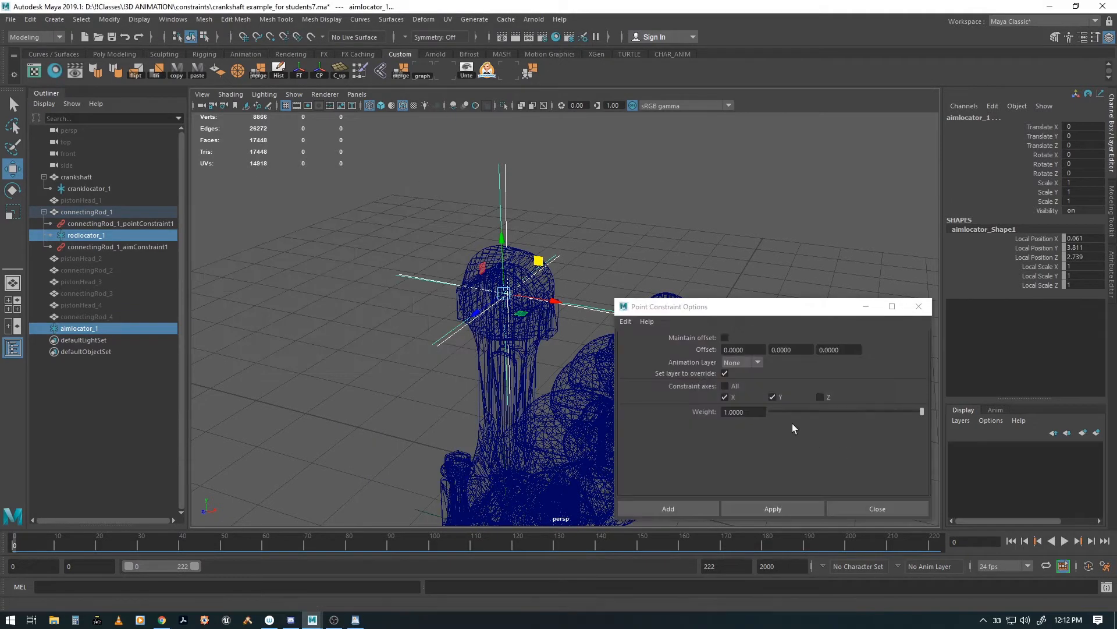
{"action": "left_click", "coordinate": [724, 396]}
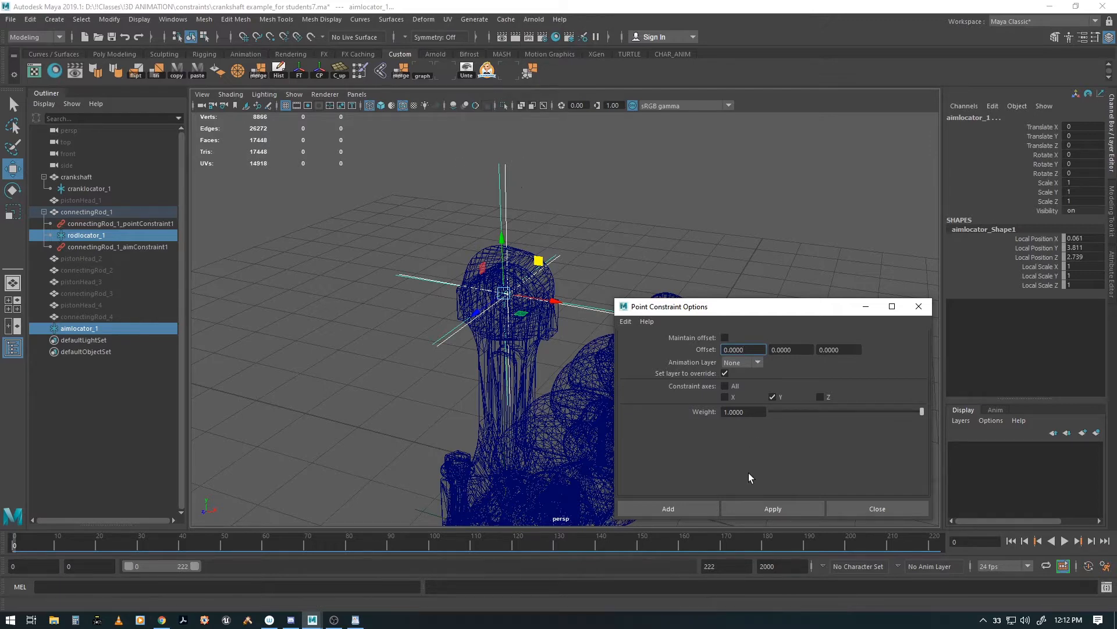
{"action": "left_click", "coordinate": [692, 510]}
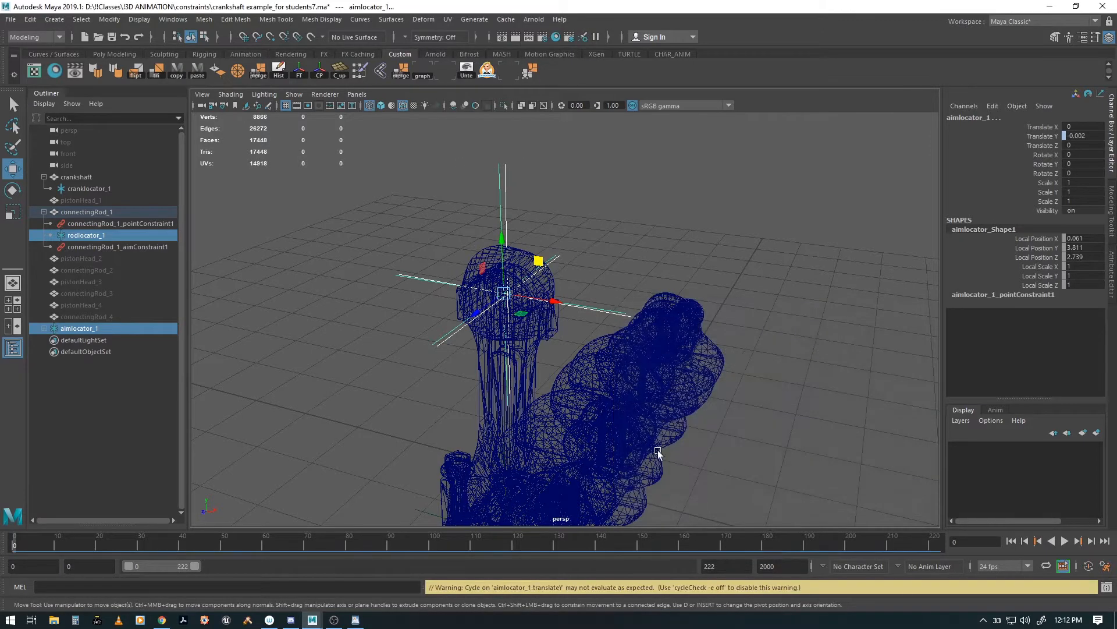
Play and scrub the animation from several angles to check how aimlocator_1 moves with connectingRod_1, and return to frame 0.
{"action": "key", "text": "alt+v"}
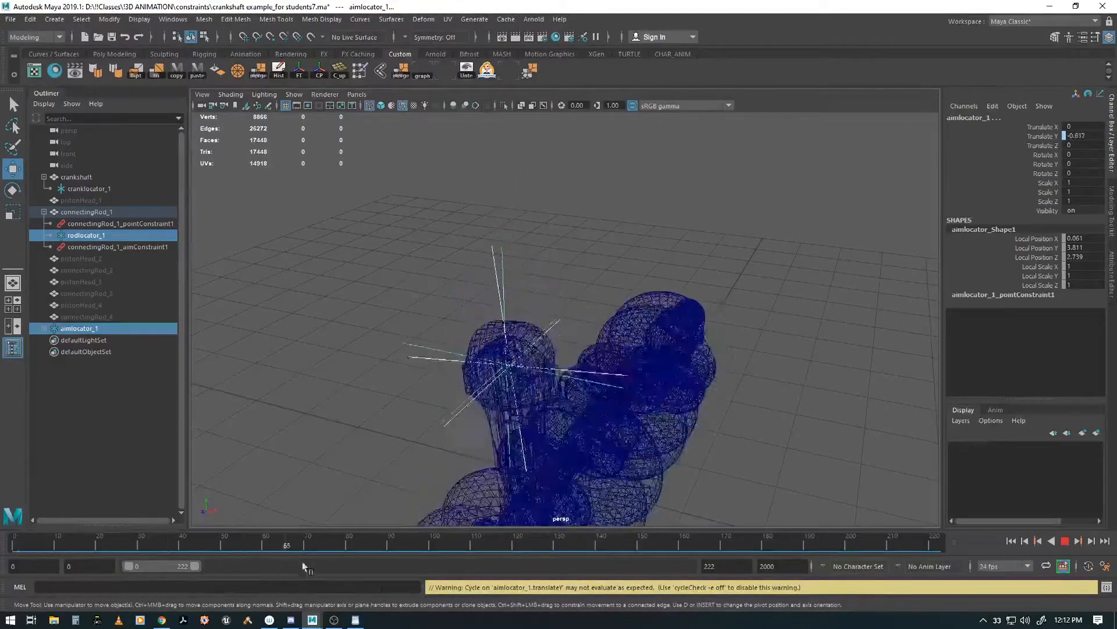
{"action": "mouse_move", "coordinate": [313, 553]}
{"action": "left_mouse_down"}
{"action": "mouse_move", "coordinate": [52, 541]}
{"action": "mouse_move", "coordinate": [184, 540]}
{"action": "mouse_move", "coordinate": [766, 597]}
{"action": "mouse_move", "coordinate": [86, 540]}
{"action": "left_mouse_up"}
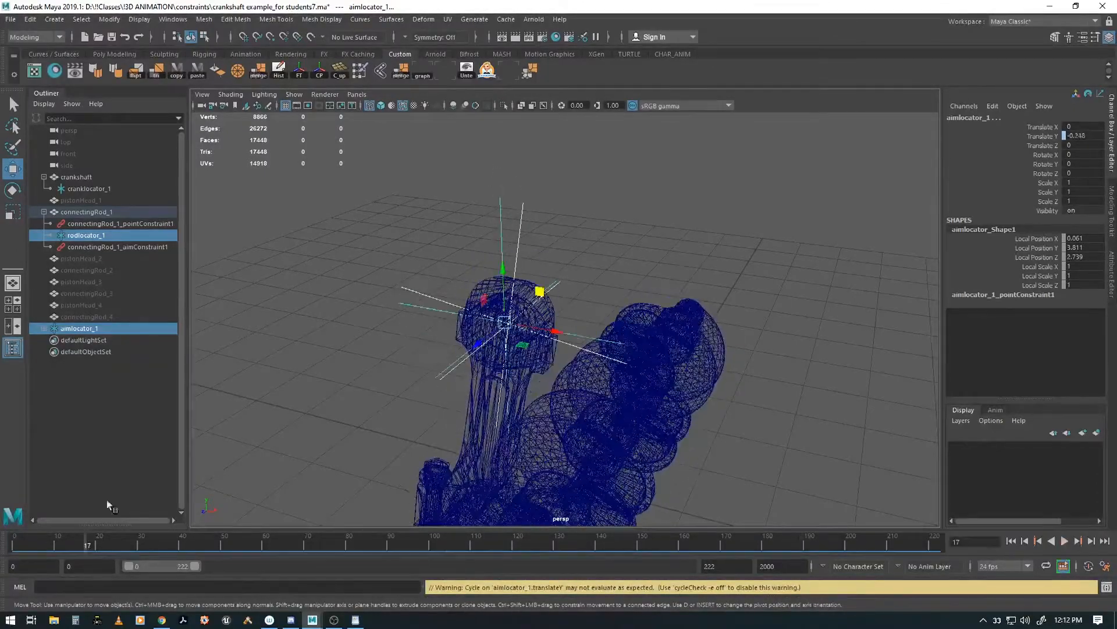
{"action": "mouse_move", "coordinate": [428, 457]}
{"action": "left_mouse_down", "text": "alt"}
{"action": "mouse_move", "coordinate": [505, 433]}
{"action": "mouse_move", "coordinate": [495, 435]}
{"action": "left_mouse_up", "text": "alt"}
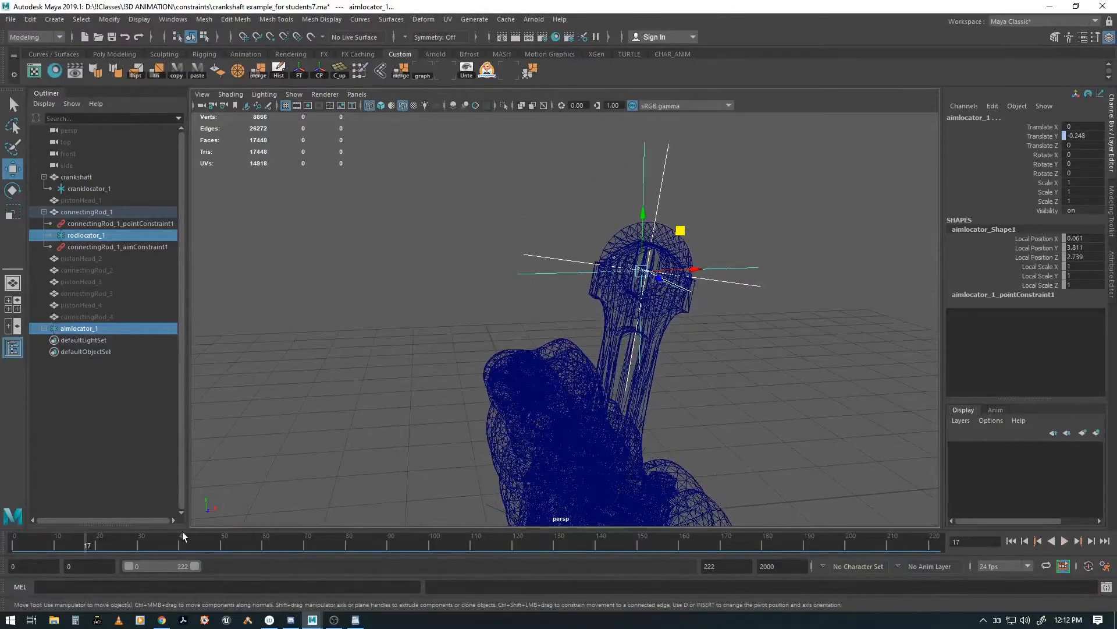
{"action": "mouse_move", "coordinate": [88, 541]}
{"action": "left_mouse_down"}
{"action": "mouse_move", "coordinate": [58, 542]}
{"action": "mouse_move", "coordinate": [360, 568]}
{"action": "mouse_move", "coordinate": [2, 518]}
{"action": "left_mouse_up"}
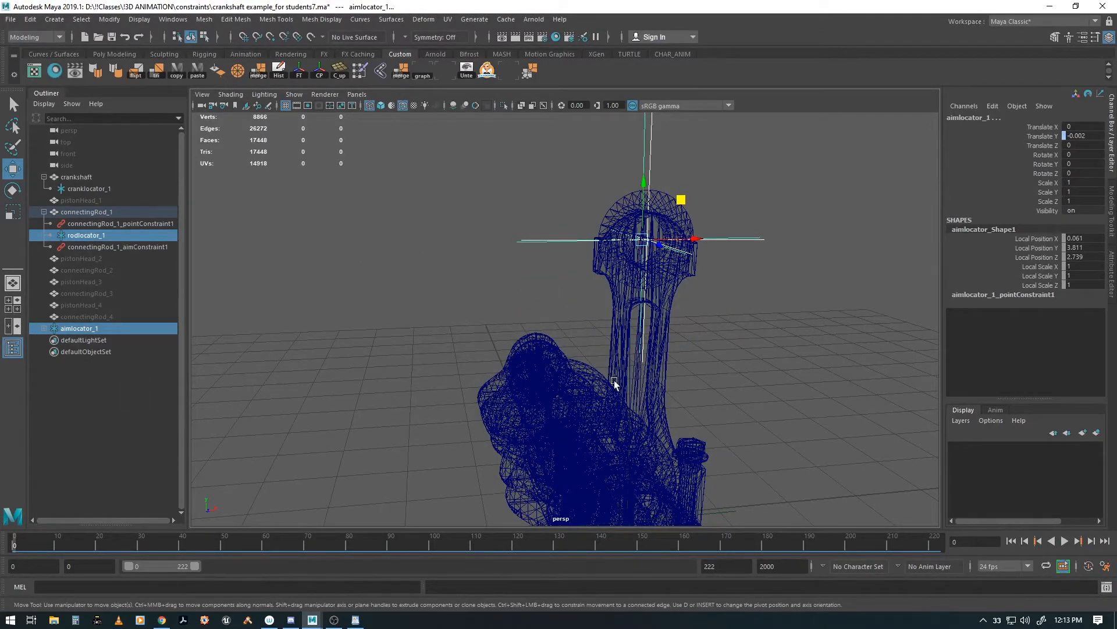
{"action": "left_click_drag", "start_coordinate": [614, 382], "coordinate": [569, 393], "text": "alt"}
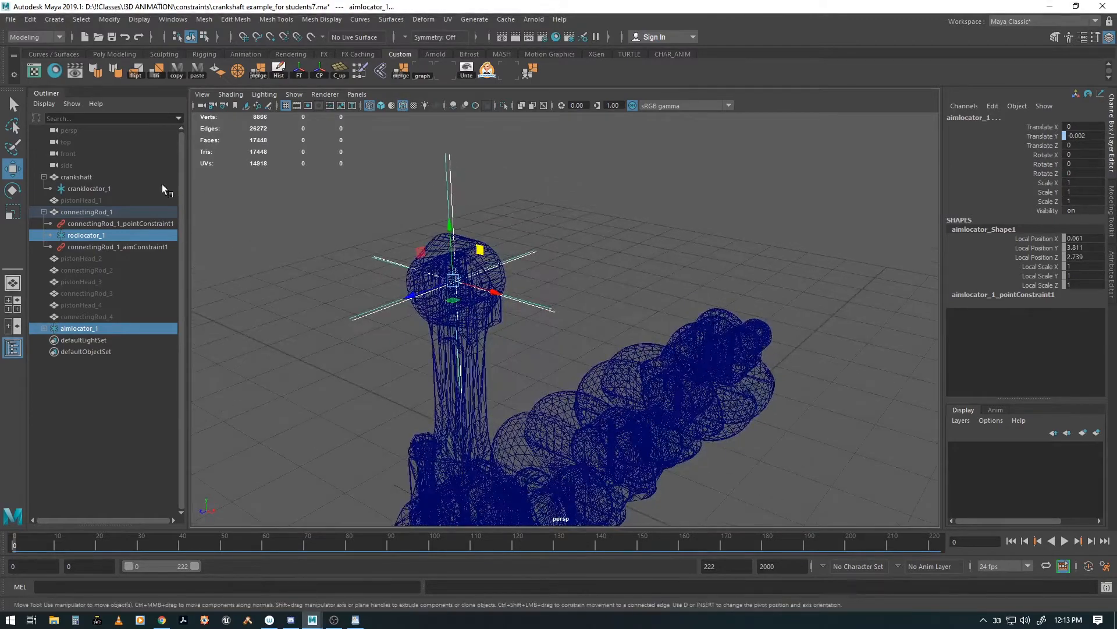
Unhide pistonHead_1 and parent it under aimlocator_1.
{"action": "left_click", "coordinate": [91, 199]}
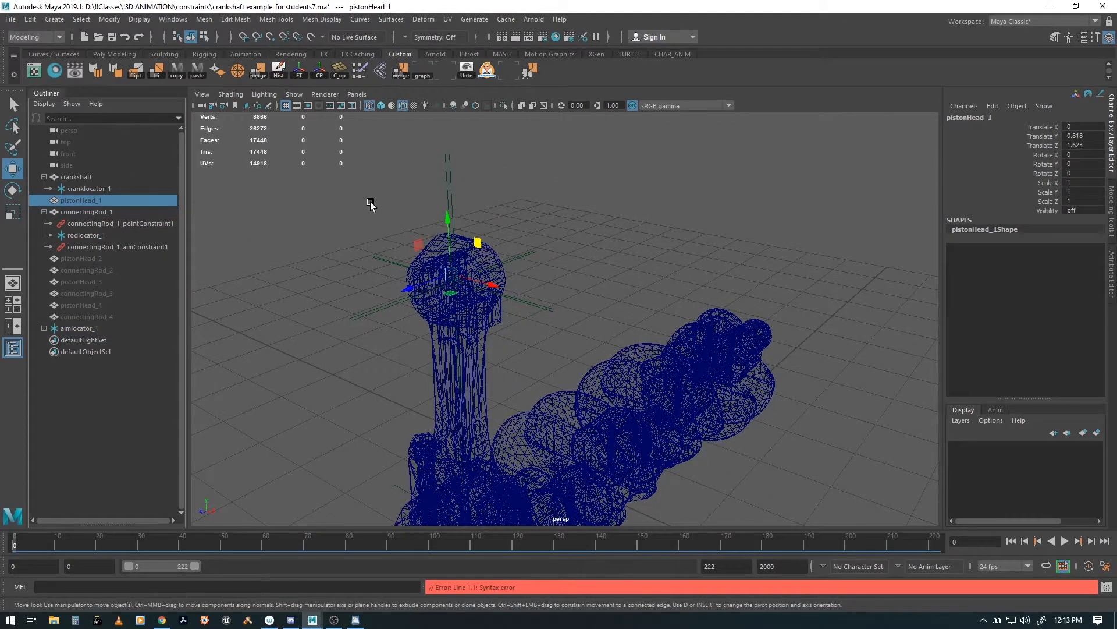
{"action": "key", "text": "h"}
{"action": "left_click_drag", "start_coordinate": [452, 413], "coordinate": [422, 382], "text": "alt"}
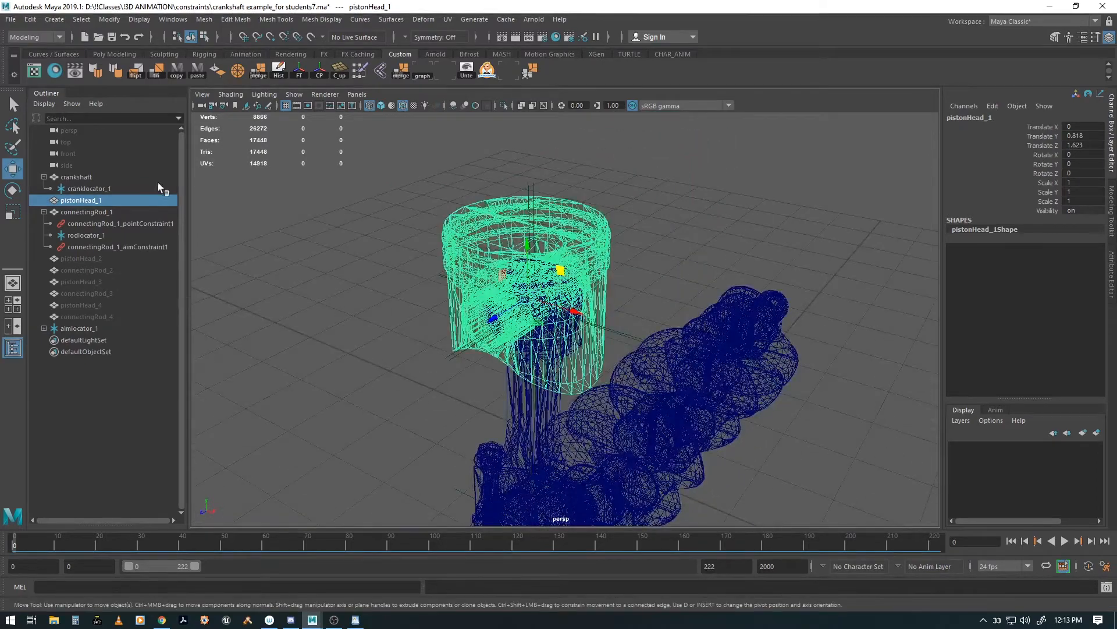
{"action": "left_click_drag", "start_coordinate": [19, 540], "coordinate": [3, 540]}
{"action": "left_click", "coordinate": [75, 200]}
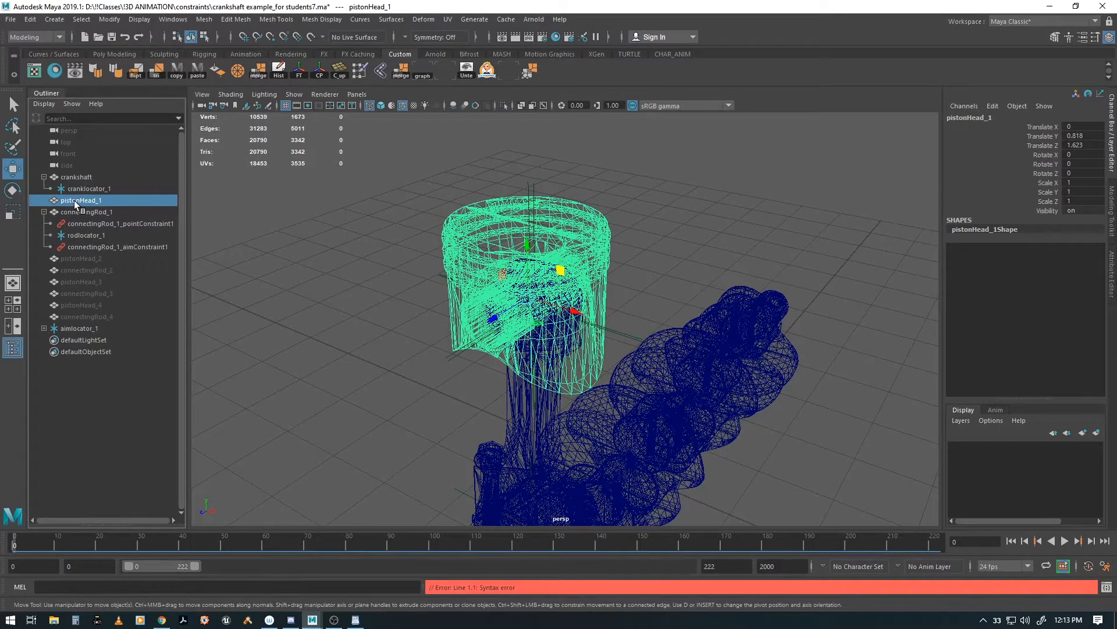
{"action": "middle_click_drag", "start_coordinate": [74, 200], "coordinate": [82, 327]}
Play the animation to check the piston's motion, stopping at frame 151, and switch the viewport to shaded display.
{"action": "key", "text": "alt+v"}
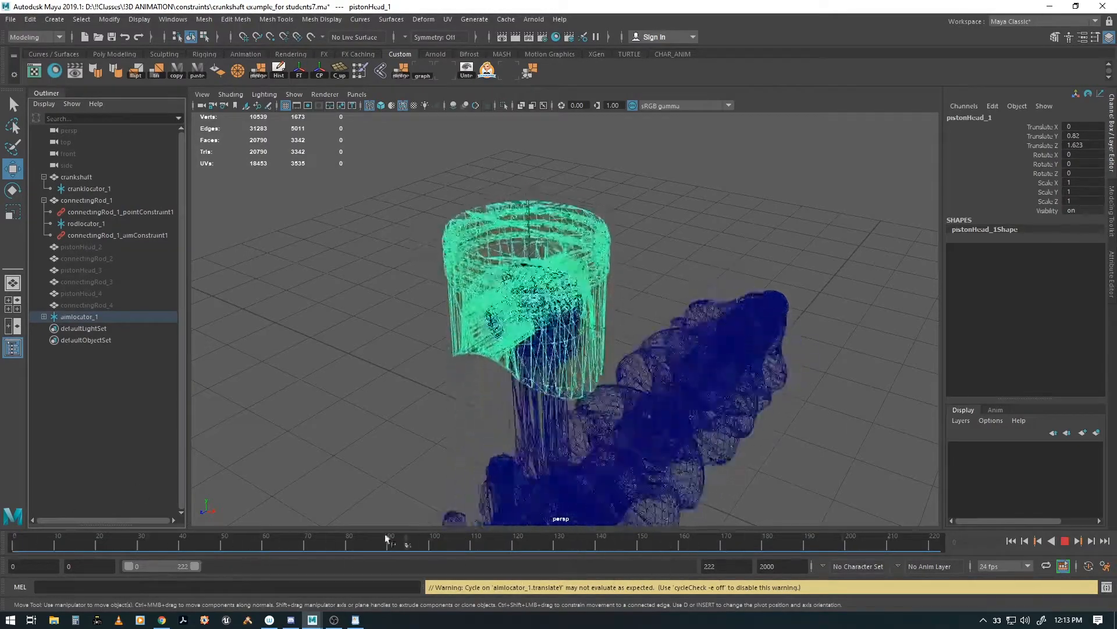
{"action": "key", "text": "alt+v"}
{"action": "mouse_move", "coordinate": [756, 436]}
{"action": "left_mouse_down", "text": "alt"}
{"action": "mouse_move", "coordinate": [607, 449]}
{"action": "mouse_move", "coordinate": [629, 424]}
{"action": "mouse_move", "coordinate": [519, 444]}
{"action": "mouse_move", "coordinate": [425, 404]}
{"action": "mouse_move", "coordinate": [329, 397]}
{"action": "left_mouse_up", "text": "alt"}
{"action": "key", "text": "5"}
{"action": "left_click", "coordinate": [319, 389]}
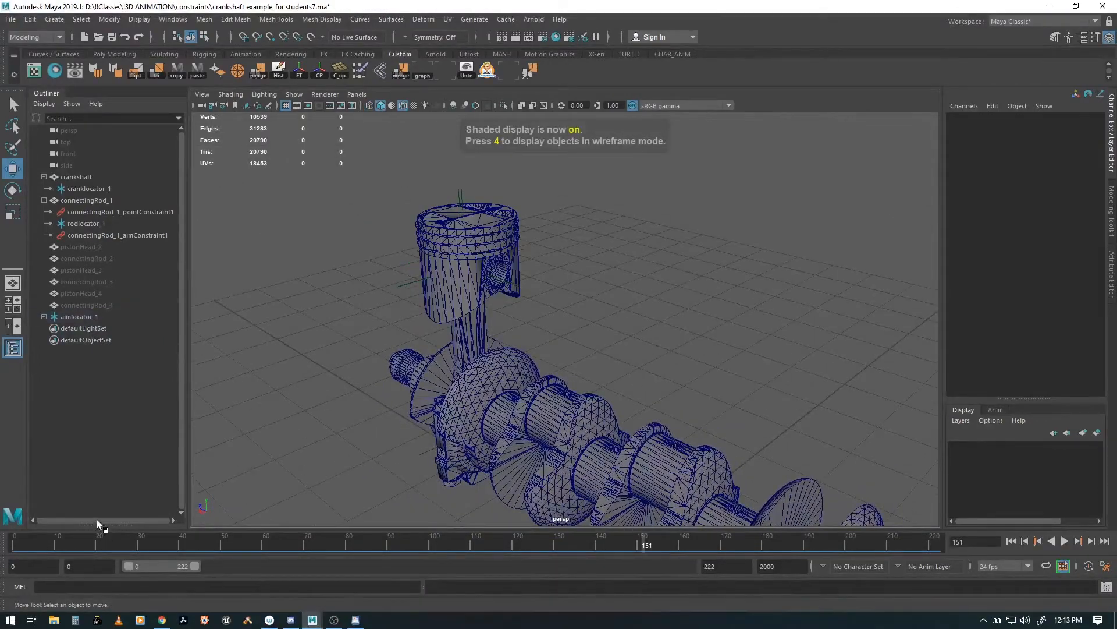
Replay the animation in shaded display, return to frame 0 and save the scene.
{"action": "key", "text": "alt+v"}
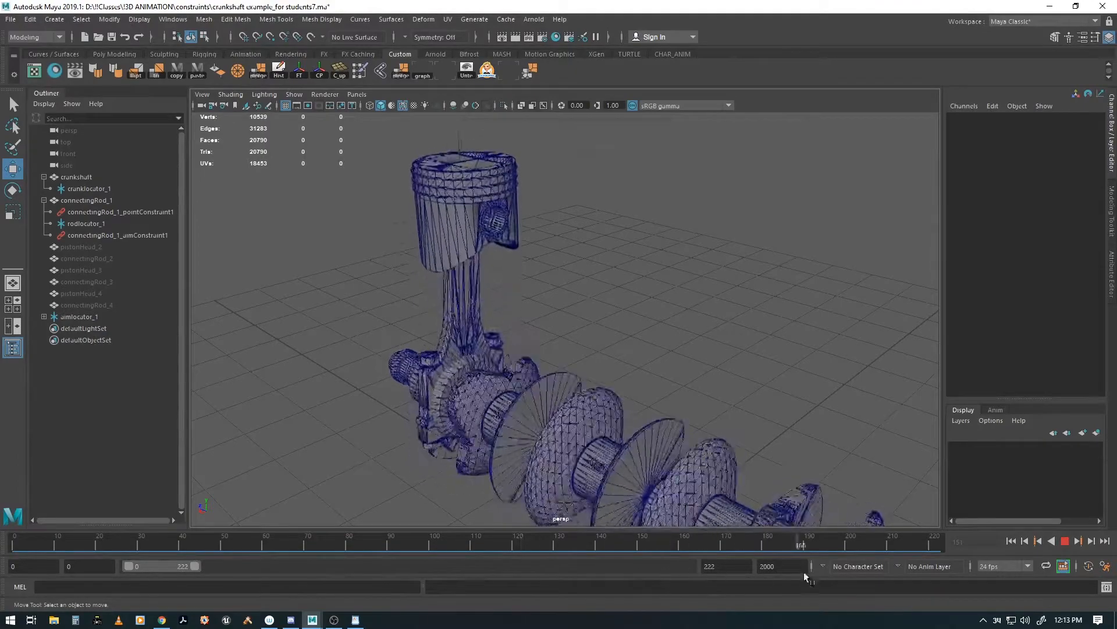
{"action": "mouse_move", "coordinate": [805, 573]}
{"action": "left_mouse_down"}
{"action": "mouse_move", "coordinate": [934, 557]}
{"action": "mouse_move", "coordinate": [152, 500]}
{"action": "mouse_move", "coordinate": [4, 457]}
{"action": "left_mouse_up"}
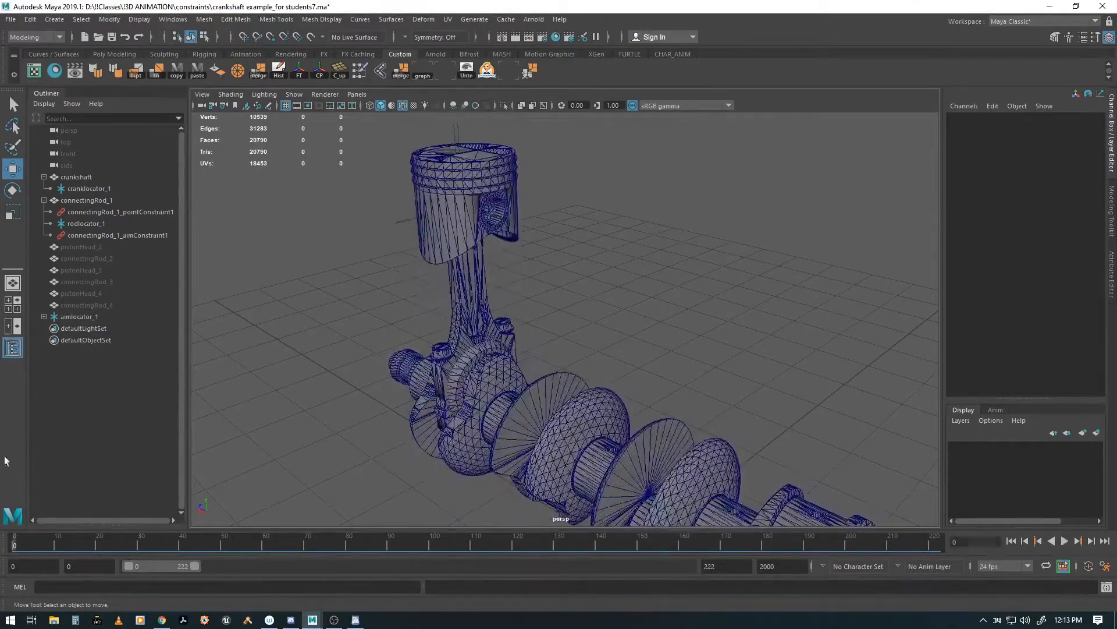
{"action": "left_click_drag", "start_coordinate": [506, 411], "coordinate": [526, 386], "text": "alt"}
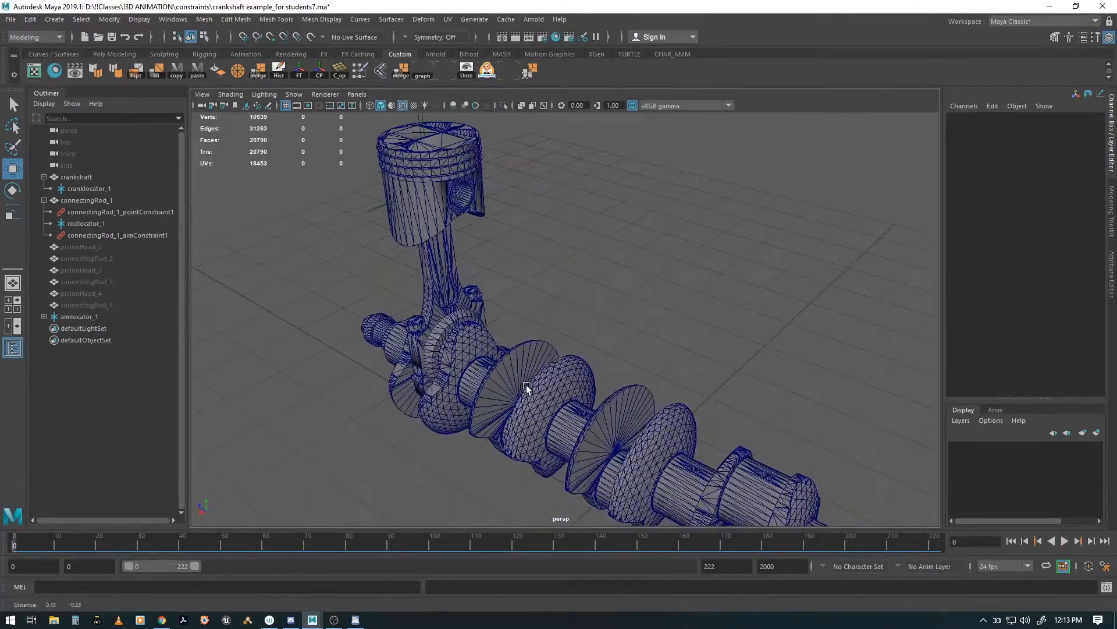
{"action": "key", "text": "ctrl+s"}
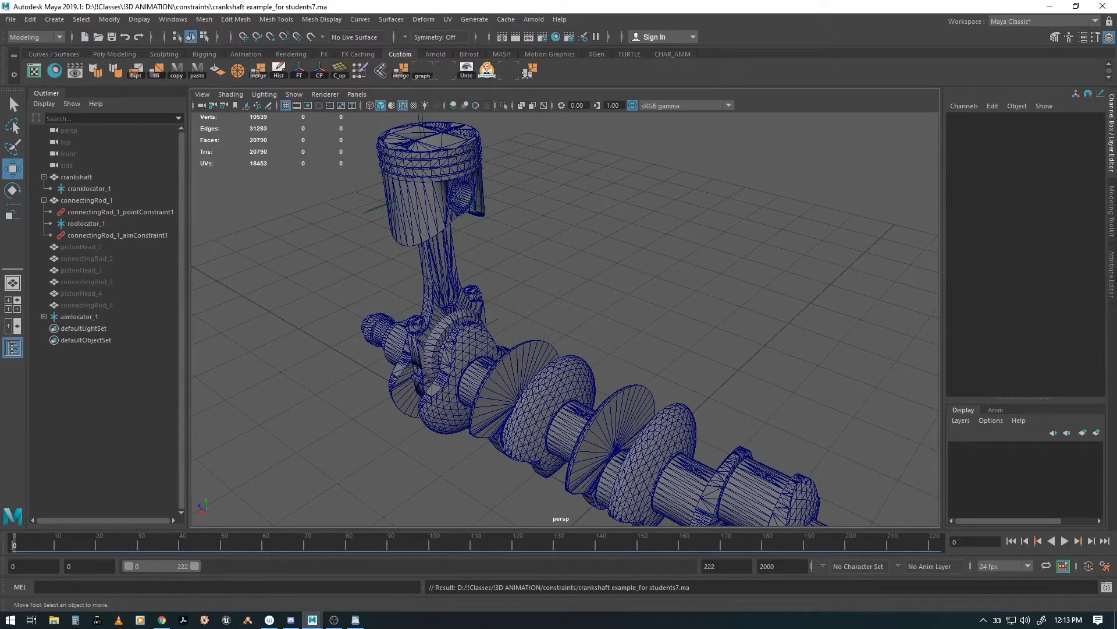
{"action": "key", "text": "alt+Tab"}
Create three new locators at the origin for the remaining crank positions.
{"action": "left_click_drag", "start_coordinate": [586, 322], "coordinate": [557, 334], "text": "alt"}
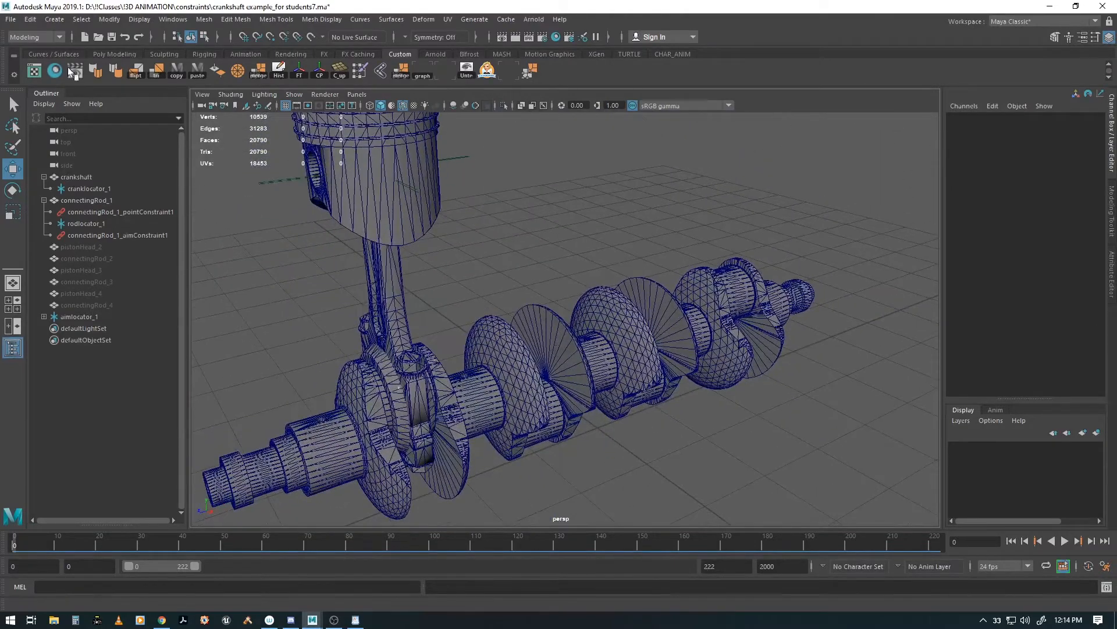
{"action": "left_click_drag", "start_coordinate": [449, 373], "coordinate": [550, 341], "text": "alt"}
{"action": "key", "text": "space"}
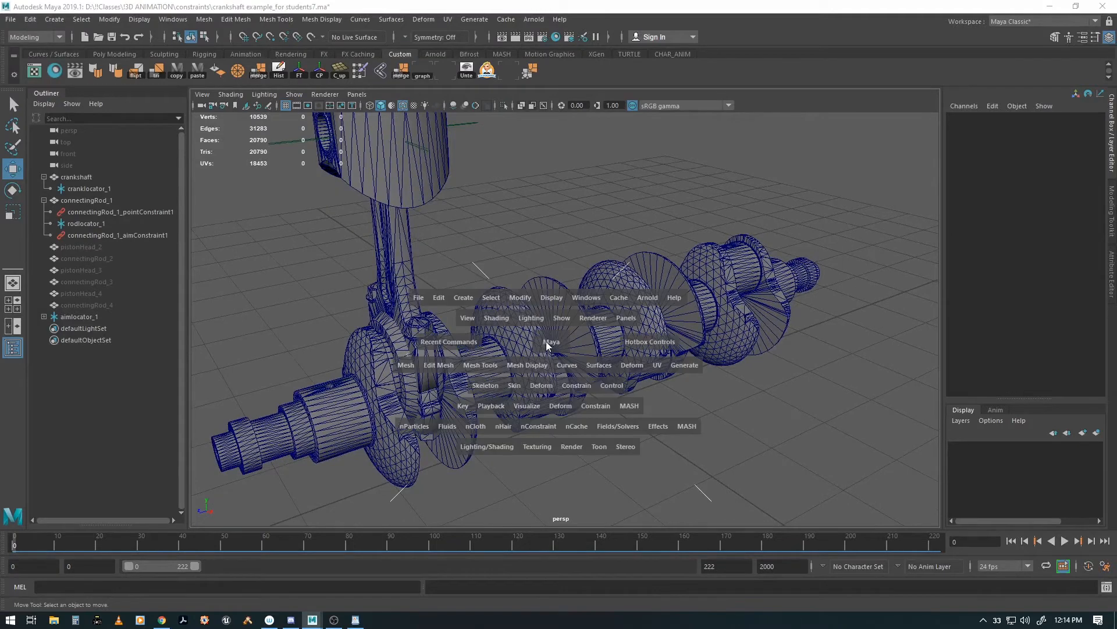
{"action": "left_click", "coordinate": [460, 299]}
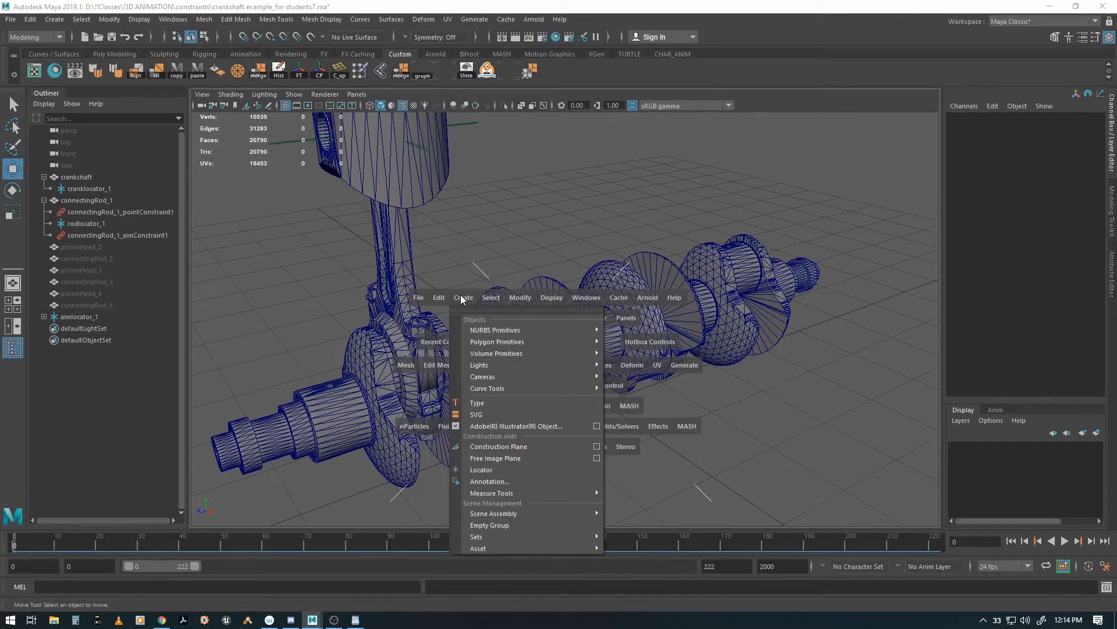
{"action": "left_click", "coordinate": [474, 471]}
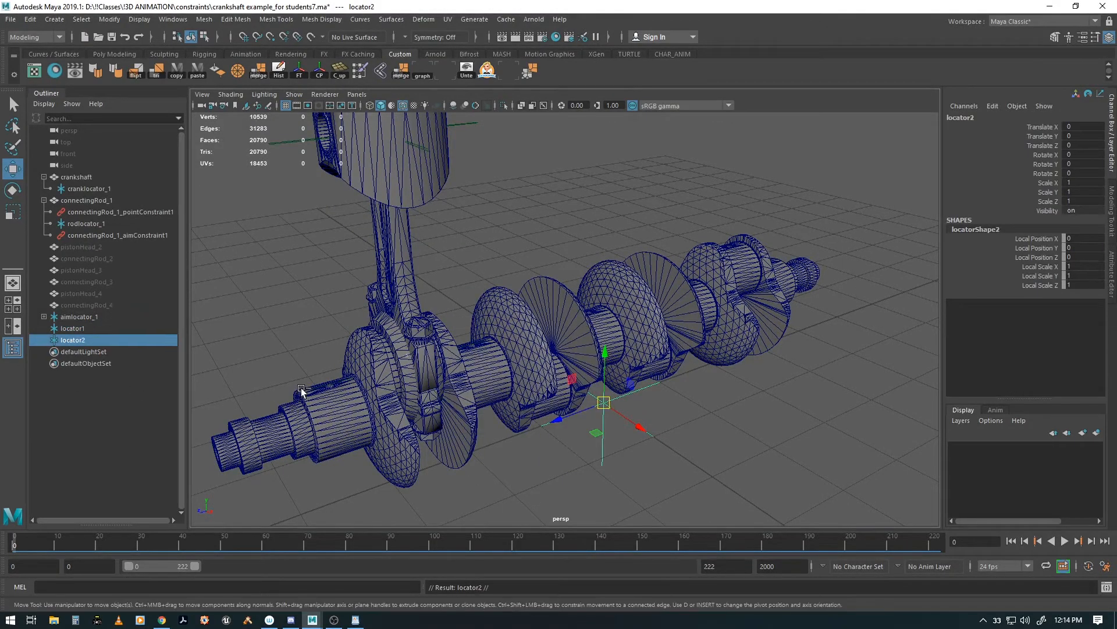
{"action": "key", "text": "g"}
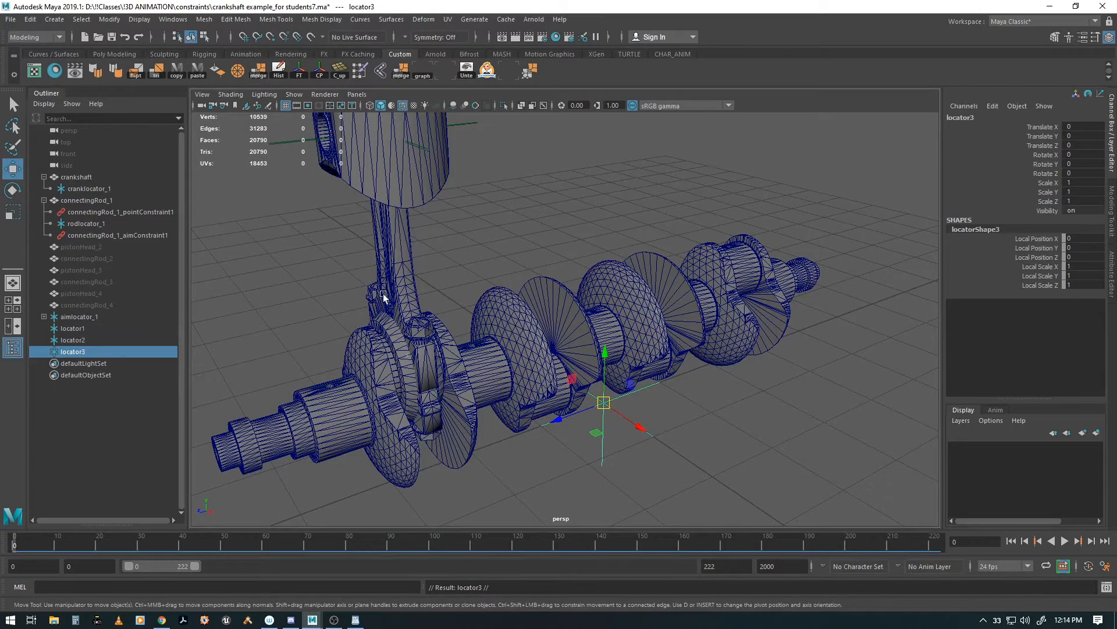
Rename the three new locators cranklocator_2, cranklocator_3 and cranklocator_4.
{"action": "double_click", "coordinate": [73, 328]}
{"action": "type", "text": "cranklocator_2"}
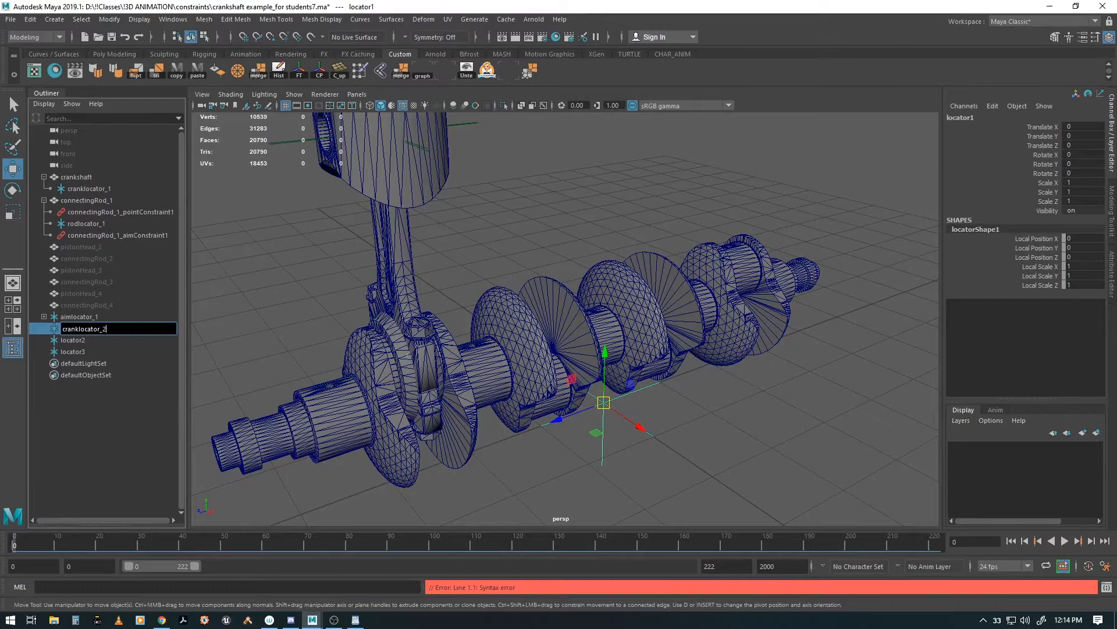
{"action": "key", "text": "Return"}
{"action": "double_click", "coordinate": [74, 340]}
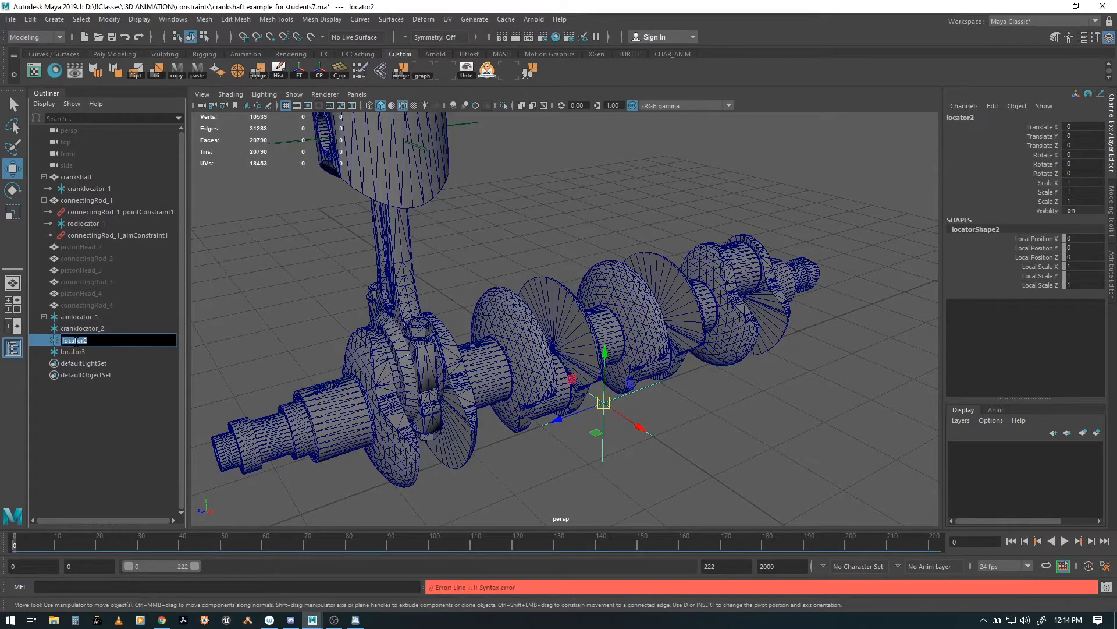
{"action": "type", "text": "cranklocator_3"}
{"action": "key", "text": "Return"}
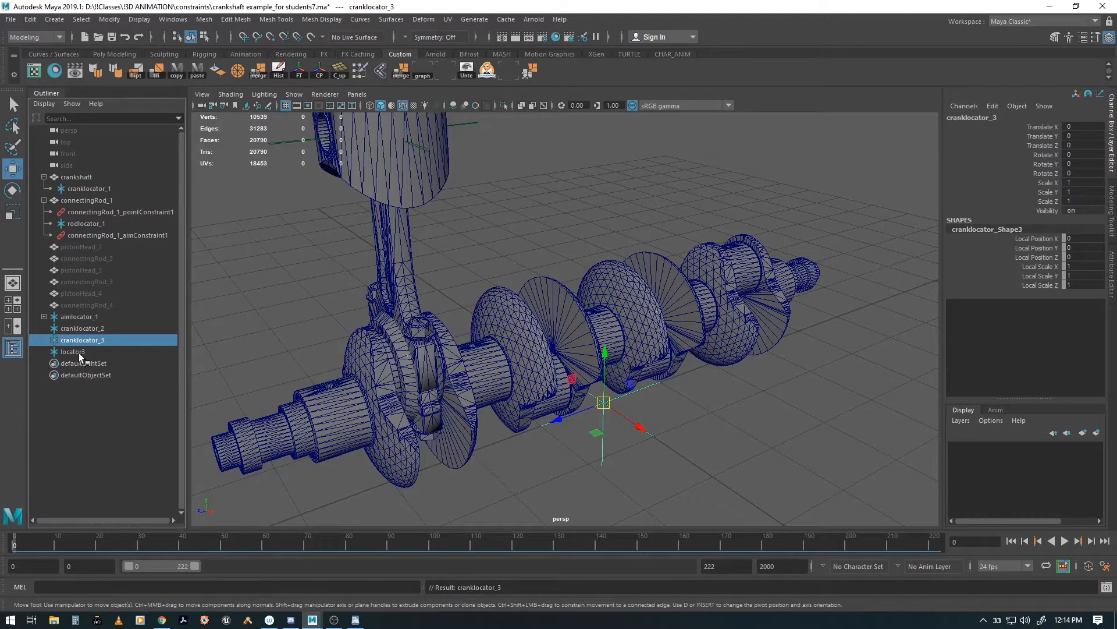
{"action": "double_click", "coordinate": [79, 352]}
{"action": "type", "text": "cranklocator_45"}
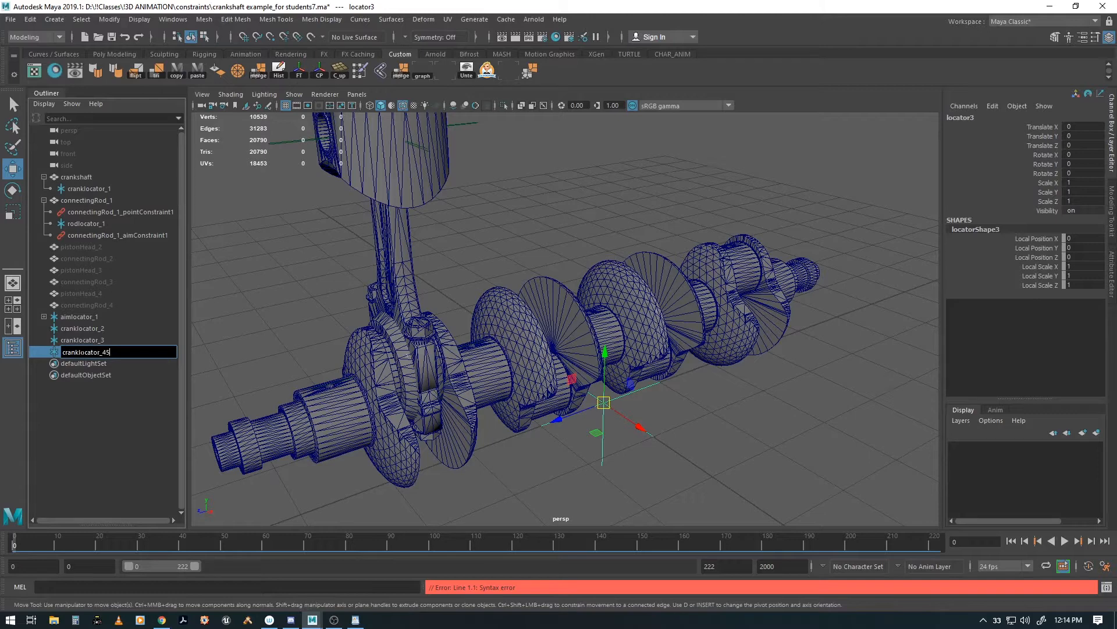
{"action": "key", "text": "BackSpace"}
{"action": "key", "text": "Return"}
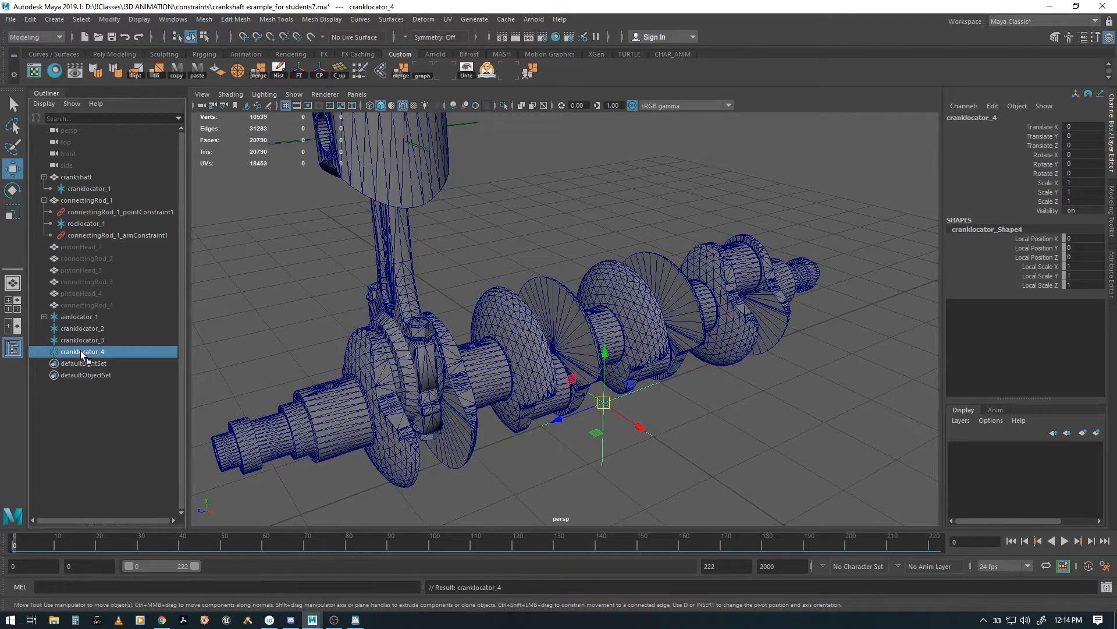
{"action": "left_click_drag", "start_coordinate": [720, 382], "coordinate": [719, 398], "text": "alt"}
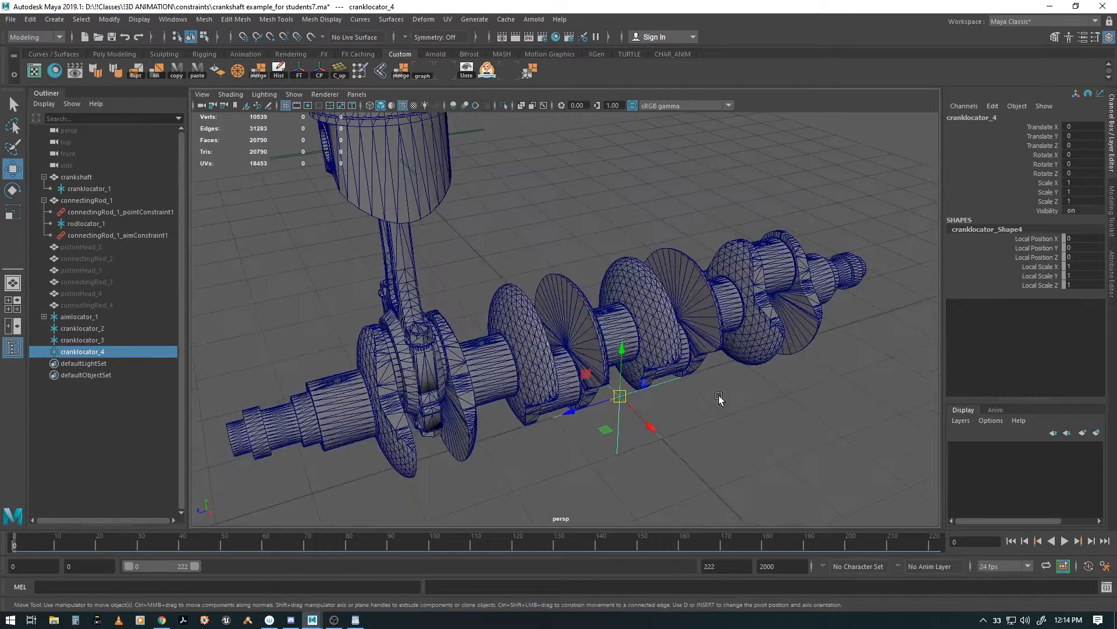
{"action": "left_click", "coordinate": [88, 327]}
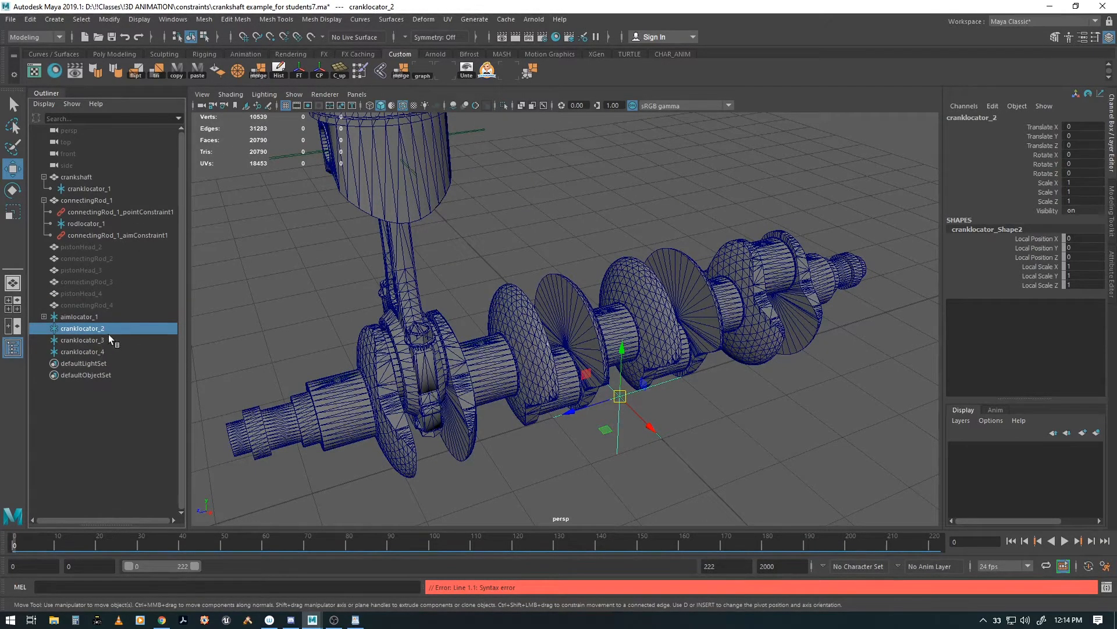
{"action": "left_click_drag", "start_coordinate": [793, 485], "coordinate": [757, 463], "text": "alt"}
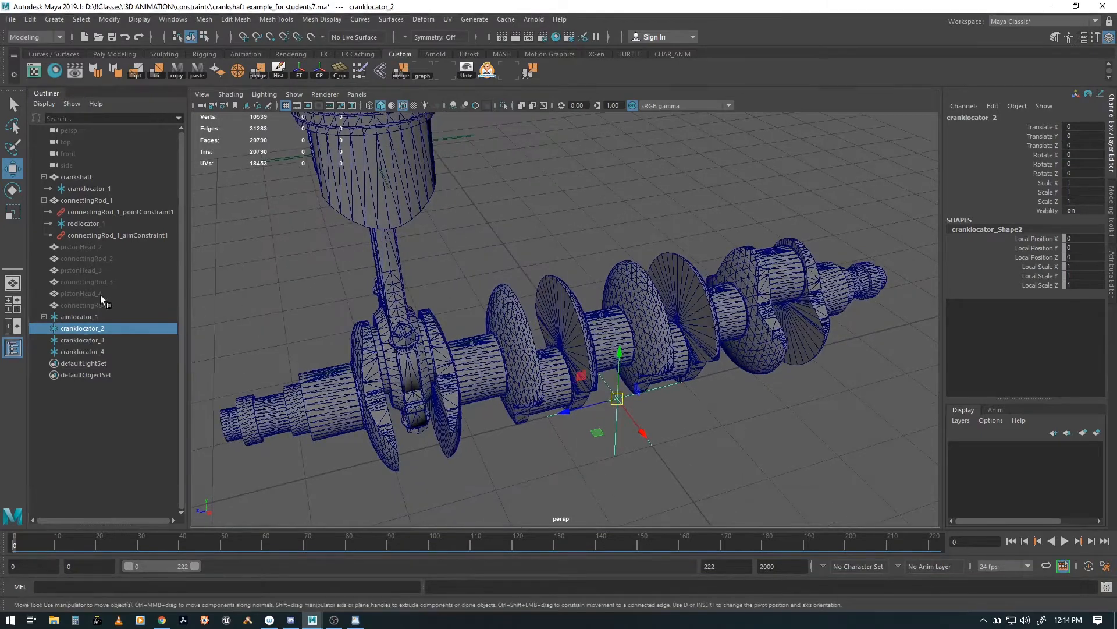
{"action": "left_click", "coordinate": [86, 339], "text": "ctrl"}
{"action": "left_click_drag", "start_coordinate": [664, 474], "coordinate": [709, 455], "text": "alt"}
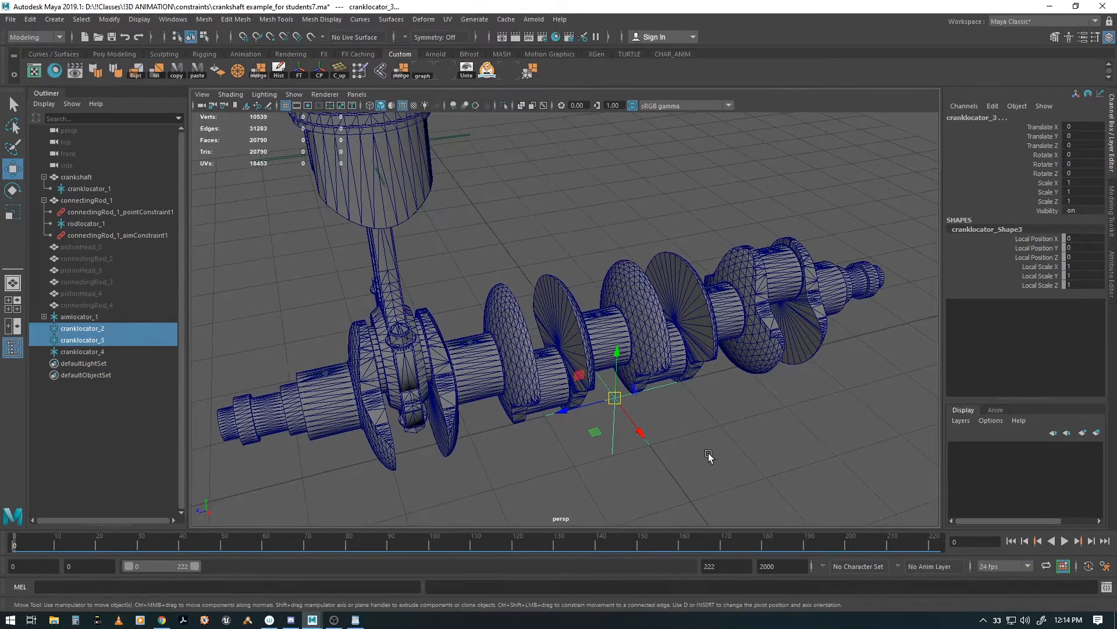
{"action": "left_click", "coordinate": [487, 348], "text": "shift"}
{"action": "key", "text": "alt+h"}
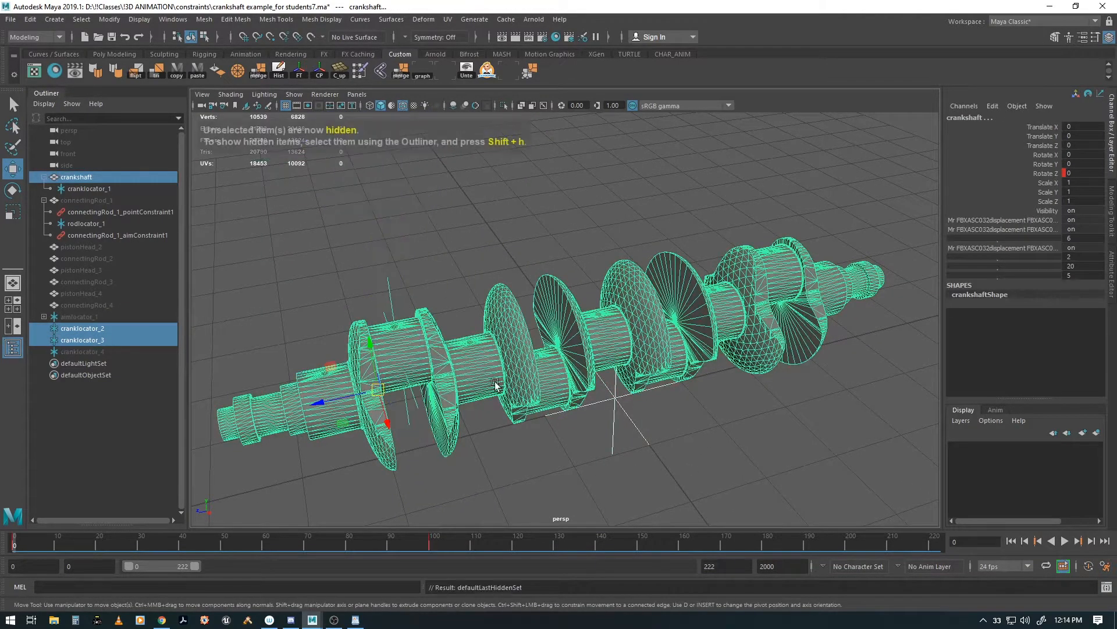
{"action": "left_click_drag", "start_coordinate": [496, 385], "coordinate": [574, 378], "text": "alt"}
{"action": "key", "text": "ctrl+z"}
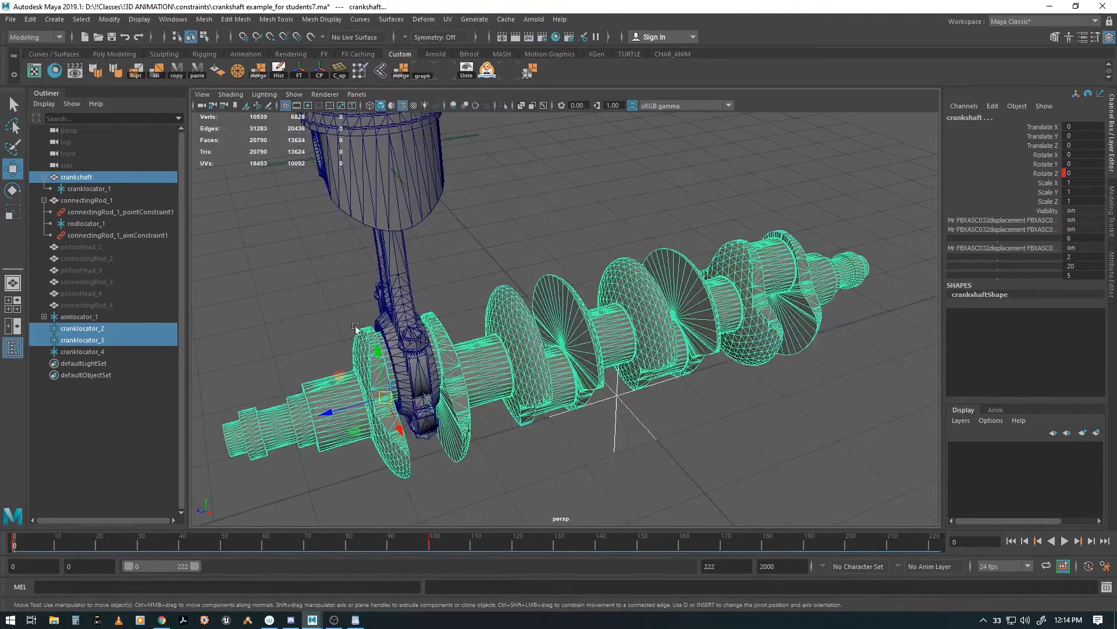
Show all hidden objects in the scene so every piston and connecting rod is displayed.
{"action": "key", "text": "space"}
{"action": "left_click", "coordinate": [569, 151]}
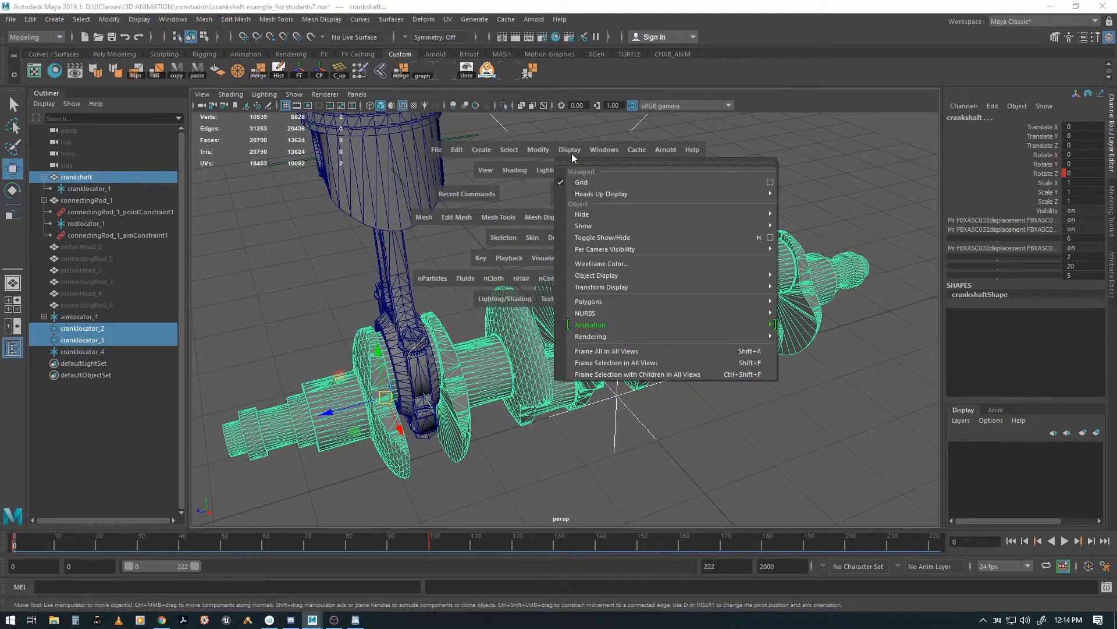
{"action": "mouse_move", "coordinate": [592, 226]}
{"action": "left_click", "coordinate": [814, 283]}
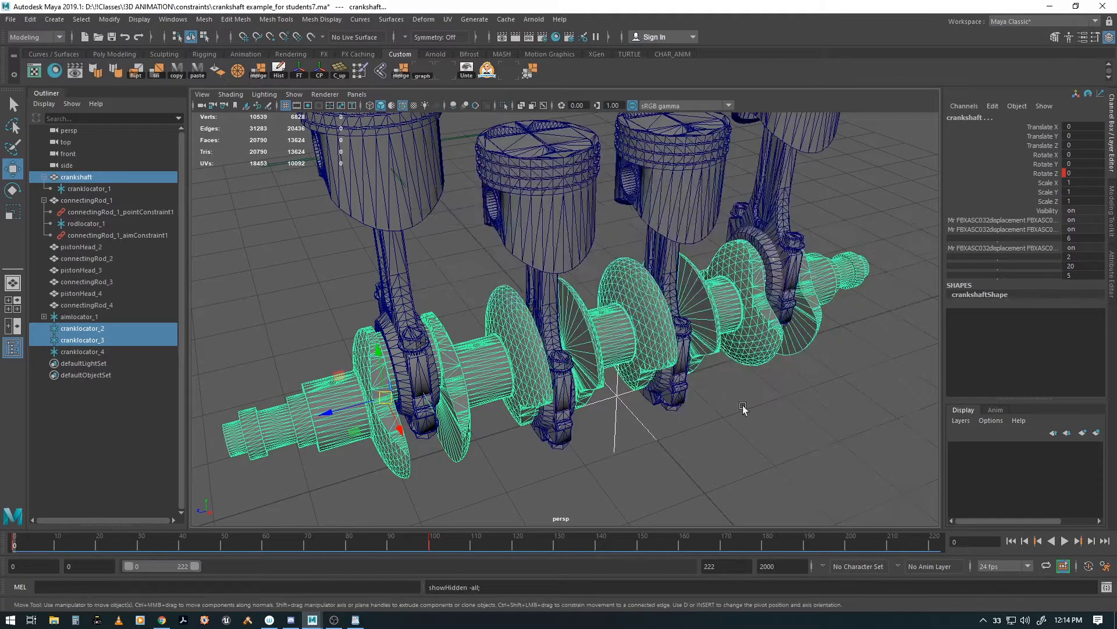
{"action": "left_click_drag", "start_coordinate": [745, 410], "coordinate": [724, 435], "text": "alt"}
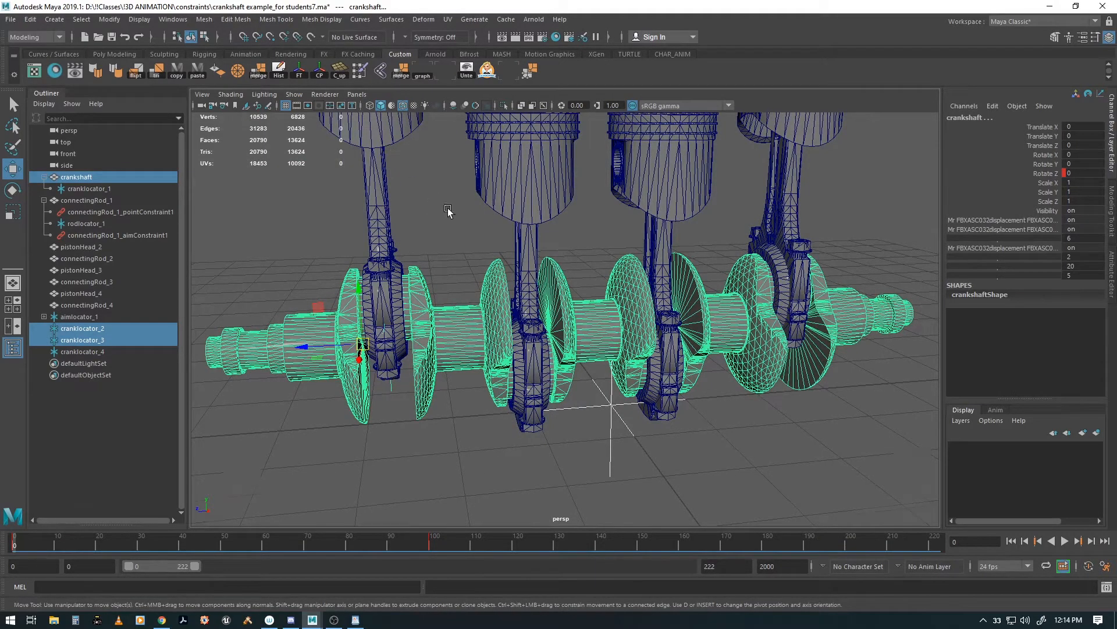
Hide the first piston and connecting rod assembly, the other three piston heads and the crankshaft.
{"action": "left_click_drag", "start_coordinate": [448, 211], "coordinate": [345, 211], "text": "alt"}
{"action": "left_click_drag", "start_coordinate": [285, 183], "coordinate": [387, 287]}
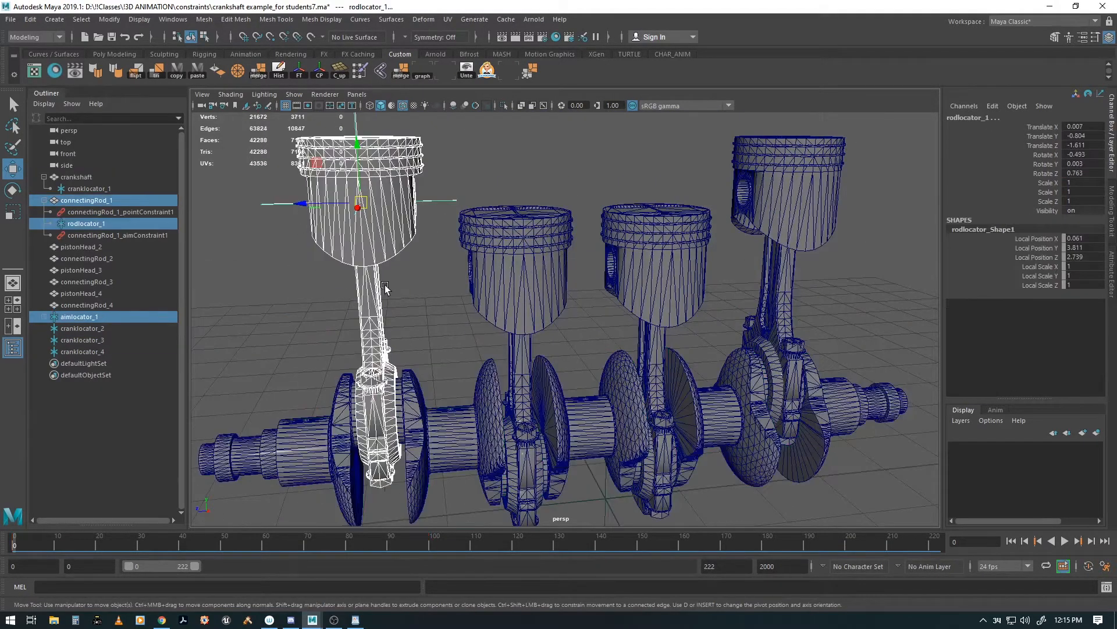
{"action": "key", "text": "h"}
{"action": "left_click", "coordinate": [490, 238]}
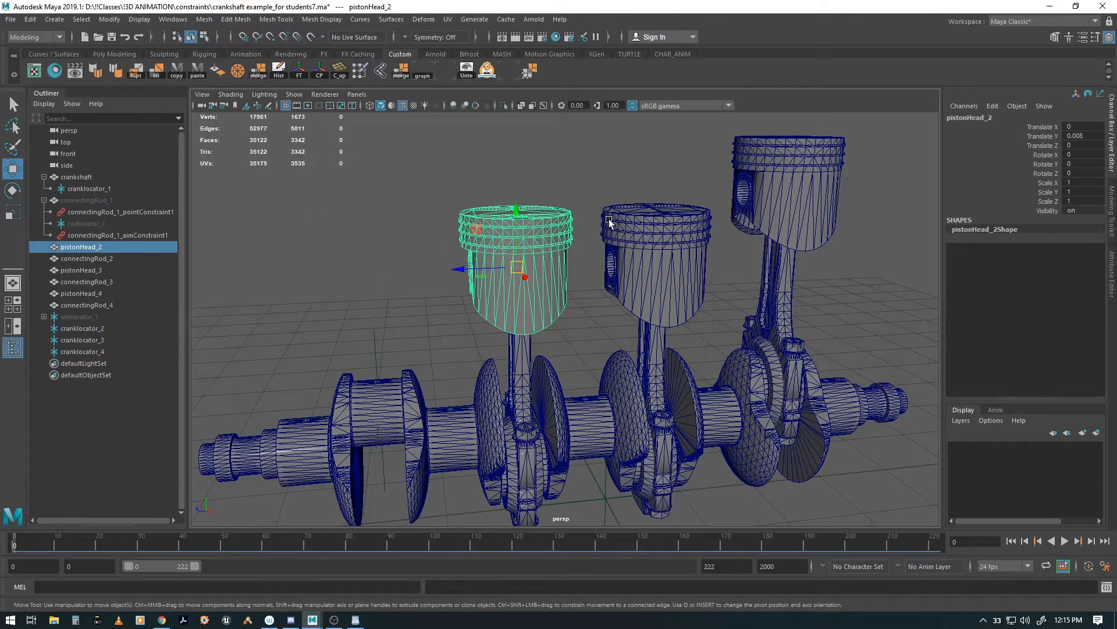
{"action": "left_click", "coordinate": [609, 221], "text": "shift"}
{"action": "left_click", "coordinate": [752, 160], "text": "shift"}
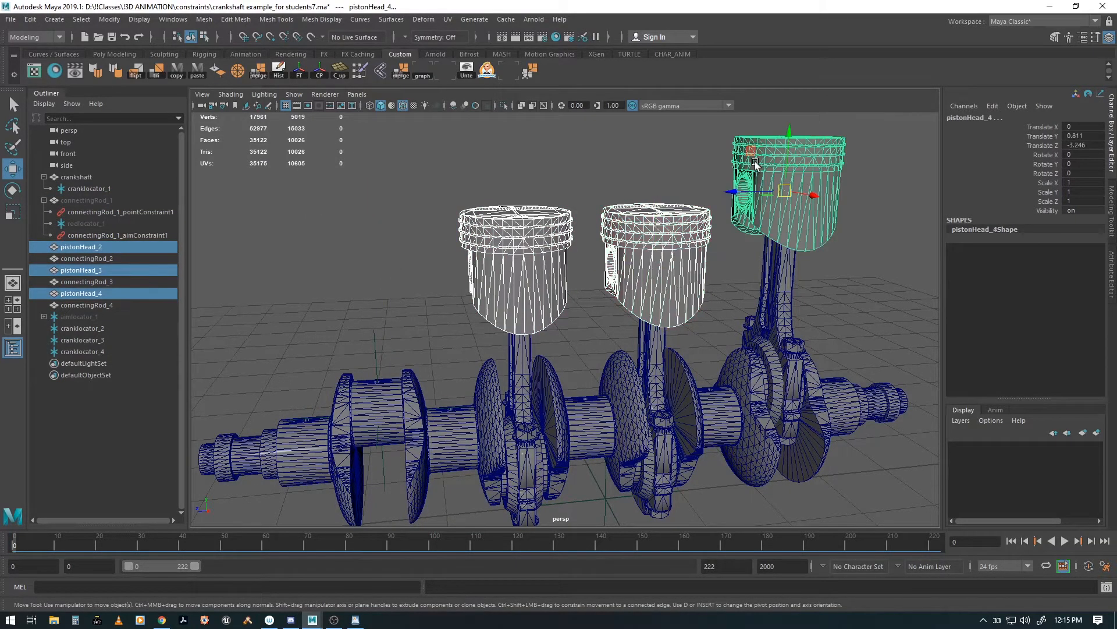
{"action": "key", "text": "h"}
{"action": "left_click", "coordinate": [585, 413]}
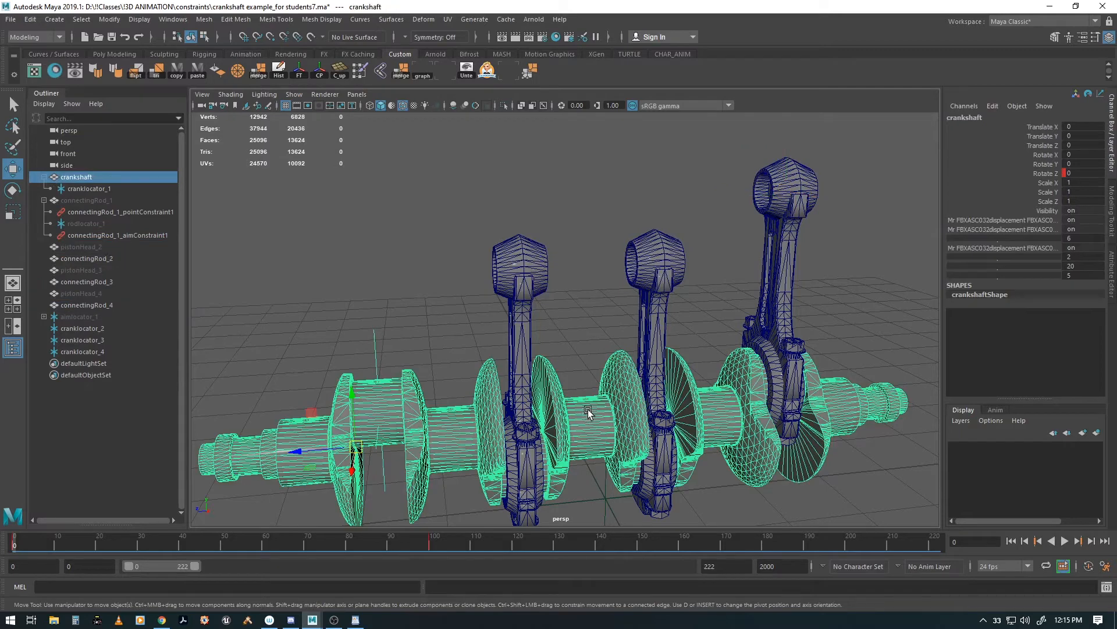
{"action": "key", "text": "h"}
Select cranklocator_2, cranklocator_3 and cranklocator_4 and switch to the front view in wireframe display.
{"action": "middle_click_drag", "start_coordinate": [663, 408], "coordinate": [644, 308], "text": "alt"}
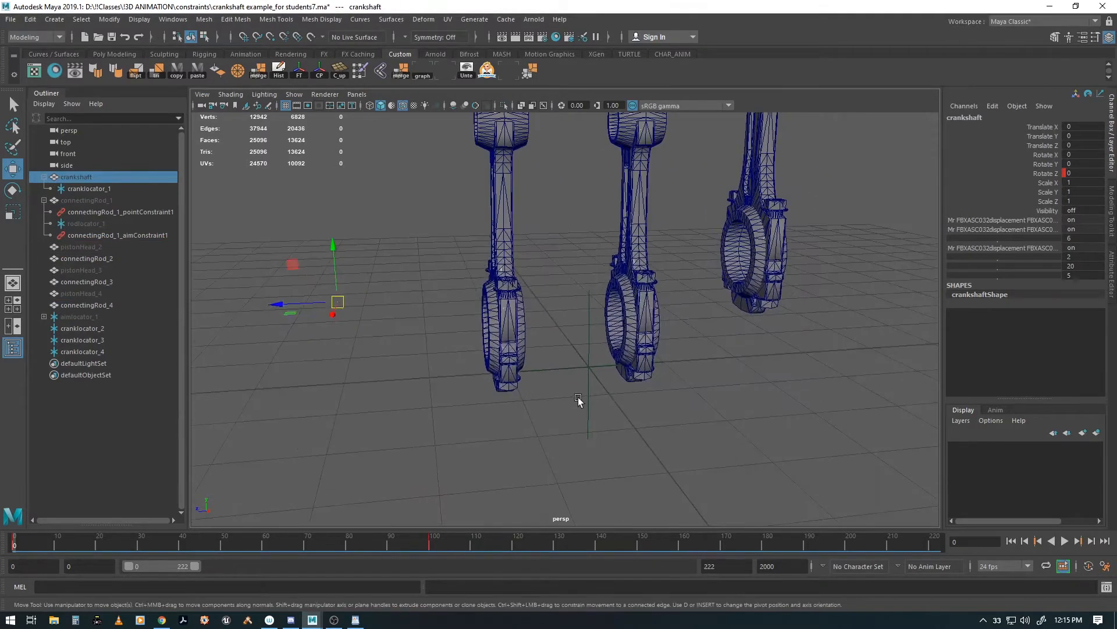
{"action": "left_click_drag", "start_coordinate": [578, 400], "coordinate": [655, 482]}
{"action": "middle_click_drag", "start_coordinate": [698, 439], "coordinate": [689, 449], "text": "alt"}
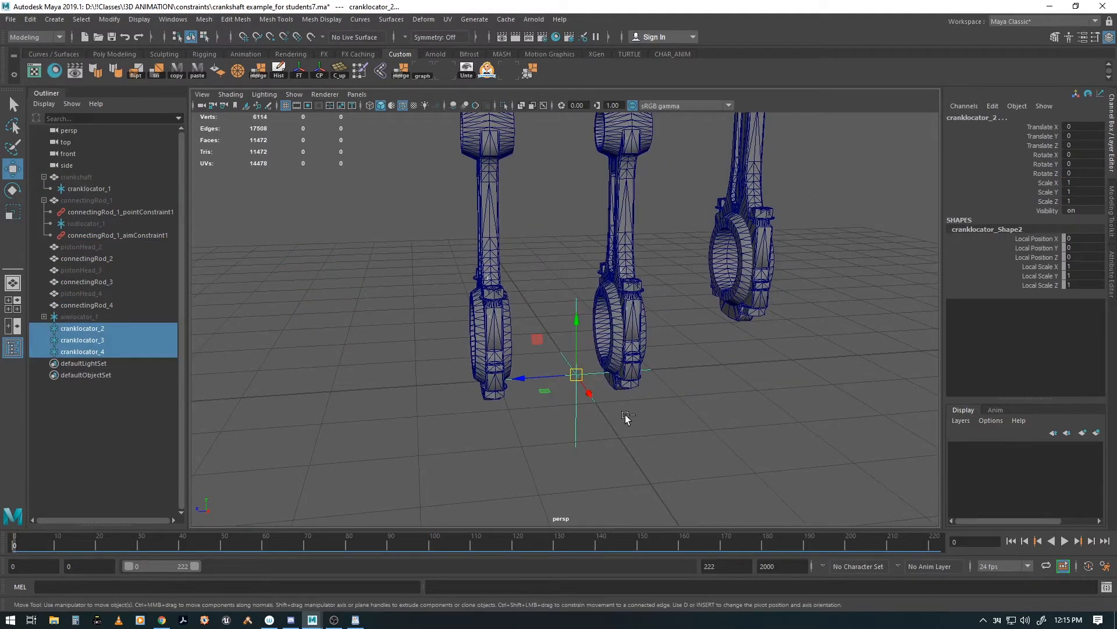
{"action": "key", "text": "space"}
{"action": "left_click_drag", "start_coordinate": [625, 417], "coordinate": [630, 446]}
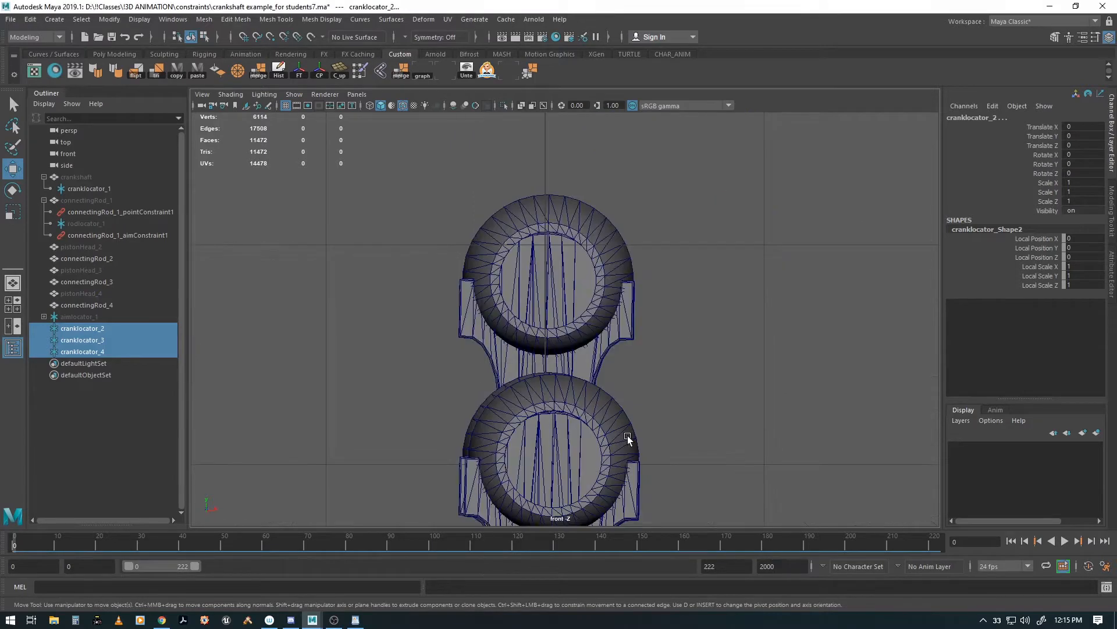
{"action": "scroll", "coordinate": [640, 396], "scroll_direction": "down", "scroll_amount": 5}
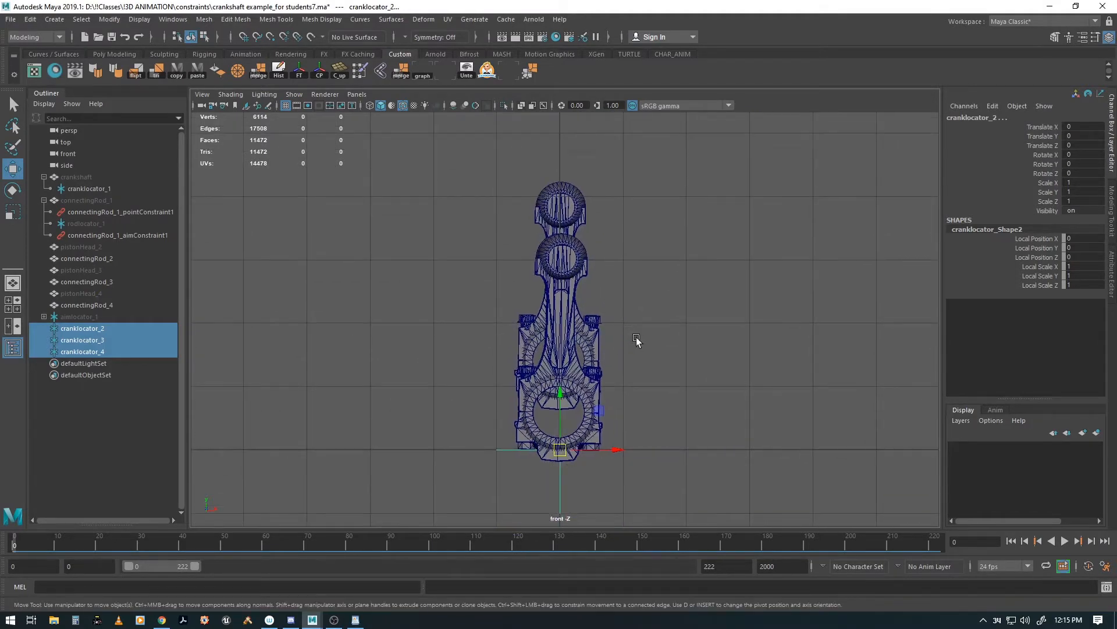
{"action": "key", "text": "4"}
{"action": "scroll", "coordinate": [666, 376], "scroll_direction": "up", "scroll_amount": 3}
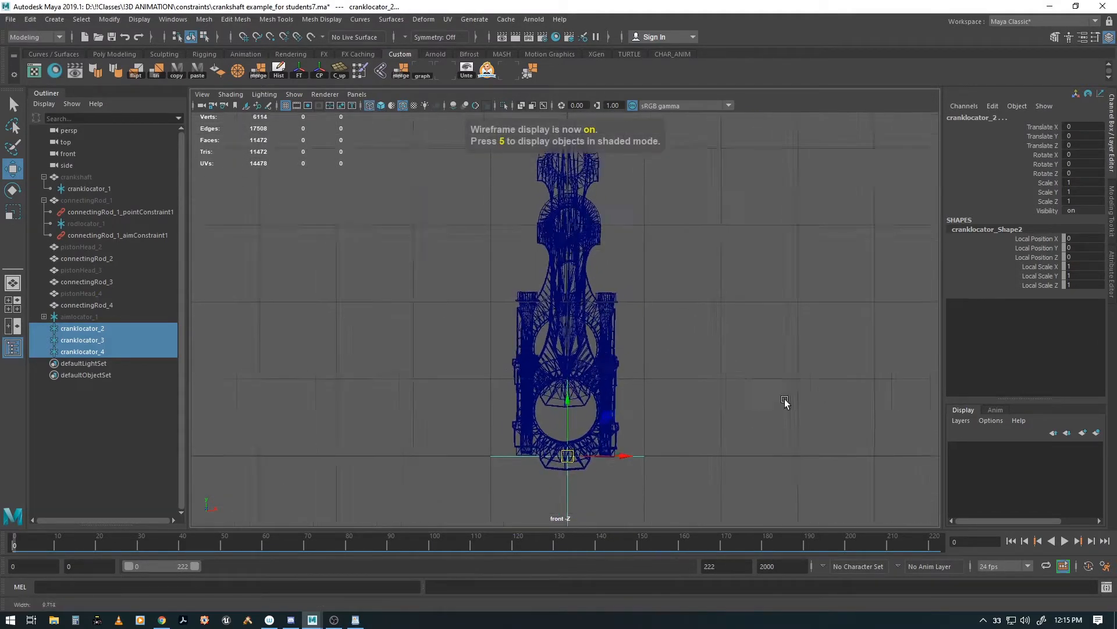
Centre cranklocator_2 and cranklocator_3 together in the lower rods' big-end bore, at about X -0.014 and Y 0.601.
{"action": "left_click", "coordinate": [79, 327]}
{"action": "left_click", "coordinate": [86, 339], "text": "shift"}
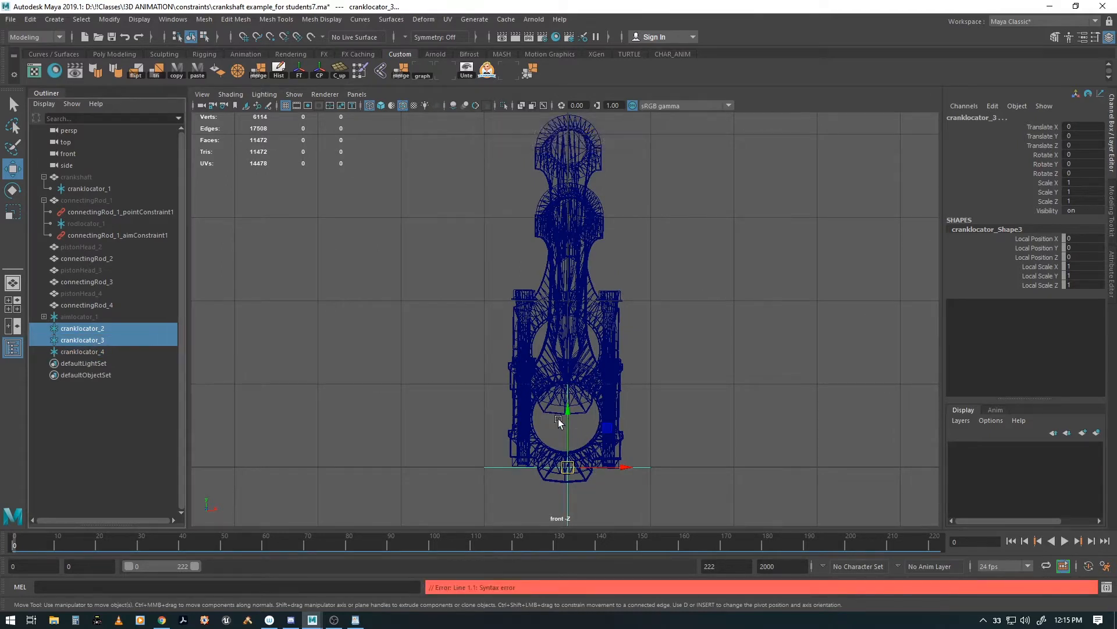
{"action": "left_click_drag", "start_coordinate": [568, 414], "coordinate": [579, 364]}
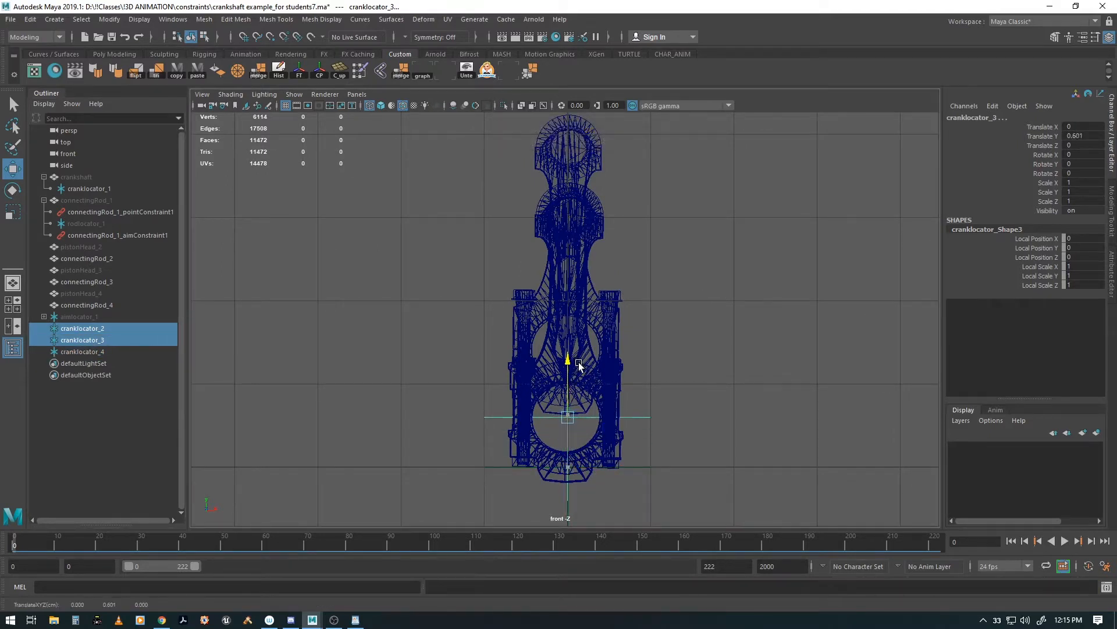
{"action": "left_click_drag", "start_coordinate": [625, 417], "coordinate": [625, 419]}
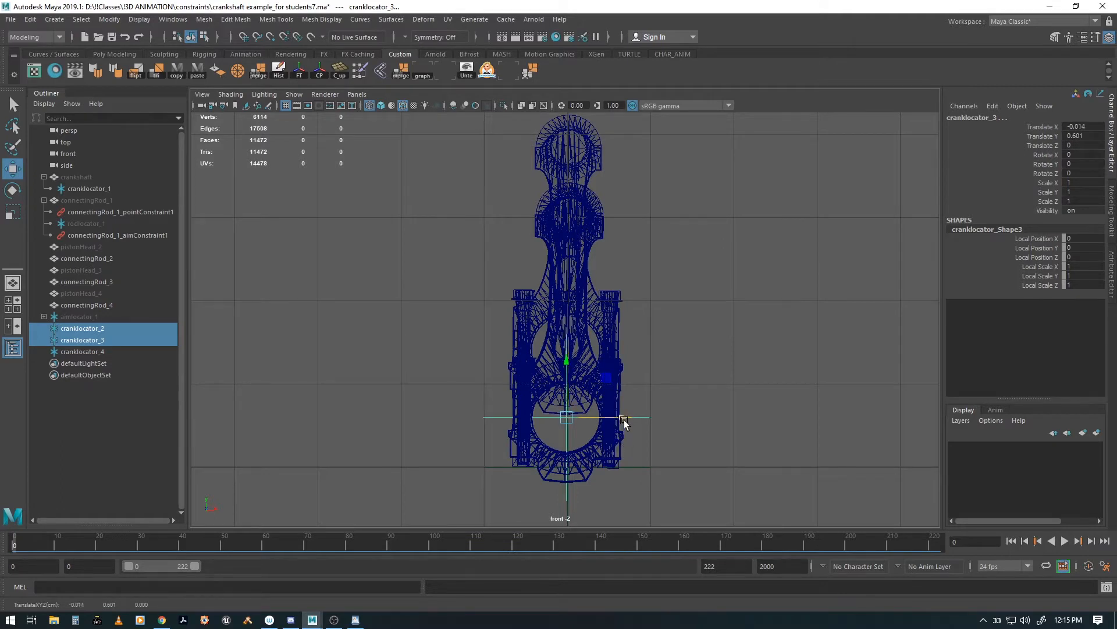
{"action": "left_click_drag", "start_coordinate": [625, 417], "coordinate": [625, 419]}
Centre cranklocator_4 in the raised fourth rod's big-end bore in the front view, at about X -0.017 and Y 1.431.
{"action": "middle_click_drag", "start_coordinate": [429, 400], "coordinate": [436, 369], "text": "alt"}
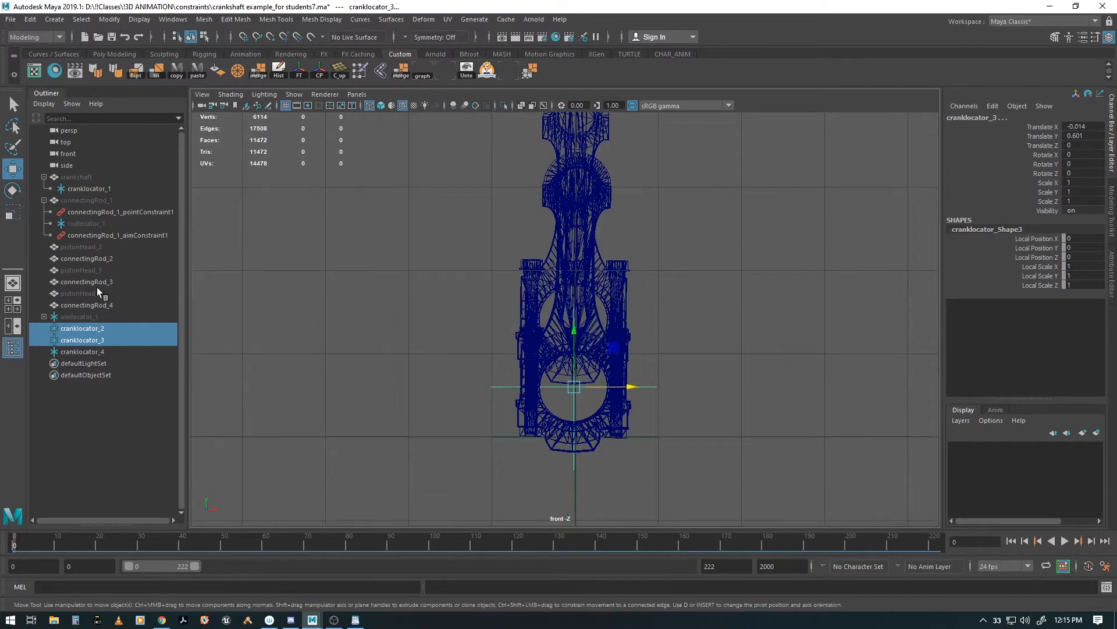
{"action": "left_click", "coordinate": [85, 352]}
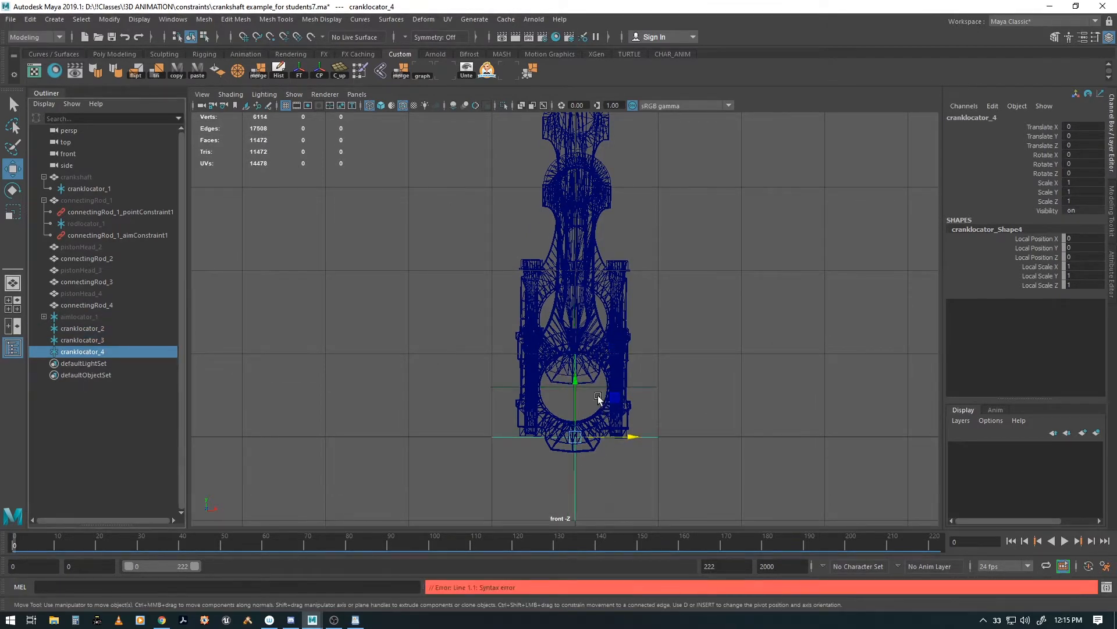
{"action": "left_click_drag", "start_coordinate": [576, 382], "coordinate": [578, 266]}
{"action": "middle_click_drag", "start_coordinate": [563, 371], "coordinate": [584, 431], "text": "alt"}
{"action": "right_click_drag", "start_coordinate": [584, 432], "coordinate": [828, 459], "text": "alt"}
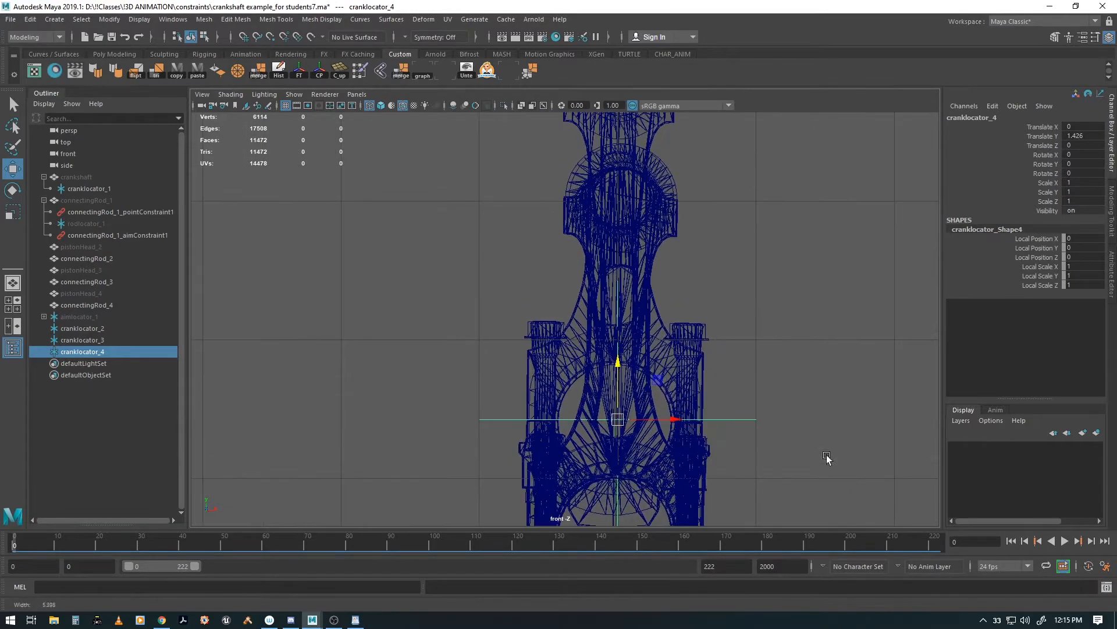
{"action": "left_click_drag", "start_coordinate": [616, 368], "coordinate": [618, 365]}
{"action": "left_click_drag", "start_coordinate": [673, 421], "coordinate": [671, 420]}
{"action": "middle_click_drag", "start_coordinate": [685, 409], "coordinate": [628, 310], "text": "alt"}
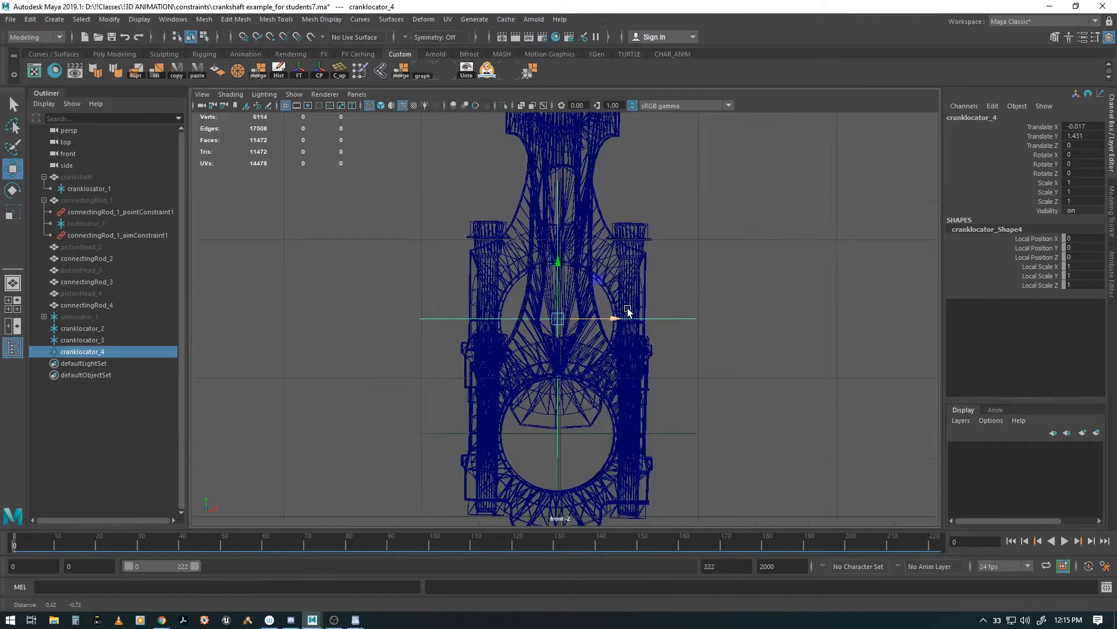
In the side view, move cranklocator_2 along Z to the middle of connectingRod_2's big end, at about 1.085.
{"action": "key", "text": "space"}
{"action": "left_click_drag", "start_coordinate": [627, 325], "coordinate": [678, 327]}
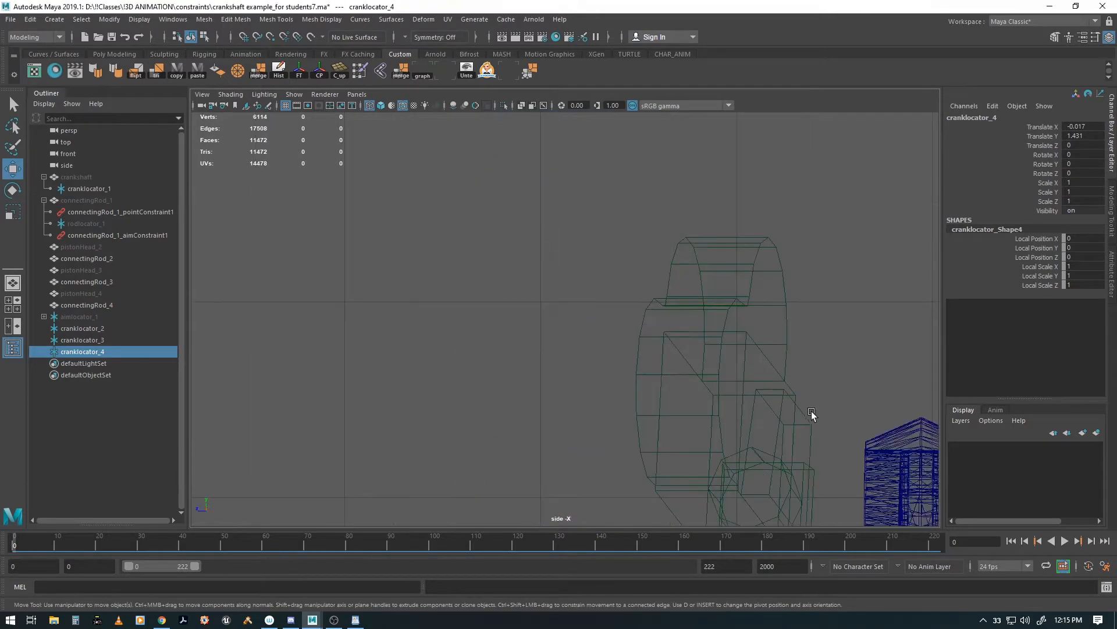
{"action": "right_click_drag", "start_coordinate": [811, 413], "coordinate": [714, 390], "text": "alt"}
{"action": "middle_click_drag", "start_coordinate": [713, 390], "coordinate": [566, 316], "text": "alt"}
{"action": "right_click_drag", "start_coordinate": [566, 317], "coordinate": [665, 367], "text": "alt"}
{"action": "middle_click_drag", "start_coordinate": [666, 367], "coordinate": [666, 310], "text": "alt"}
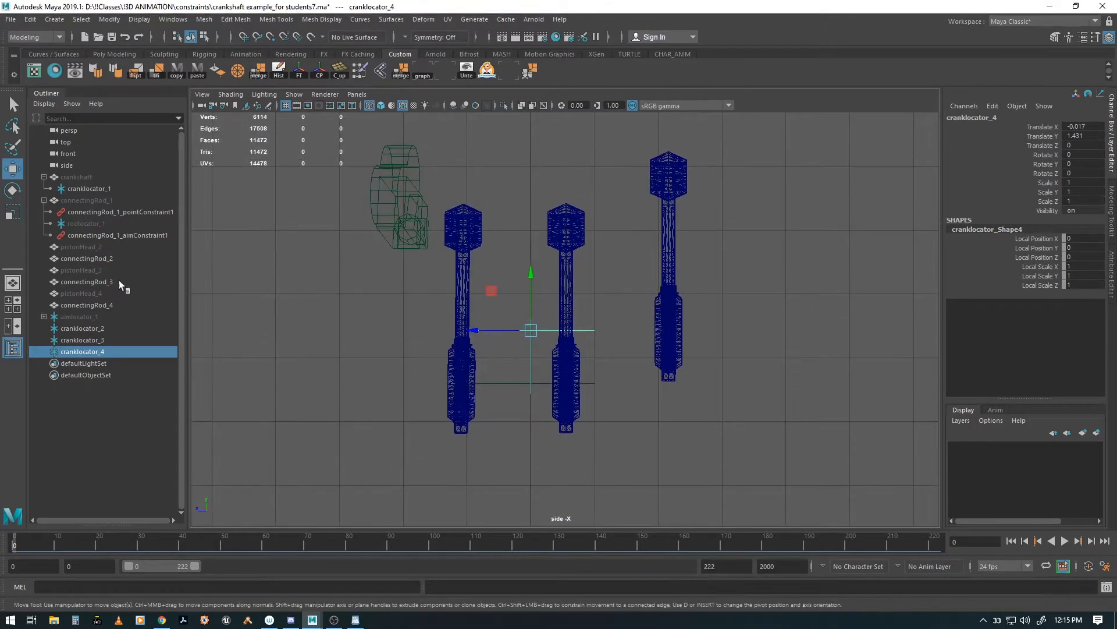
{"action": "left_click", "coordinate": [74, 327]}
{"action": "left_click", "coordinate": [76, 339], "text": "shift"}
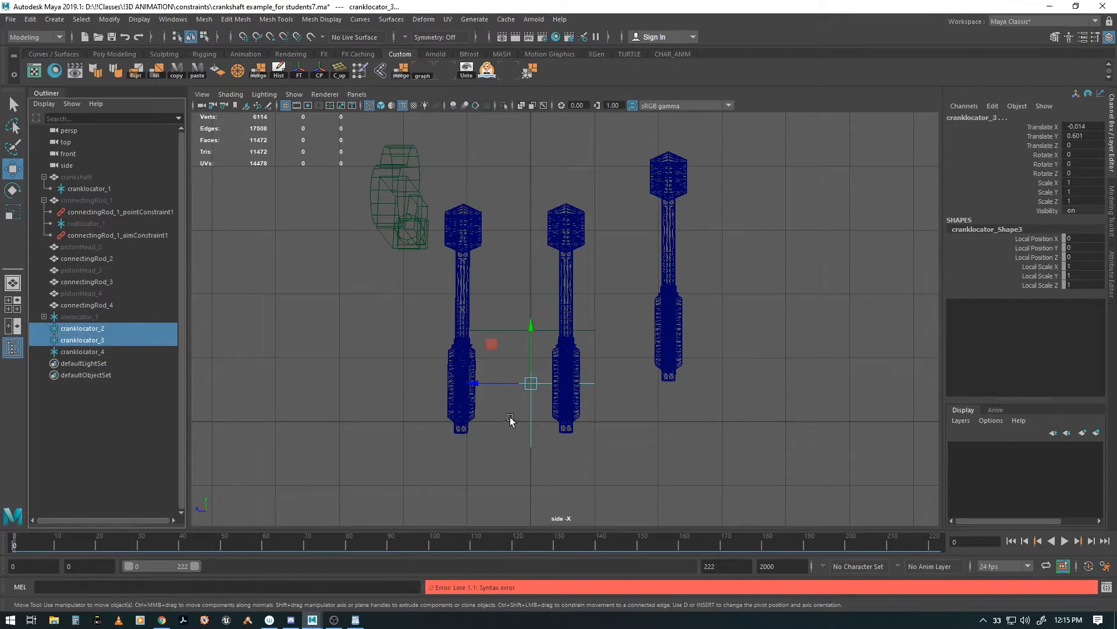
{"action": "left_click", "coordinate": [82, 329]}
{"action": "left_click_drag", "start_coordinate": [478, 384], "coordinate": [411, 381]}
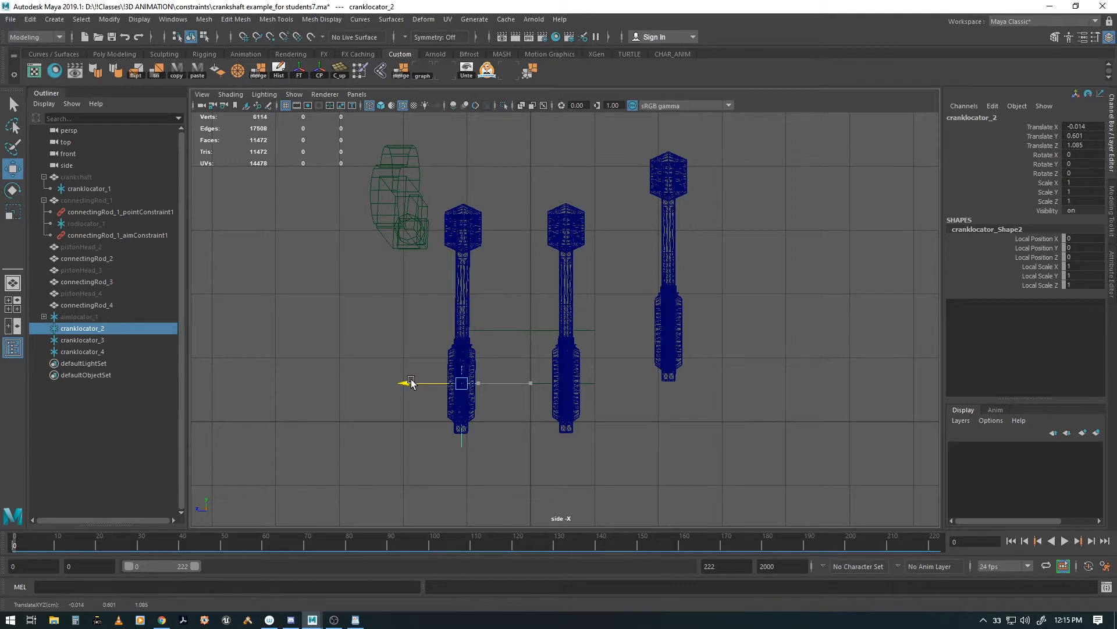
Align cranklocator_3 and cranklocator_4 along Z with their own connecting rods, at about -0.556 and -2.161.
{"action": "left_click", "coordinate": [76, 340]}
{"action": "left_click_drag", "start_coordinate": [481, 389], "coordinate": [512, 388]}
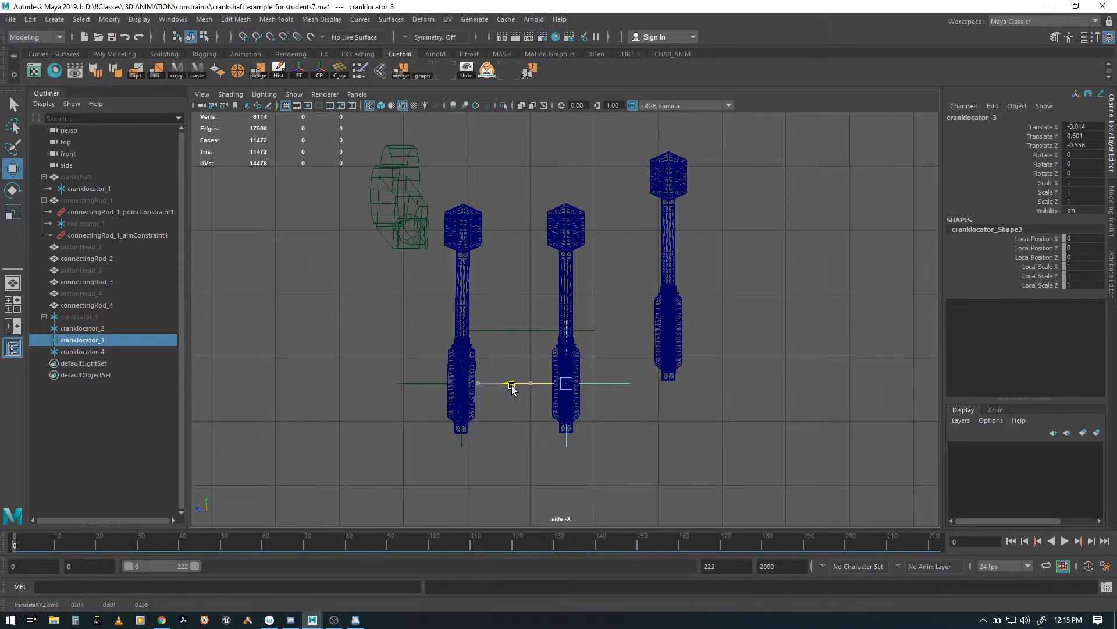
{"action": "left_click", "coordinate": [100, 351]}
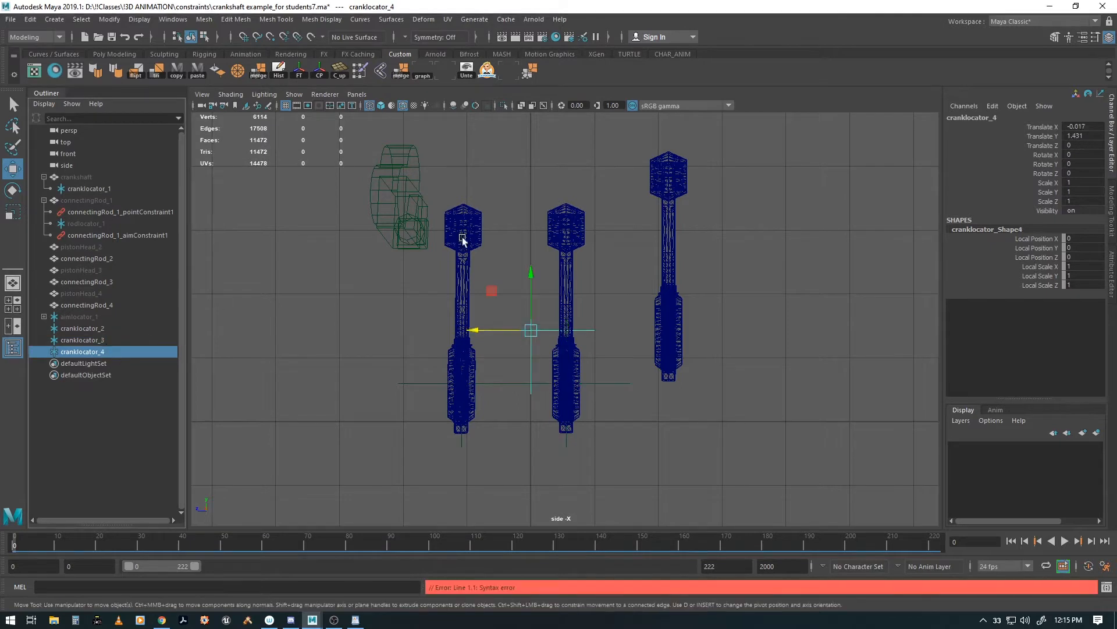
{"action": "left_click_drag", "start_coordinate": [472, 331], "coordinate": [610, 338]}
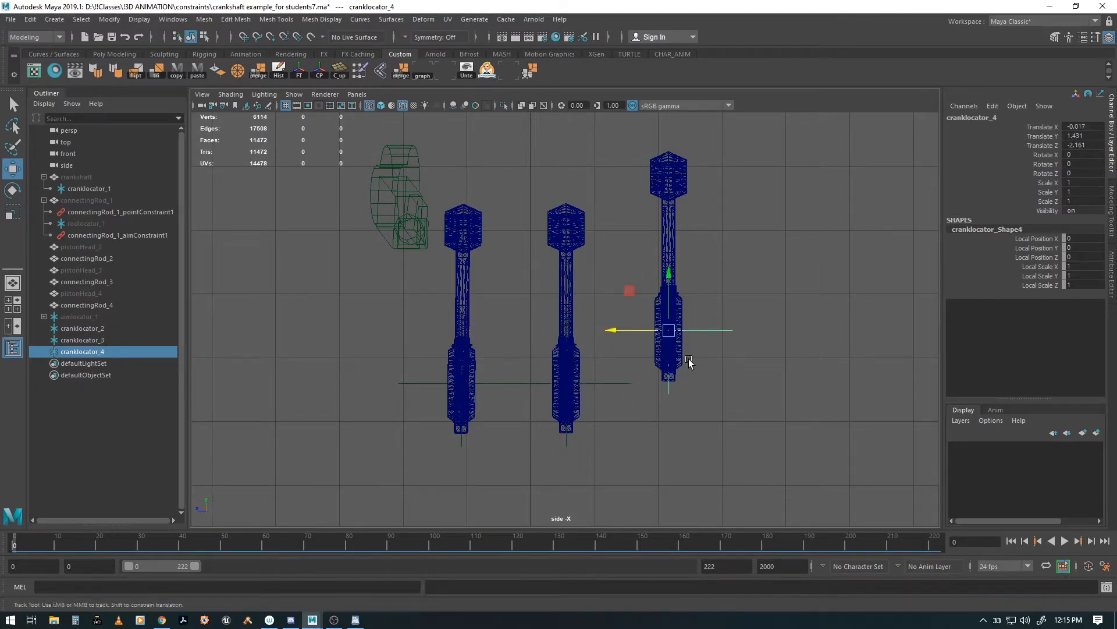
Return to the perspective view and unhide the crankshaft.
{"action": "key", "text": "space"}
{"action": "left_click_drag", "start_coordinate": [670, 345], "coordinate": [670, 317]}
{"action": "left_click_drag", "start_coordinate": [628, 351], "coordinate": [651, 369], "text": "alt"}
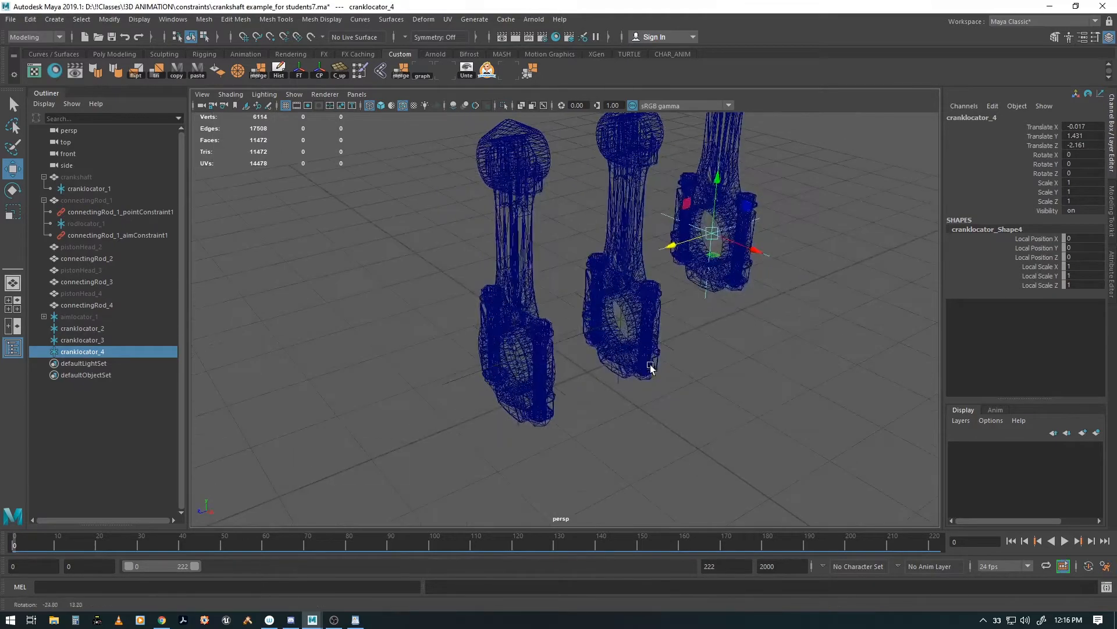
{"action": "middle_click_drag", "start_coordinate": [651, 369], "coordinate": [656, 376], "text": "alt"}
{"action": "left_click", "coordinate": [82, 177]}
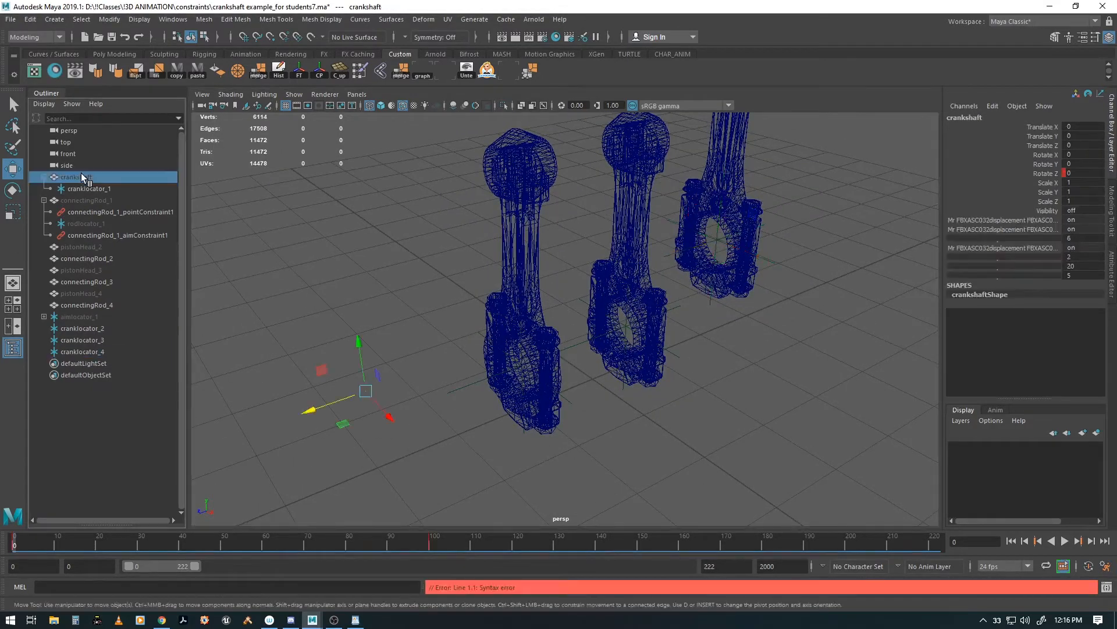
{"action": "key", "text": "shift+h"}
{"action": "left_click_drag", "start_coordinate": [634, 407], "coordinate": [658, 408], "text": "alt"}
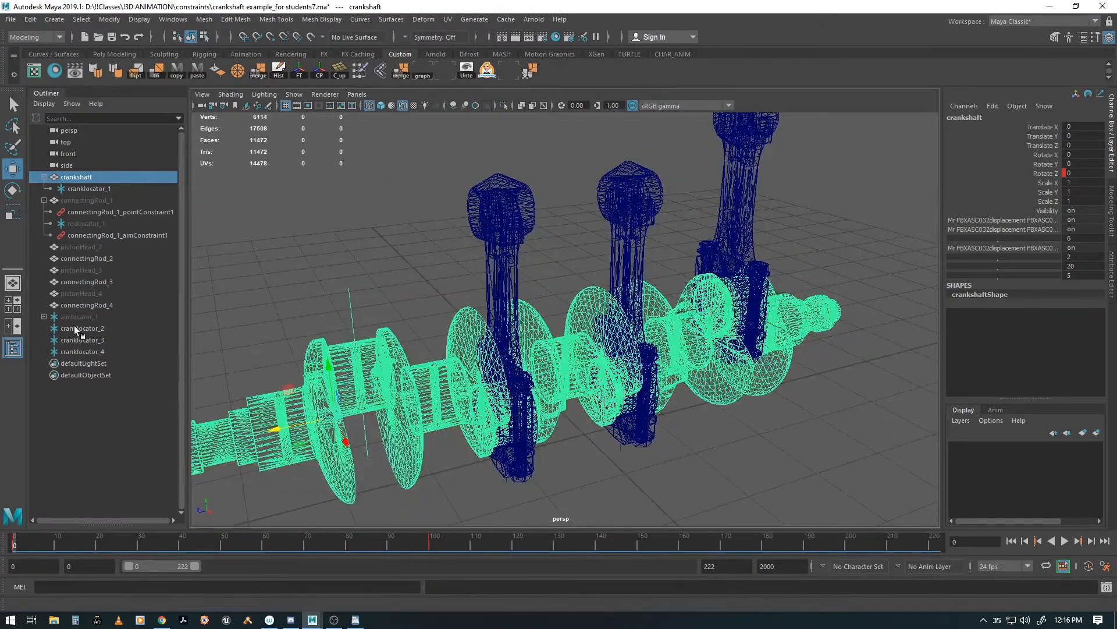
Parent cranklocator_2, cranklocator_3 and cranklocator_4 under the crankshaft alongside cranklocator_1.
{"action": "left_click", "coordinate": [75, 326]}
{"action": "left_click", "coordinate": [85, 351], "text": "shift"}
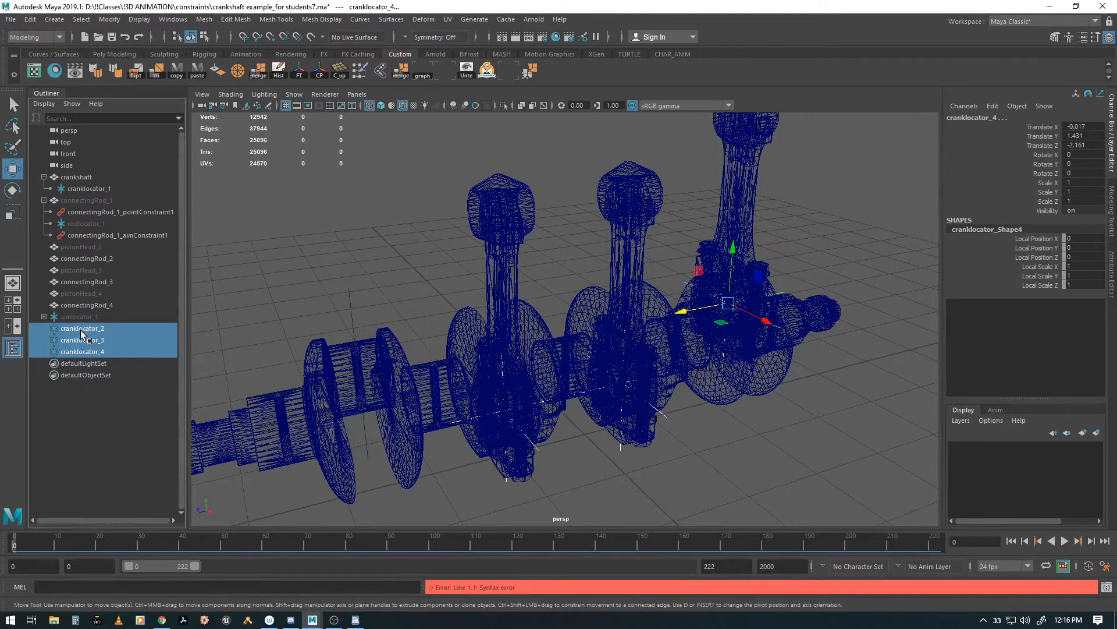
{"action": "middle_click_drag", "start_coordinate": [81, 330], "coordinate": [92, 266]}
{"action": "middle_click_drag", "start_coordinate": [95, 183], "coordinate": [94, 179]}
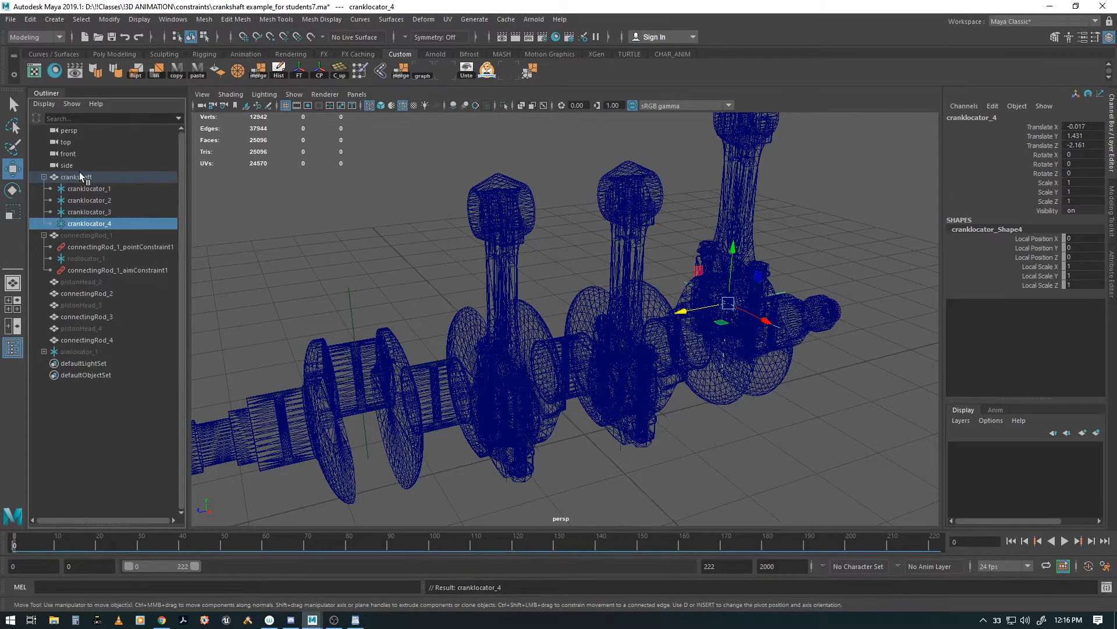
Scrub the first frames with all four crank locators selected to examine how they follow the crankshaft's rotation.
{"action": "left_click", "coordinate": [79, 173]}
{"action": "key", "text": "f"}
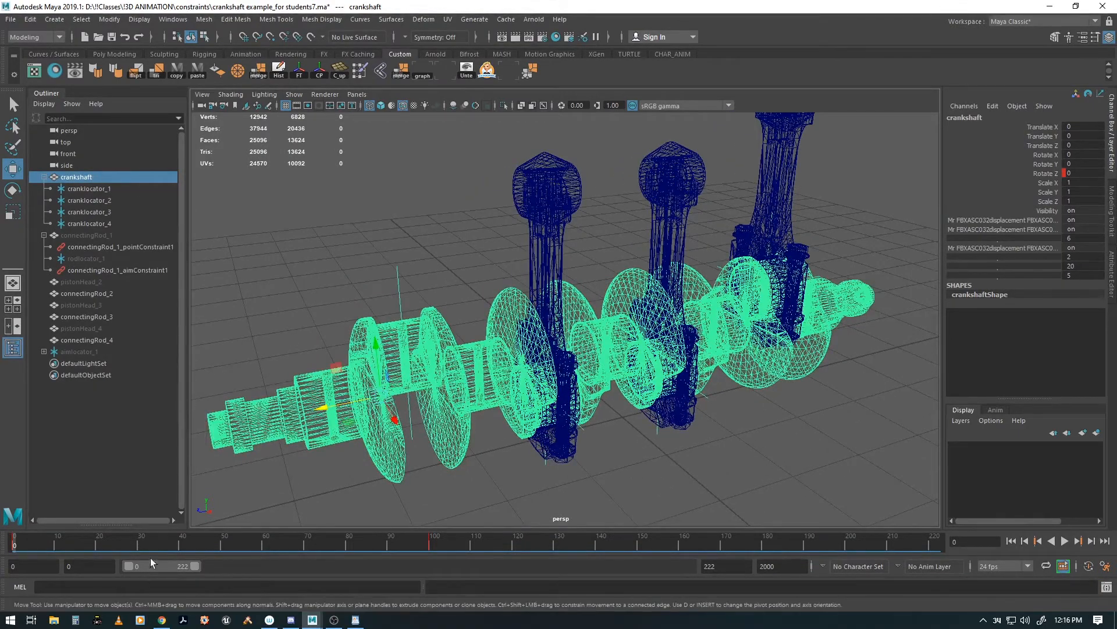
{"action": "left_click", "coordinate": [255, 479]}
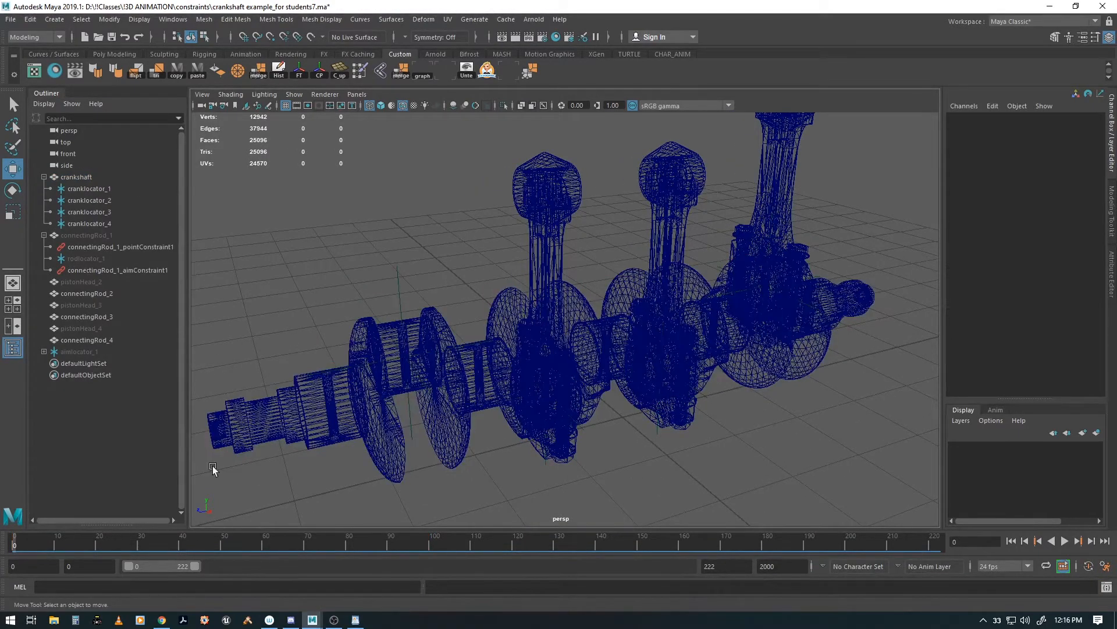
{"action": "left_click", "coordinate": [98, 192]}
{"action": "left_click", "coordinate": [95, 224], "text": "shift"}
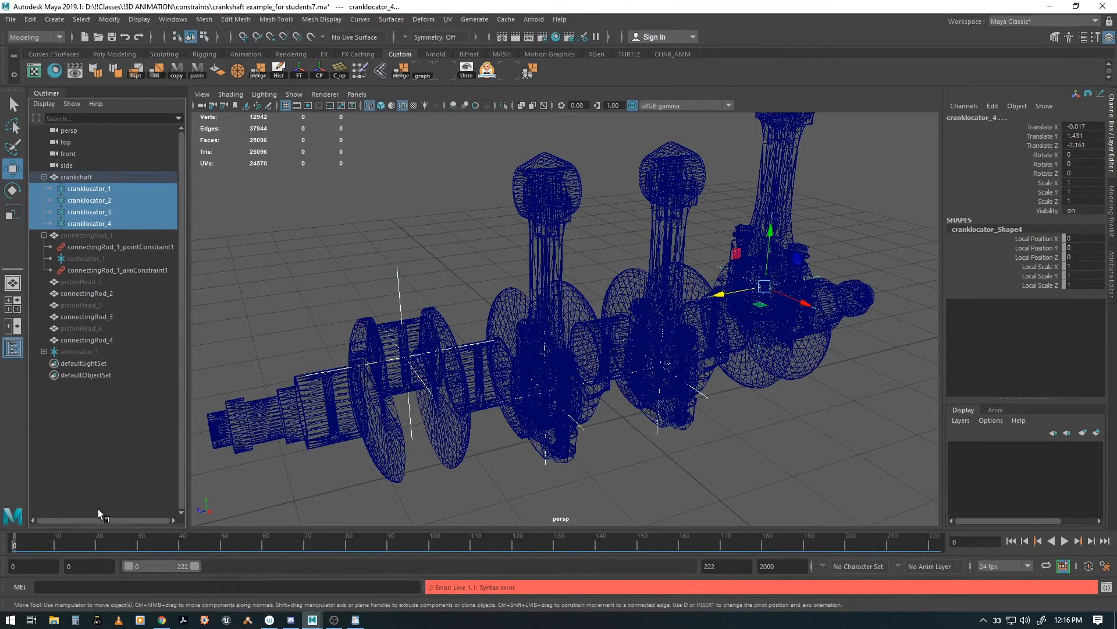
{"action": "left_click_drag", "start_coordinate": [39, 538], "coordinate": [12, 536]}
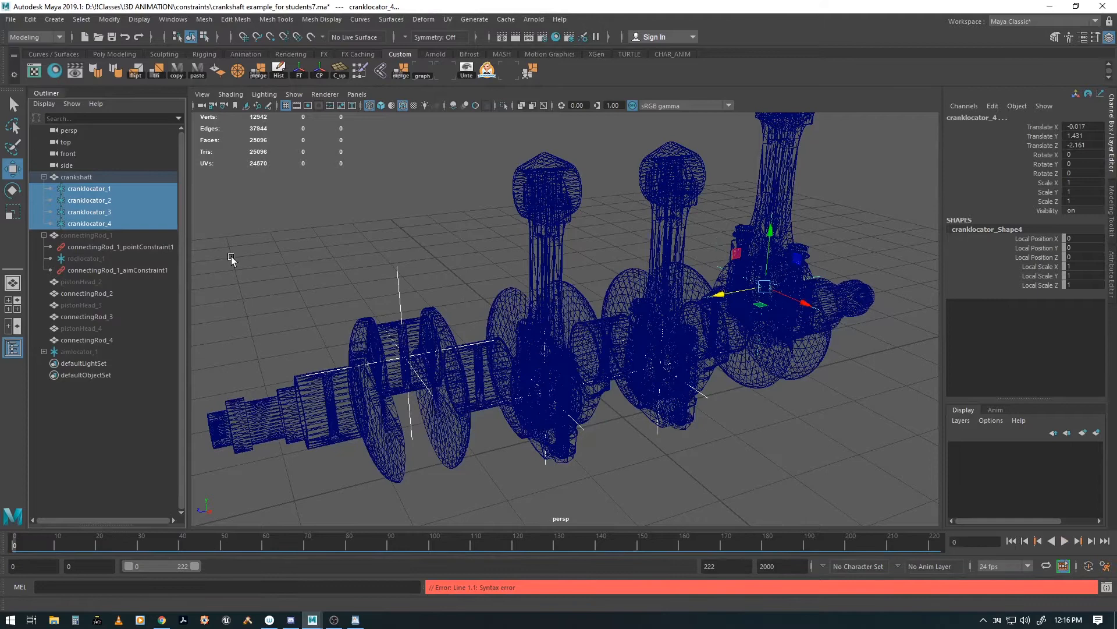
{"action": "left_click", "coordinate": [76, 468]}
{"action": "left_click_drag", "start_coordinate": [470, 415], "coordinate": [579, 414], "text": "alt"}
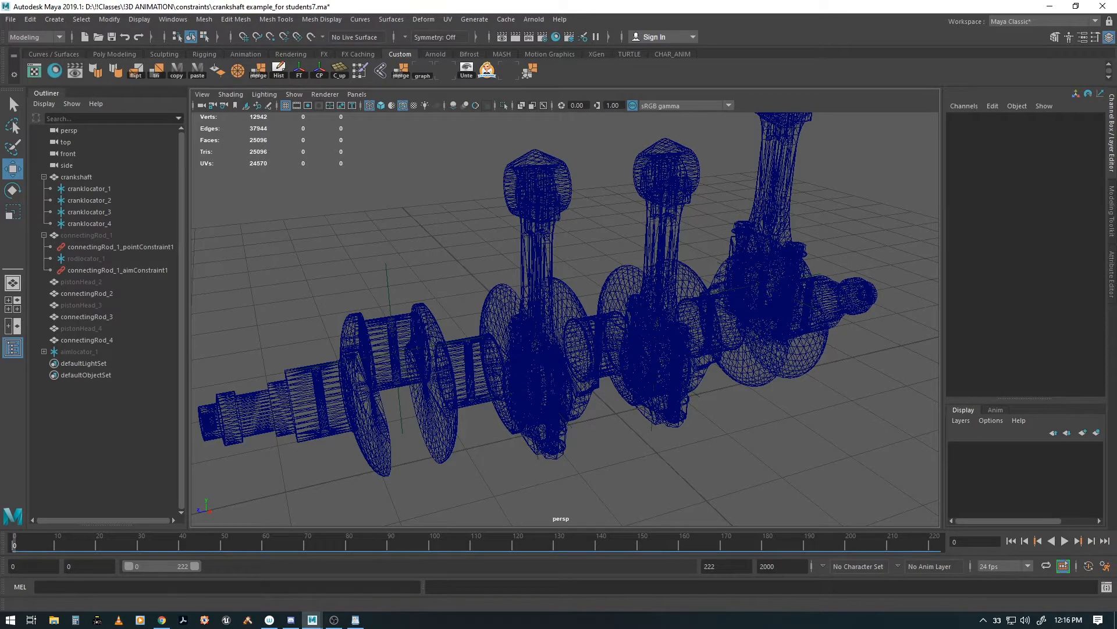
Point constrain connectingRod_2 to cranklocator_2 on the X and Y axes only, without maintaining offset, and check it in playback.
{"action": "left_click", "coordinate": [88, 200]}
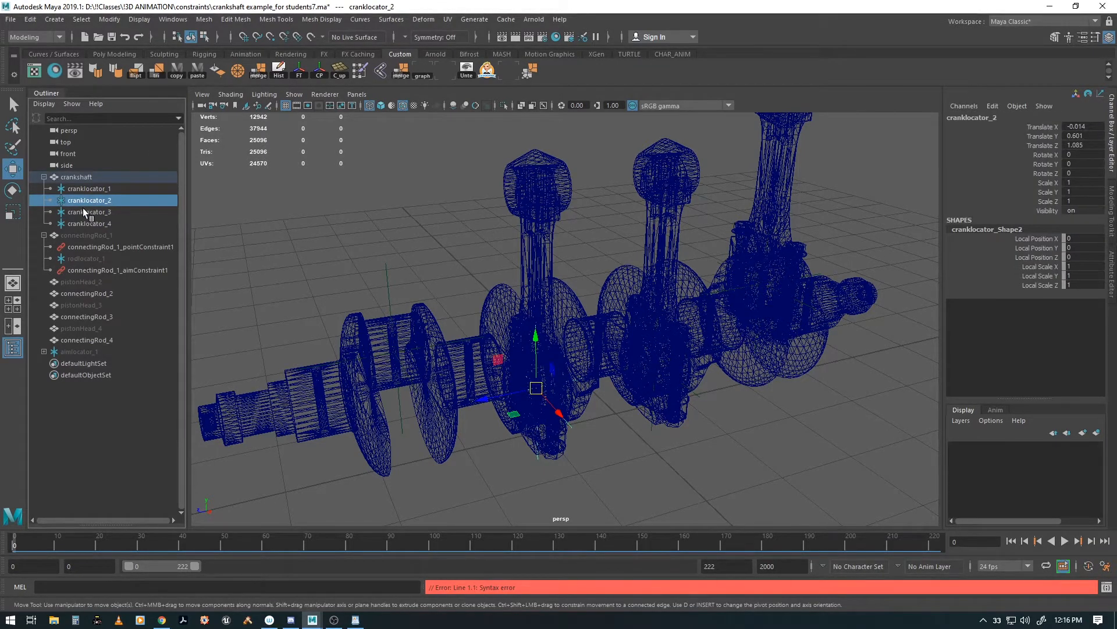
{"action": "left_click", "coordinate": [90, 293], "text": "ctrl"}
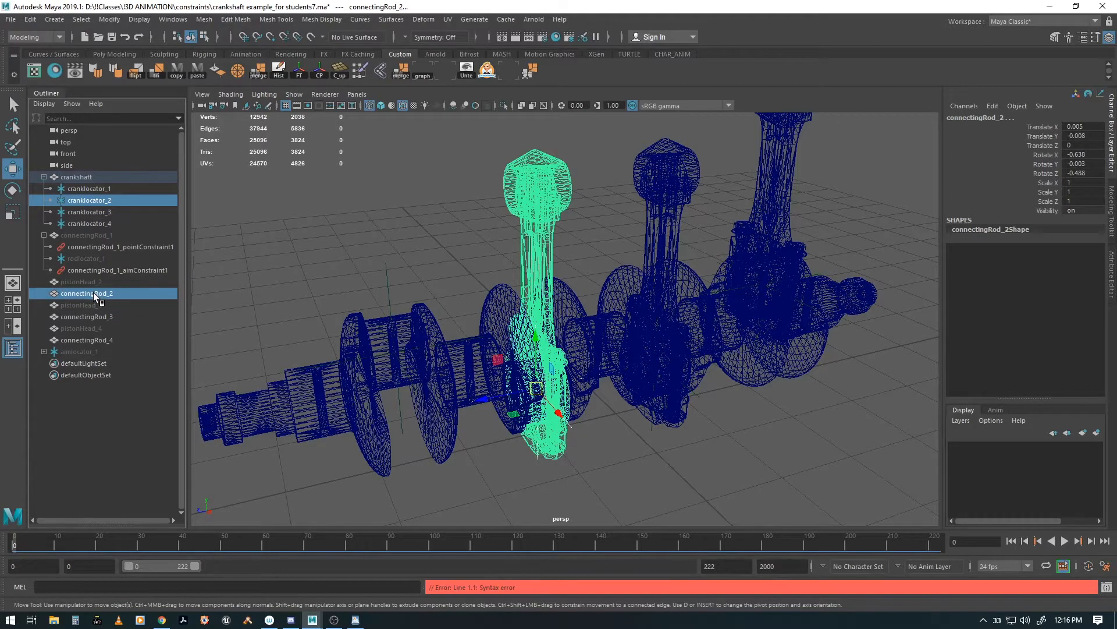
{"action": "key", "text": "space"}
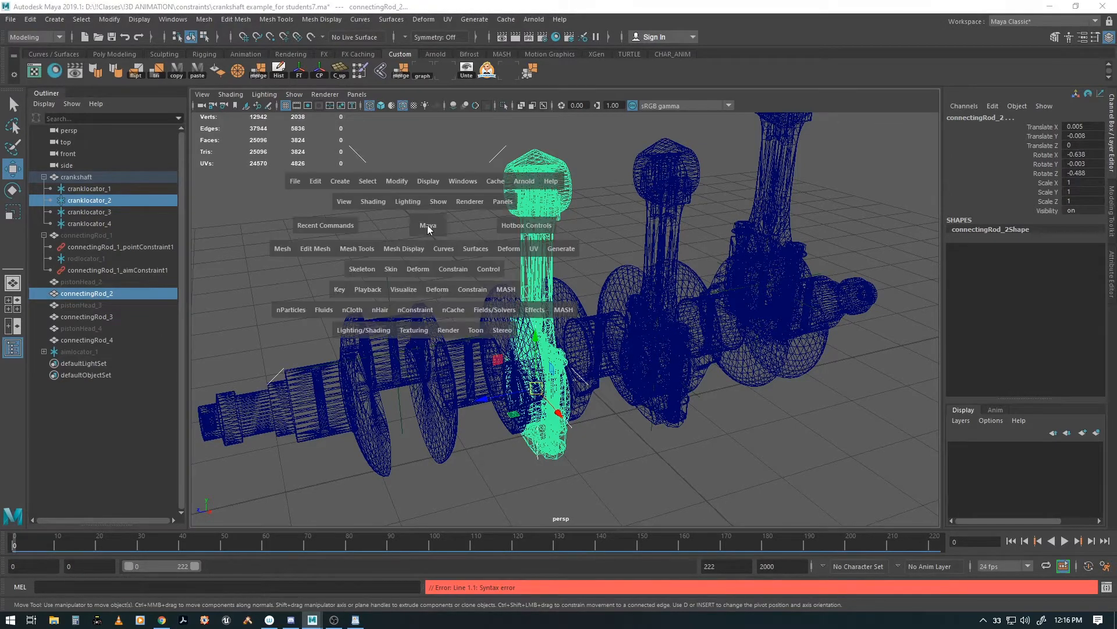
{"action": "left_click", "coordinate": [458, 268]}
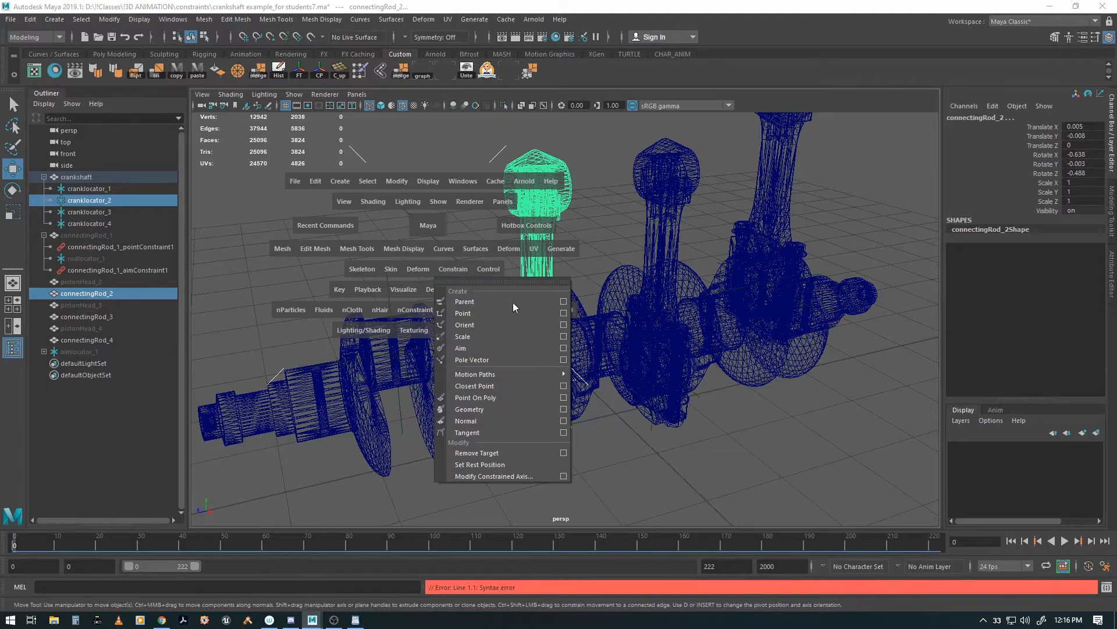
{"action": "left_click", "coordinate": [563, 313]}
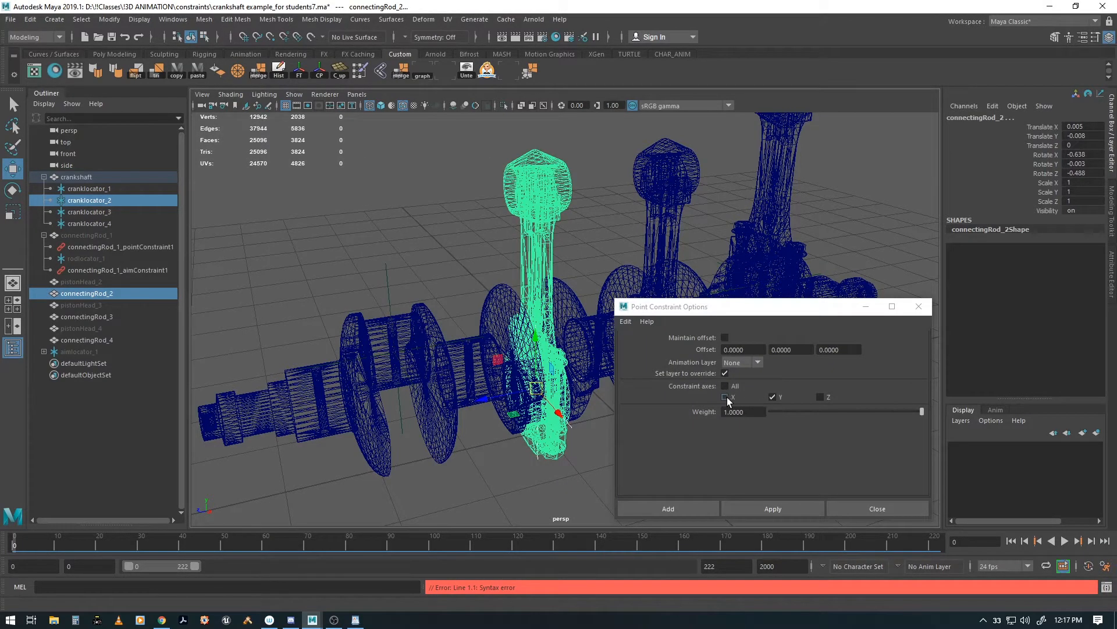
{"action": "left_click", "coordinate": [625, 322]}
{"action": "left_click", "coordinate": [632, 343]}
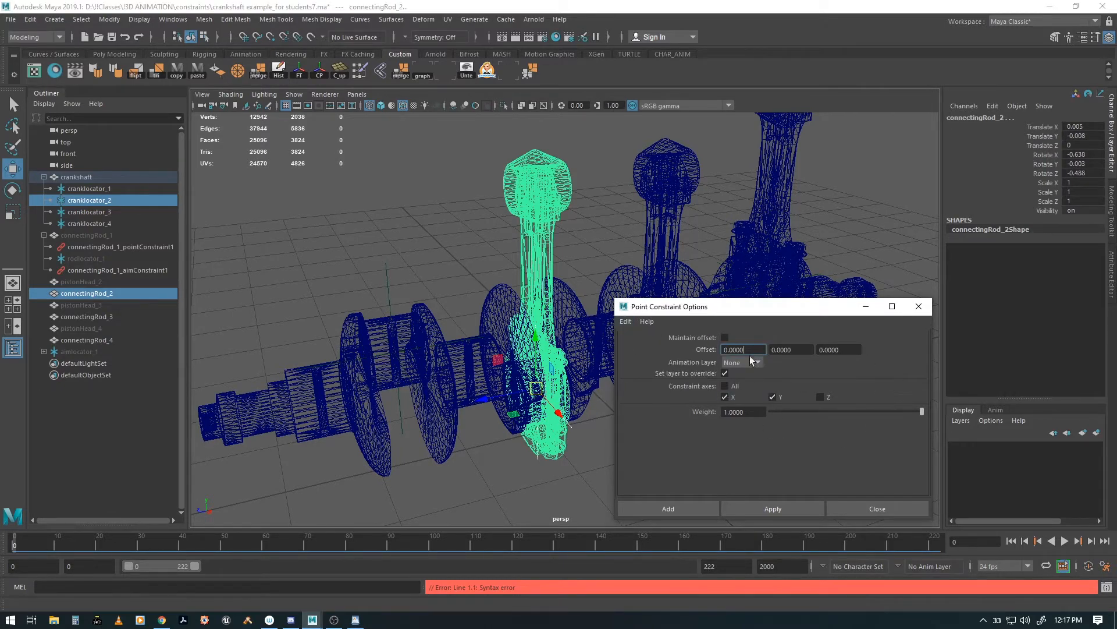
{"action": "left_click", "coordinate": [670, 509]}
{"action": "key", "text": "alt+v"}
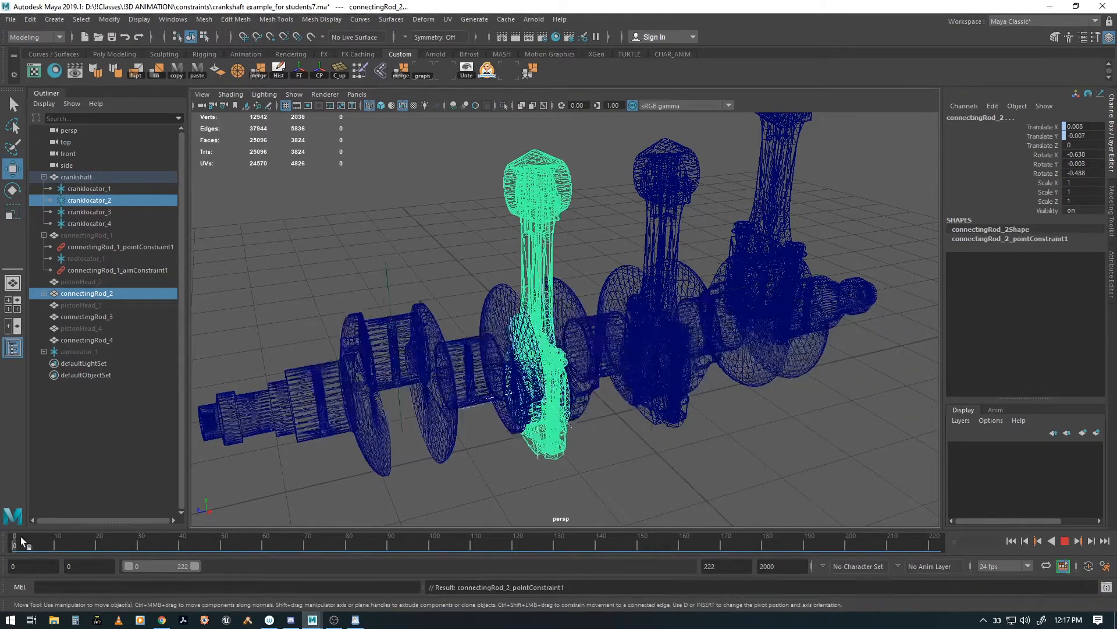
{"action": "left_click_drag", "start_coordinate": [21, 537], "coordinate": [0, 407]}
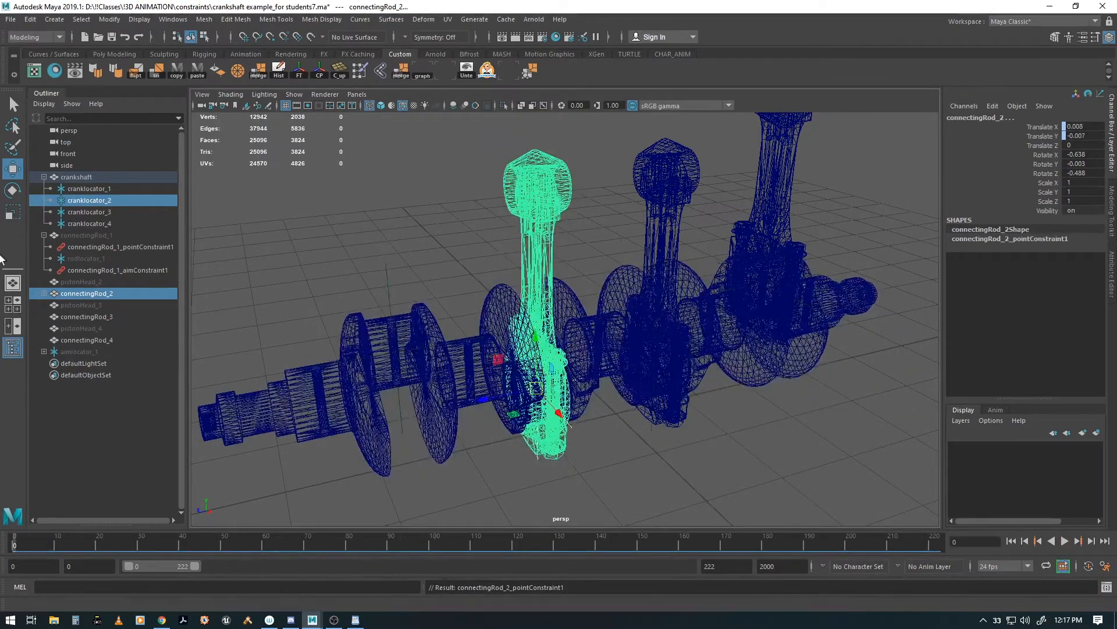
Point constrain connectingRod_3 to cranklocator_3 on X and Y only, without maintaining offset, and scrub the timeline to check it.
{"action": "left_click", "coordinate": [86, 212]}
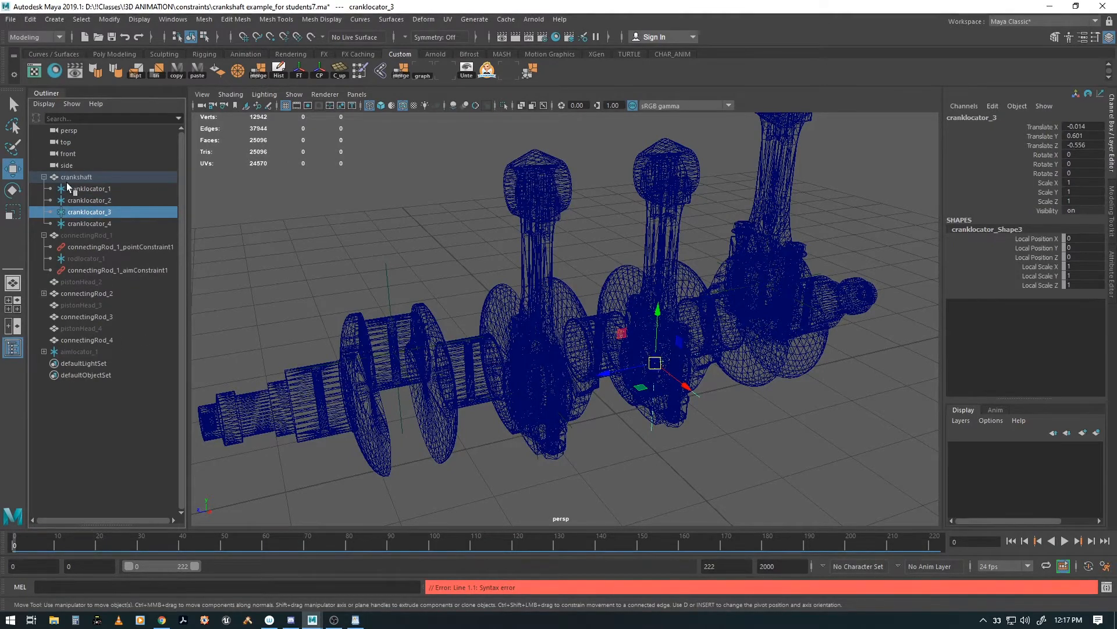
{"action": "left_click", "coordinate": [80, 316], "text": "ctrl"}
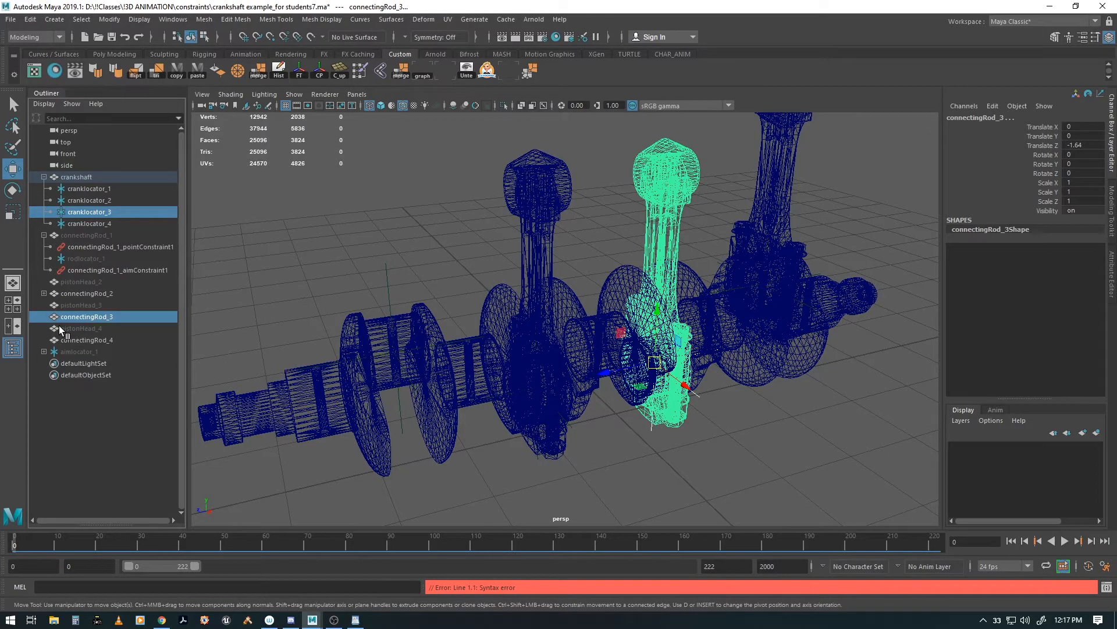
{"action": "key", "text": "space"}
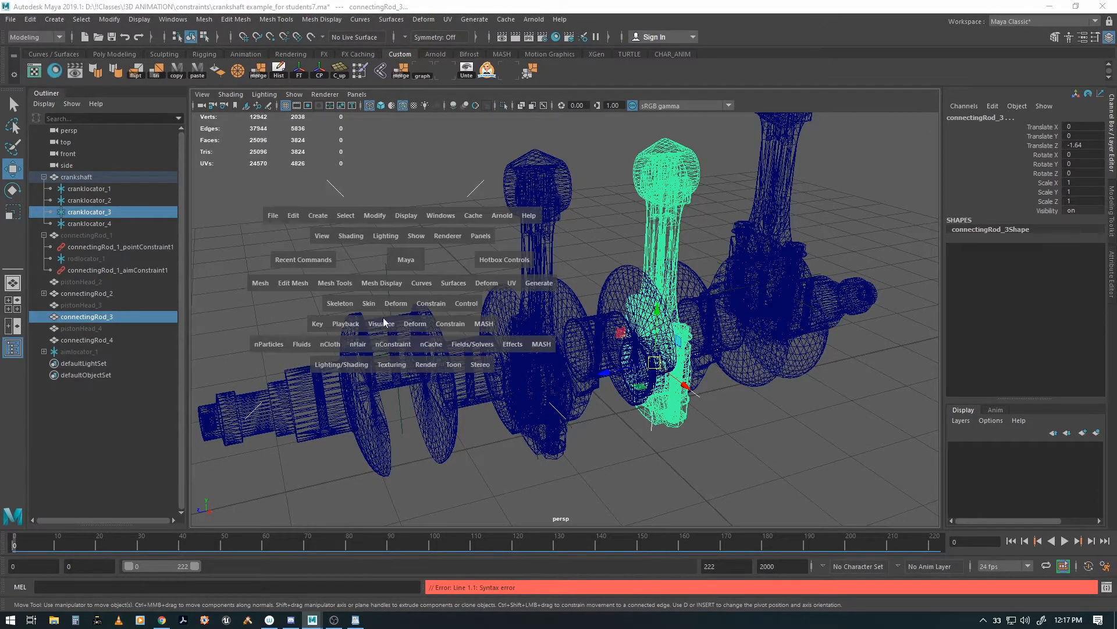
{"action": "left_click", "coordinate": [427, 299]}
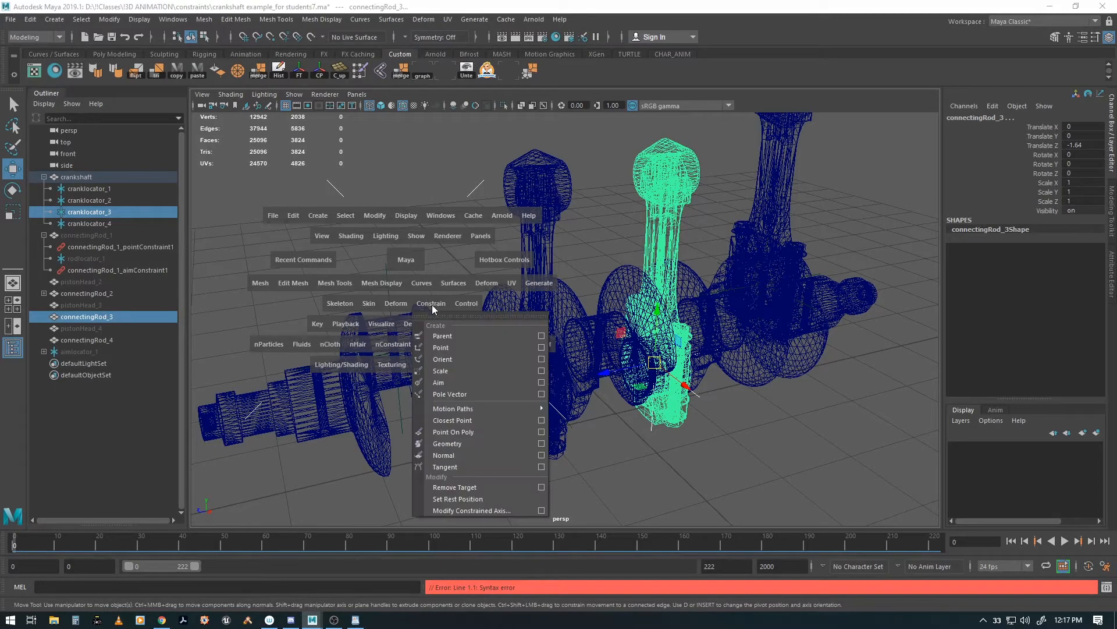
{"action": "left_click", "coordinate": [535, 348]}
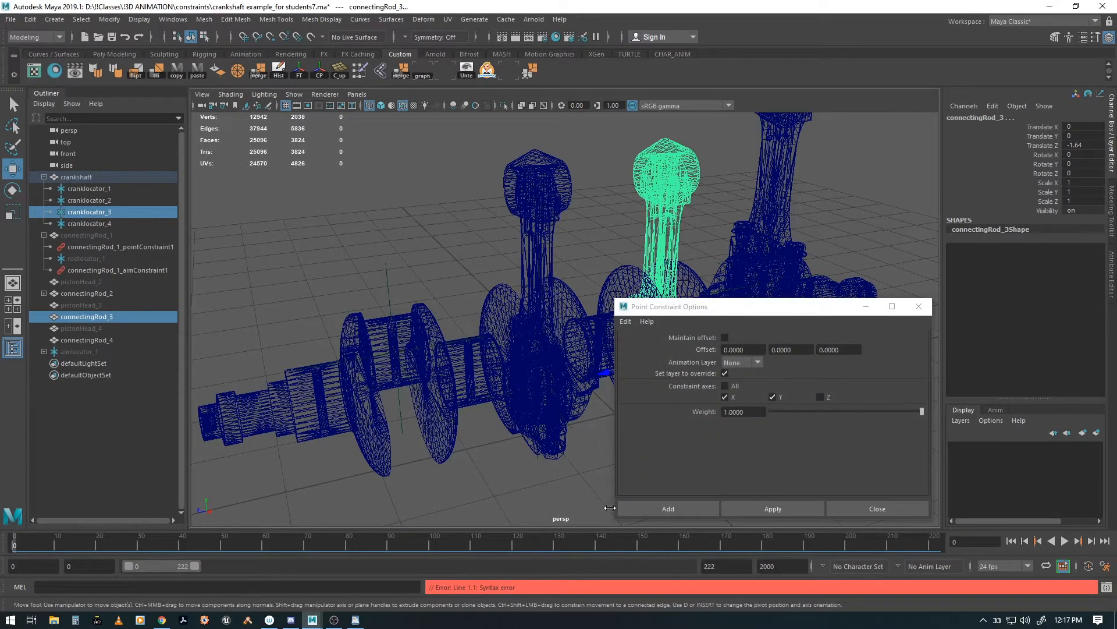
{"action": "left_click", "coordinate": [676, 504]}
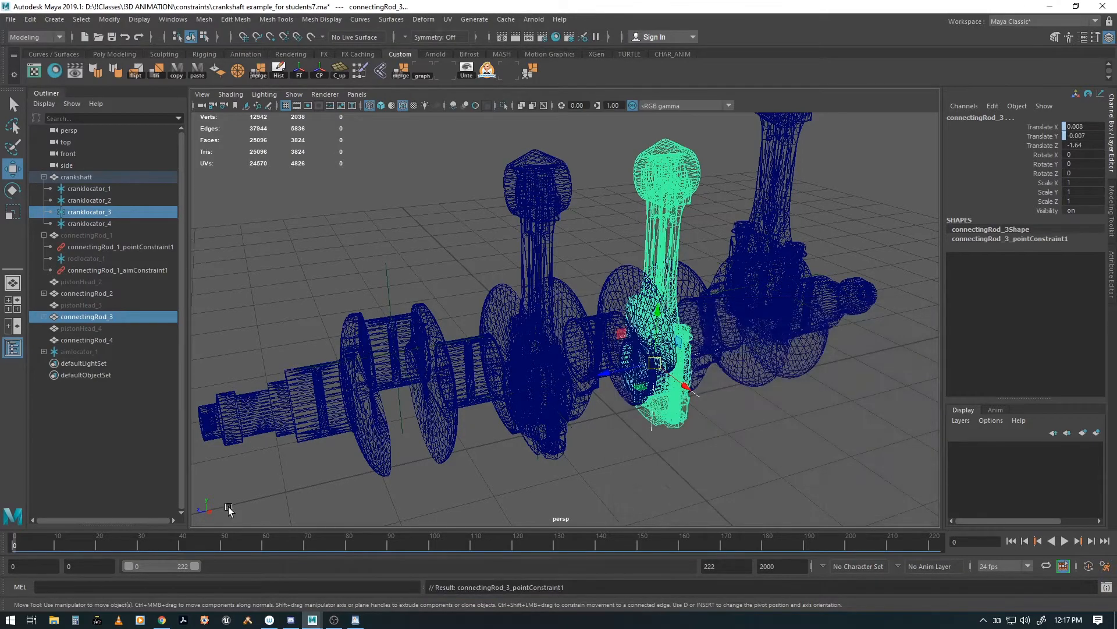
{"action": "left_click_drag", "start_coordinate": [107, 539], "coordinate": [12, 540]}
Point constrain connectingRod_4 to cranklocator_4 on the X and Y axes only, without maintaining offset.
{"action": "left_click", "coordinate": [88, 224]}
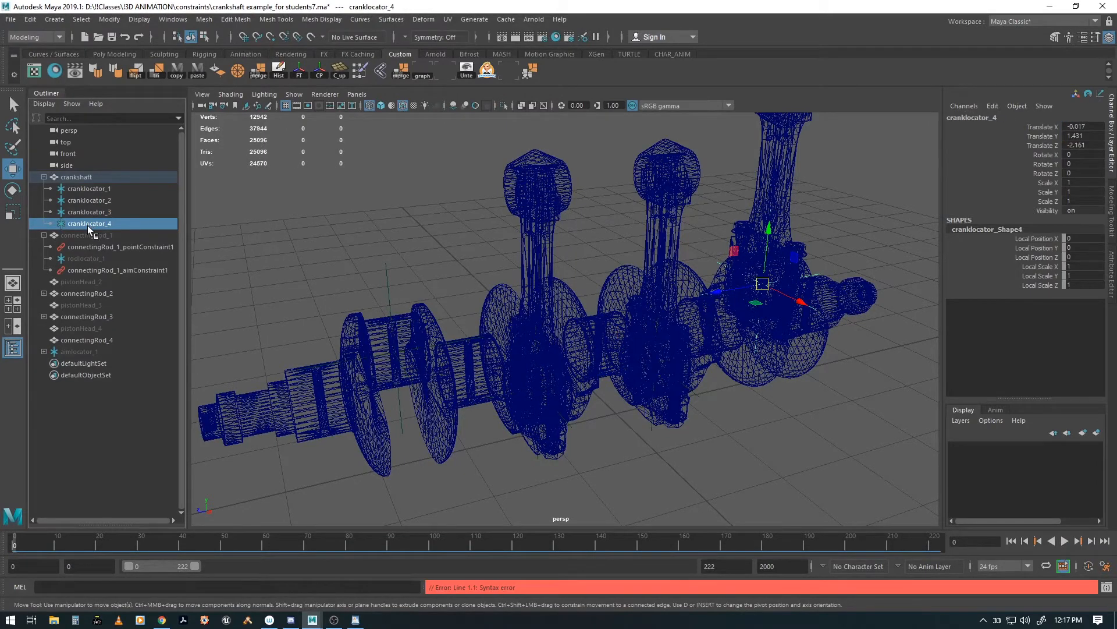
{"action": "left_click", "coordinate": [84, 340], "text": "ctrl"}
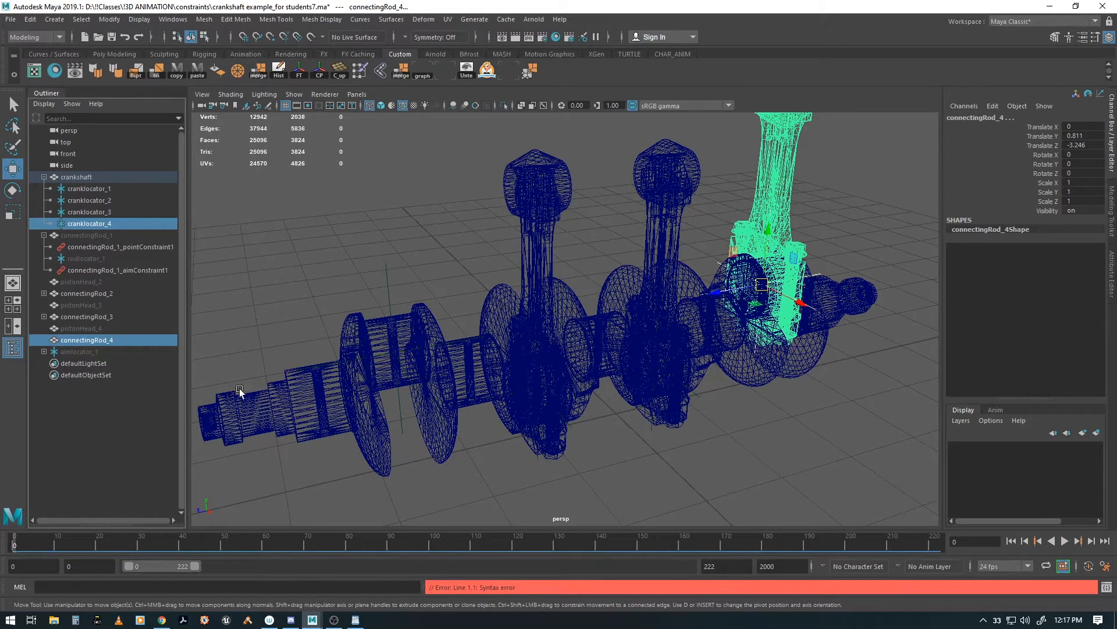
{"action": "key", "text": "space"}
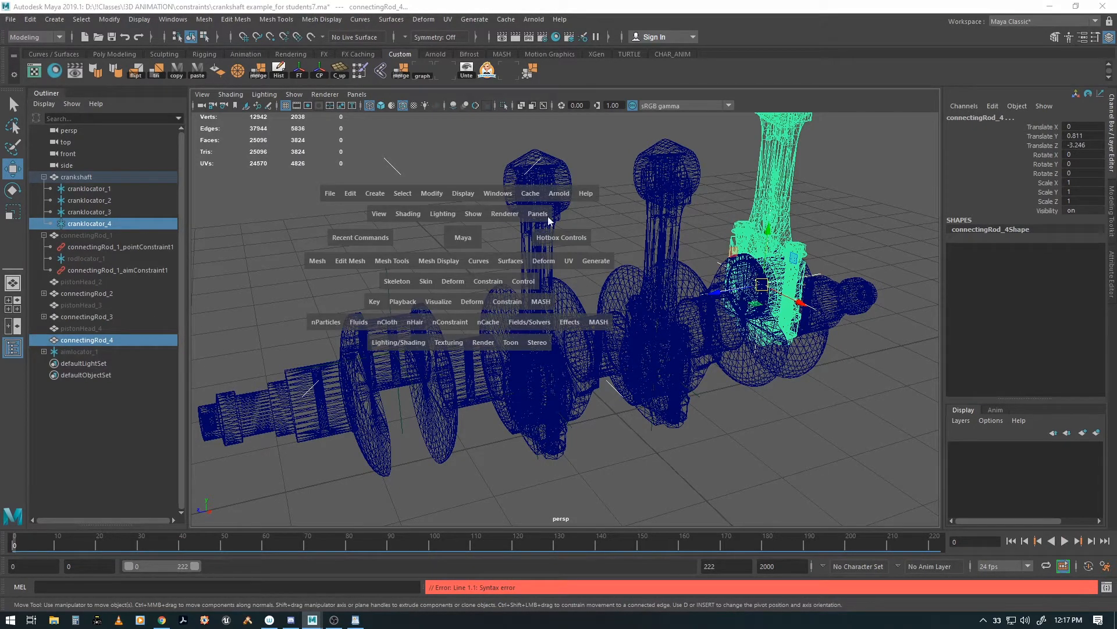
{"action": "left_click", "coordinate": [488, 281]}
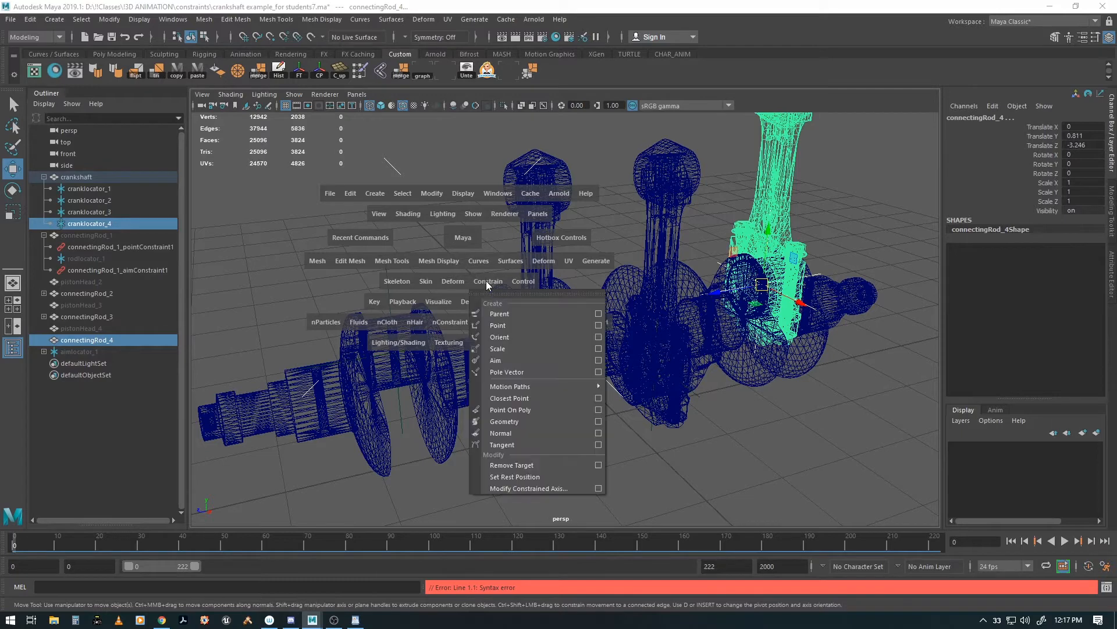
{"action": "left_click", "coordinate": [600, 326]}
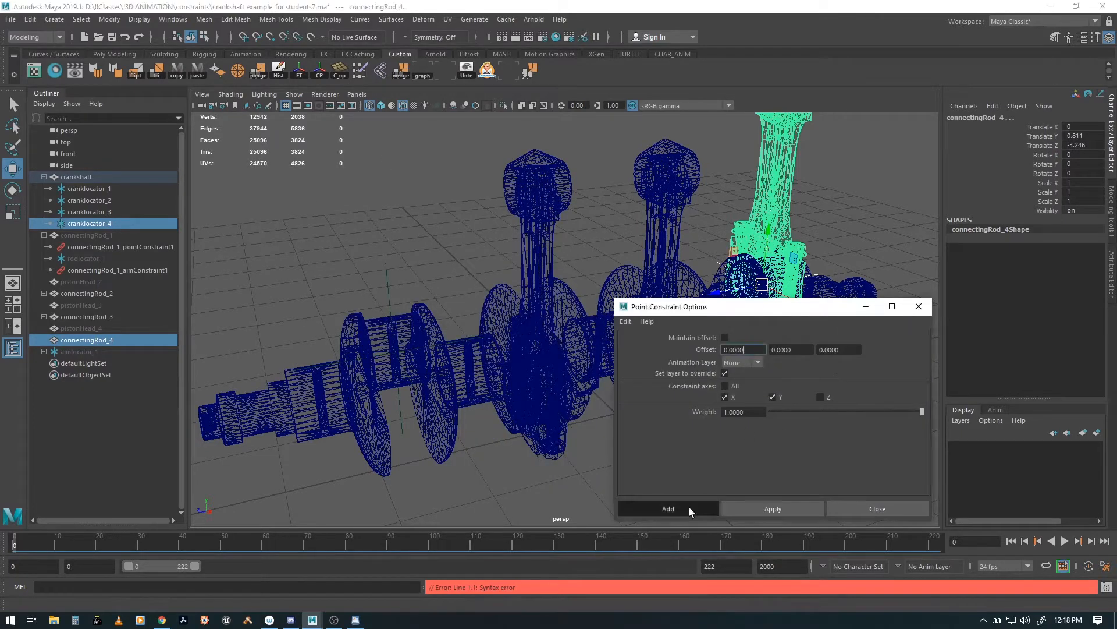
{"action": "left_click", "coordinate": [689, 508]}
Play the animation to check connectingRod_4's motion, and save the scene.
{"action": "left_click_drag", "start_coordinate": [683, 446], "coordinate": [425, 518], "text": "alt"}
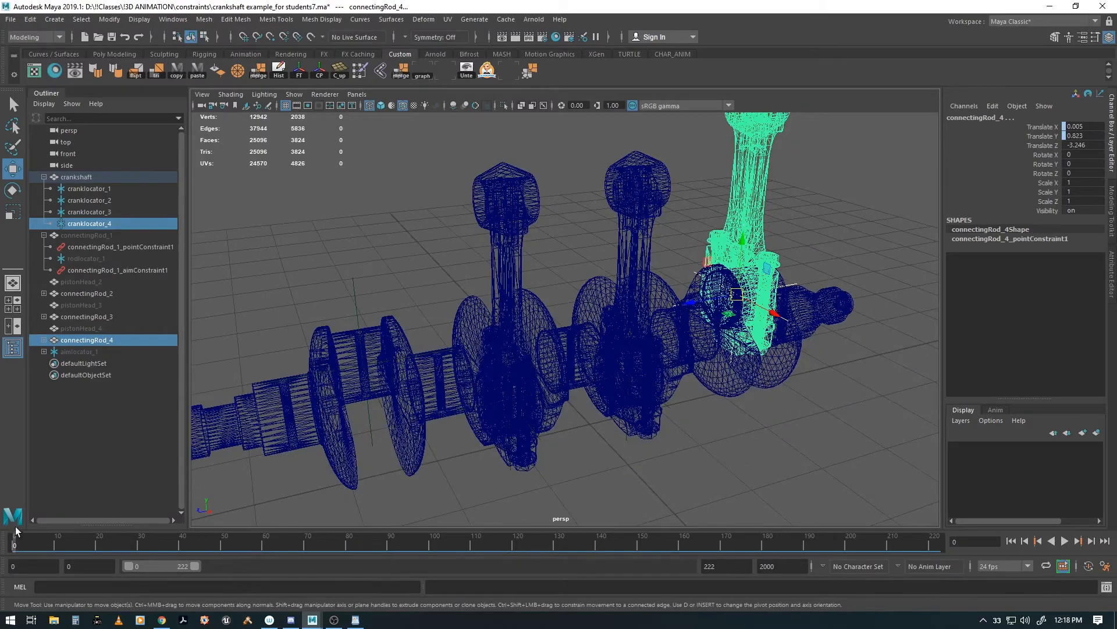
{"action": "key", "text": "alt+v"}
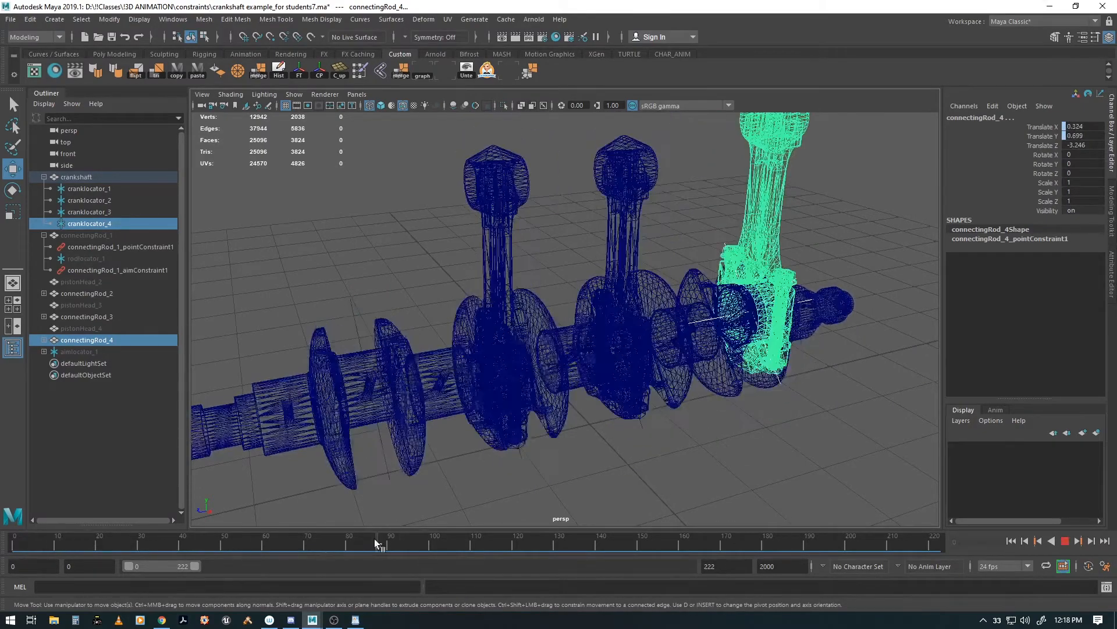
{"action": "key", "text": "Escape"}
{"action": "middle_click_drag", "start_coordinate": [469, 358], "coordinate": [478, 370], "text": "alt"}
{"action": "key", "text": "ctrl+s"}
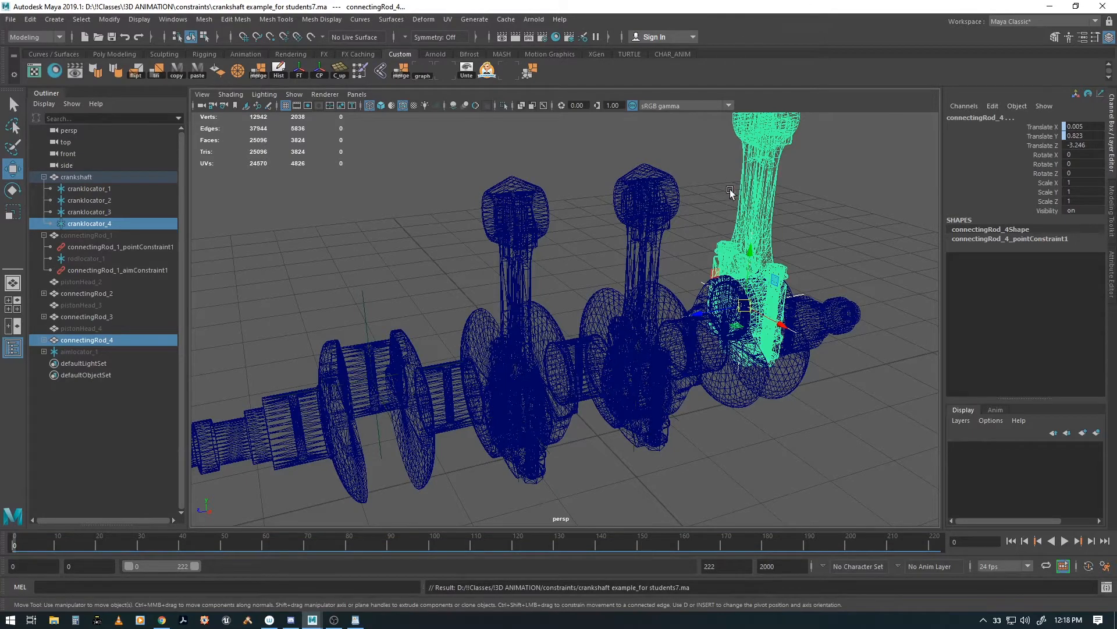
Examine from several angles how the three visible connecting rods follow the crankshaft, and replay the animation.
{"action": "left_click_drag", "start_coordinate": [661, 309], "coordinate": [661, 299], "text": "alt"}
{"action": "middle_click_drag", "start_coordinate": [661, 299], "coordinate": [669, 268], "text": "alt"}
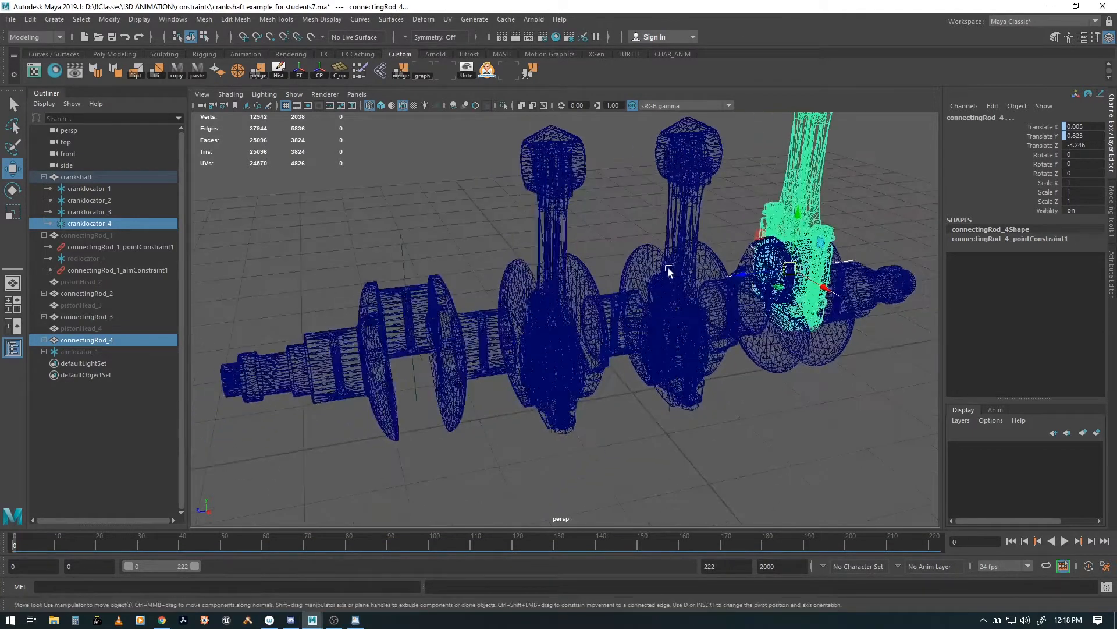
{"action": "left_click_drag", "start_coordinate": [669, 271], "coordinate": [674, 263], "text": "alt"}
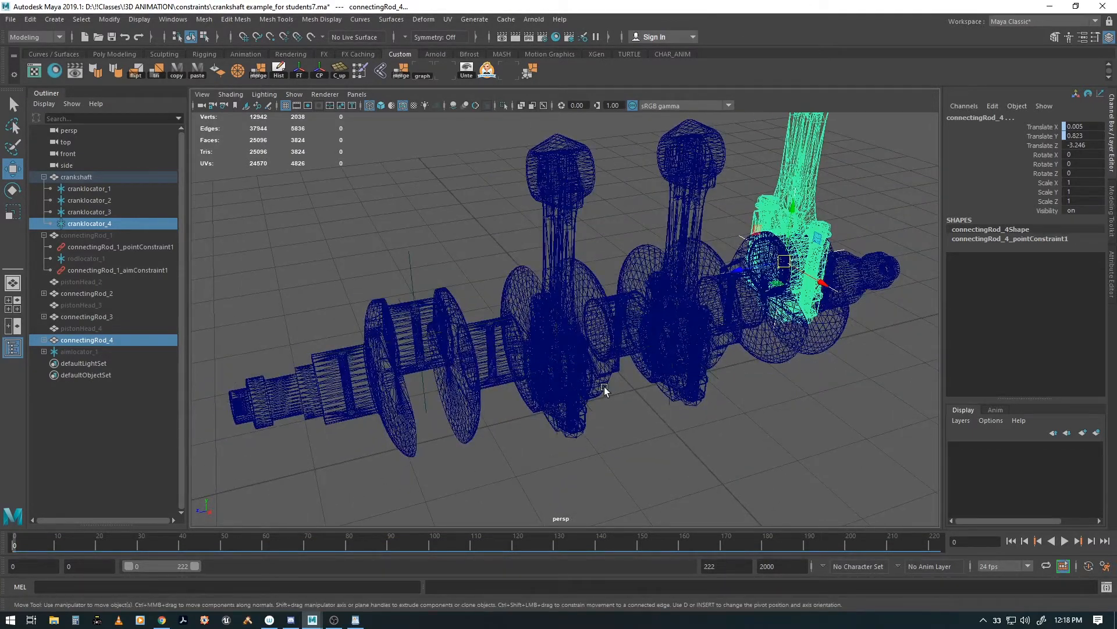
{"action": "mouse_move", "coordinate": [630, 376]}
{"action": "left_mouse_down", "text": "alt"}
{"action": "mouse_move", "coordinate": [654, 375]}
{"action": "mouse_move", "coordinate": [644, 374]}
{"action": "left_mouse_up", "text": "alt"}
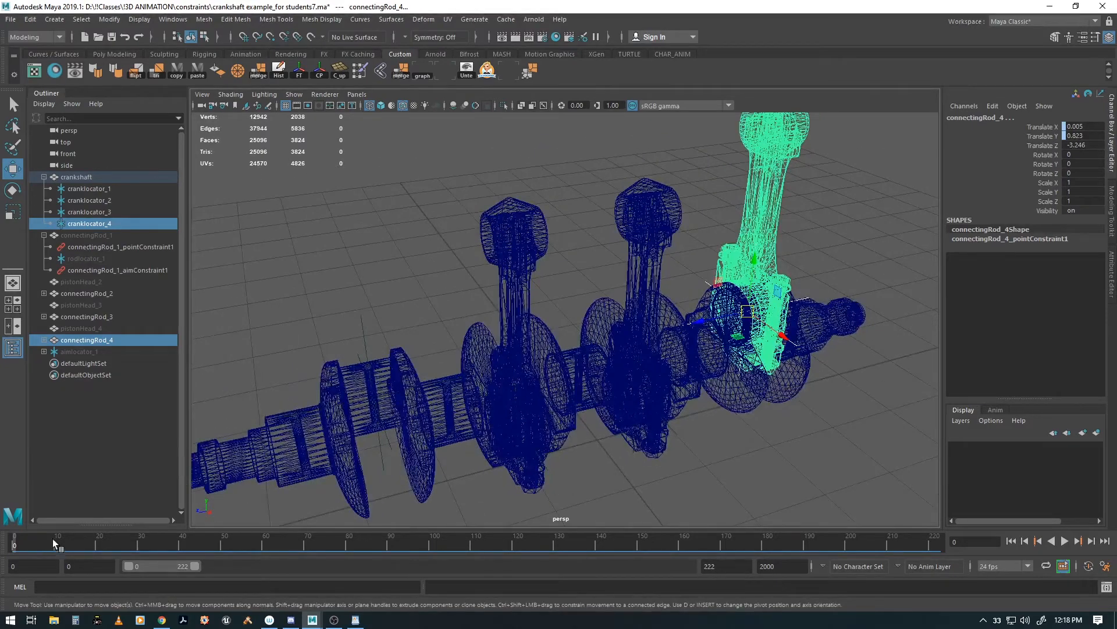
{"action": "key", "text": "alt+v"}
{"action": "key", "text": "Escape"}
Create a new locator at the scene origin.
{"action": "left_click_drag", "start_coordinate": [596, 397], "coordinate": [696, 401], "text": "alt"}
{"action": "key", "text": "space"}
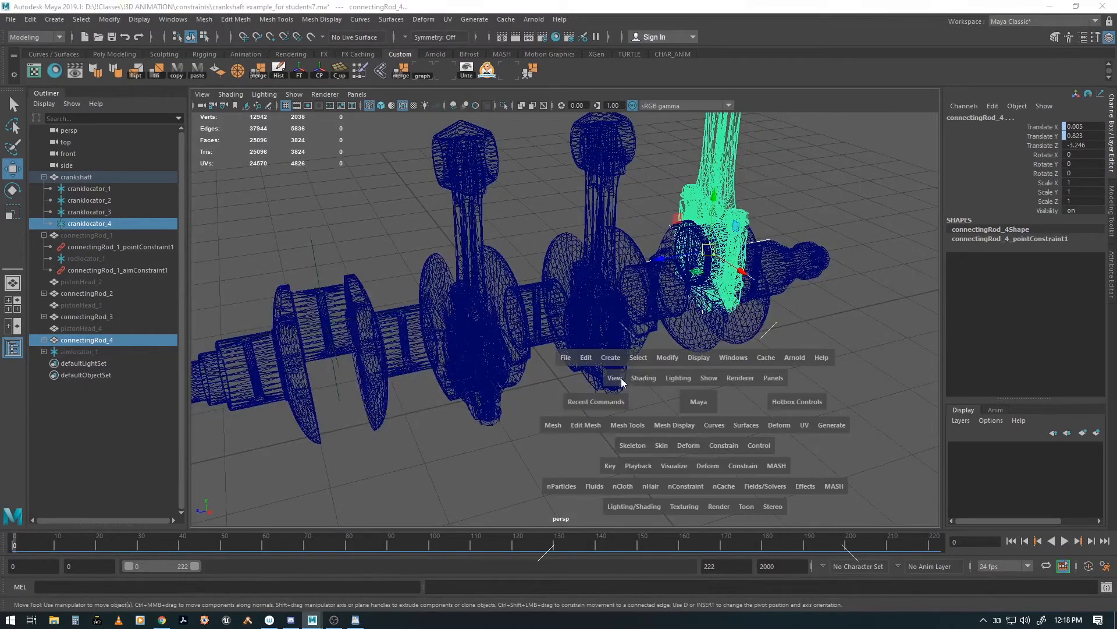
{"action": "left_click", "coordinate": [610, 359]}
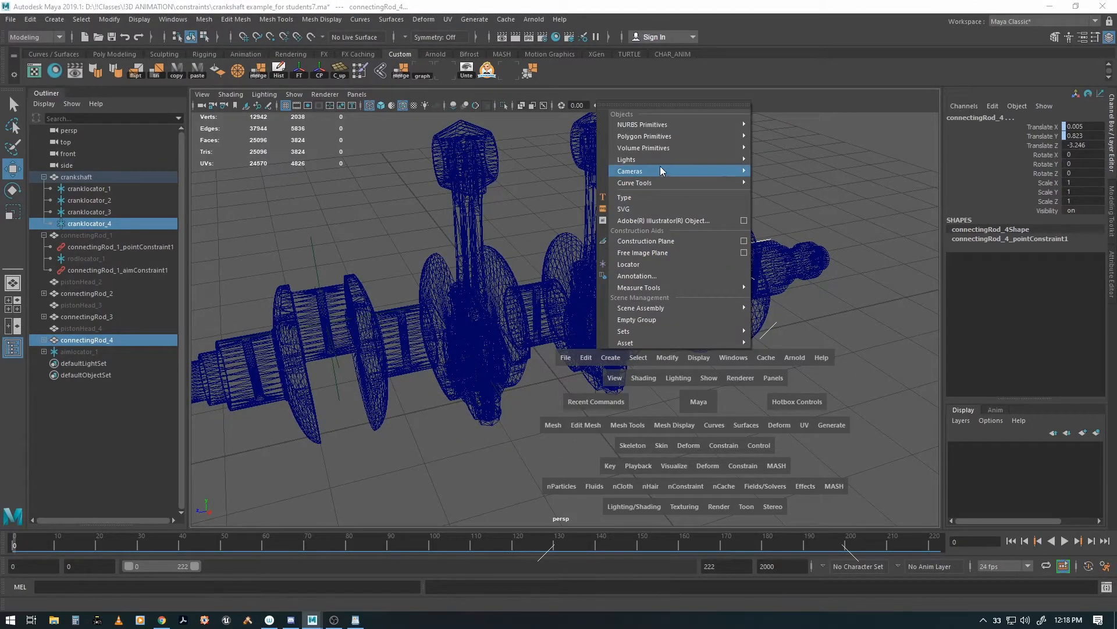
{"action": "left_click", "coordinate": [659, 267]}
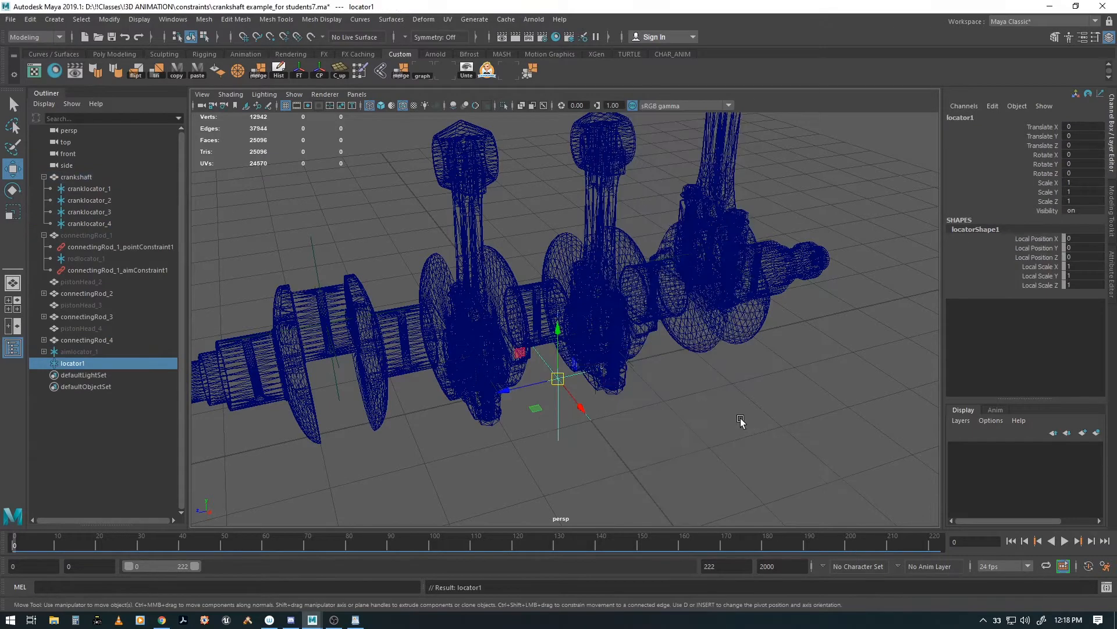
Duplicate the new locator and, in the side view, move both locators onto connectingRod_2's upper end, at about Y 3.01, Z 1.061.
{"action": "key", "text": "ctrl+d"}
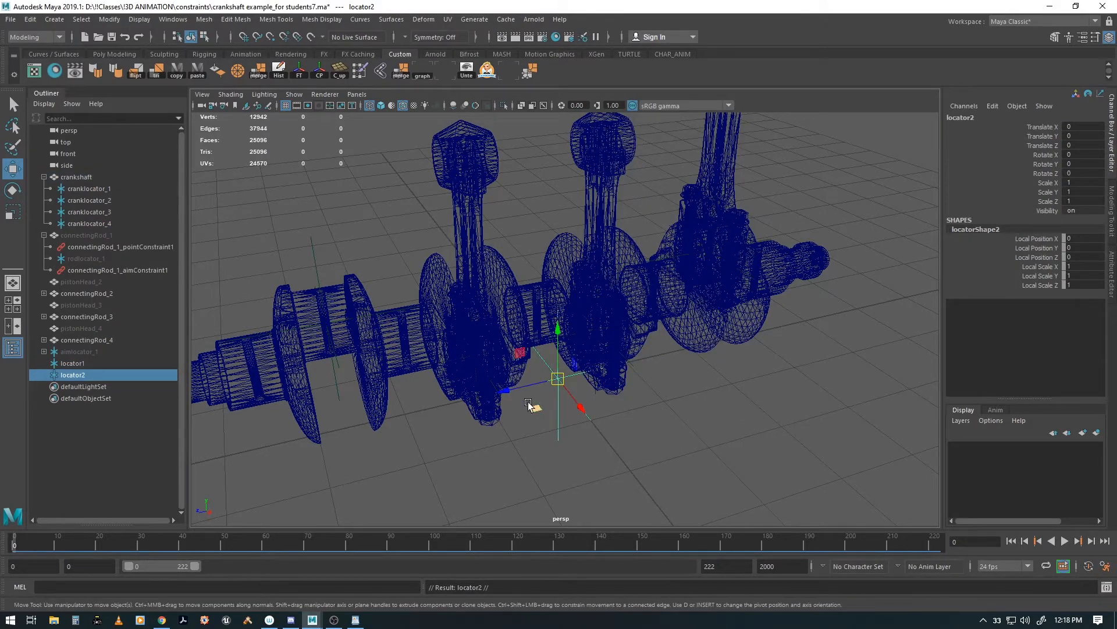
{"action": "left_click_drag", "start_coordinate": [588, 365], "coordinate": [593, 402], "text": "alt"}
{"action": "key", "text": "space"}
{"action": "left_click_drag", "start_coordinate": [627, 366], "coordinate": [669, 364]}
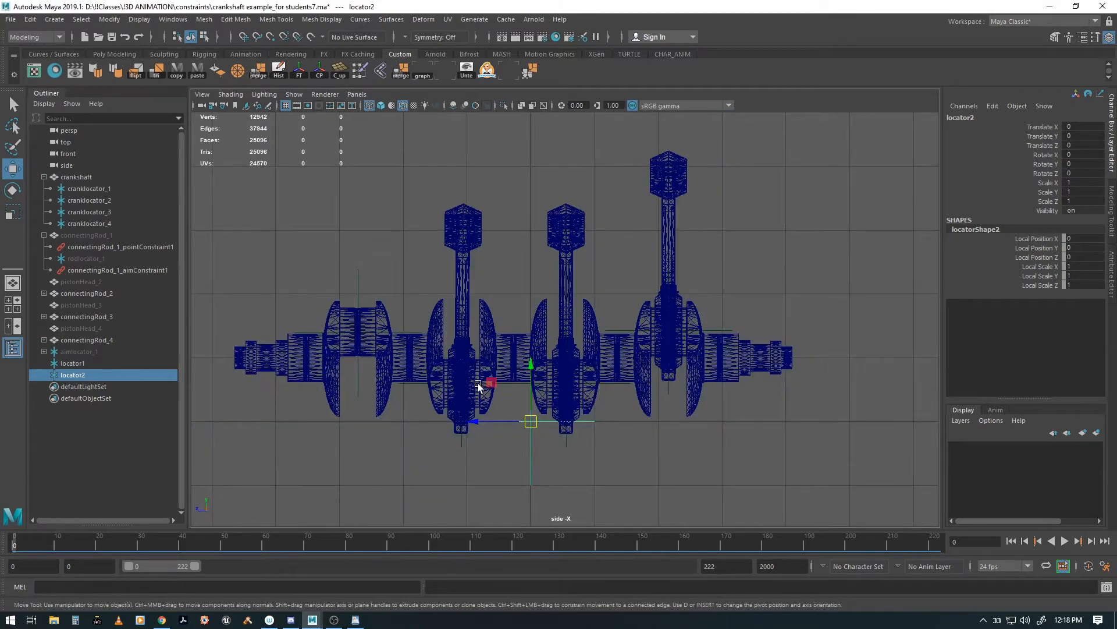
{"action": "left_click_drag", "start_coordinate": [512, 461], "coordinate": [556, 501]}
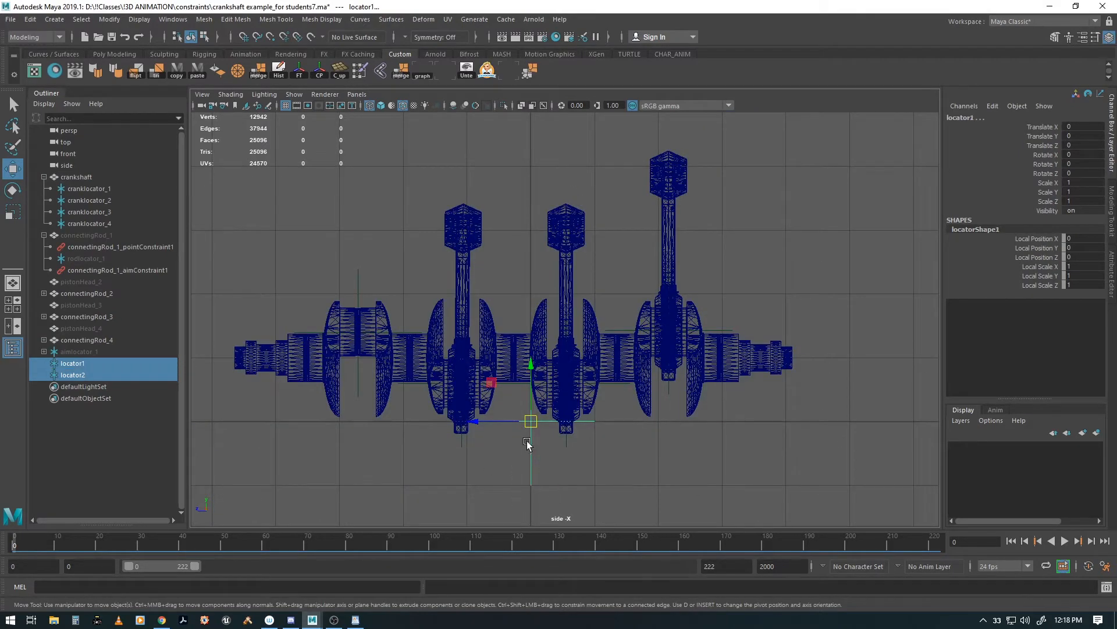
{"action": "middle_click_drag", "start_coordinate": [490, 382], "coordinate": [424, 190]}
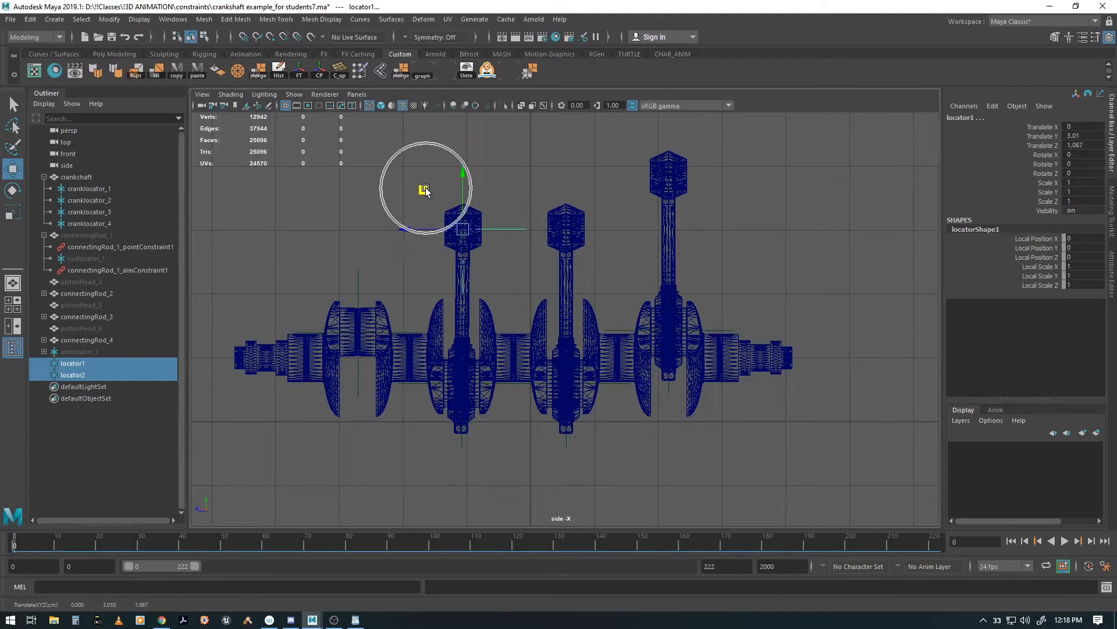
{"action": "key", "text": "f"}
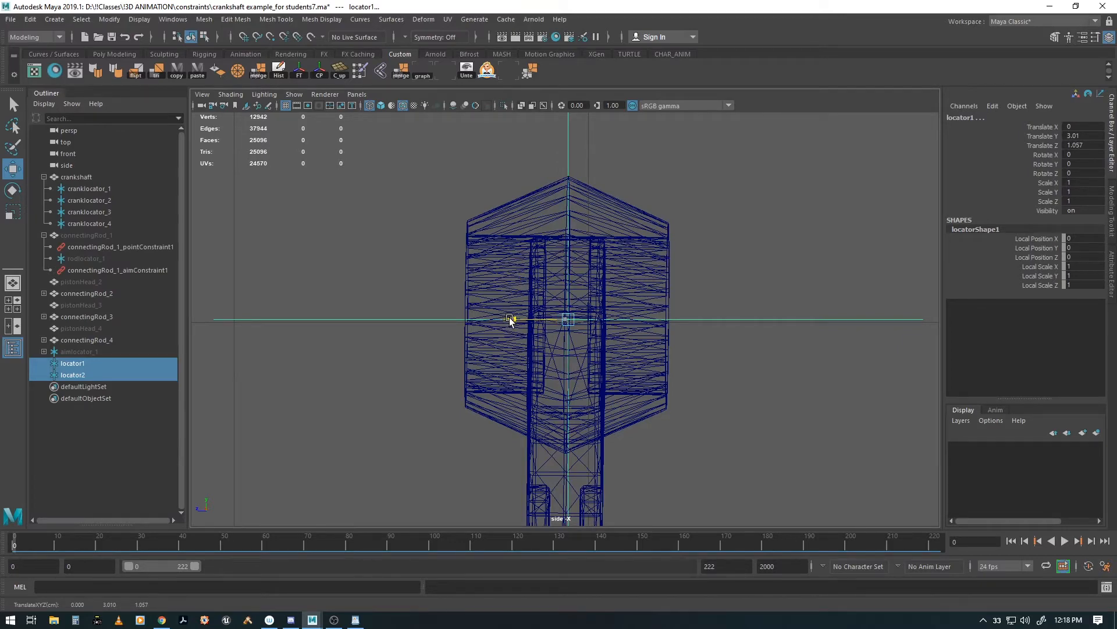
{"action": "left_click_drag", "start_coordinate": [510, 320], "coordinate": [512, 317]}
Duplicate both locators and move the copies along Z onto connectingRod_3's upper end, at about Z -0.559.
{"action": "right_click_drag", "start_coordinate": [706, 389], "coordinate": [644, 364], "text": "alt"}
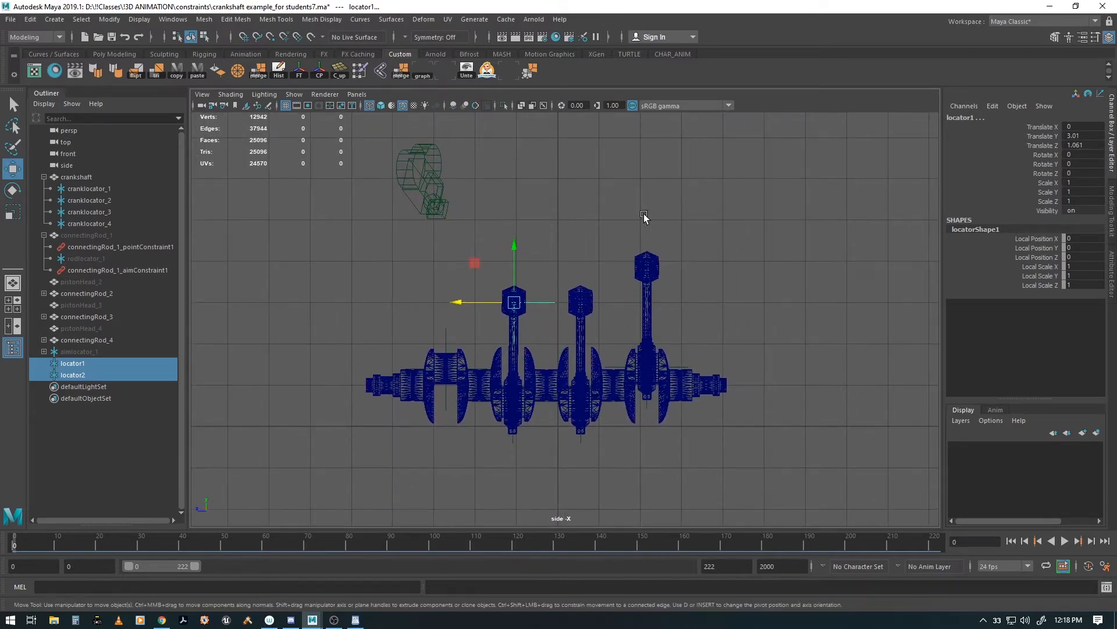
{"action": "right_click_drag", "start_coordinate": [492, 377], "coordinate": [783, 397], "text": "alt"}
{"action": "right_click_drag", "start_coordinate": [410, 361], "coordinate": [536, 372], "text": "alt"}
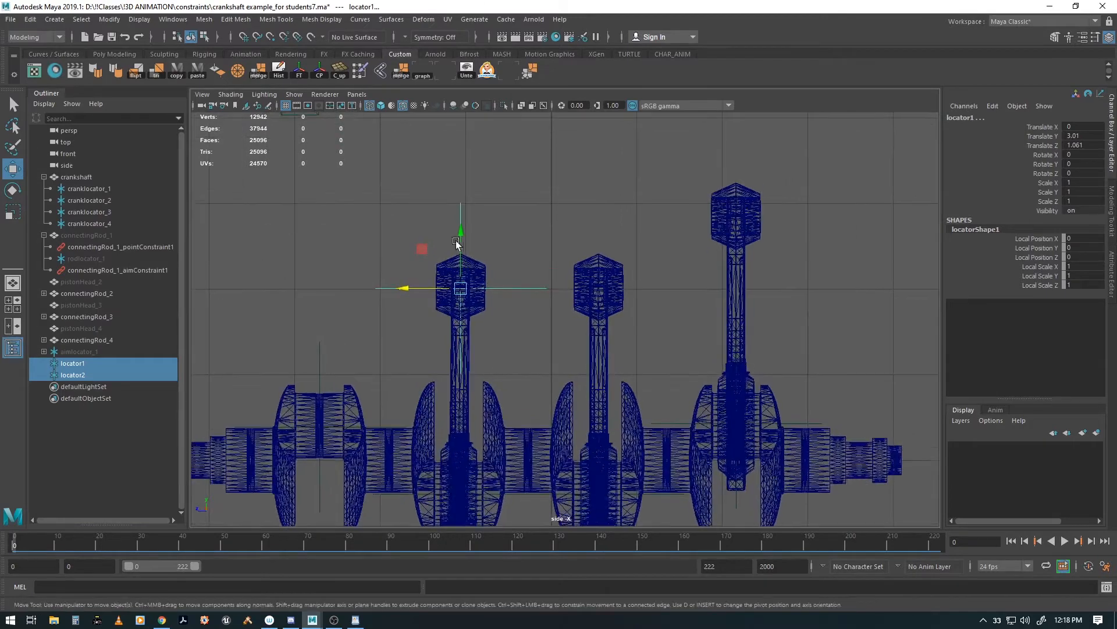
{"action": "key", "text": "ctrl+d"}
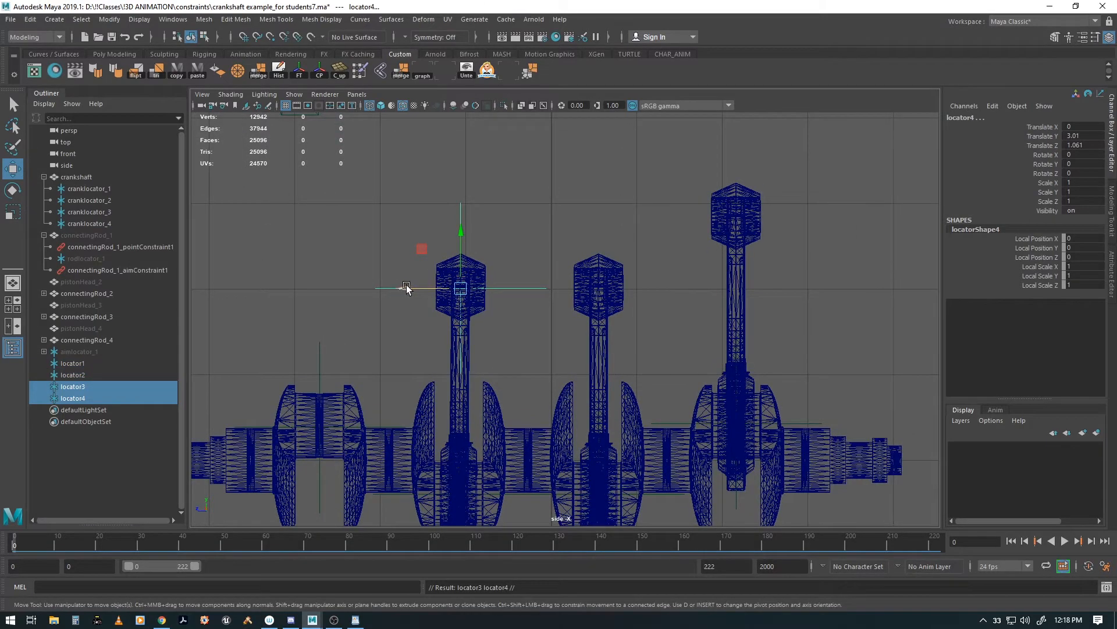
{"action": "left_click_drag", "start_coordinate": [406, 288], "coordinate": [539, 311]}
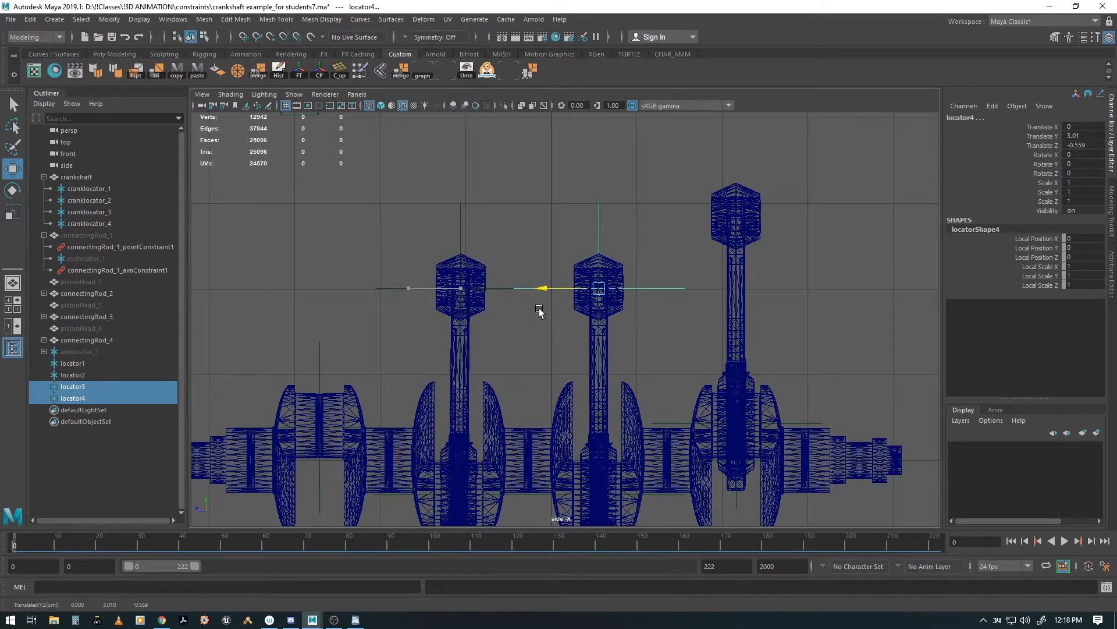
In the front view, hide everything except connectingRod_2, connectingRod_3, locator3 and locator4, and select the two locators.
{"action": "right_click_drag", "start_coordinate": [536, 311], "coordinate": [623, 330], "text": "alt"}
{"action": "key", "text": "space"}
{"action": "left_click_drag", "start_coordinate": [624, 330], "coordinate": [626, 347]}
{"action": "middle_click_drag", "start_coordinate": [622, 283], "coordinate": [635, 460], "text": "alt"}
{"action": "middle_click_drag", "start_coordinate": [607, 317], "coordinate": [614, 434], "text": "alt"}
{"action": "right_click_drag", "start_coordinate": [622, 432], "coordinate": [885, 408], "text": "alt"}
{"action": "key", "text": "q"}
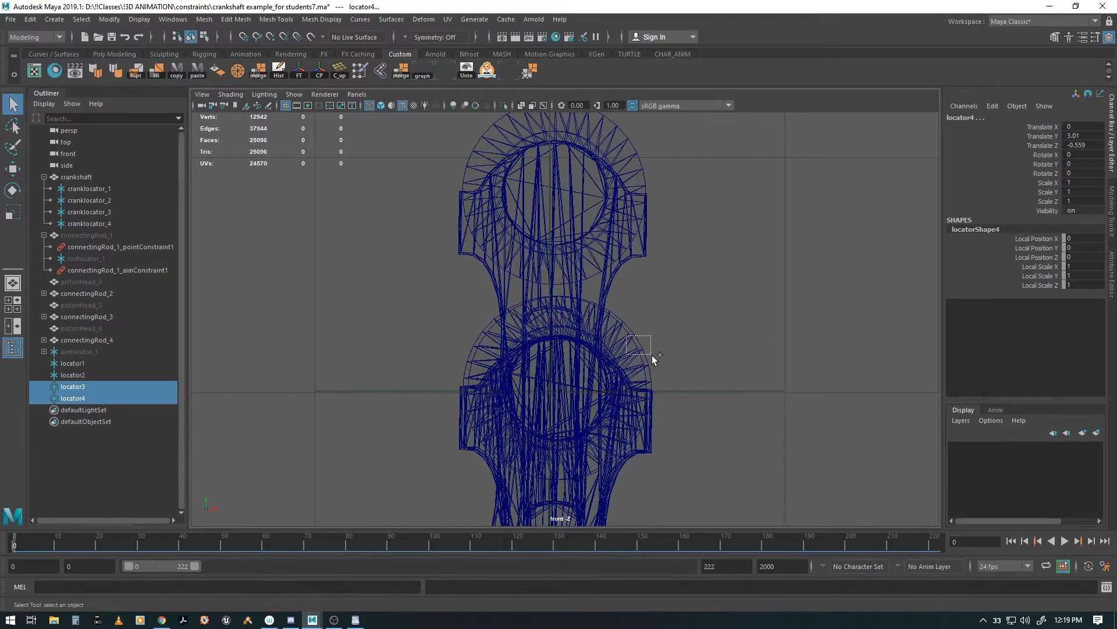
{"action": "left_click_drag", "start_coordinate": [652, 355], "coordinate": [649, 379], "text": "shift"}
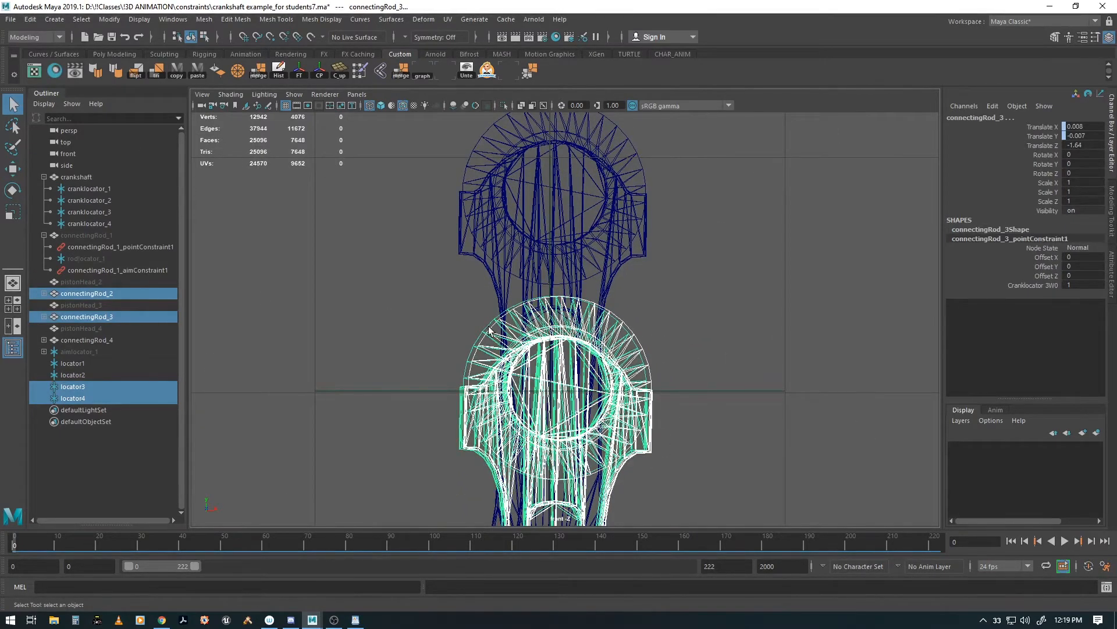
{"action": "key", "text": "alt+h"}
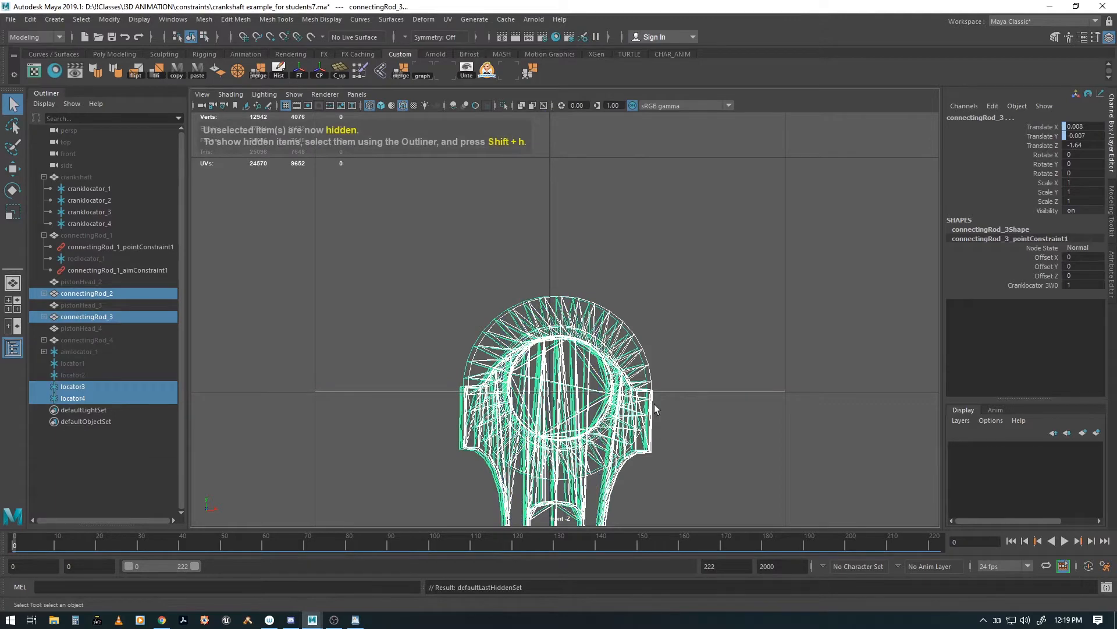
{"action": "left_click", "coordinate": [680, 298]}
{"action": "left_click_drag", "start_coordinate": [396, 368], "coordinate": [395, 420]}
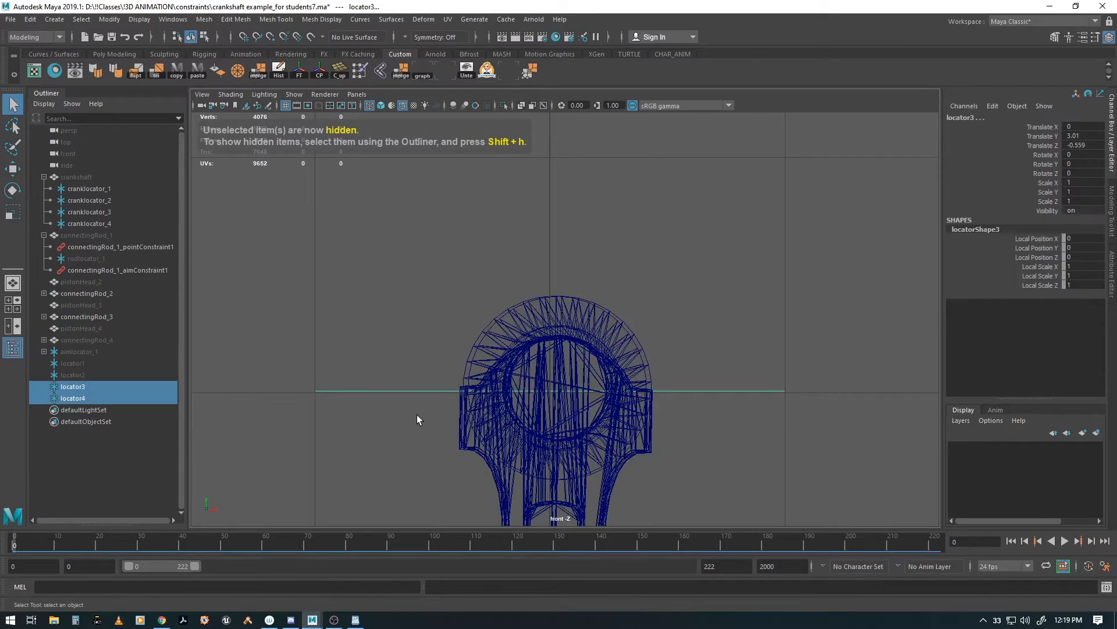
{"action": "left_click_drag", "start_coordinate": [511, 222], "coordinate": [587, 261]}
{"action": "middle_click_drag", "start_coordinate": [719, 468], "coordinate": [699, 277], "text": "alt"}
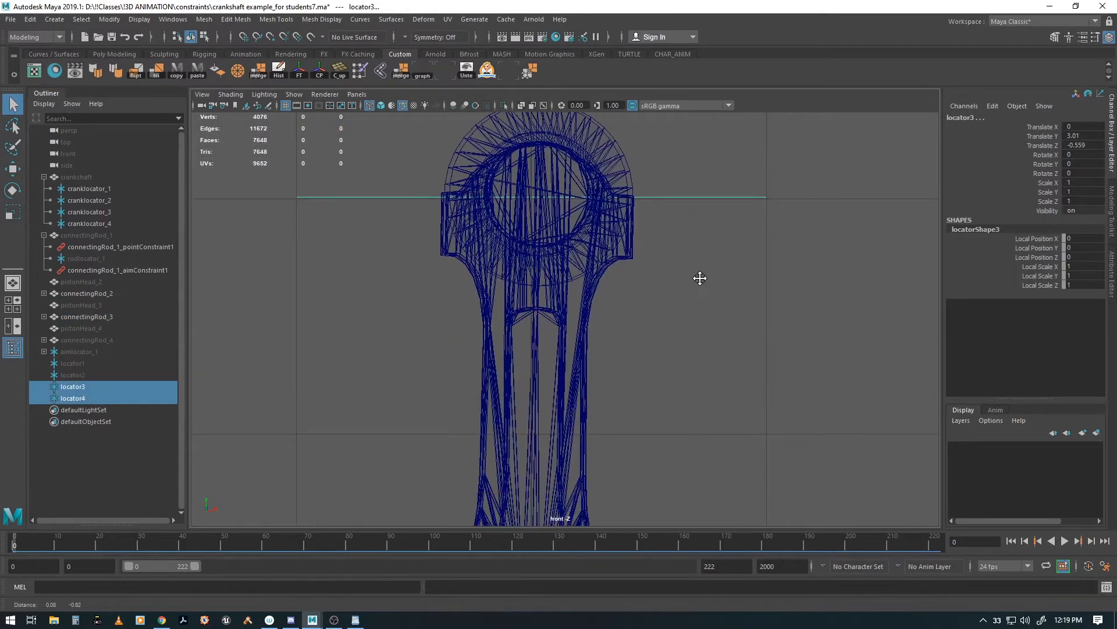
Show all hidden objects in the scene again.
{"action": "left_click", "coordinate": [74, 397], "text": "ctrl"}
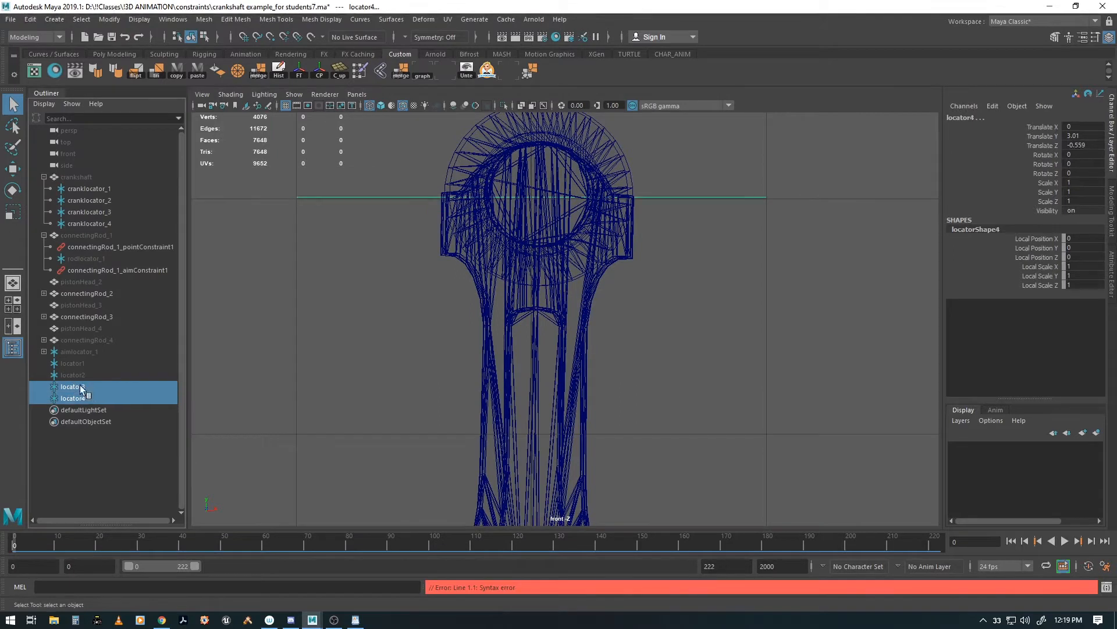
{"action": "left_click", "coordinate": [79, 362]}
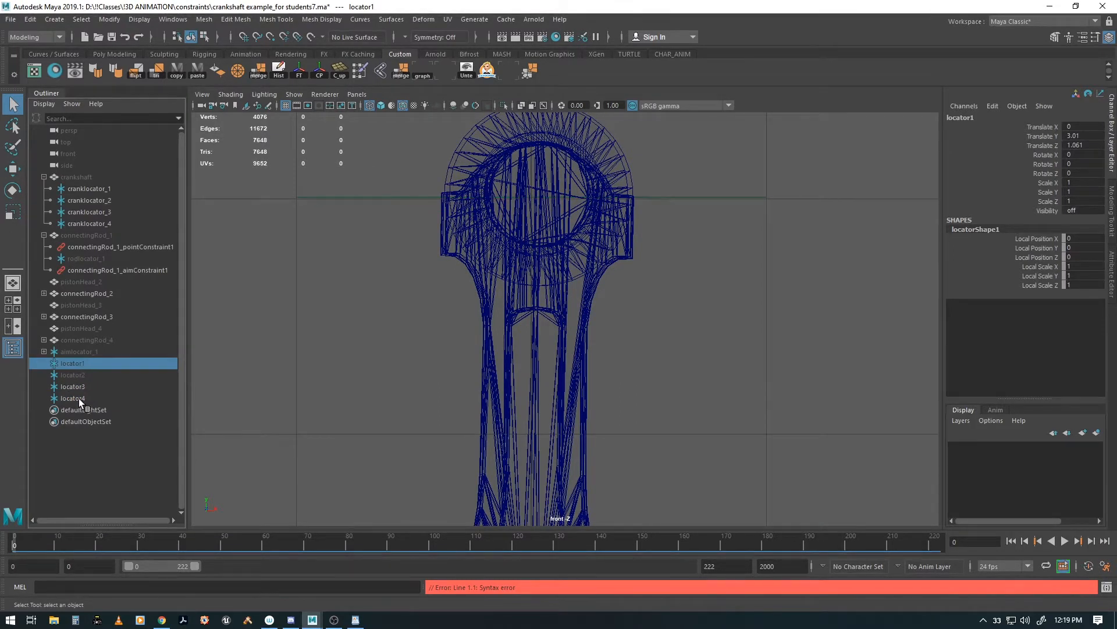
{"action": "key", "text": "space"}
{"action": "left_click_drag", "start_coordinate": [389, 307], "coordinate": [644, 402]}
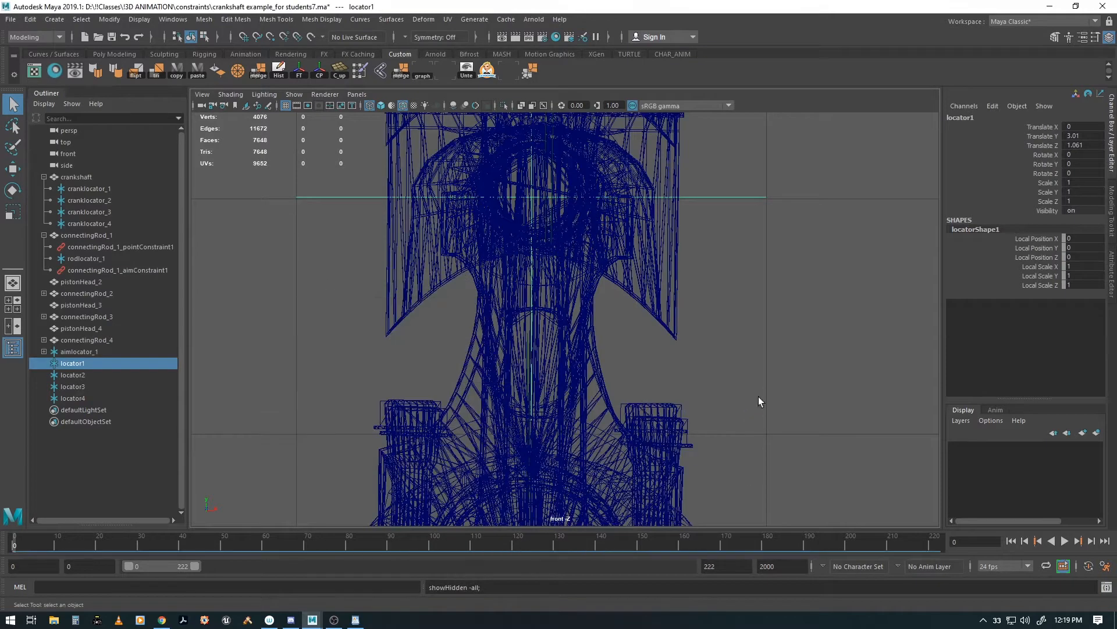
Hide everything except locator1 to locator4, connectingRod_2 and connectingRod_3.
{"action": "middle_click_drag", "start_coordinate": [759, 397], "coordinate": [826, 464], "text": "alt"}
{"action": "left_click", "coordinate": [73, 398], "text": "shift"}
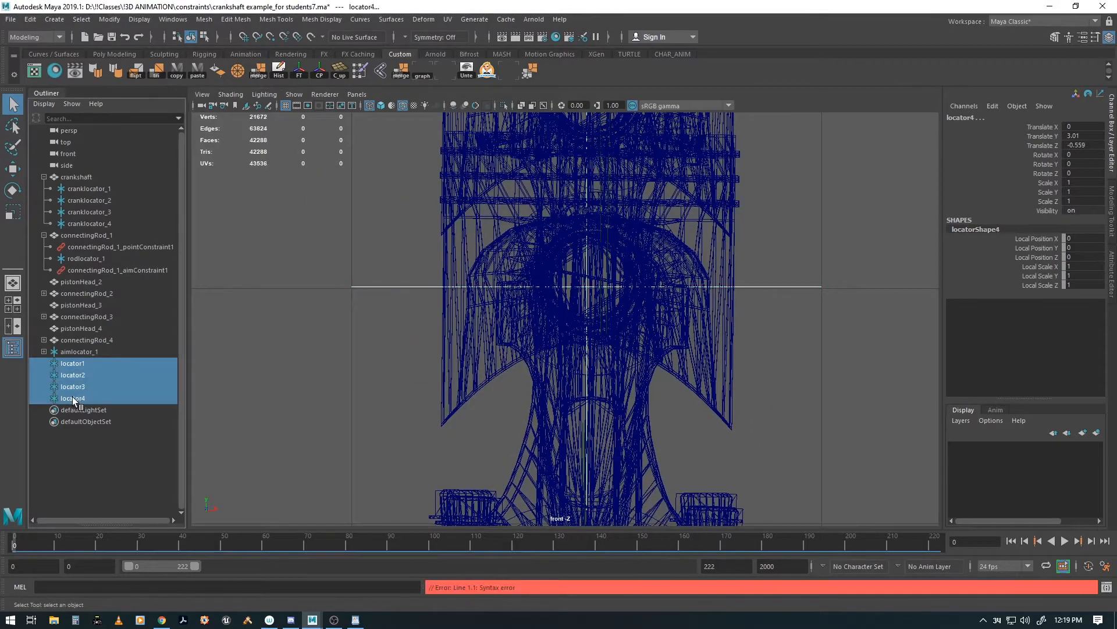
{"action": "left_click", "coordinate": [82, 294], "text": "ctrl"}
{"action": "left_click", "coordinate": [83, 314], "text": "ctrl"}
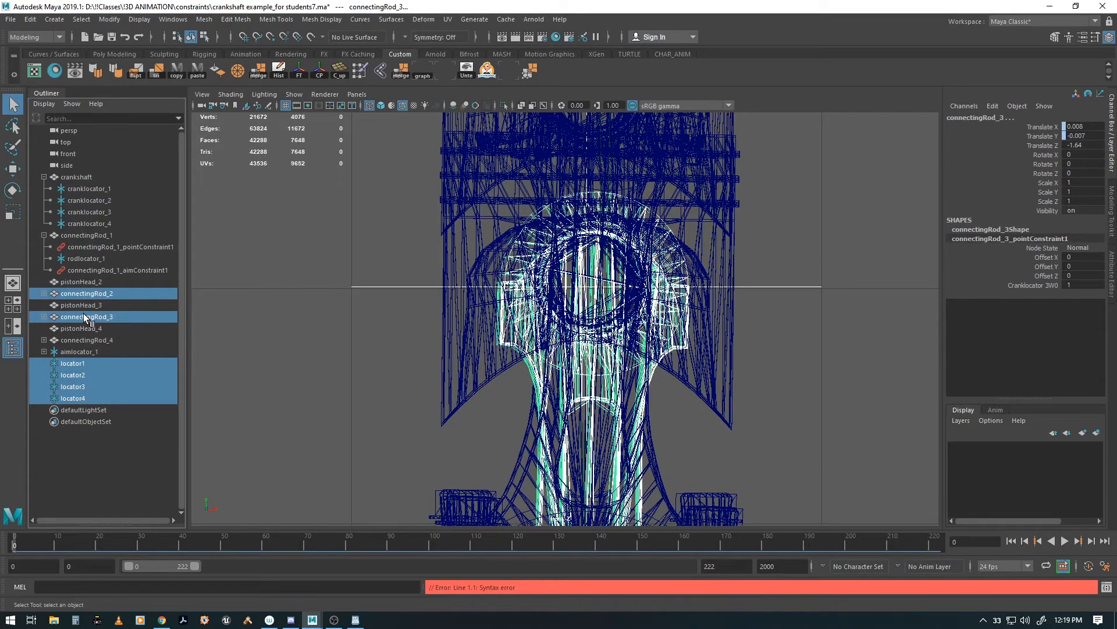
{"action": "key", "text": "alt+h"}
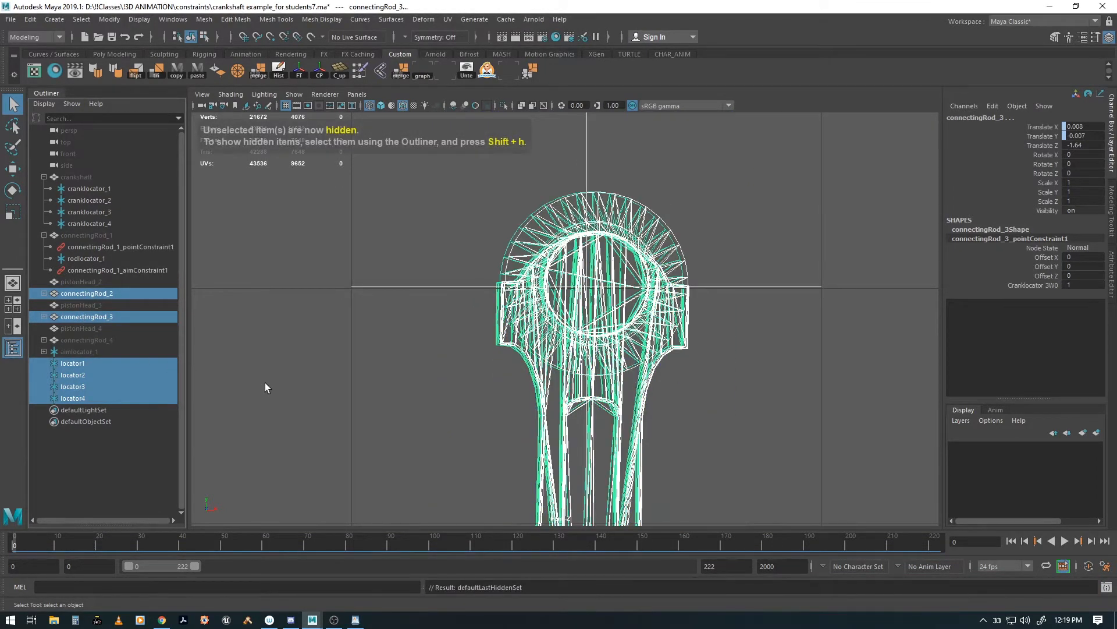
Move all four locators to about X 0.032, Y 3.022 to center them in the rods' upper ends, and freeze their transformations.
{"action": "left_click", "coordinate": [341, 373]}
{"action": "left_click_drag", "start_coordinate": [390, 258], "coordinate": [418, 330]}
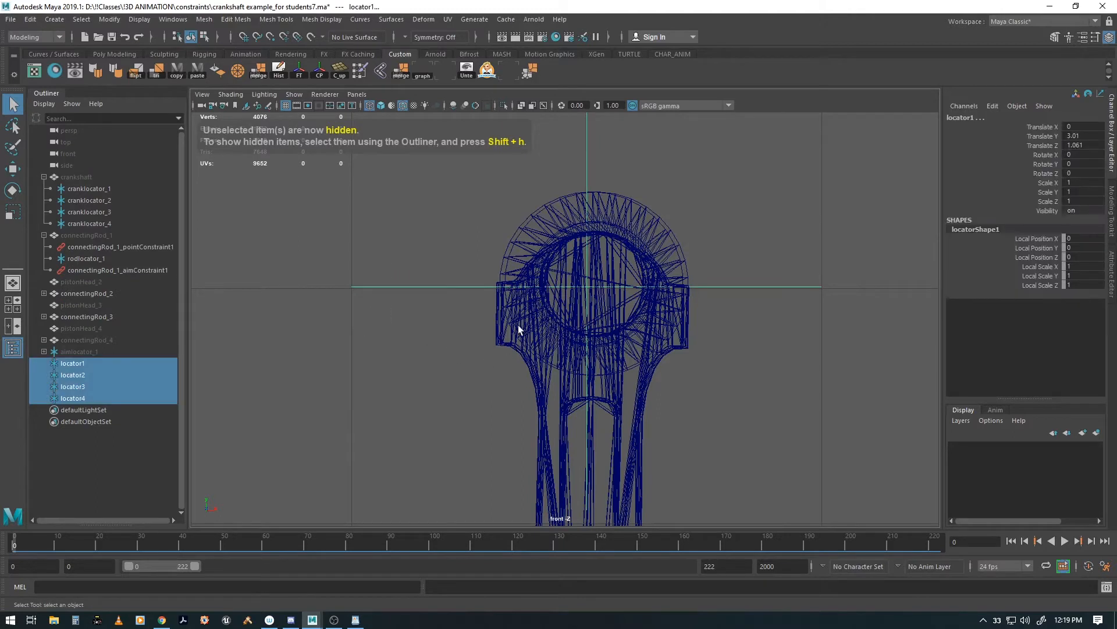
{"action": "middle_click_drag", "start_coordinate": [520, 330], "coordinate": [512, 374], "text": "alt"}
{"action": "key", "text": "w"}
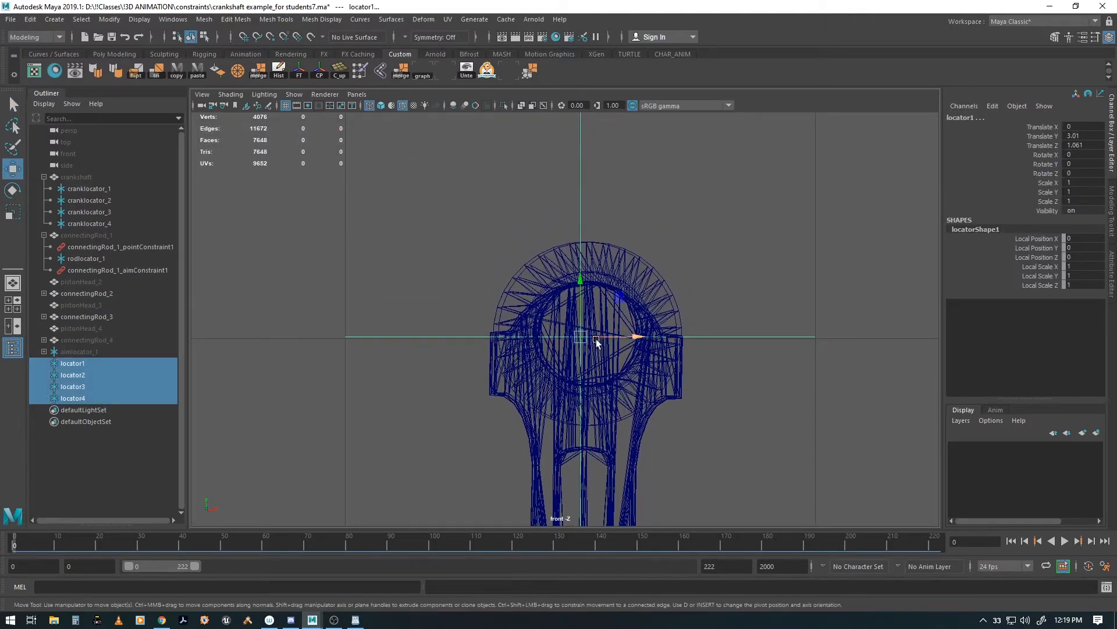
{"action": "left_click_drag", "start_coordinate": [616, 341], "coordinate": [624, 341]}
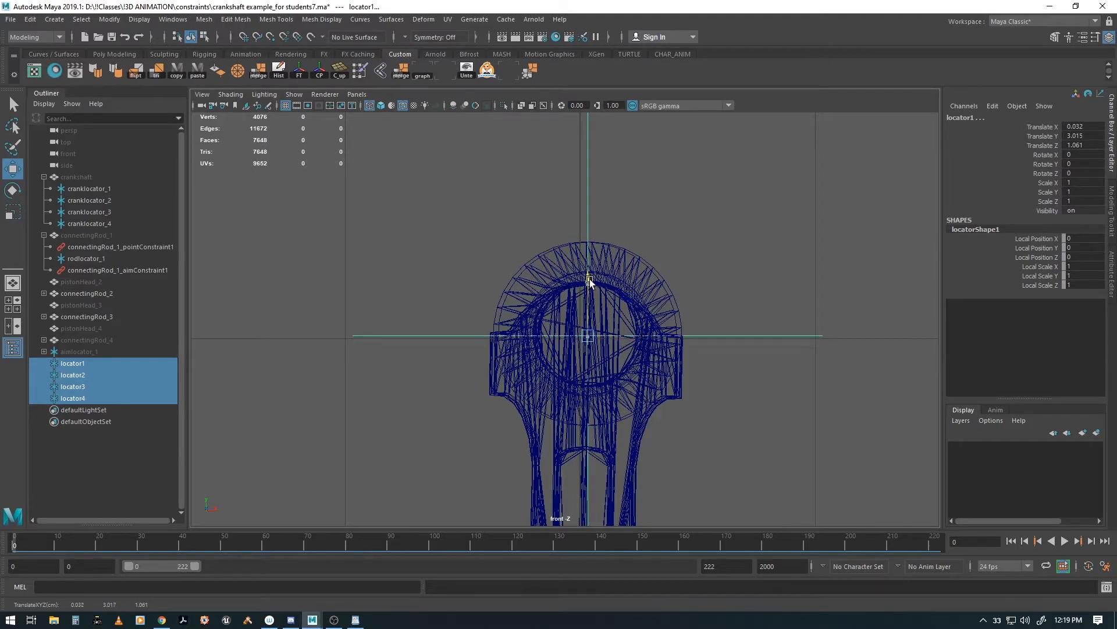
{"action": "left_click_drag", "start_coordinate": [589, 284], "coordinate": [590, 280]}
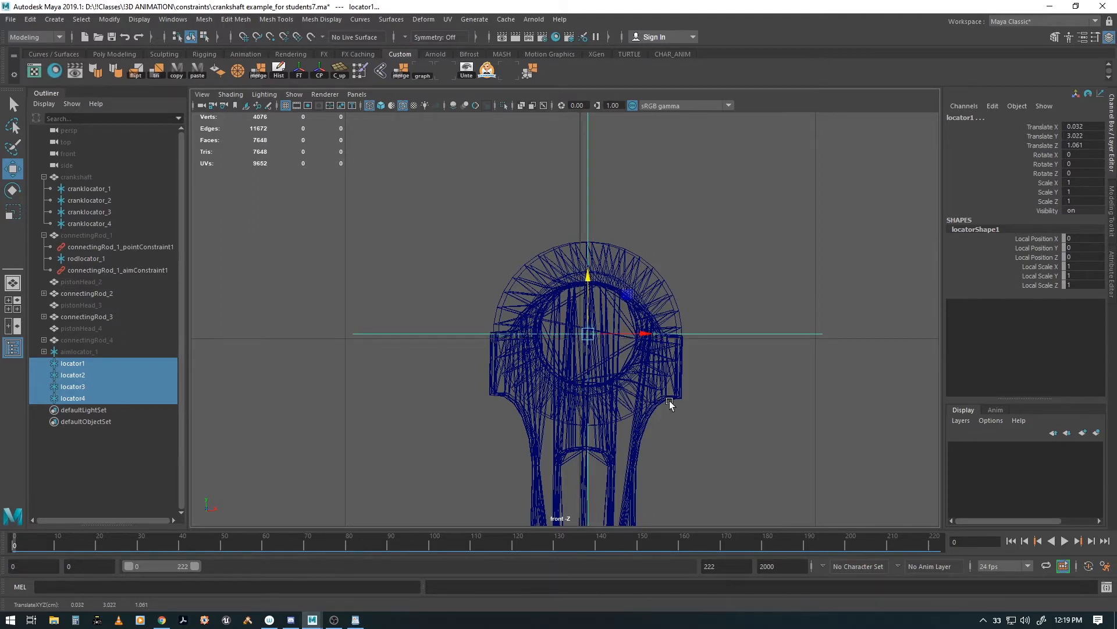
{"action": "middle_click_drag", "start_coordinate": [695, 409], "coordinate": [694, 380], "text": "alt"}
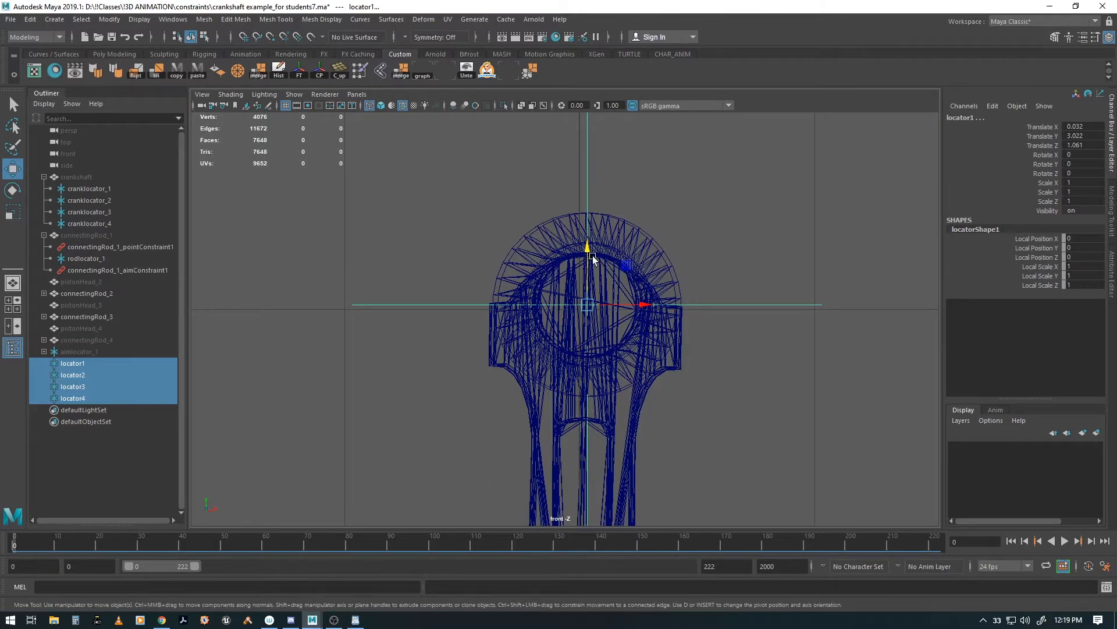
{"action": "left_click", "coordinate": [299, 75]}
In the perspective view, rename locator1 as rodlocator_2.
{"action": "key", "text": "space"}
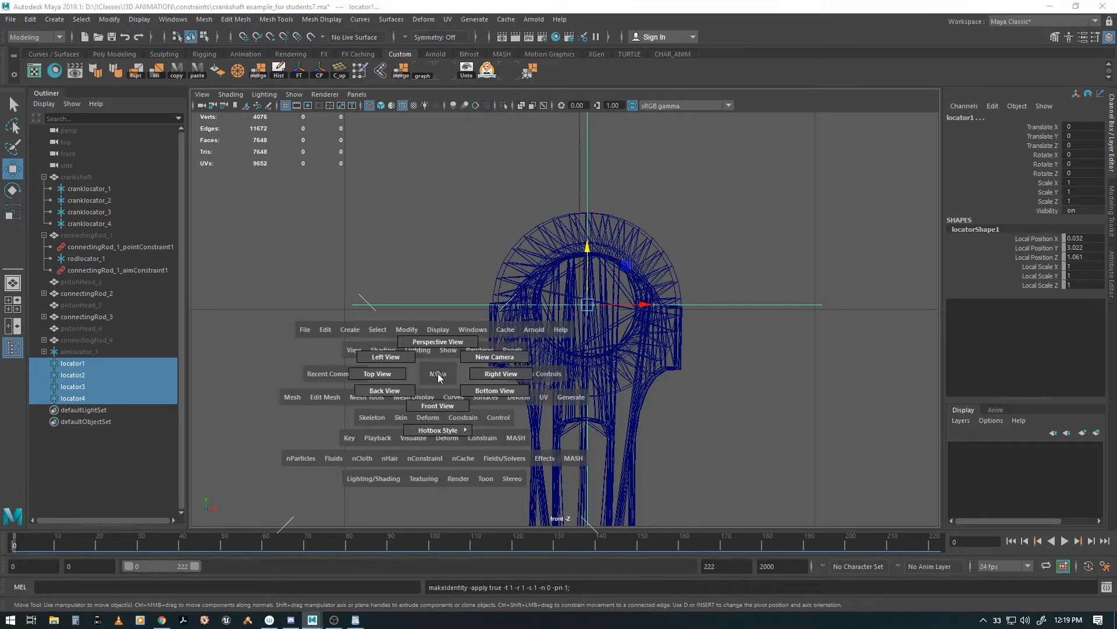
{"action": "left_click_drag", "start_coordinate": [438, 377], "coordinate": [438, 350]}
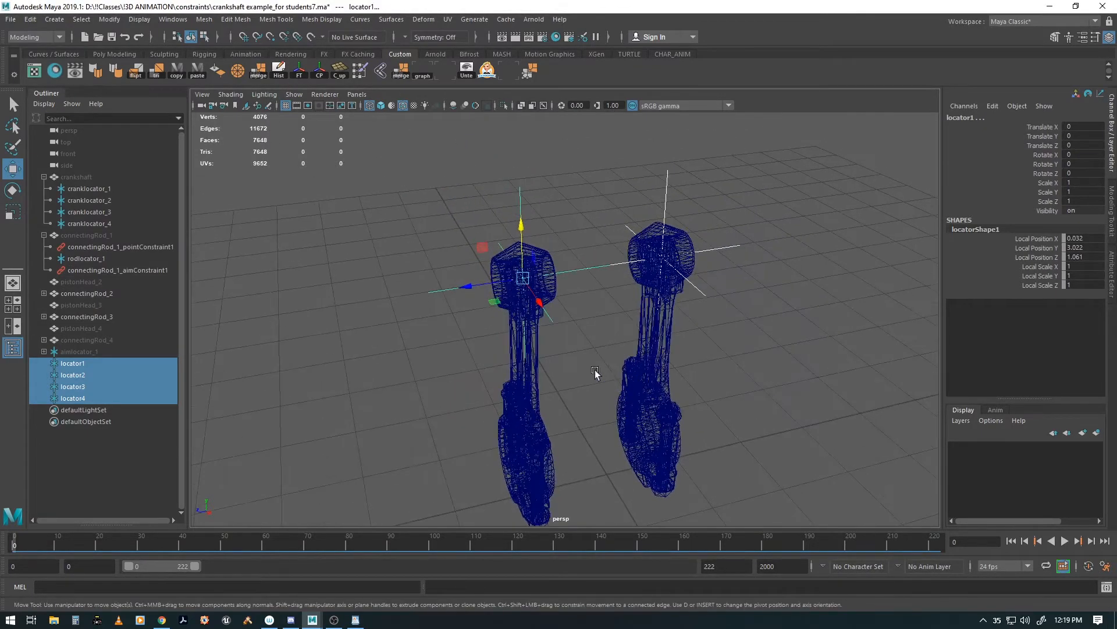
{"action": "left_click", "coordinate": [582, 361]}
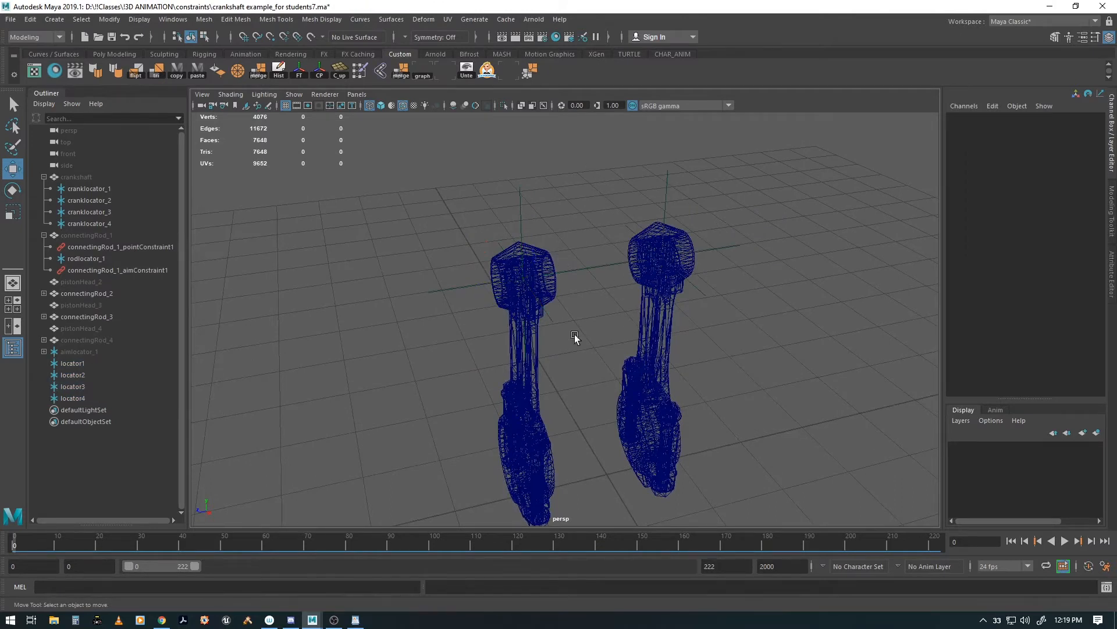
{"action": "left_click", "coordinate": [68, 362]}
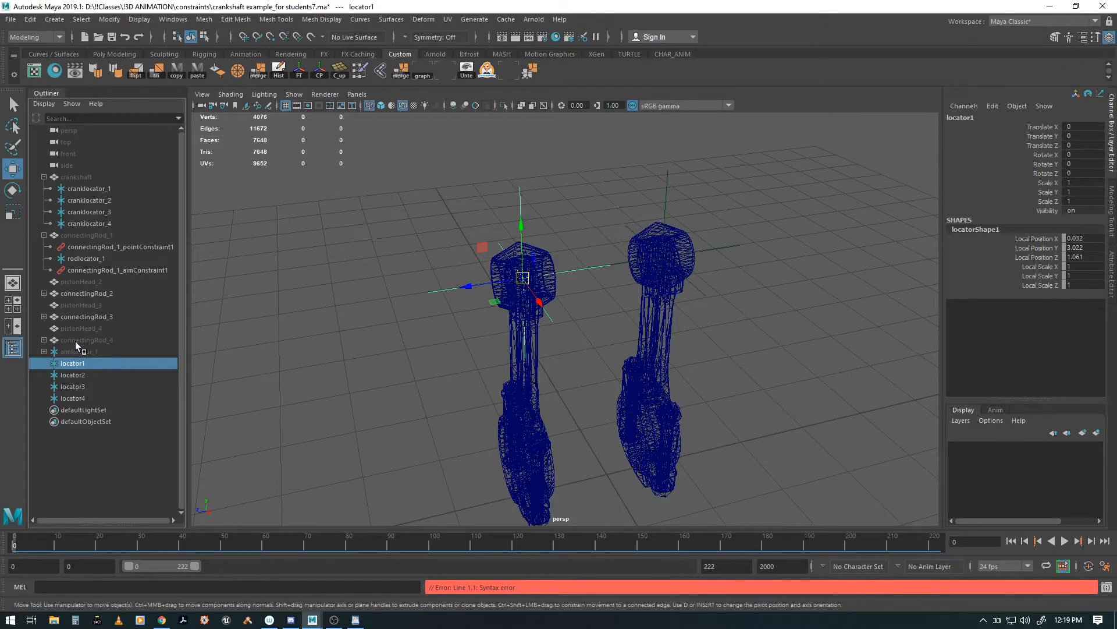
{"action": "double_click", "coordinate": [75, 362]}
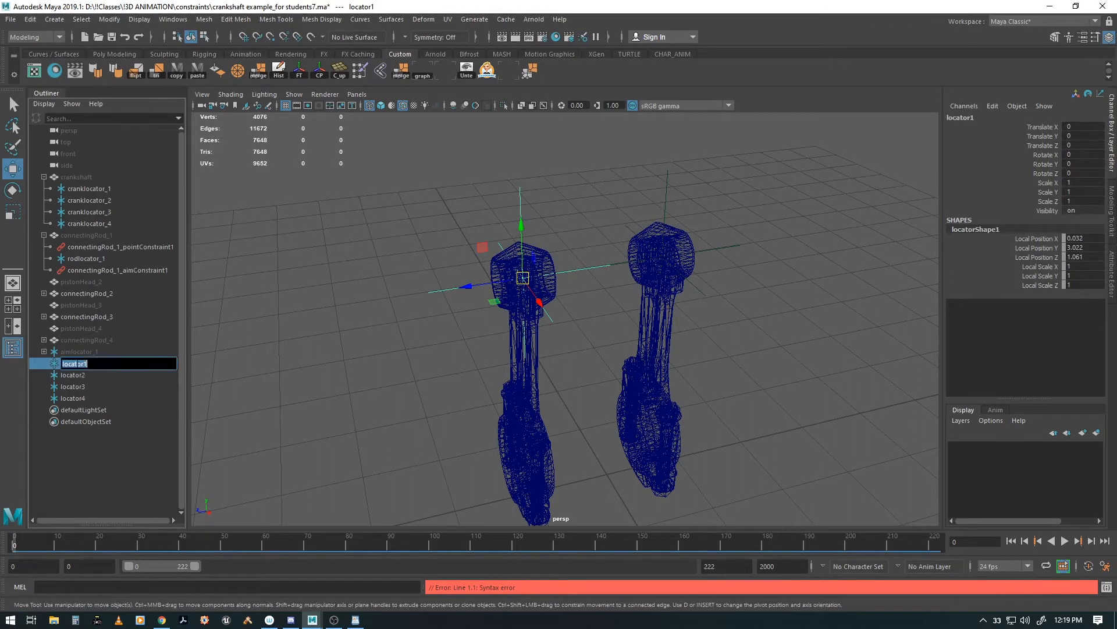
{"action": "key", "text": "Return"}
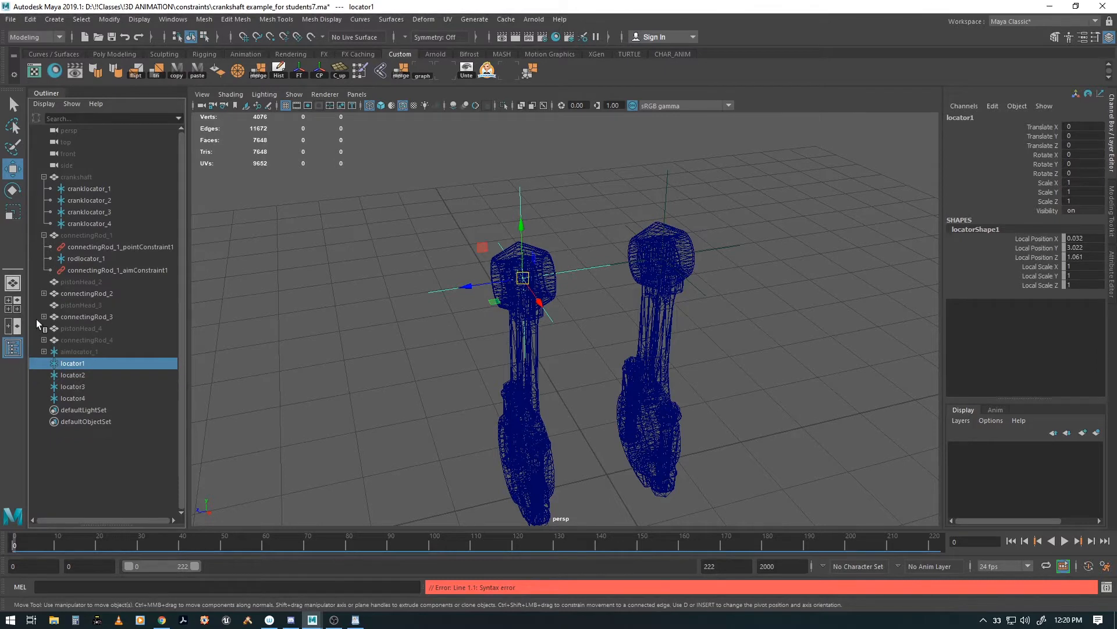
{"action": "double_click", "coordinate": [66, 363]}
{"action": "type", "text": "rcdlocator_2"}
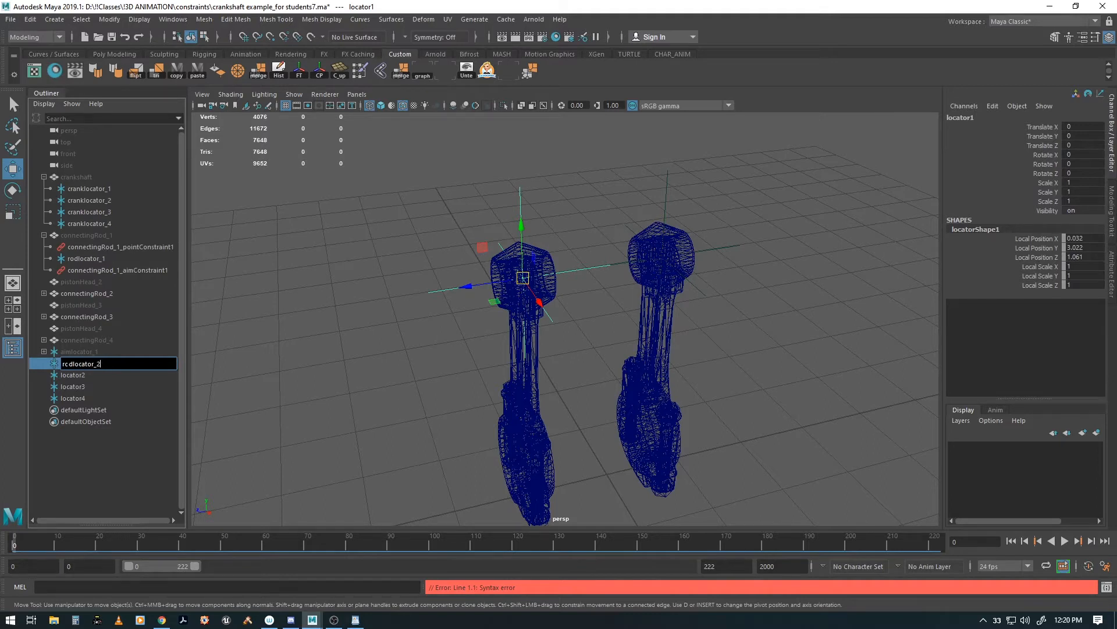
{"action": "key", "text": "Return"}
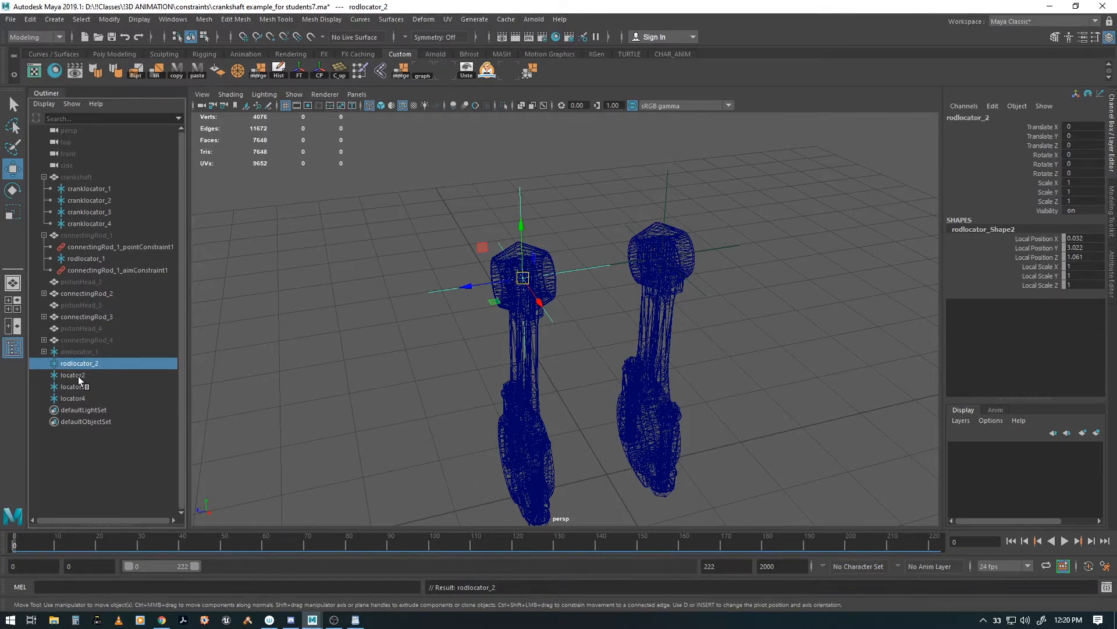
Rename locator2 as aimlocator_2.
{"action": "double_click", "coordinate": [78, 376]}
{"action": "type", "text": "aimlocat"}
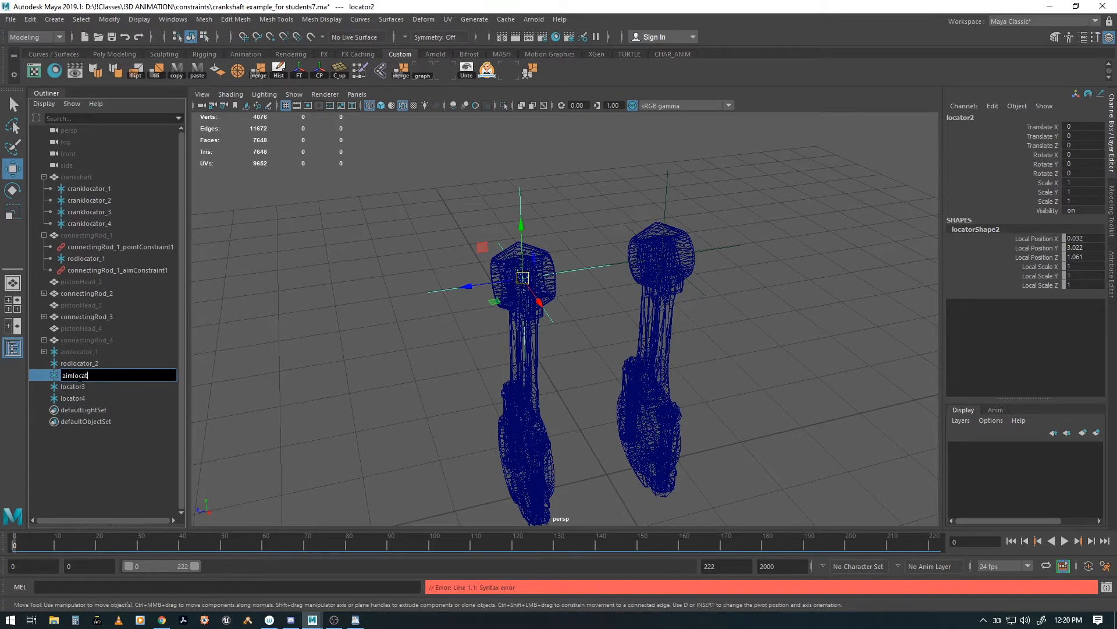
{"action": "type", "text": "or_2"}
{"action": "key", "text": "Return"}
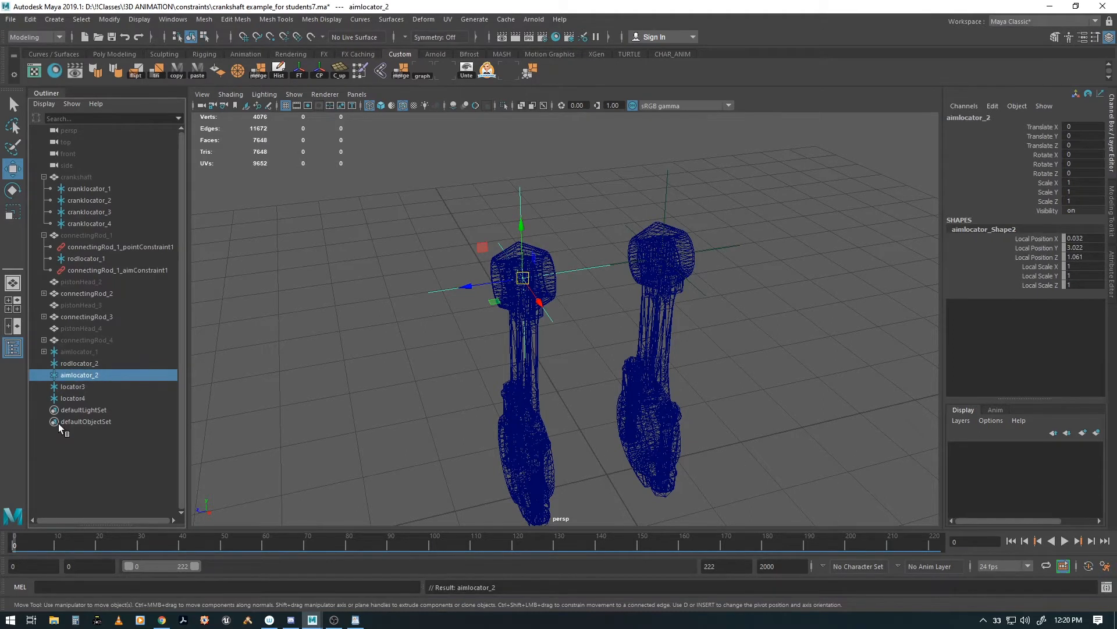
Rename locator3 as rodlocator_3 and locator4 as aimlocator_3.
{"action": "double_click", "coordinate": [77, 385]}
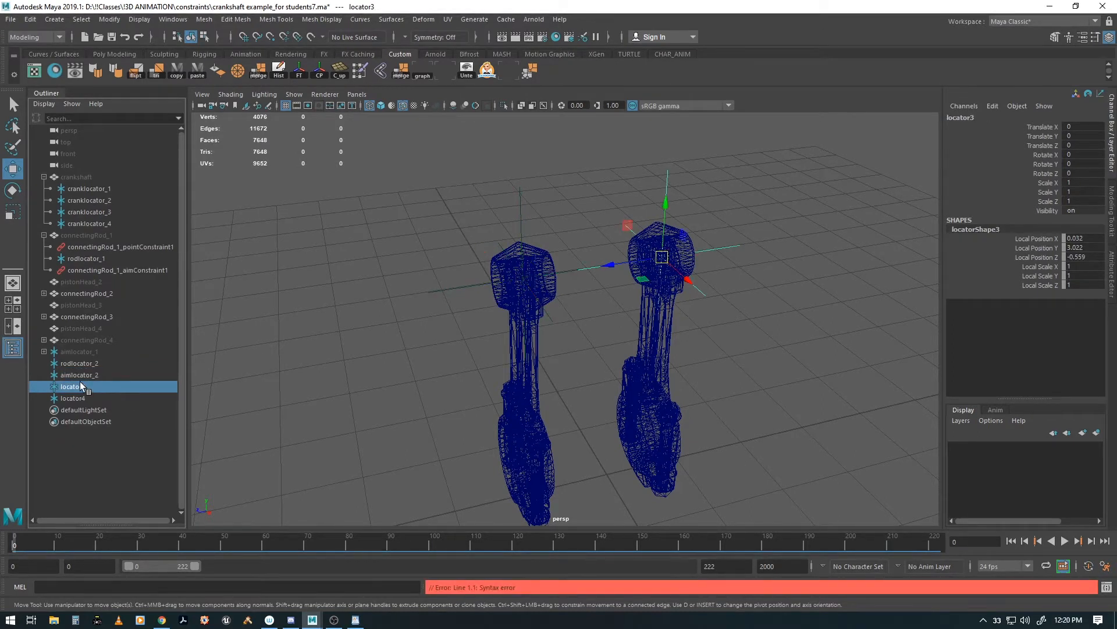
{"action": "type", "text": "rodlocator"}
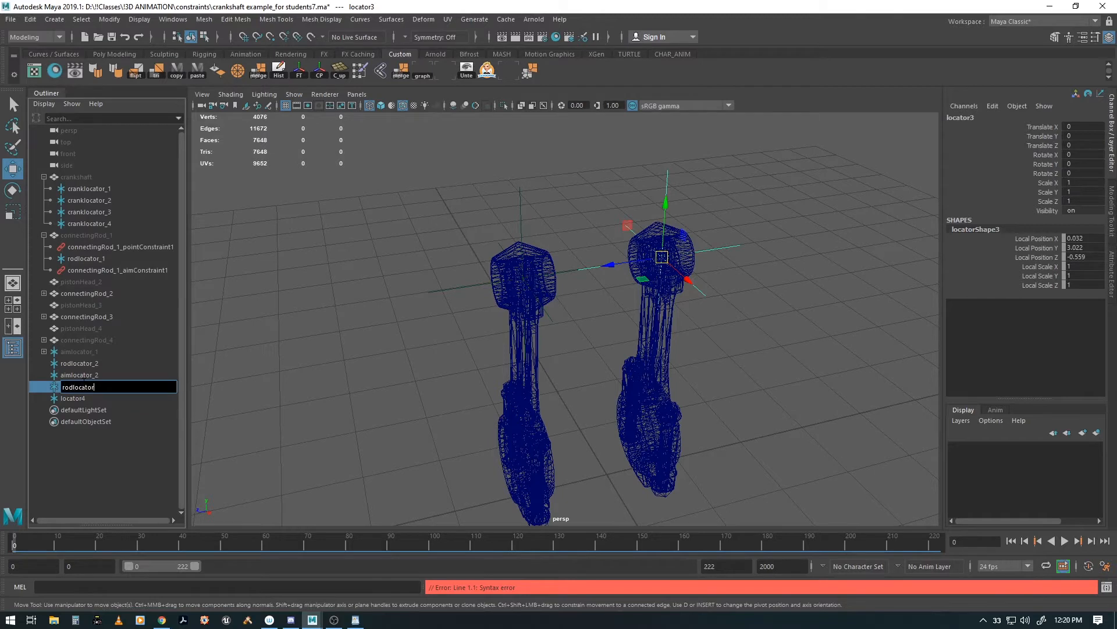
{"action": "type", "text": "_3"}
{"action": "key", "text": "Return"}
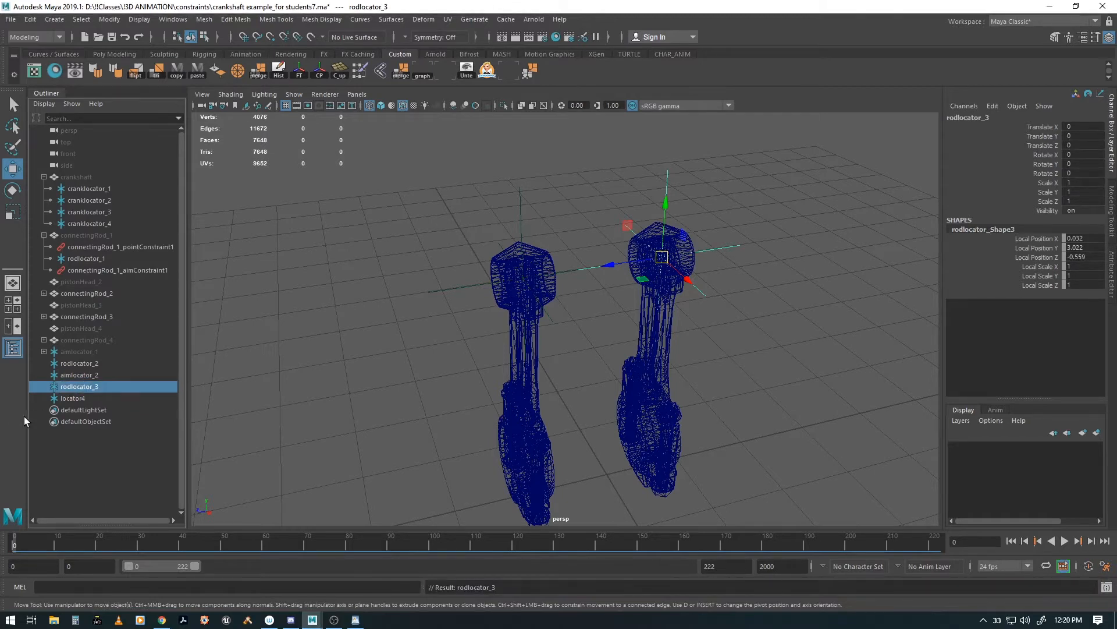
{"action": "double_click", "coordinate": [69, 398]}
{"action": "type", "text": "ai"}
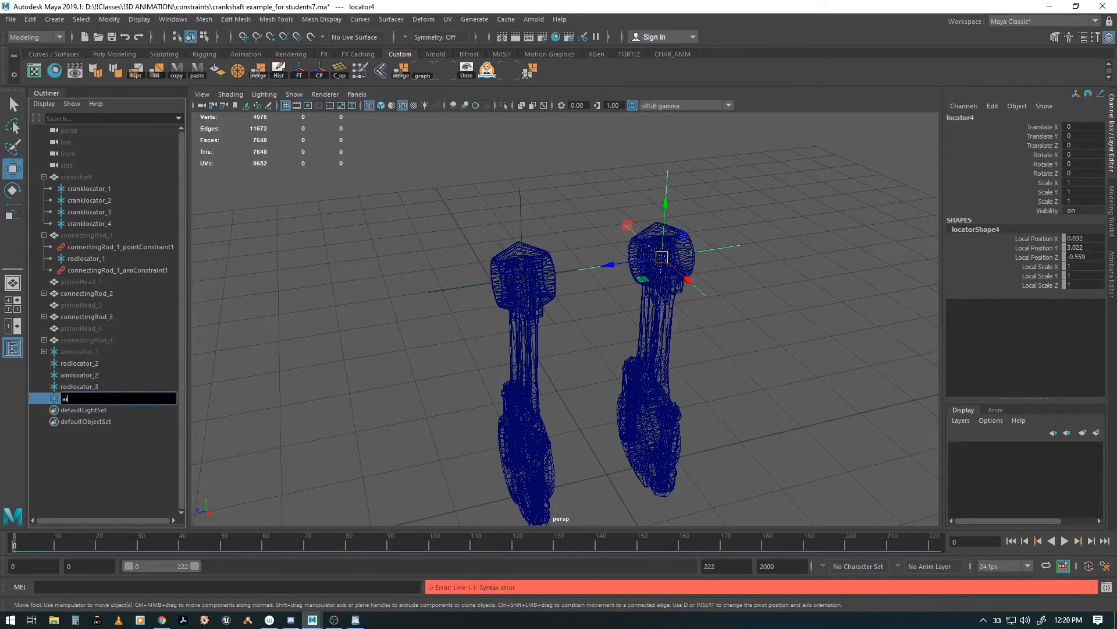
{"action": "type", "text": "mlocator_3"}
{"action": "key", "text": "Return"}
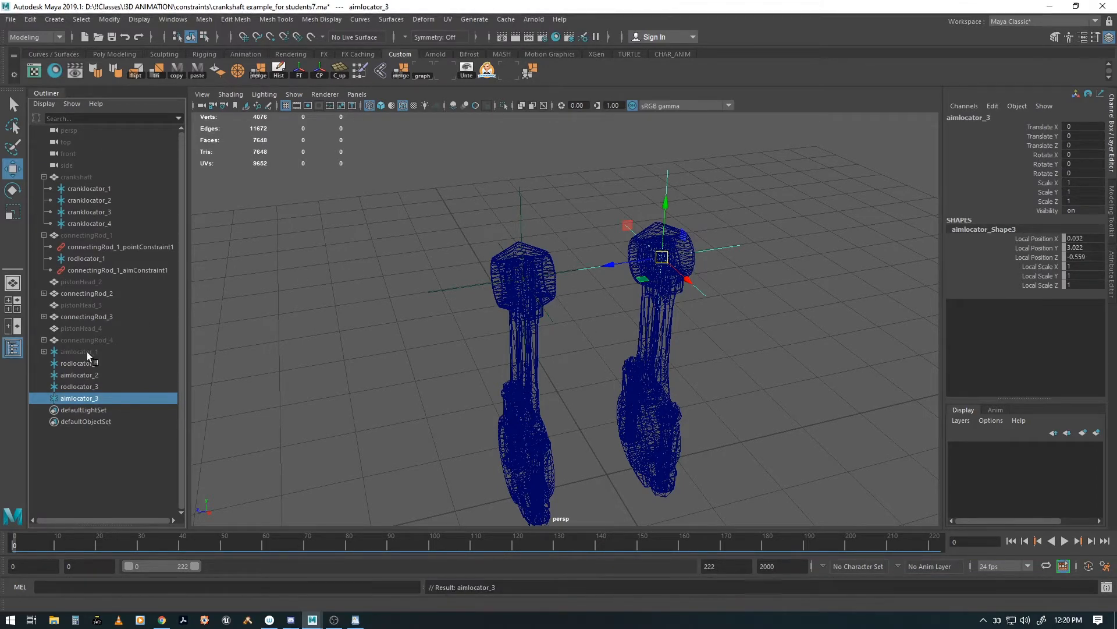
Select rodlocator_3 and aimlocator_3 together and show all hidden objects in the scene.
{"action": "left_click", "coordinate": [75, 386], "text": "ctrl"}
{"action": "key", "text": "f"}
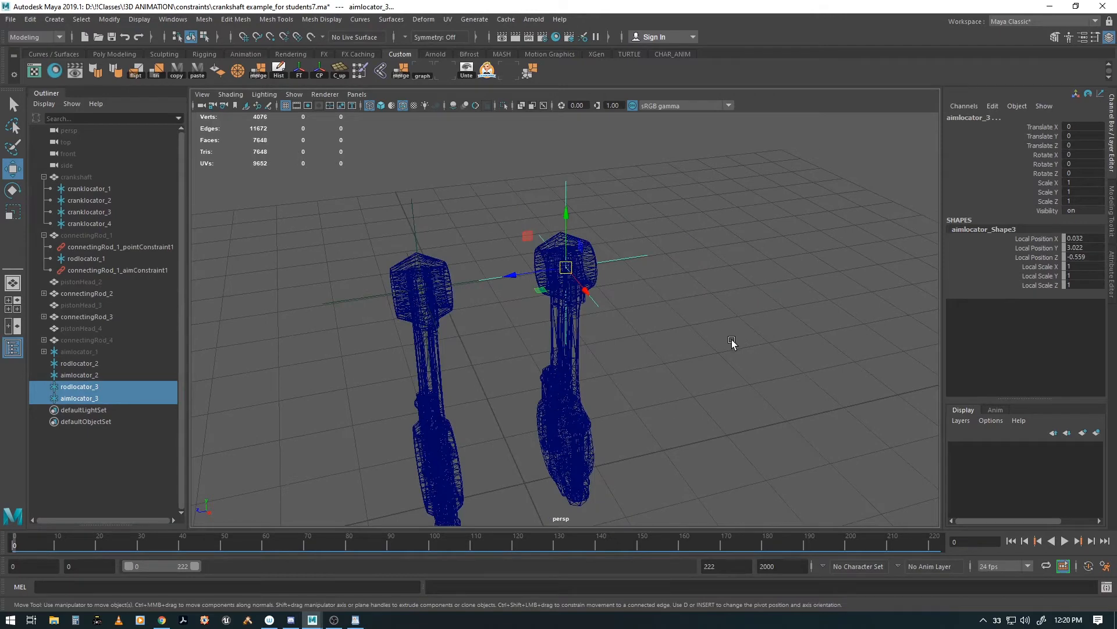
{"action": "key", "text": "space"}
{"action": "left_click", "coordinate": [738, 249]}
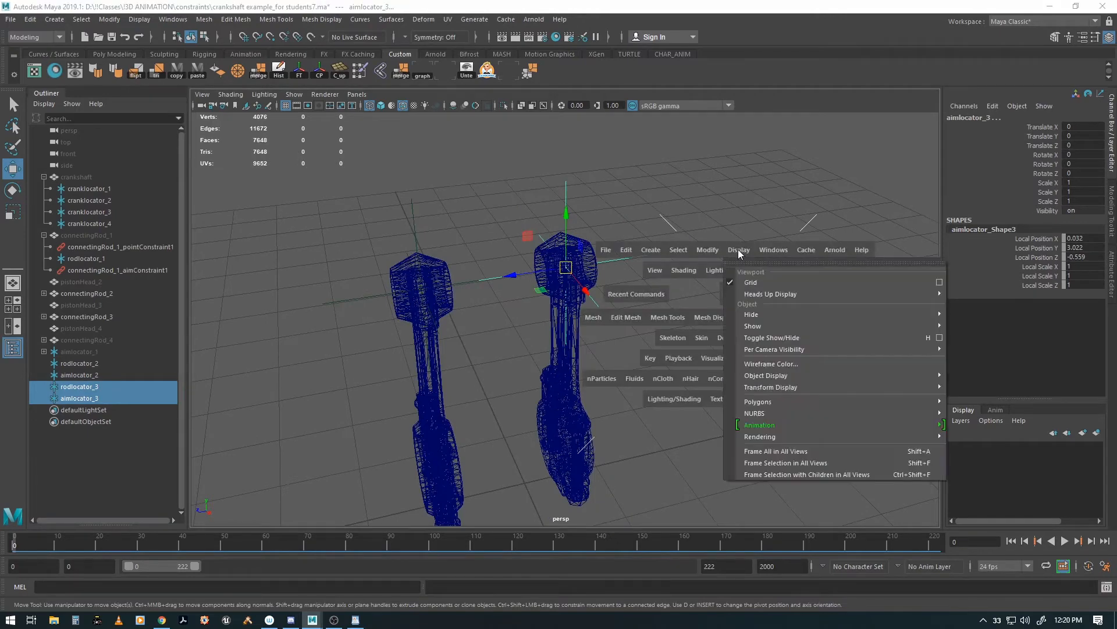
{"action": "mouse_move", "coordinate": [760, 323]}
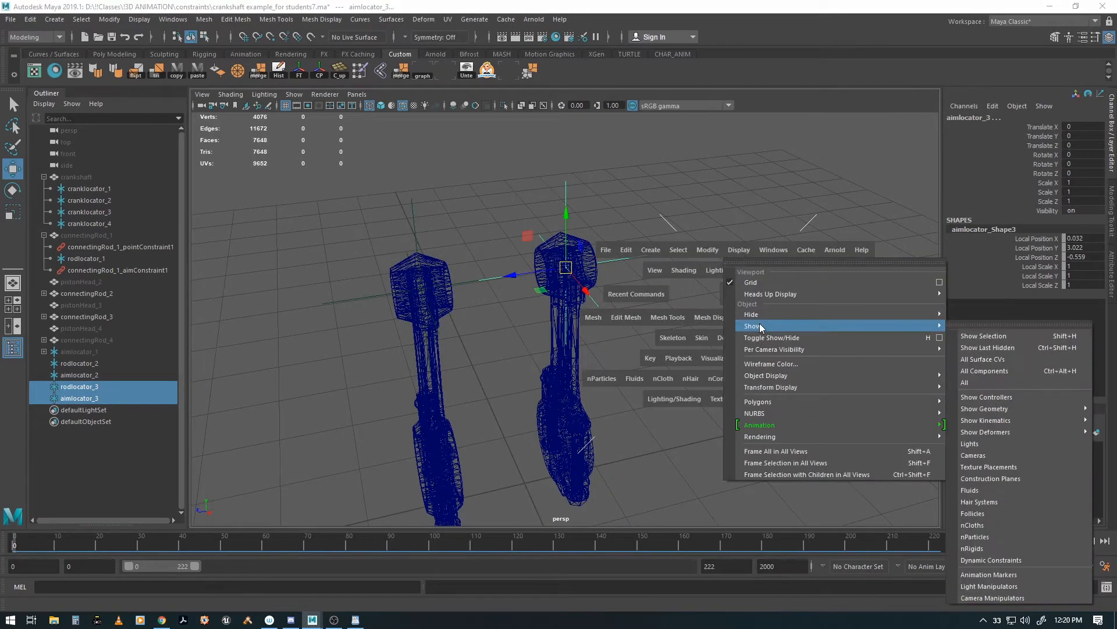
{"action": "left_click", "coordinate": [983, 382]}
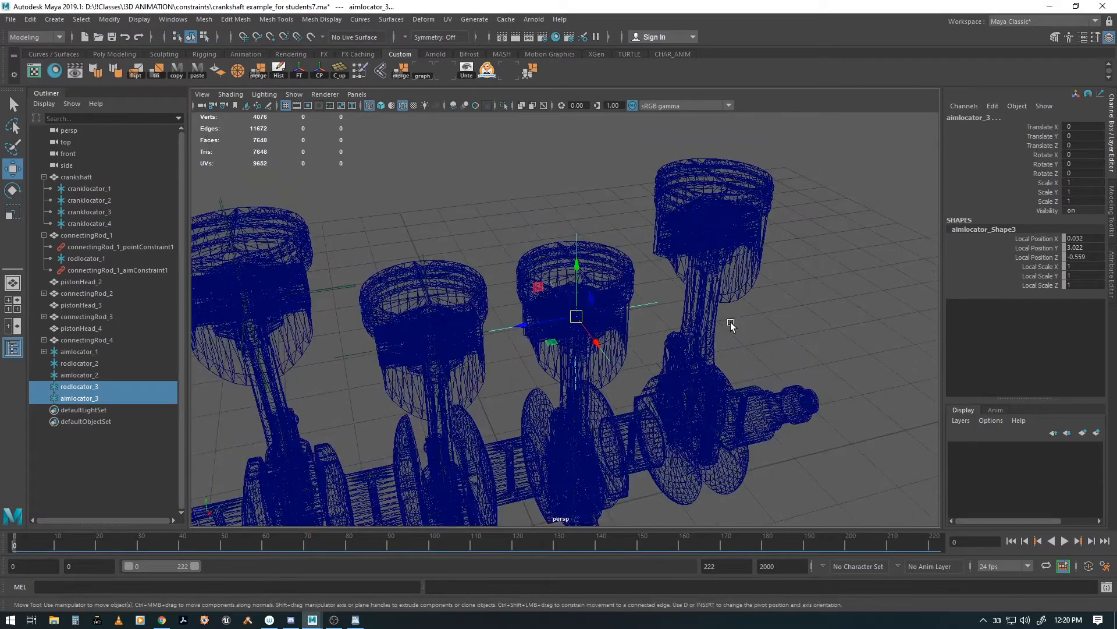
Add connectingRod_4 to the selected locators and hide all unselected objects.
{"action": "left_click", "coordinate": [706, 313]}
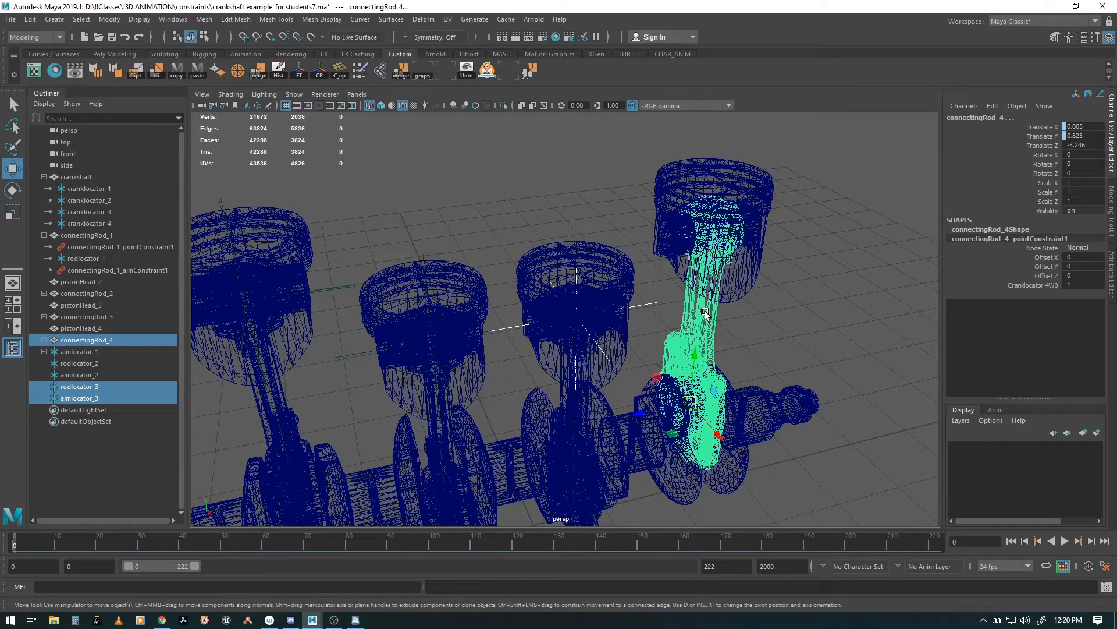
{"action": "key", "text": "alt+h"}
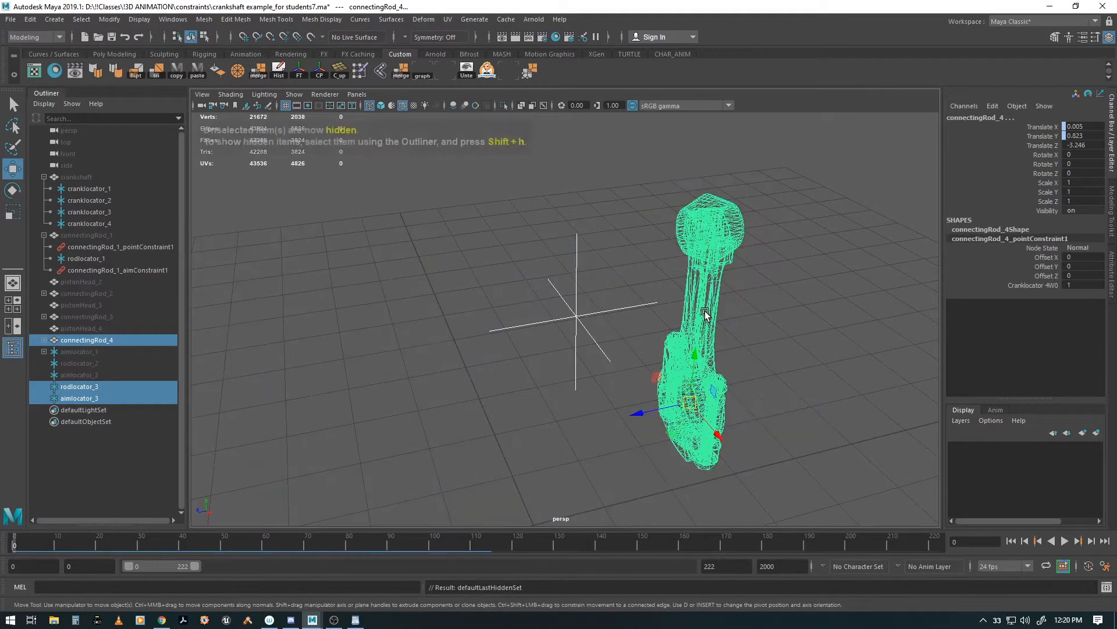
{"action": "left_click_drag", "start_coordinate": [676, 324], "coordinate": [663, 304], "text": "alt"}
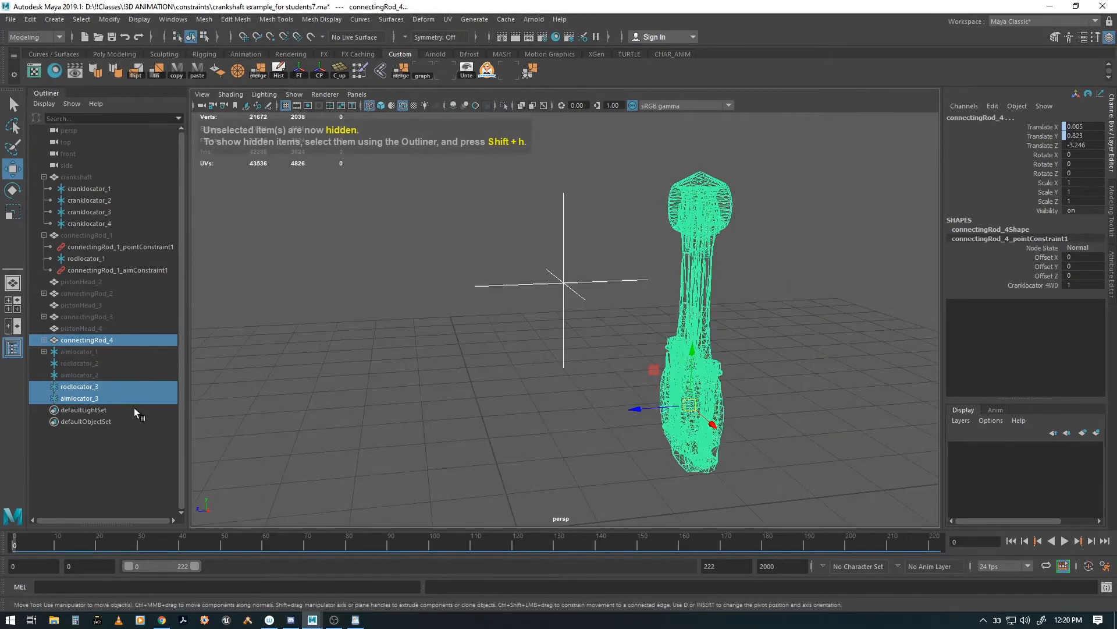
Duplicate rodlocator_3 and aimlocator_3 and move the copies about -1.61 along Z to connectingRod_4.
{"action": "left_click", "coordinate": [118, 449]}
{"action": "left_click", "coordinate": [81, 385]}
{"action": "left_click", "coordinate": [84, 398], "text": "ctrl"}
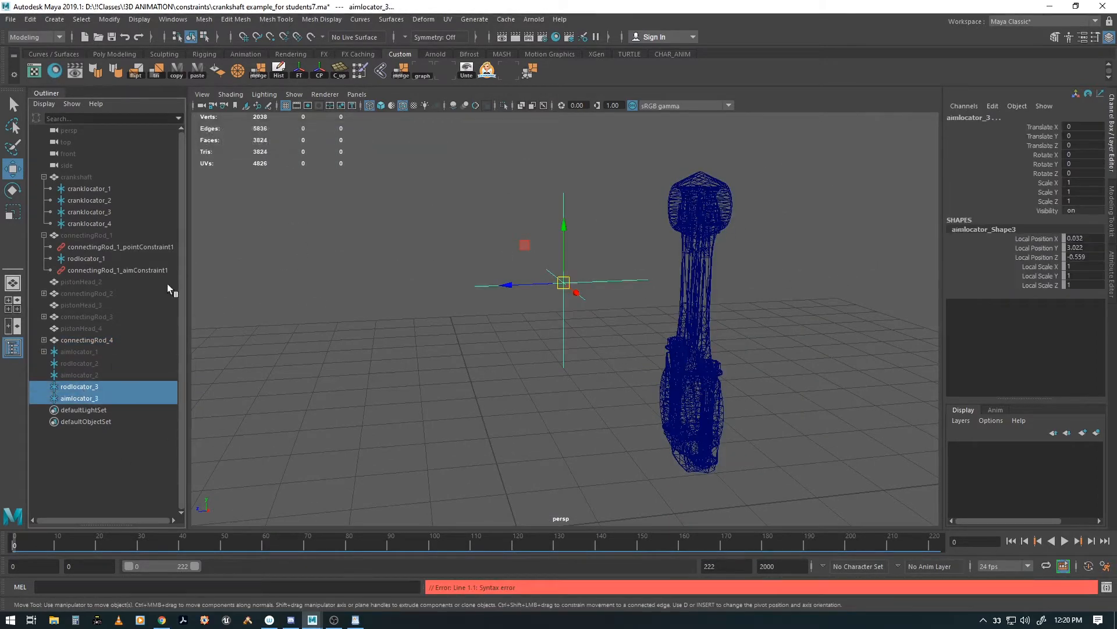
{"action": "key", "text": "ctrl+d"}
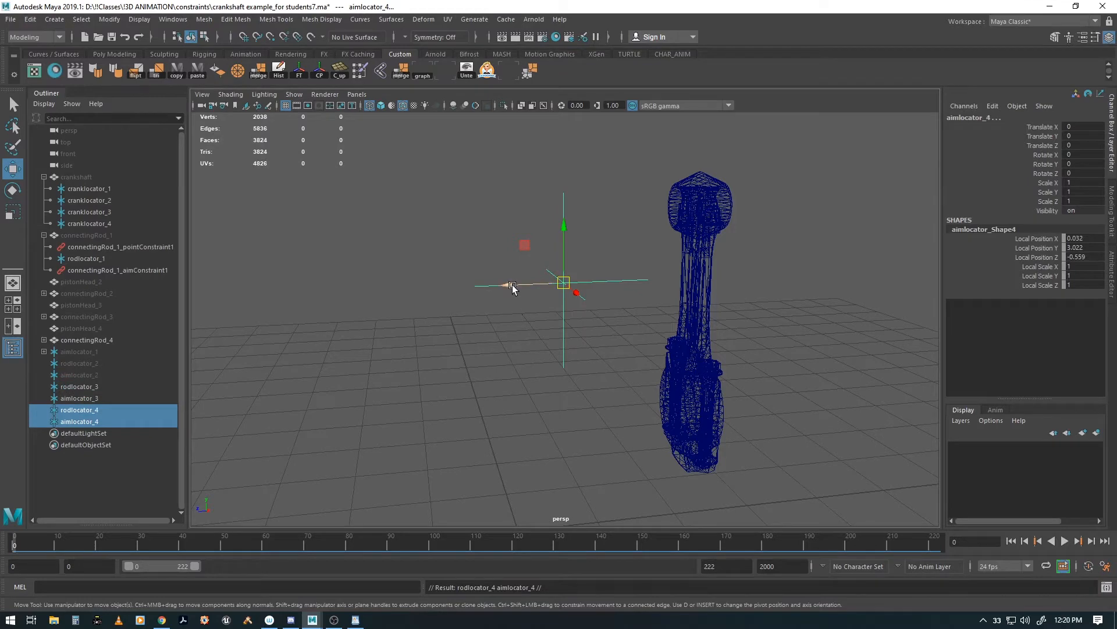
{"action": "left_click_drag", "start_coordinate": [511, 289], "coordinate": [646, 297]}
{"action": "left_click_drag", "start_coordinate": [713, 349], "coordinate": [687, 334], "text": "alt"}
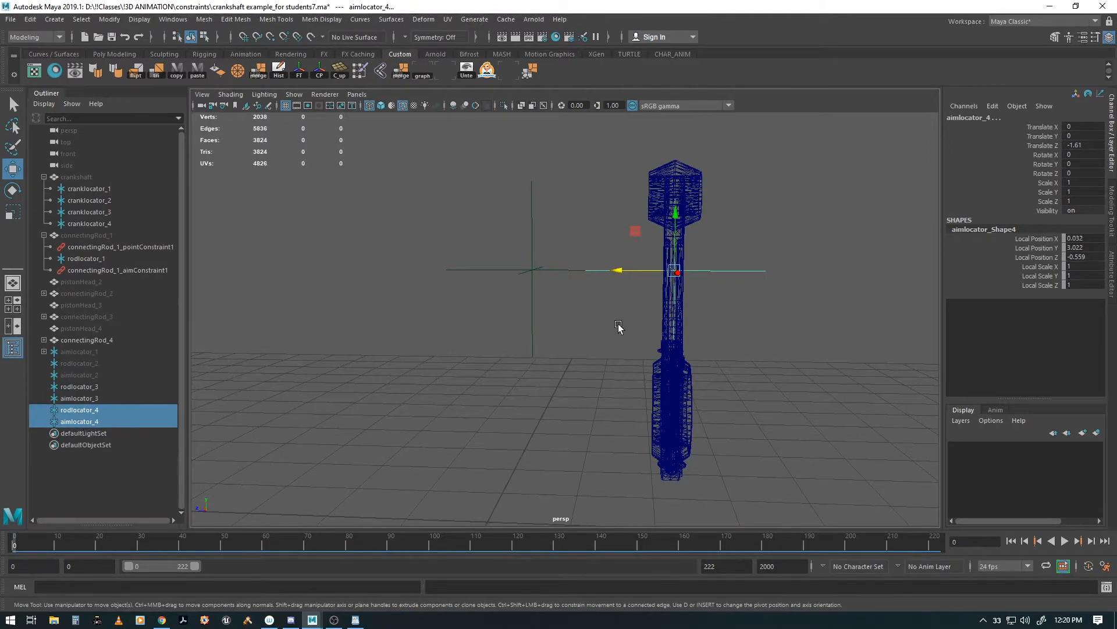
In the side view, center rodlocator_4 and aimlocator_4 in connectingRod_4's upper end, at about Translate Y 0.821 and Z -1.597.
{"action": "key", "text": "space"}
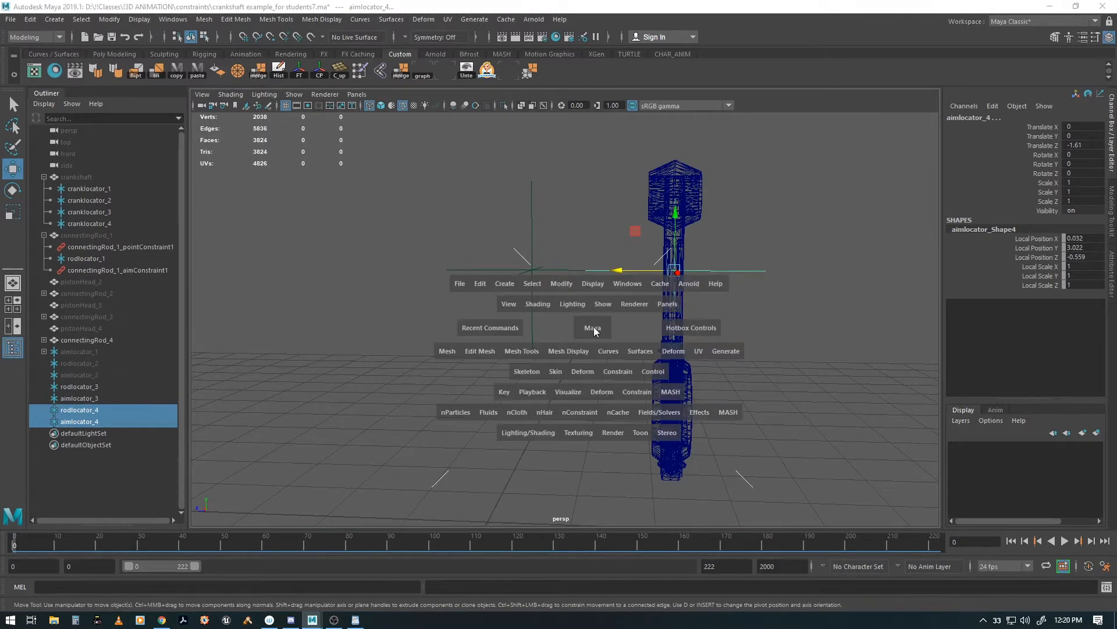
{"action": "left_click_drag", "start_coordinate": [594, 331], "coordinate": [644, 334]}
{"action": "middle_click_drag", "start_coordinate": [687, 338], "coordinate": [560, 412], "text": "alt"}
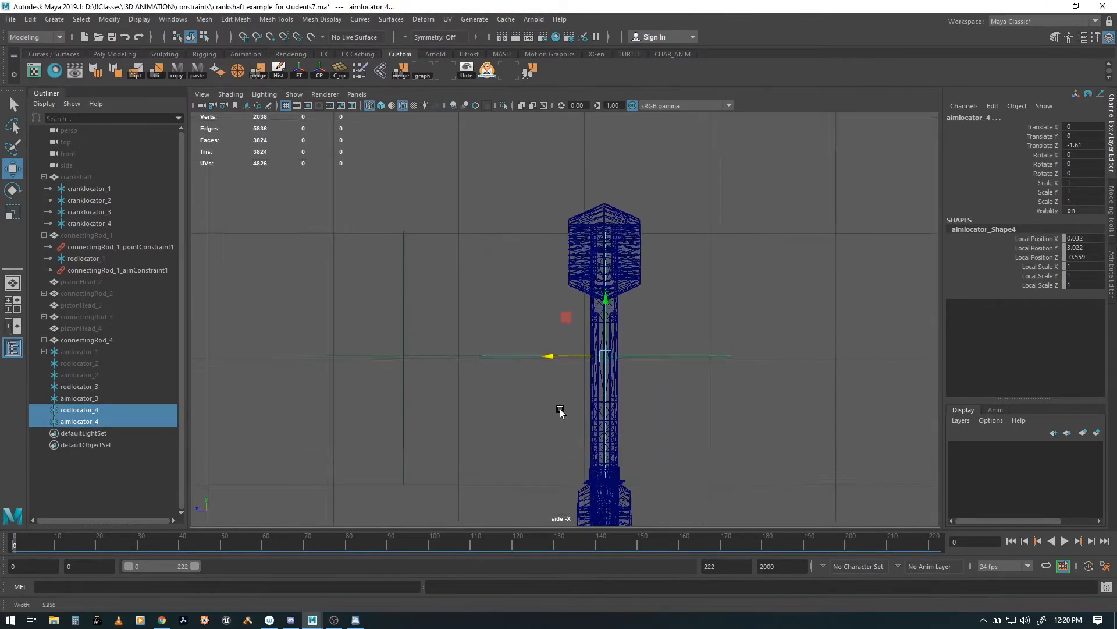
{"action": "right_click_drag", "start_coordinate": [560, 412], "coordinate": [749, 419], "text": "alt"}
{"action": "middle_click_drag", "start_coordinate": [748, 419], "coordinate": [745, 420], "text": "alt"}
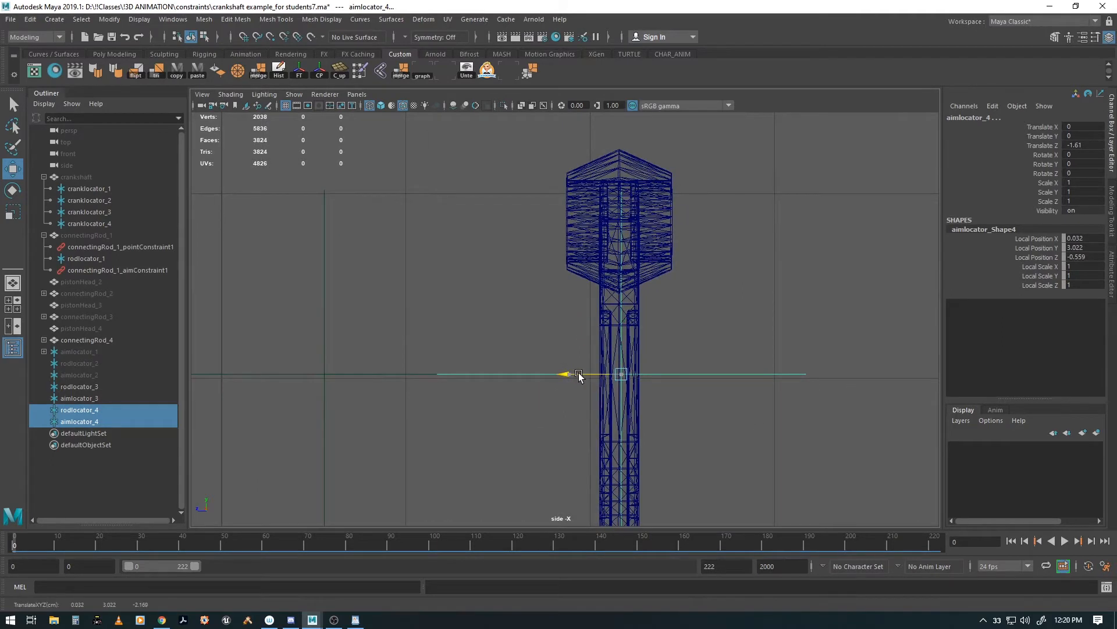
{"action": "left_click_drag", "start_coordinate": [627, 323], "coordinate": [636, 170]}
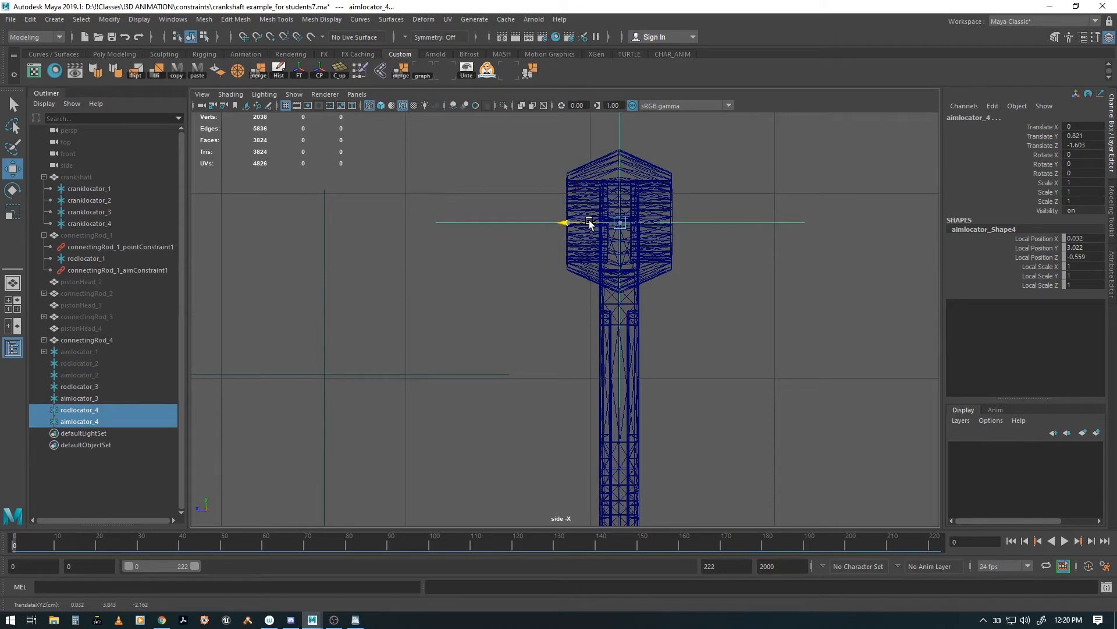
{"action": "left_click_drag", "start_coordinate": [589, 221], "coordinate": [588, 221]}
In the front view, fine-tune both locators to about Translate X -0.01, Y 0.828, and freeze their transformations.
{"action": "middle_click_drag", "start_coordinate": [550, 277], "coordinate": [507, 344], "text": "alt"}
{"action": "key", "text": "space"}
{"action": "left_click_drag", "start_coordinate": [504, 337], "coordinate": [505, 358]}
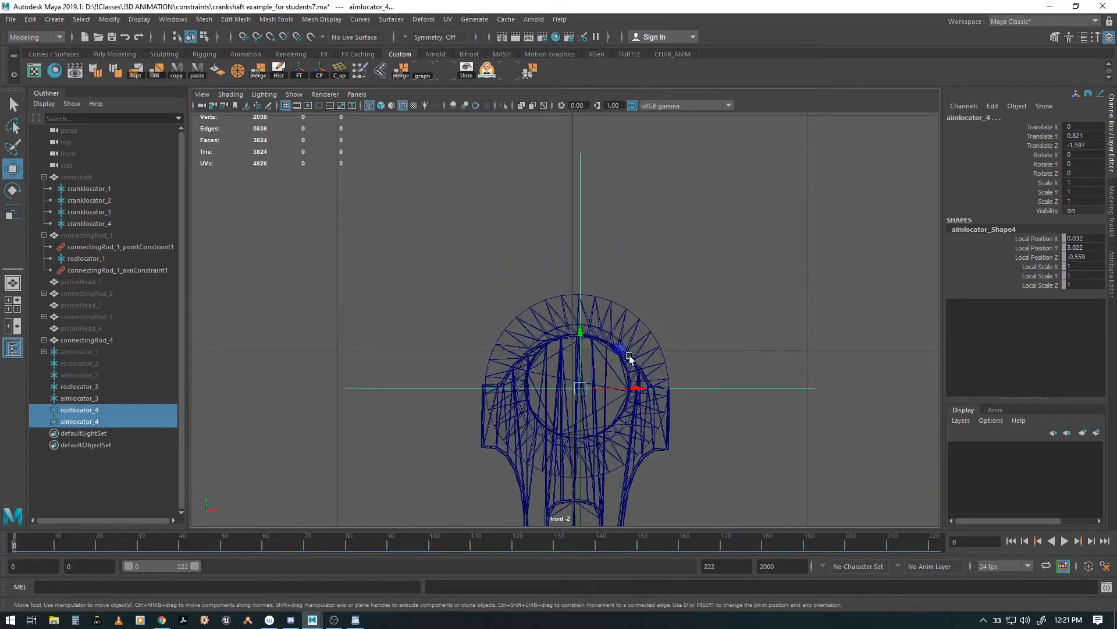
{"action": "left_click_drag", "start_coordinate": [620, 387], "coordinate": [617, 389]}
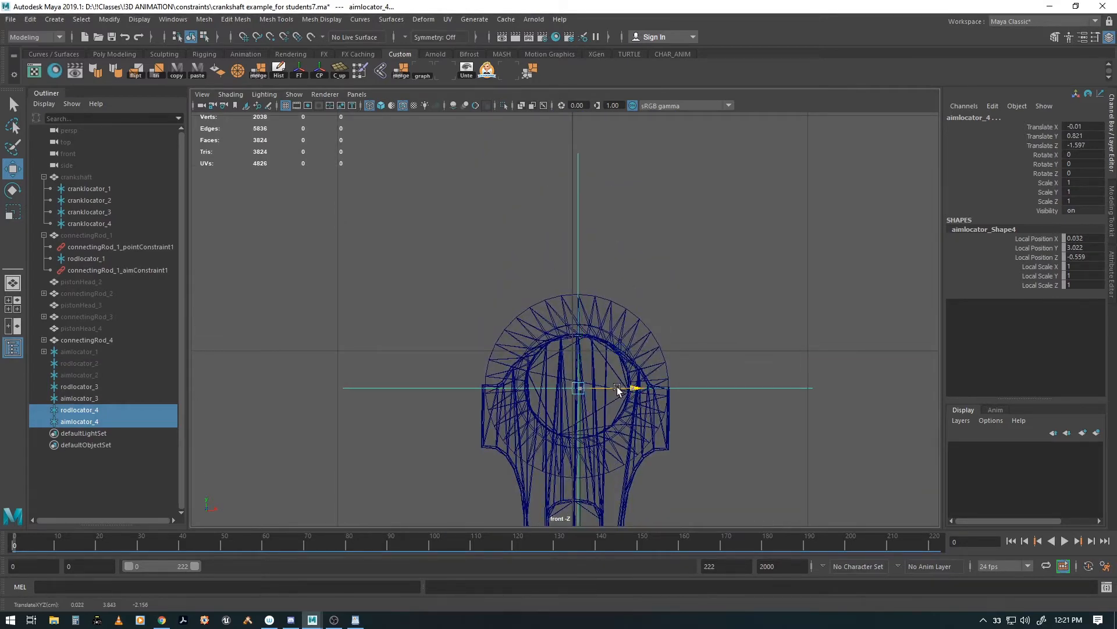
{"action": "left_click_drag", "start_coordinate": [579, 330], "coordinate": [579, 328]}
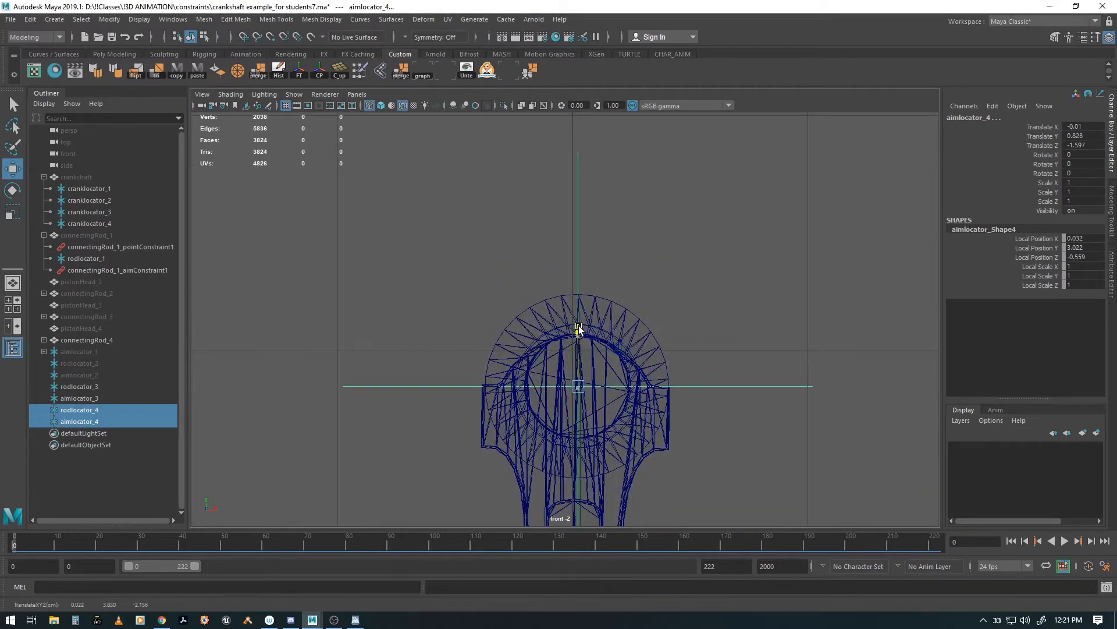
{"action": "left_click", "coordinate": [300, 71]}
Show all hidden objects in the perspective view and save the scene.
{"action": "middle_click_drag", "start_coordinate": [518, 333], "coordinate": [525, 313], "text": "alt"}
{"action": "key", "text": "space"}
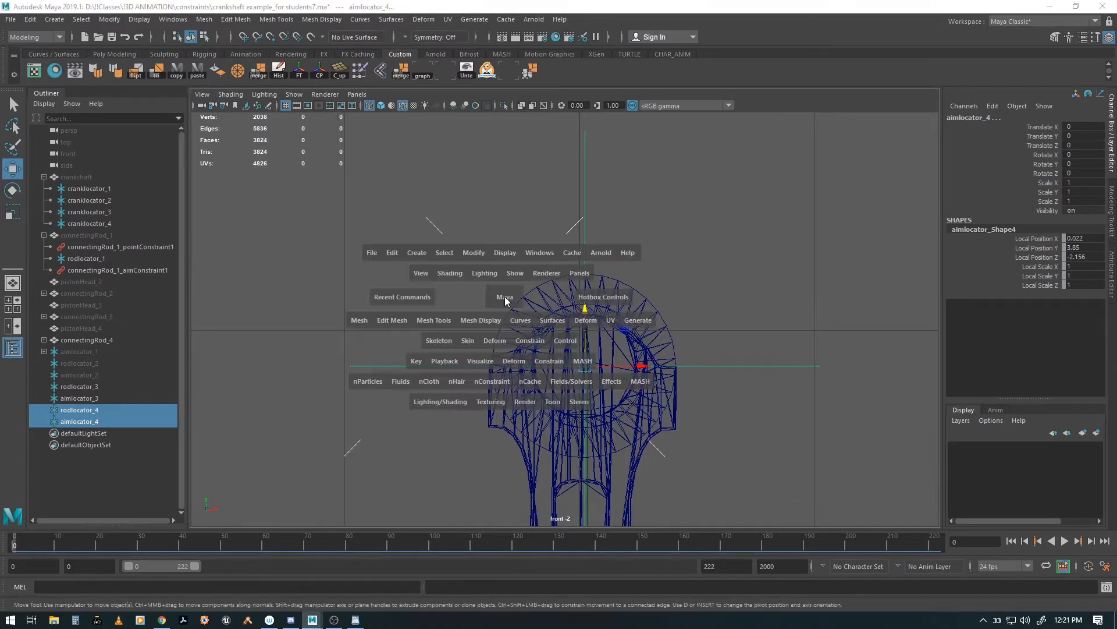
{"action": "left_click_drag", "start_coordinate": [505, 297], "coordinate": [507, 270]}
{"action": "left_click_drag", "start_coordinate": [499, 319], "coordinate": [496, 260], "text": "alt"}
{"action": "key", "text": "space"}
{"action": "left_click", "coordinate": [456, 165]}
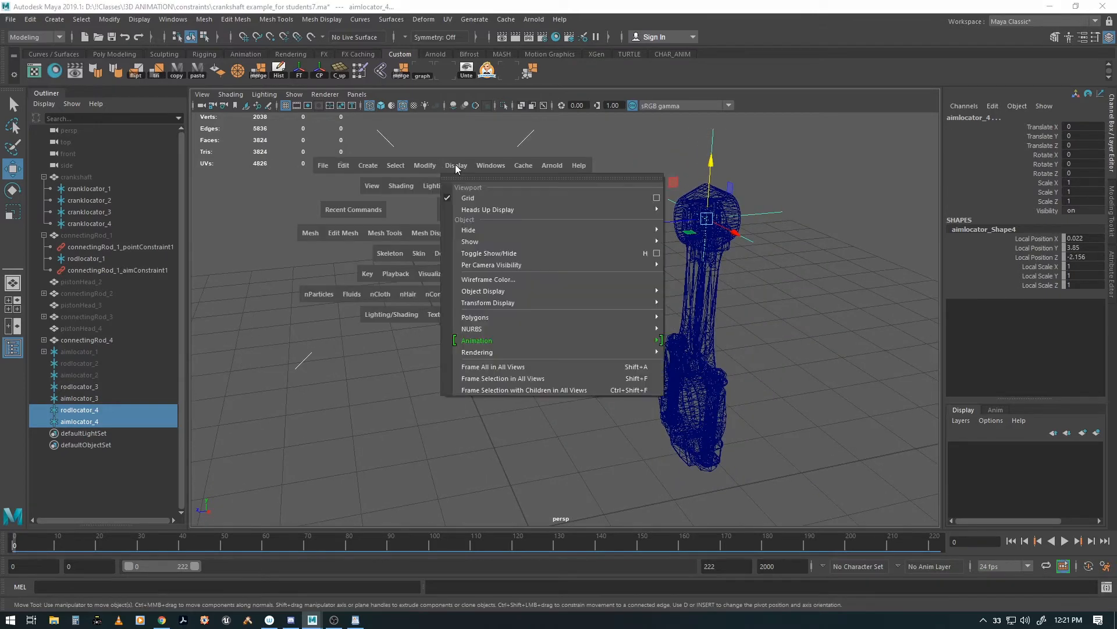
{"action": "mouse_move", "coordinate": [470, 233]}
{"action": "left_click", "coordinate": [684, 288]}
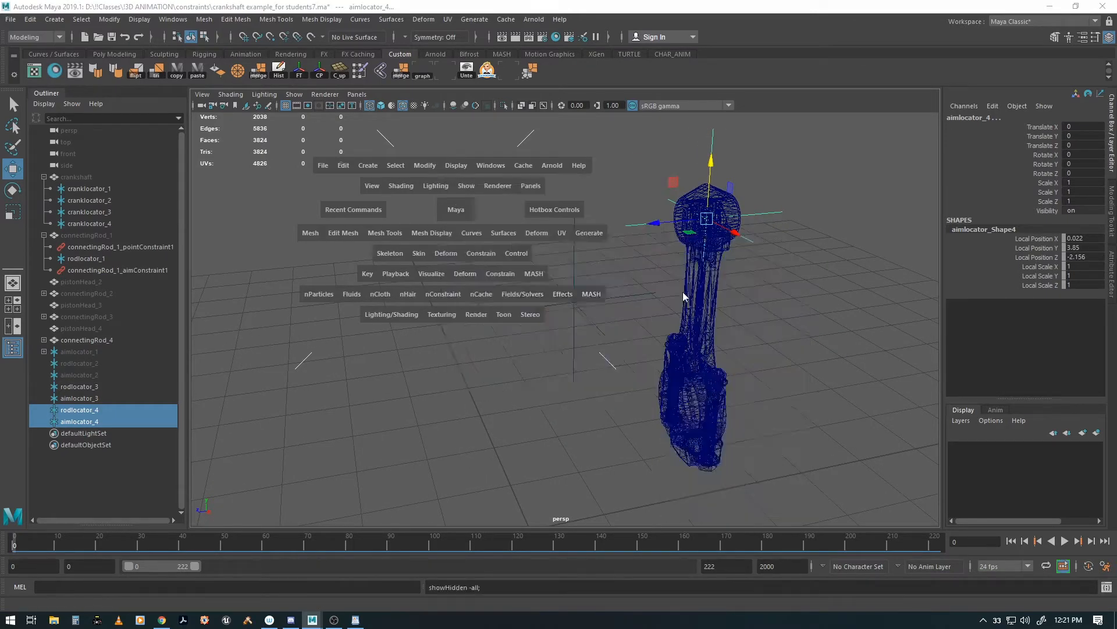
{"action": "mouse_move", "coordinate": [675, 288]}
{"action": "left_mouse_down", "text": "alt"}
{"action": "mouse_move", "coordinate": [696, 282]}
{"action": "mouse_move", "coordinate": [661, 287]}
{"action": "mouse_move", "coordinate": [685, 300]}
{"action": "left_mouse_up", "text": "alt"}
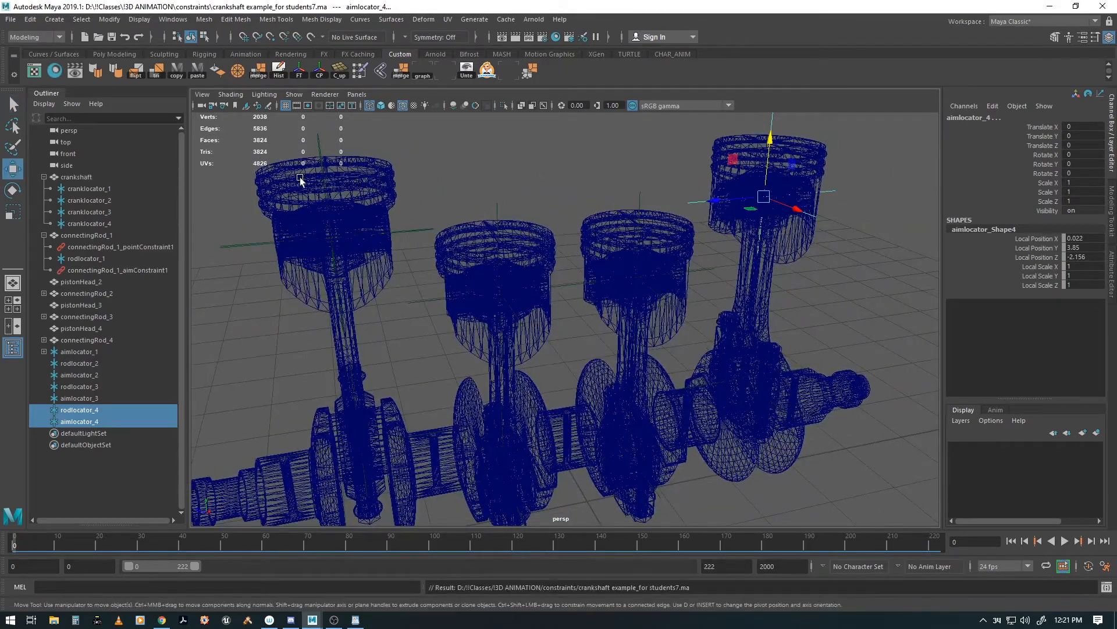
Hide connectingRod_1, rodlocator_1 and aimlocator_1, along with pistonHead_2, pistonHead_3 and pistonHead_4.
{"action": "left_click_drag", "start_coordinate": [250, 165], "coordinate": [357, 295]}
{"action": "key", "text": "ctrl+h"}
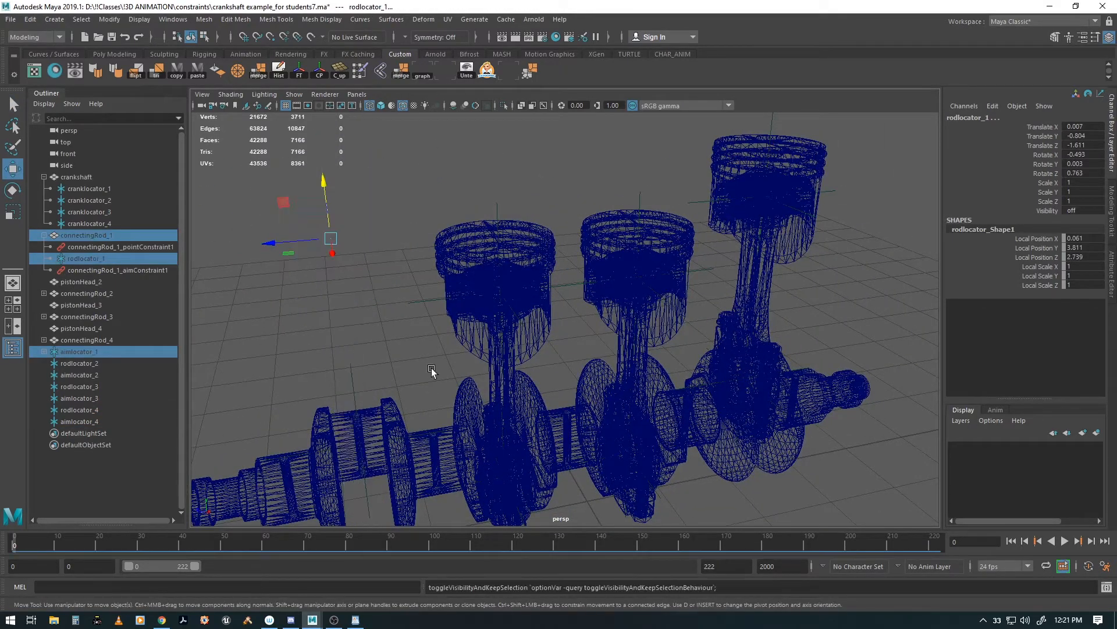
{"action": "left_click", "coordinate": [468, 265]}
{"action": "left_click", "coordinate": [586, 227], "text": "shift"}
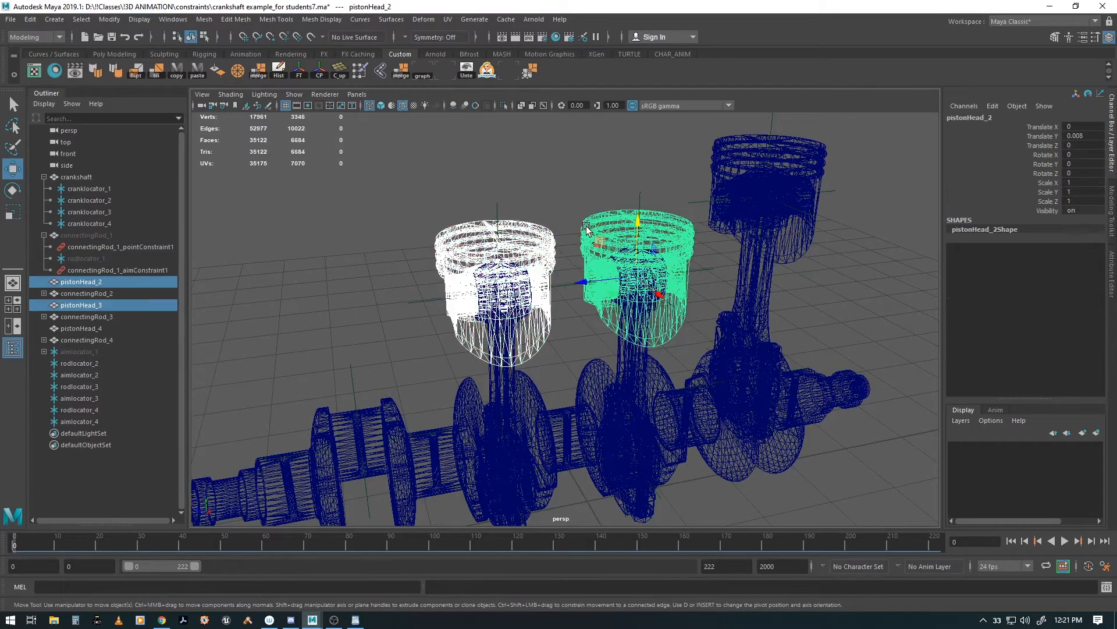
{"action": "left_click", "coordinate": [734, 136], "text": "shift"}
{"action": "key", "text": "ctrl+h"}
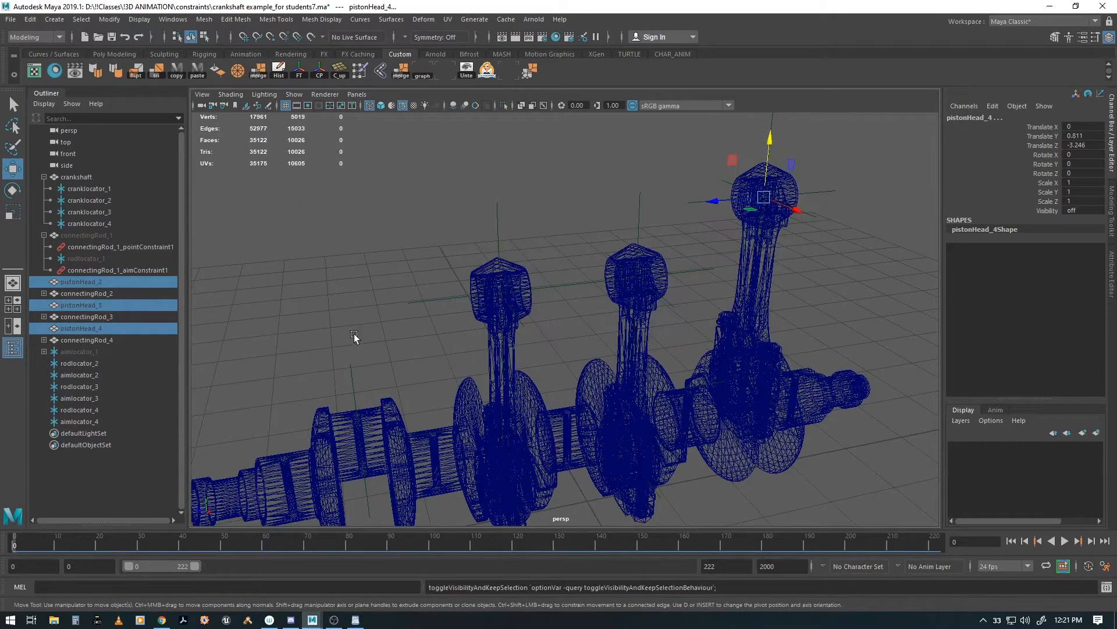
Play and scrub the crankshaft animation to examine how the three visible rods and their locators move.
{"action": "left_click", "coordinate": [354, 295]}
{"action": "key", "text": "alt+v"}
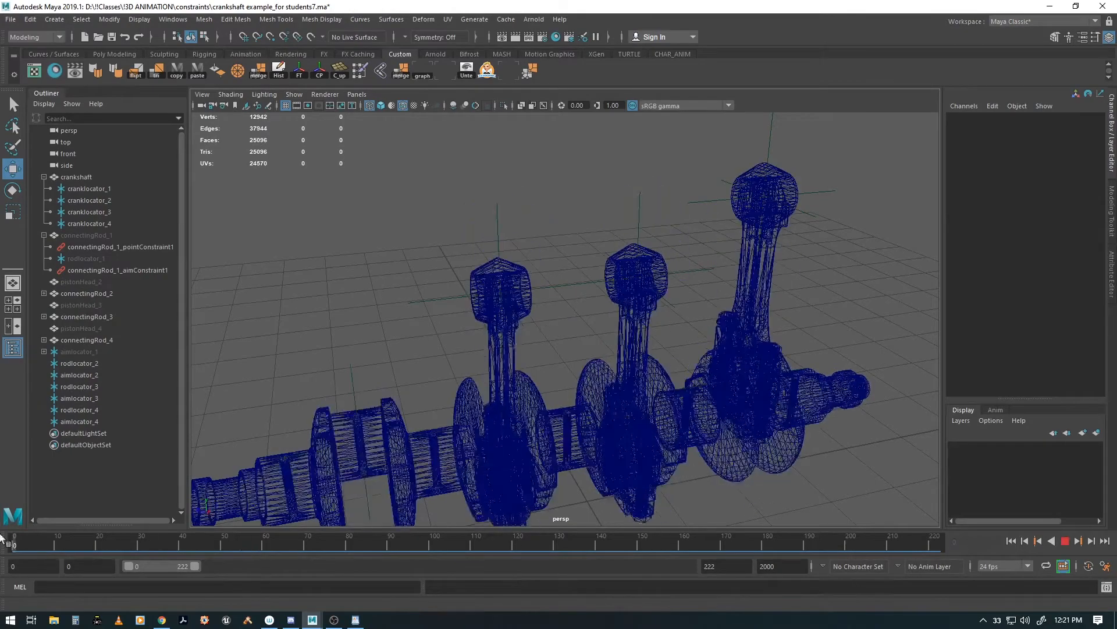
{"action": "mouse_move", "coordinate": [178, 515]}
{"action": "left_mouse_down"}
{"action": "mouse_move", "coordinate": [565, 523]}
{"action": "mouse_move", "coordinate": [656, 512]}
{"action": "mouse_move", "coordinate": [0, 476]}
{"action": "left_mouse_up"}
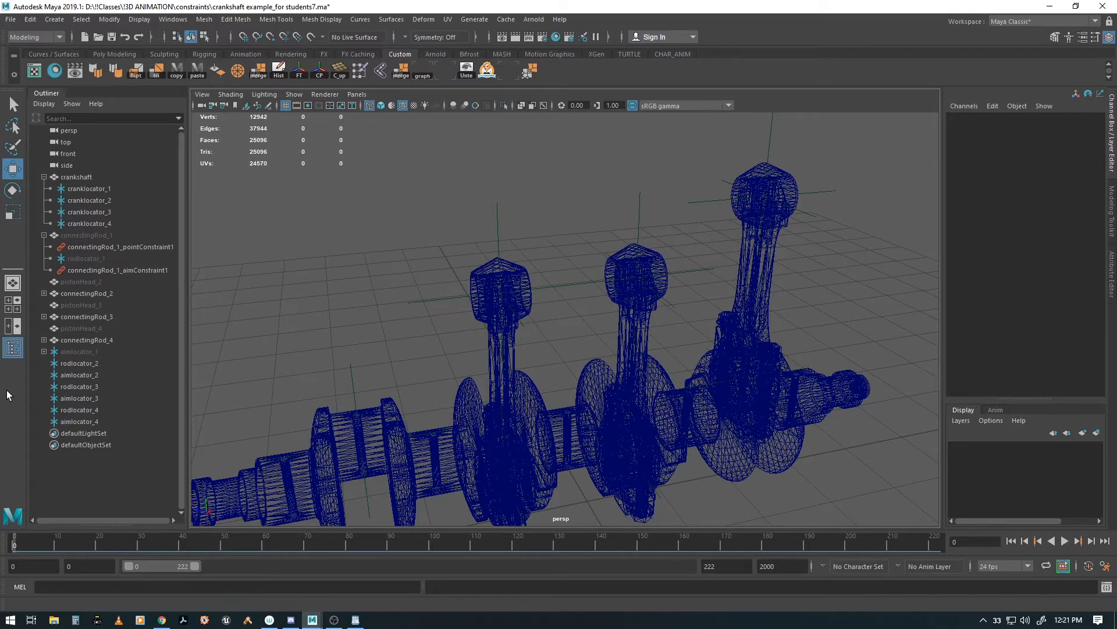
Parent rodlocator_2 under connectingRod_2 and scrub the timeline to check the locator's motion.
{"action": "left_click", "coordinate": [76, 363]}
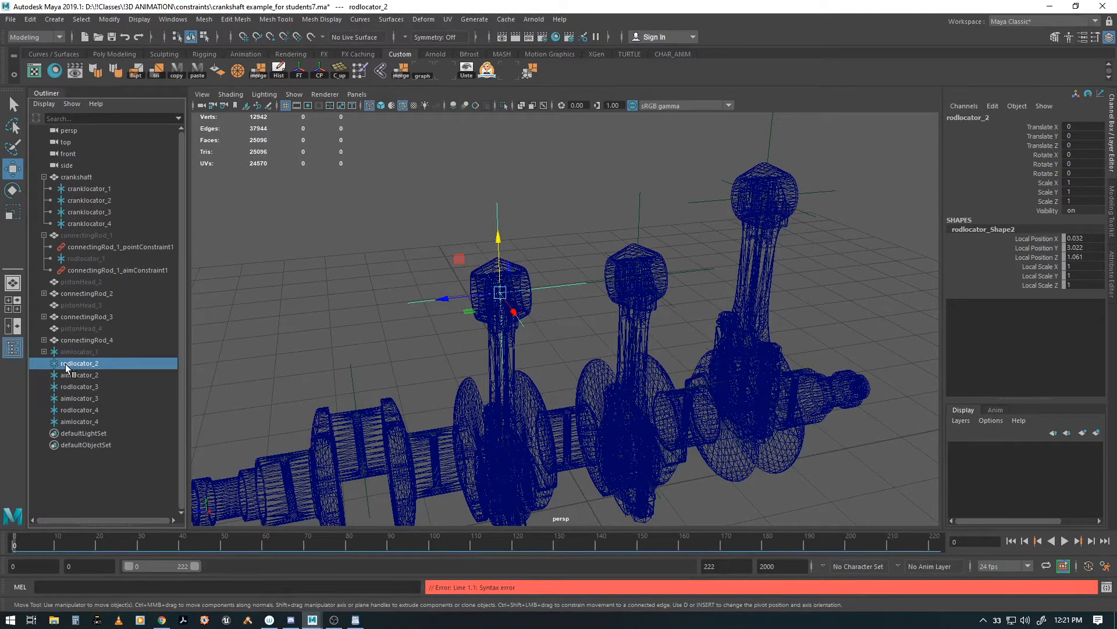
{"action": "left_click", "coordinate": [44, 293]}
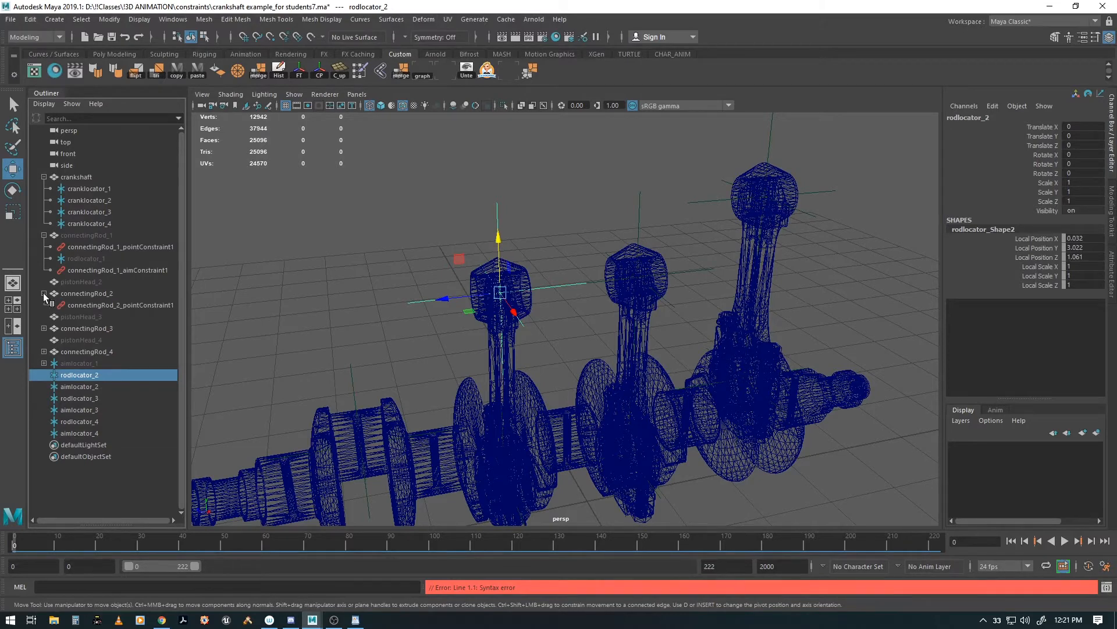
{"action": "left_click", "coordinate": [44, 293]}
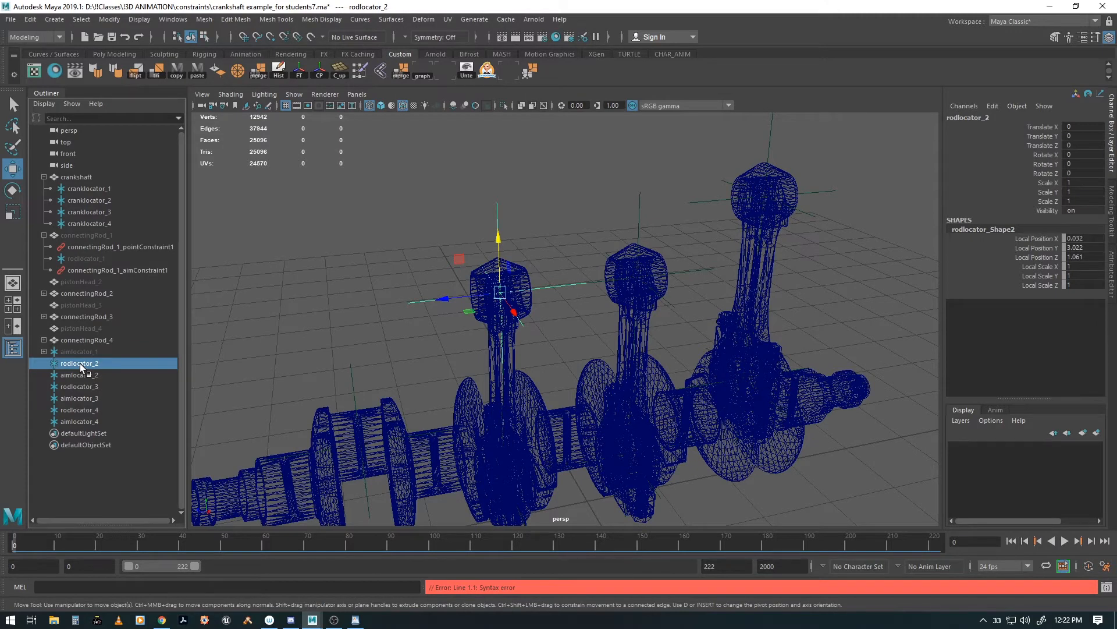
{"action": "left_click_drag", "start_coordinate": [79, 363], "coordinate": [95, 292]}
{"action": "left_click_drag", "start_coordinate": [107, 541], "coordinate": [3, 507]}
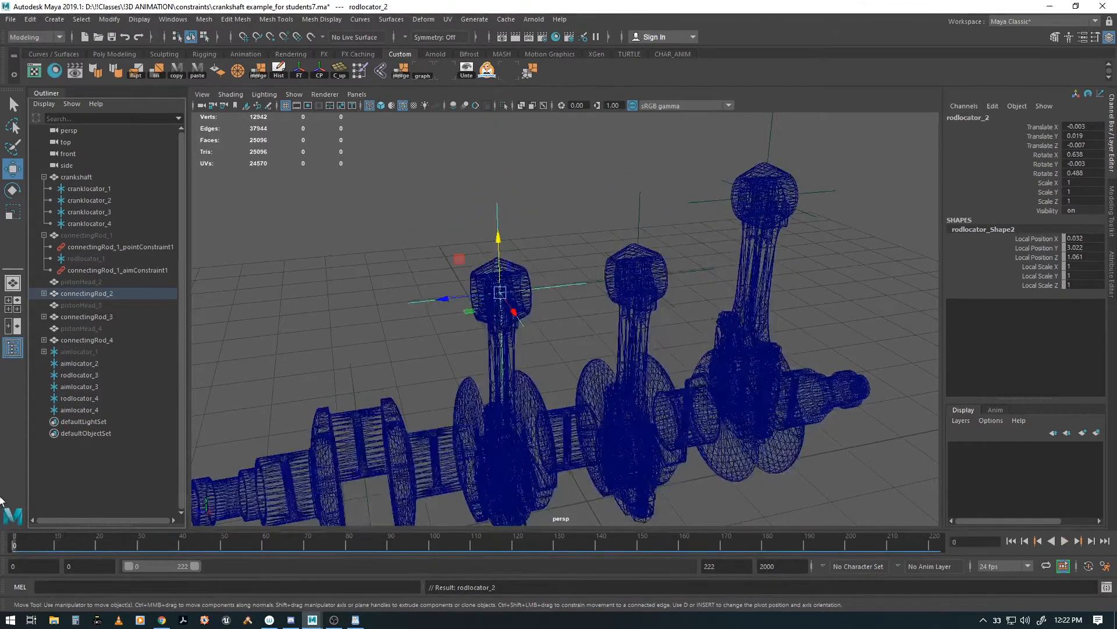
Parent rodlocator_3 under connectingRod_3 and scrub the timeline to check that it follows the rod.
{"action": "left_click", "coordinate": [77, 374]}
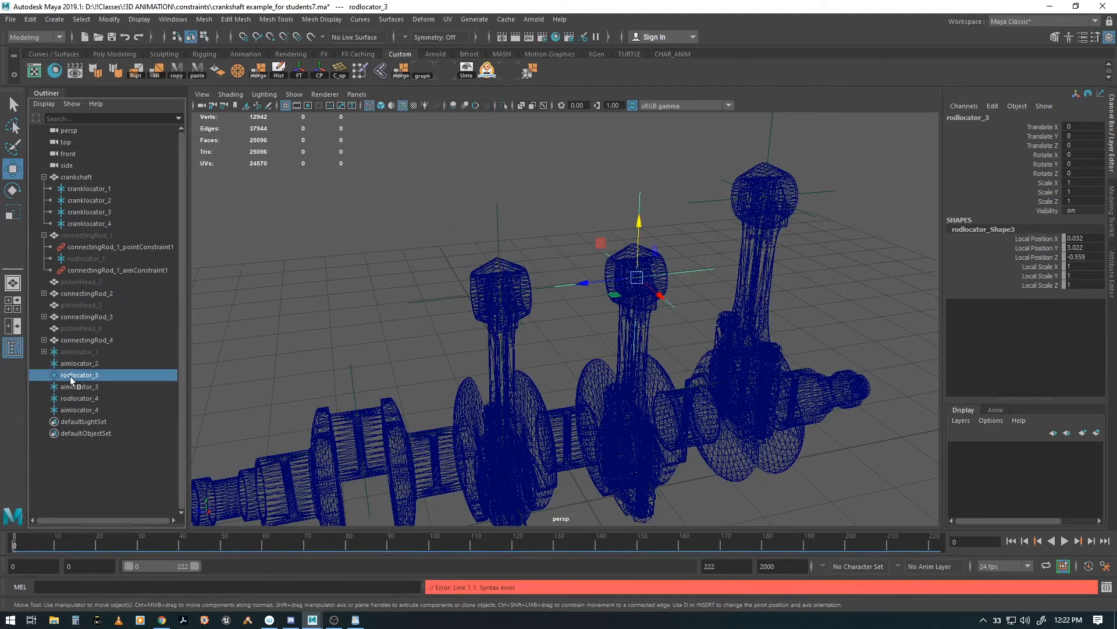
{"action": "left_click_drag", "start_coordinate": [73, 375], "coordinate": [89, 319]}
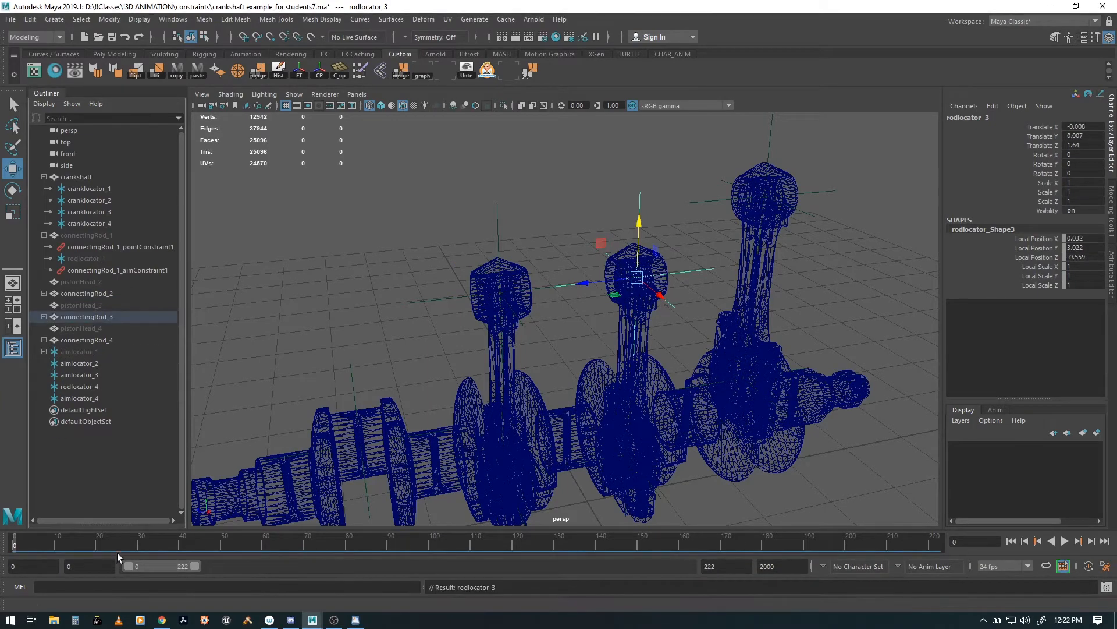
{"action": "left_click_drag", "start_coordinate": [117, 552], "coordinate": [14, 552]}
Parent rodlocator_4 under connectingRod_4, play the animation to check its motion, and save the scene at frame 0.
{"action": "left_click", "coordinate": [79, 386]}
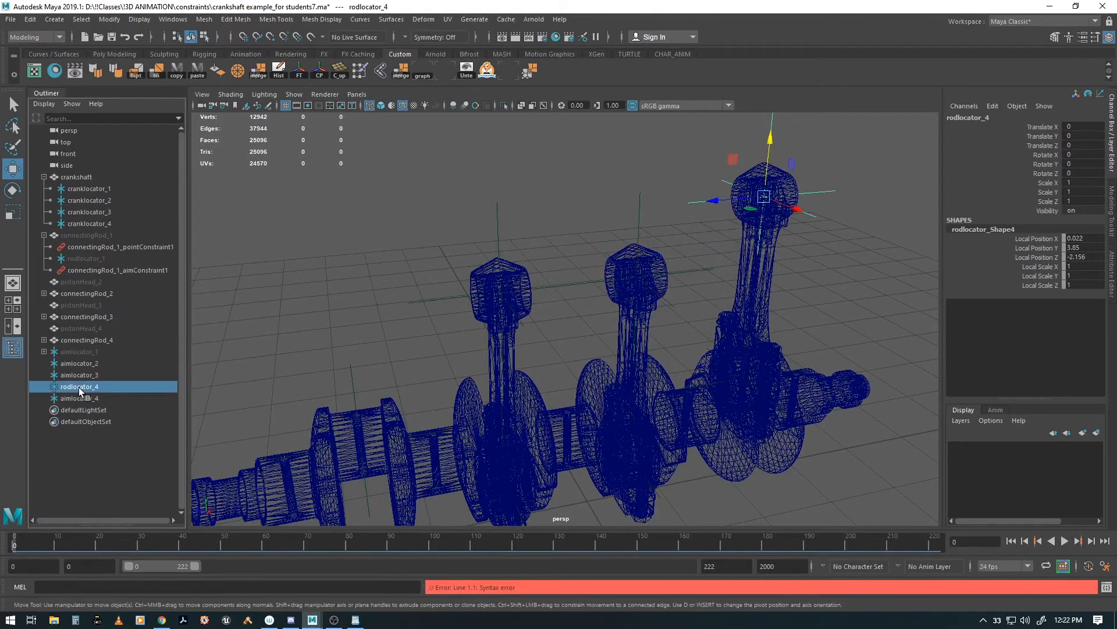
{"action": "left_click_drag", "start_coordinate": [79, 387], "coordinate": [86, 341]}
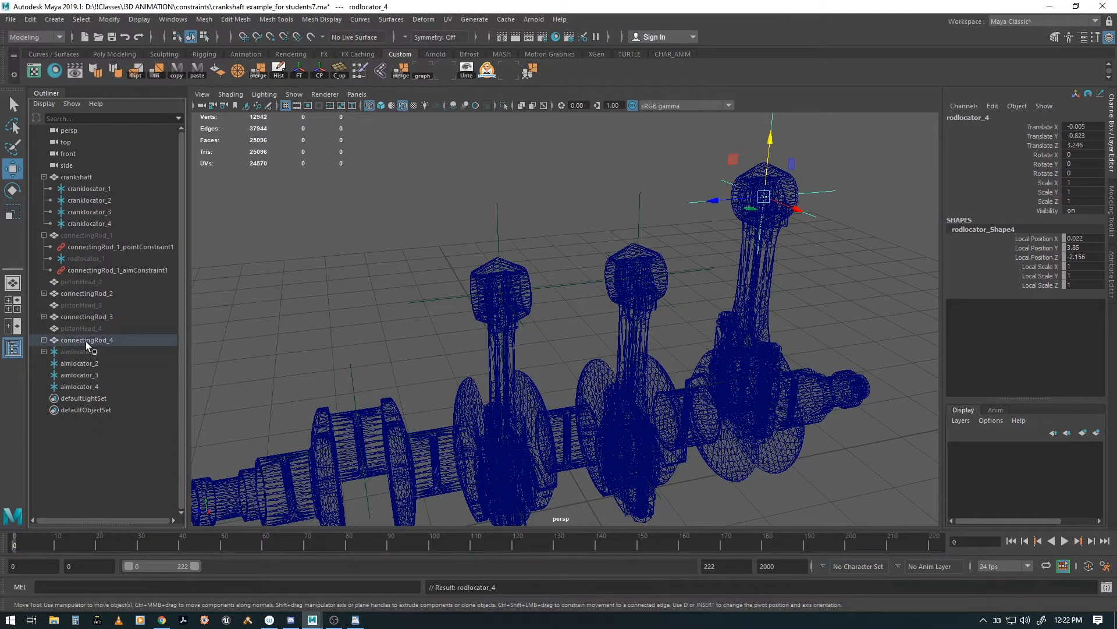
{"action": "key", "text": "alt+v"}
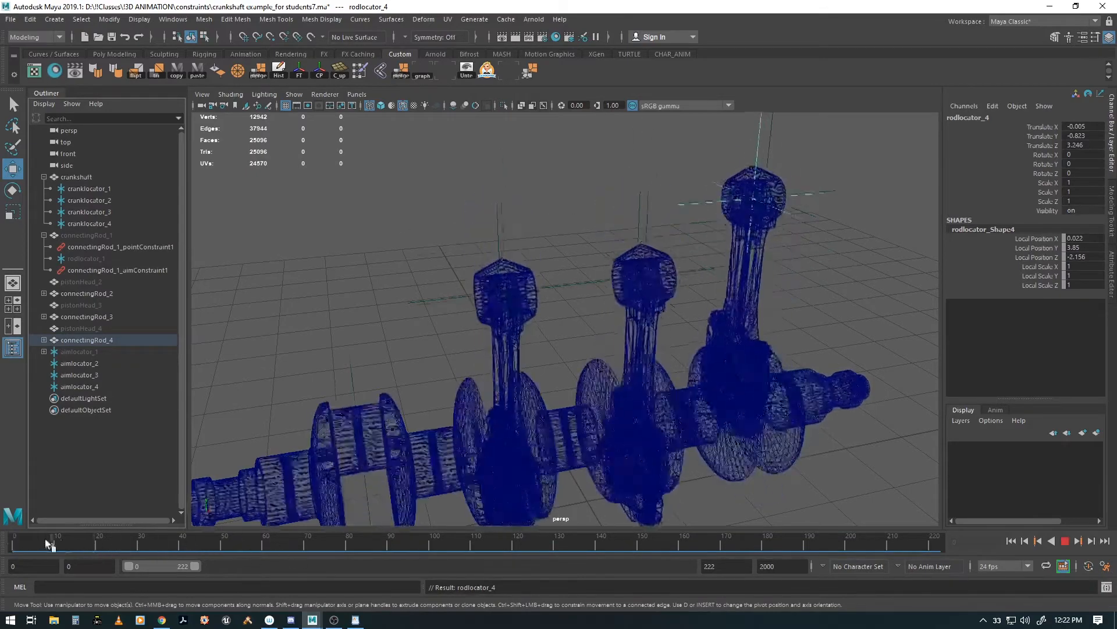
{"action": "left_click_drag", "start_coordinate": [46, 539], "coordinate": [2, 535]}
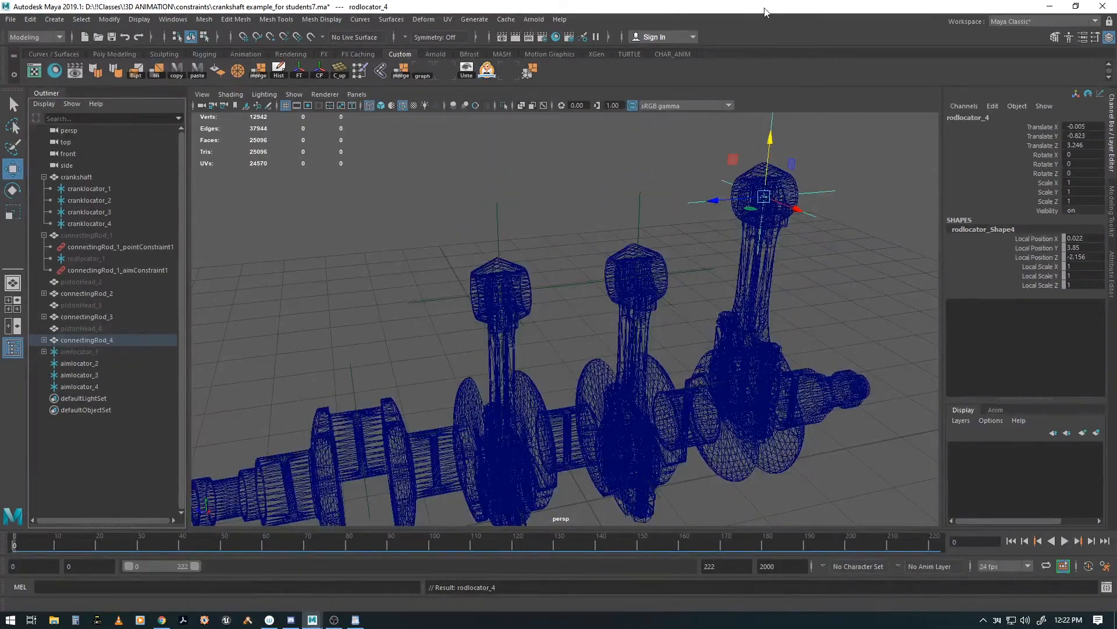
{"action": "key", "text": "ctrl+s"}
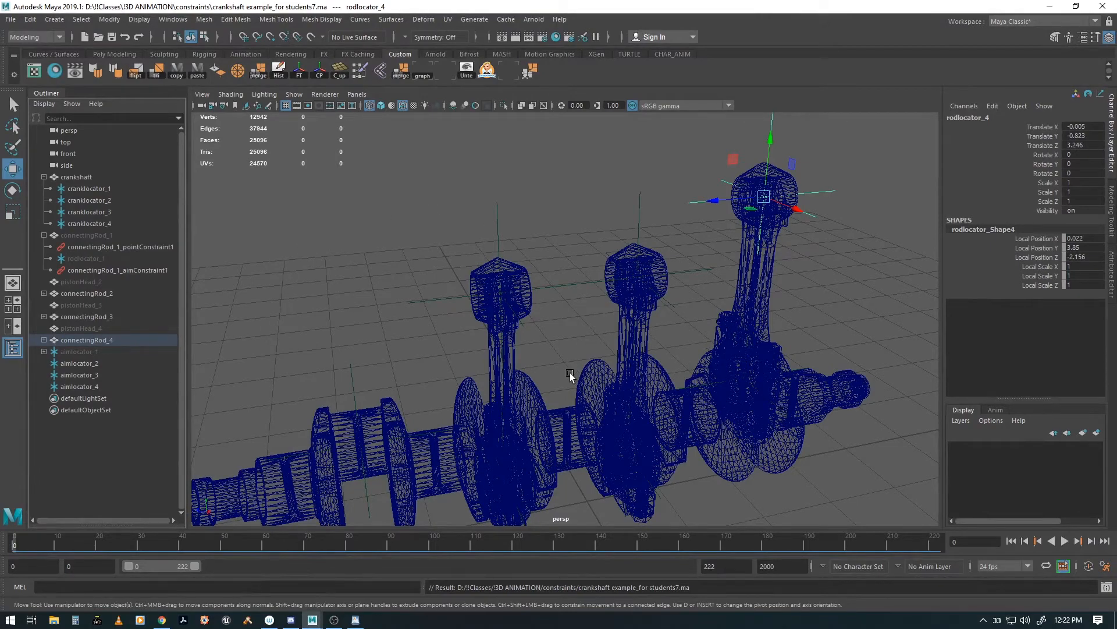
Open the aim constraint options with aimlocator_2 as target and connectingRod_2 as constrained object, and reset the settings to defaults.
{"action": "middle_click_drag", "start_coordinate": [607, 382], "coordinate": [607, 380], "text": "alt"}
{"action": "left_click_drag", "start_coordinate": [607, 381], "coordinate": [541, 369], "text": "alt"}
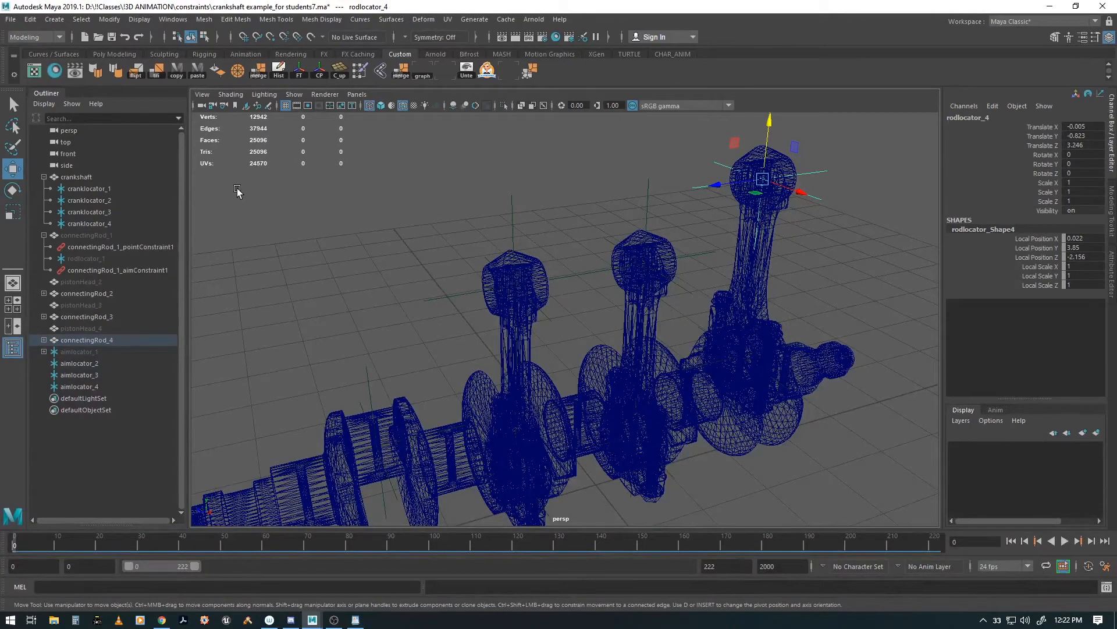
{"action": "left_click", "coordinate": [82, 362]}
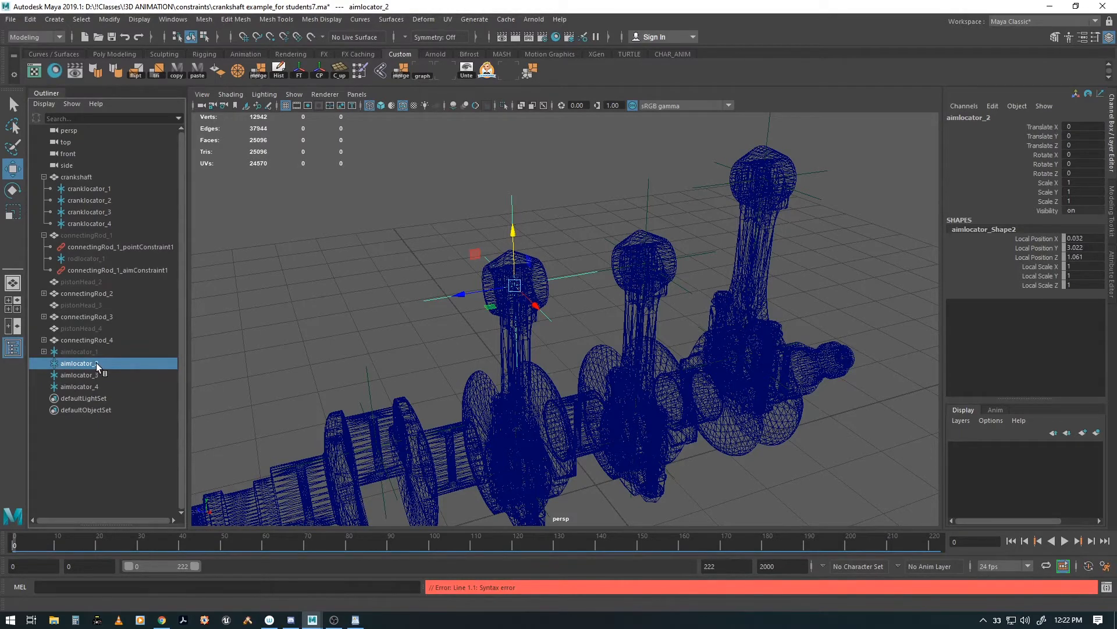
{"action": "left_click", "coordinate": [86, 293], "text": "ctrl"}
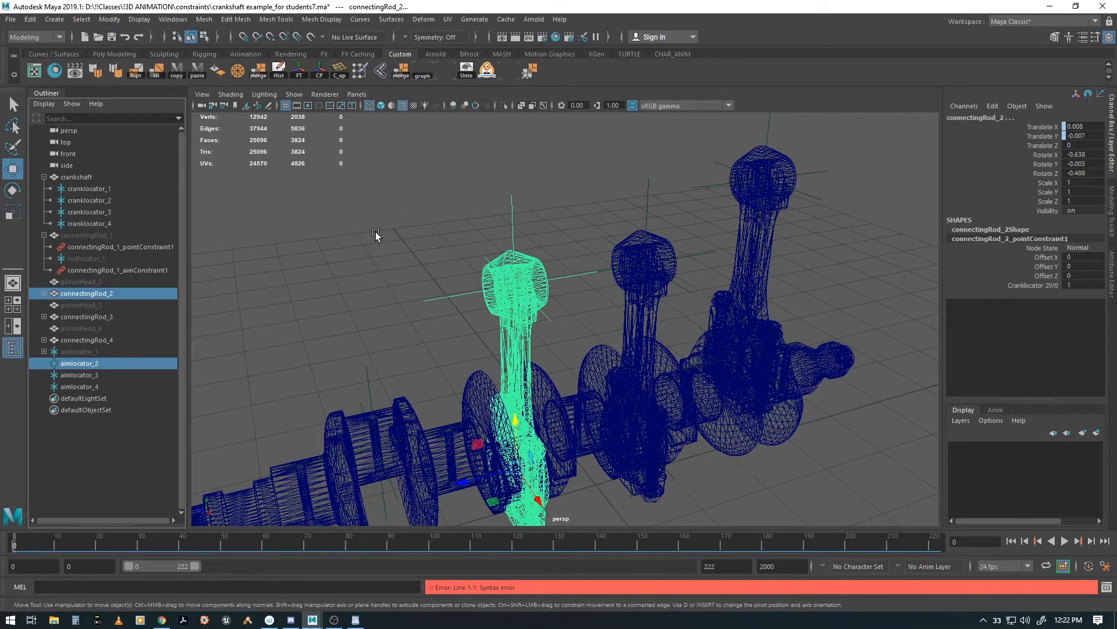
{"action": "key", "text": "space"}
{"action": "left_click", "coordinate": [398, 275]}
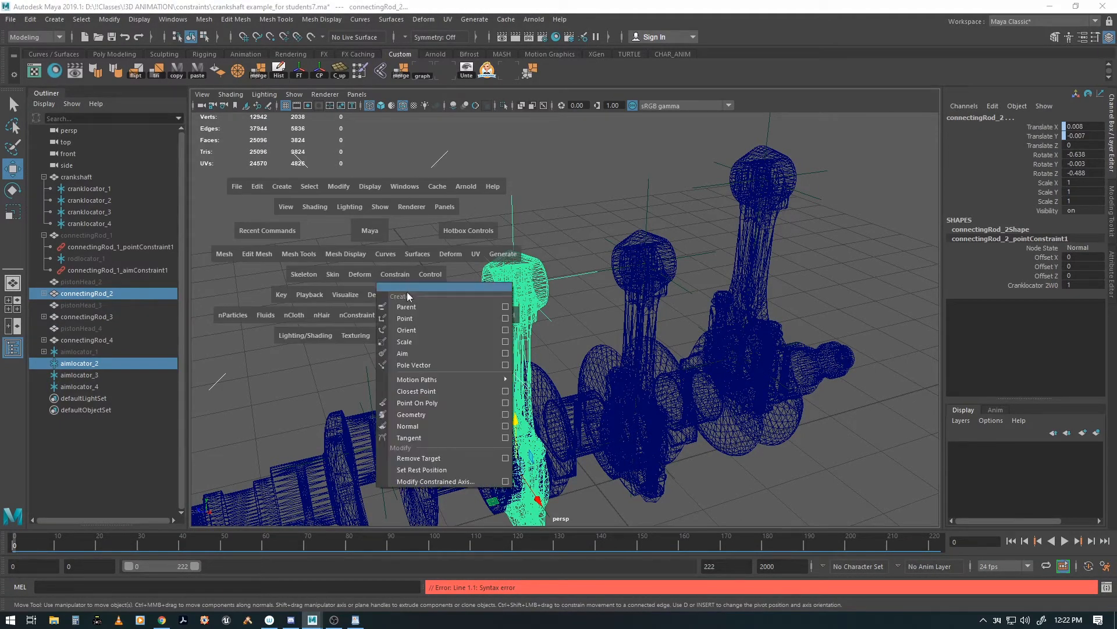
{"action": "left_click", "coordinate": [505, 352]}
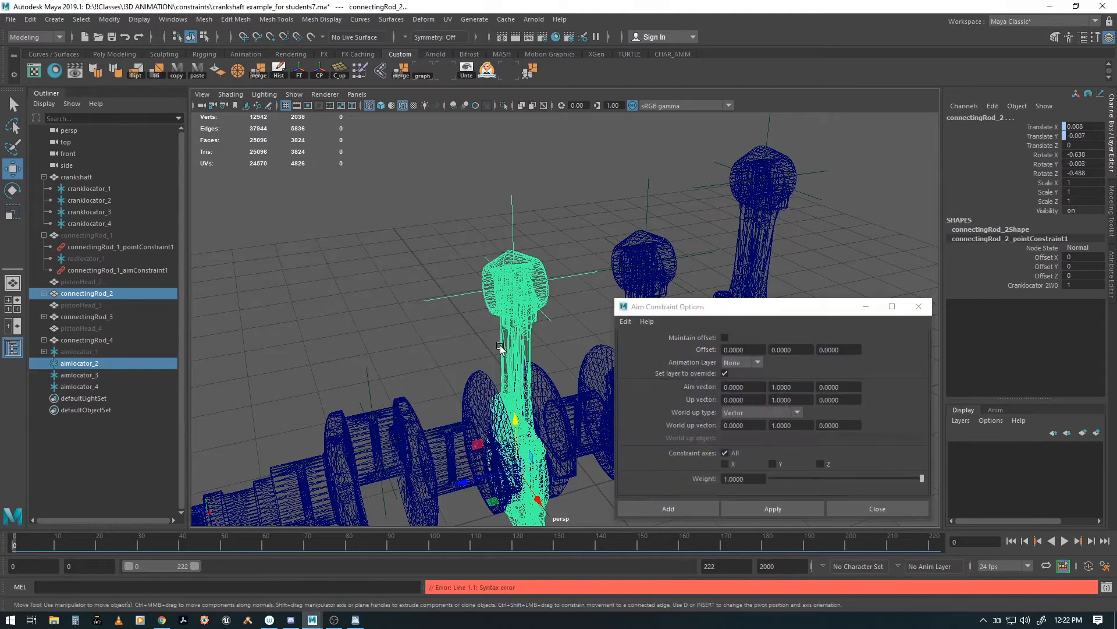
{"action": "left_click", "coordinate": [626, 323]}
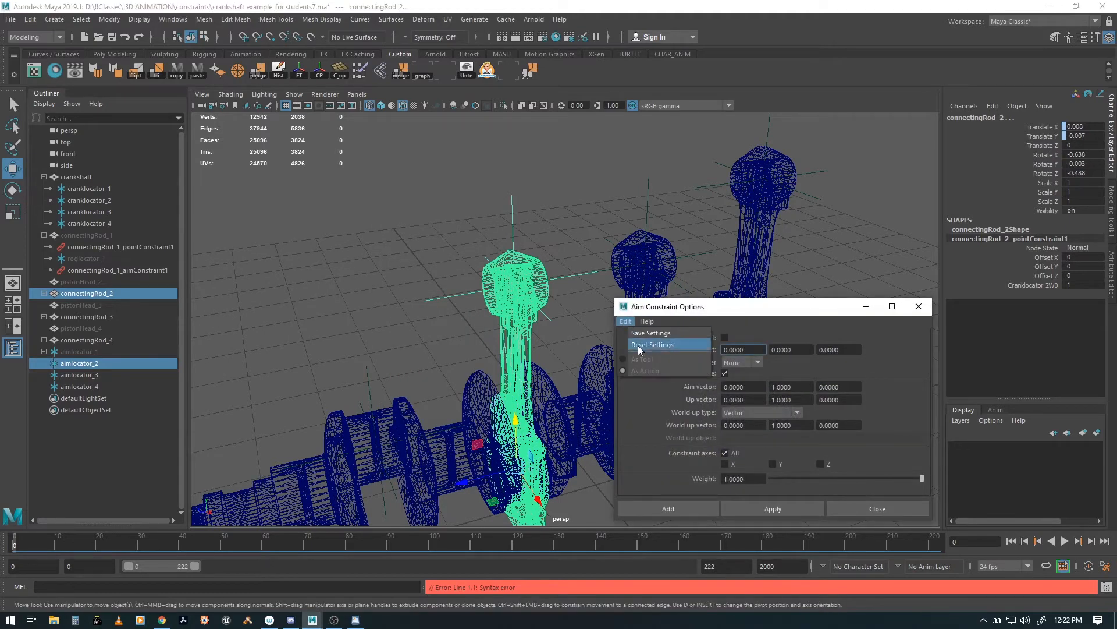
{"action": "left_click", "coordinate": [638, 345]}
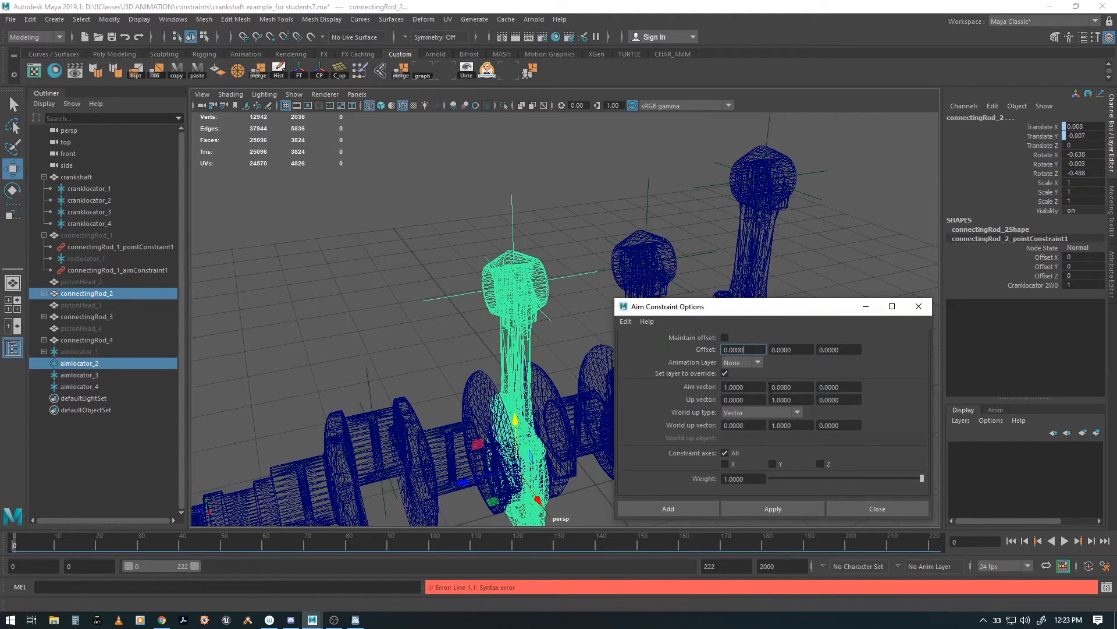
Add the aim constraint to connectingRod_2 with aim vector 0, 1, 0 and play the animation to check it.
{"action": "left_click_drag", "start_coordinate": [756, 387], "coordinate": [658, 386]}
{"action": "type", "text": "0"}
{"action": "key", "text": "Tab"}
{"action": "type", "text": "1"}
{"action": "key", "text": "Tab"}
{"action": "left_click", "coordinate": [700, 508]}
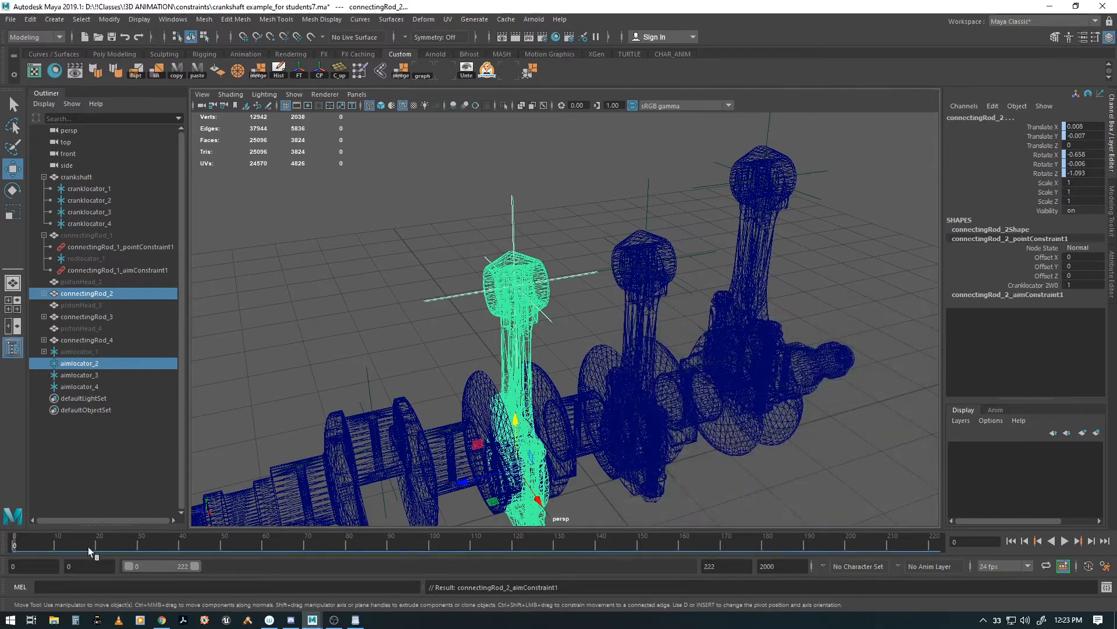
{"action": "key", "text": "alt+v"}
{"action": "left_click_drag", "start_coordinate": [78, 534], "coordinate": [7, 536]}
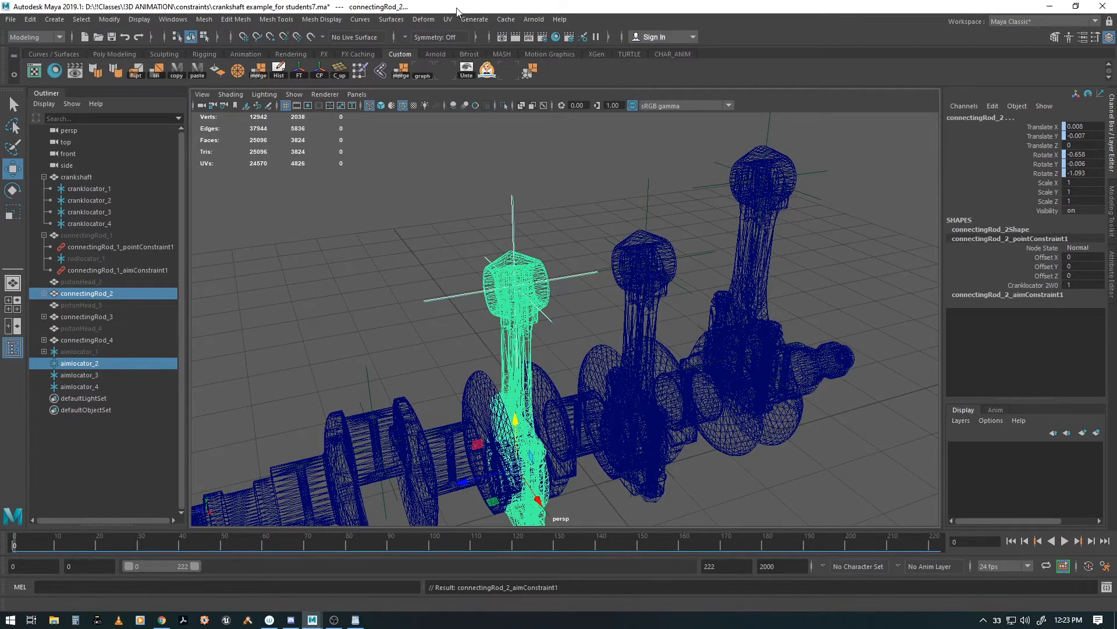
Aim-constrain connectingRod_3 to aimlocator_3 with aim vector 0, 1, 0, then check playback and return to frame 0.
{"action": "left_click", "coordinate": [74, 376]}
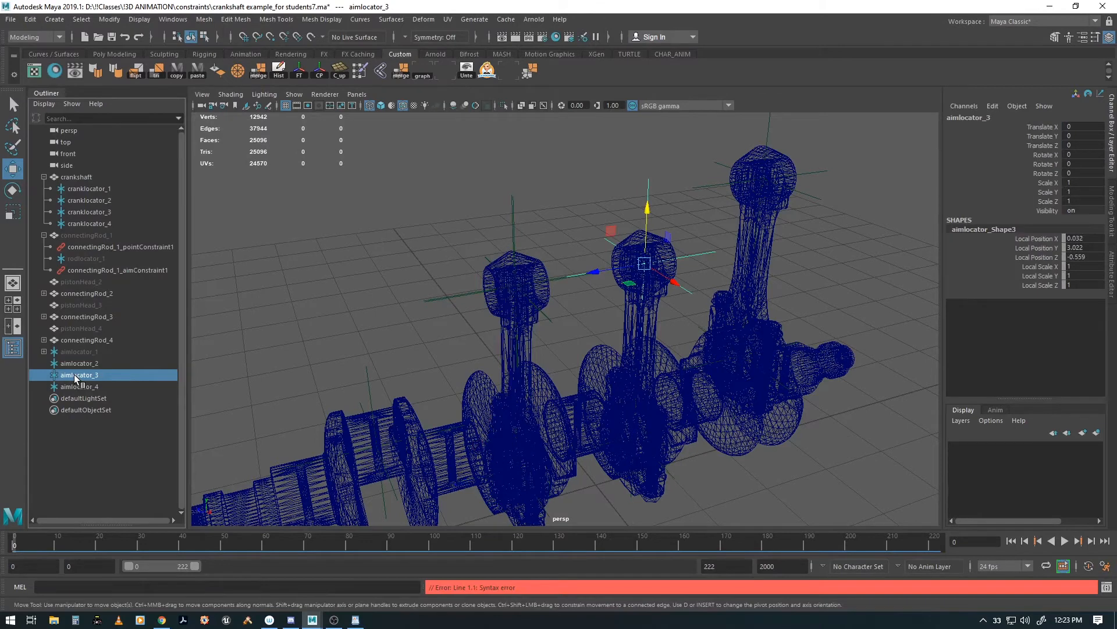
{"action": "left_click", "coordinate": [79, 316], "text": "ctrl"}
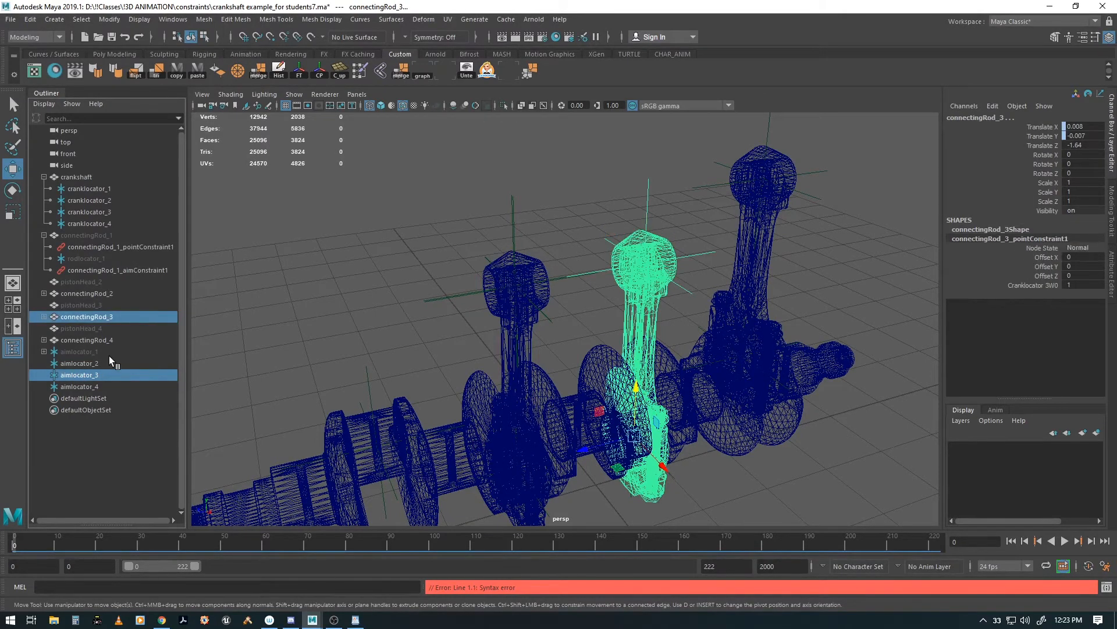
{"action": "key", "text": "space"}
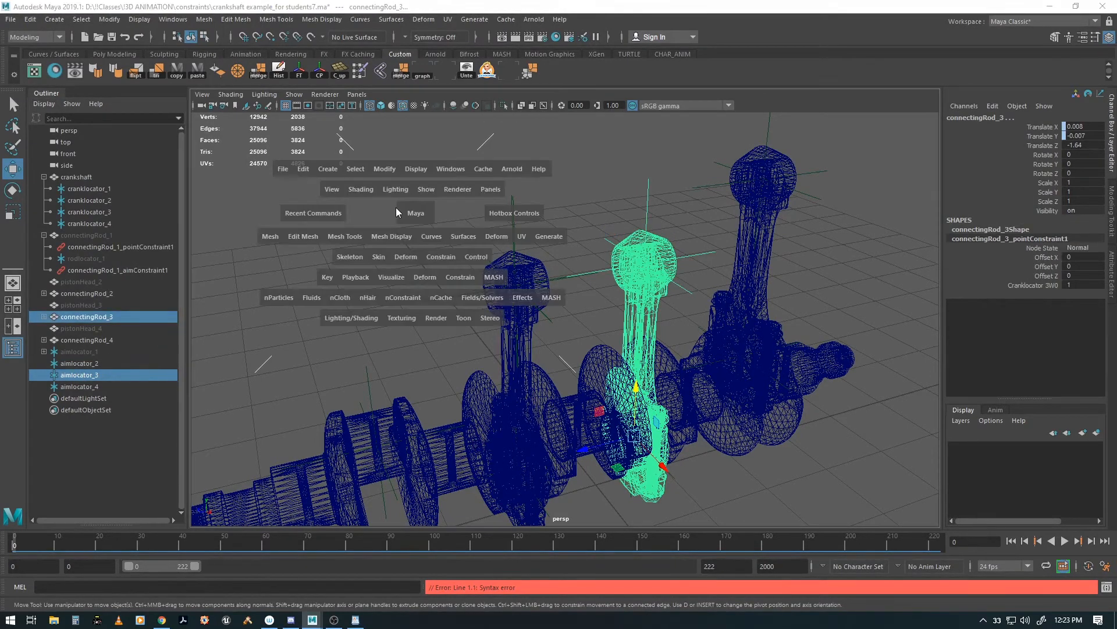
{"action": "left_click", "coordinate": [440, 256]}
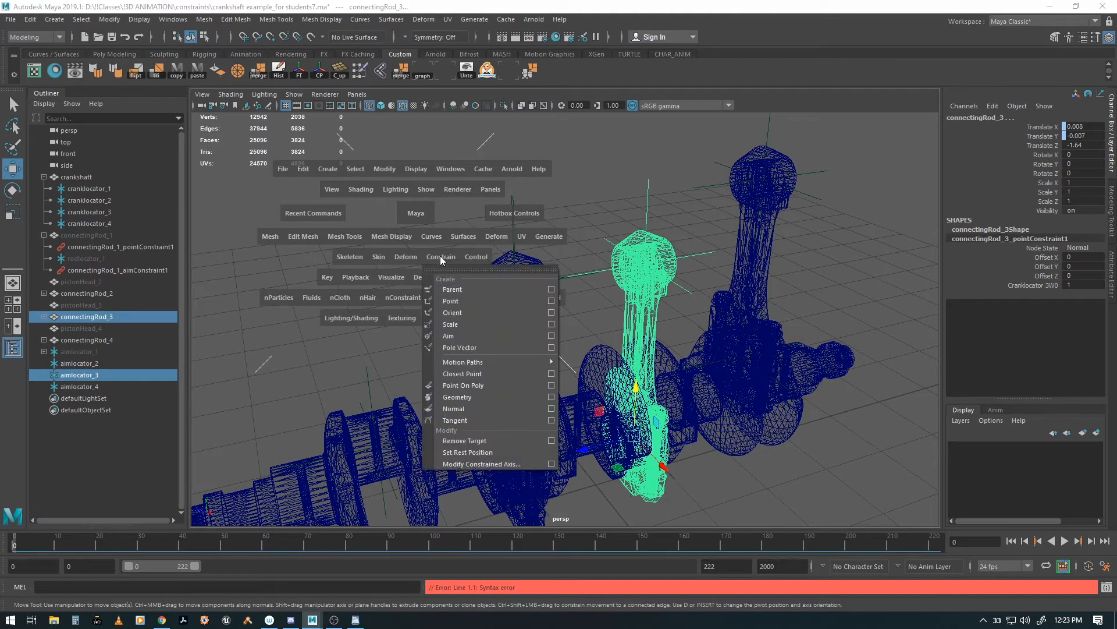
{"action": "left_click", "coordinate": [552, 336]}
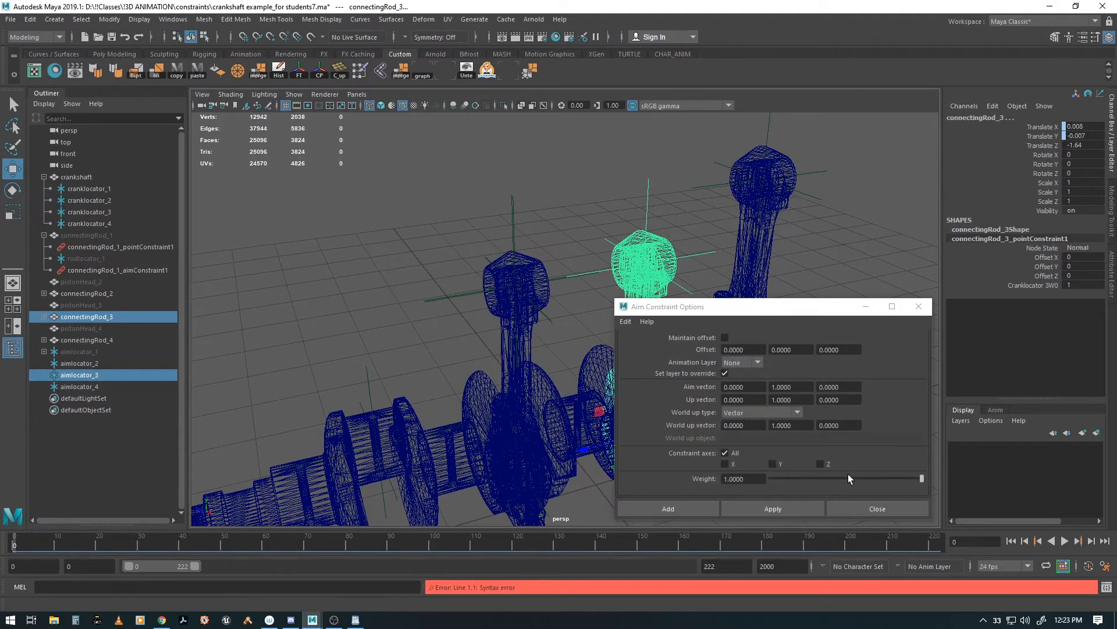
{"action": "left_click", "coordinate": [688, 508]}
{"action": "key", "text": "alt+v"}
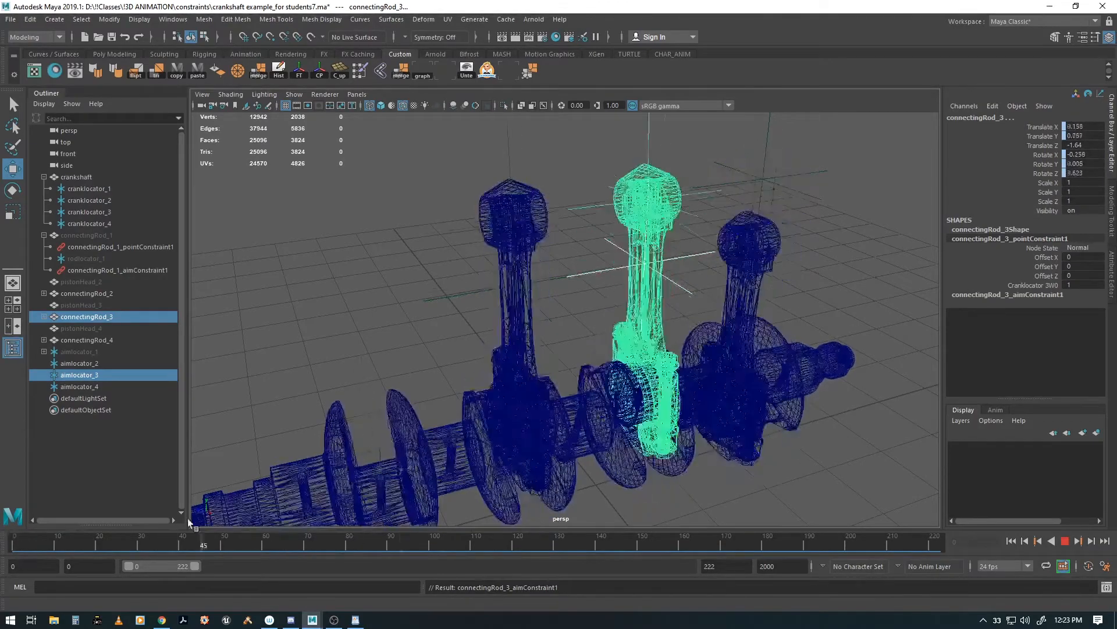
{"action": "left_click", "coordinate": [15, 540]}
Aim-constrain connectingRod_4 to aimlocator_4 with aim vector 0, 1, 0, then check playback and scrub to frame 32.
{"action": "left_click", "coordinate": [77, 386]}
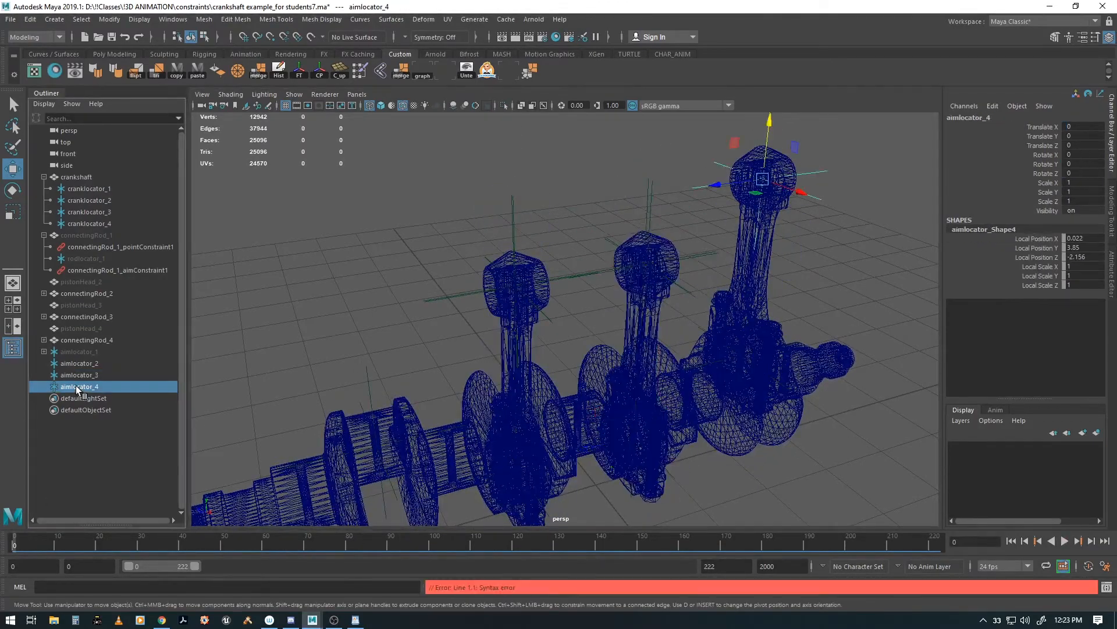
{"action": "left_click", "coordinate": [88, 339], "text": "ctrl"}
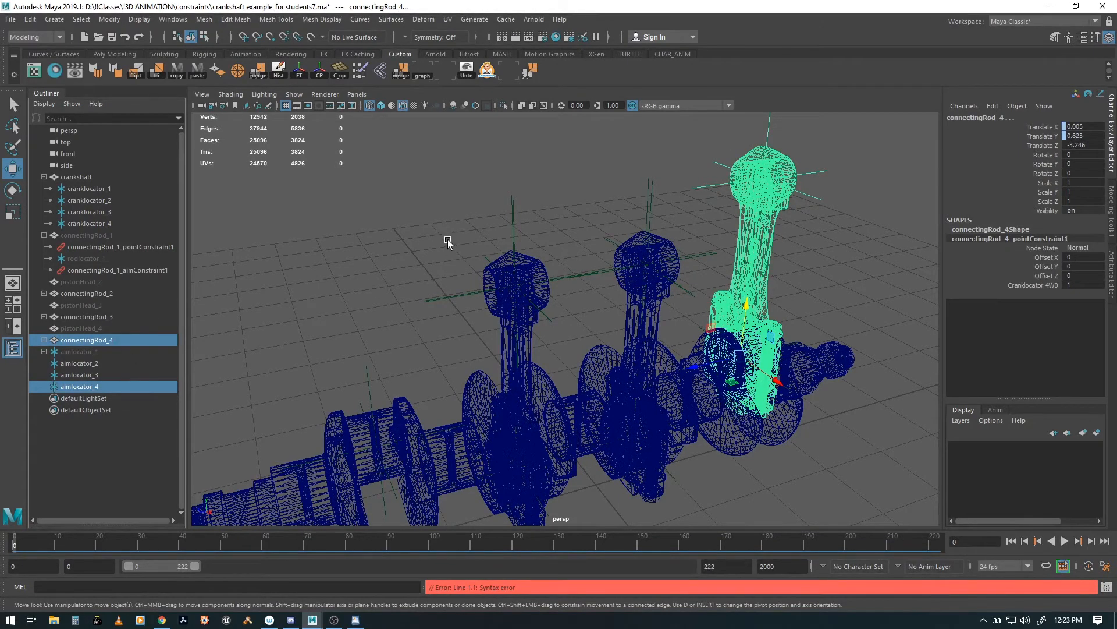
{"action": "key", "text": "space"}
{"action": "left_click", "coordinate": [449, 279]}
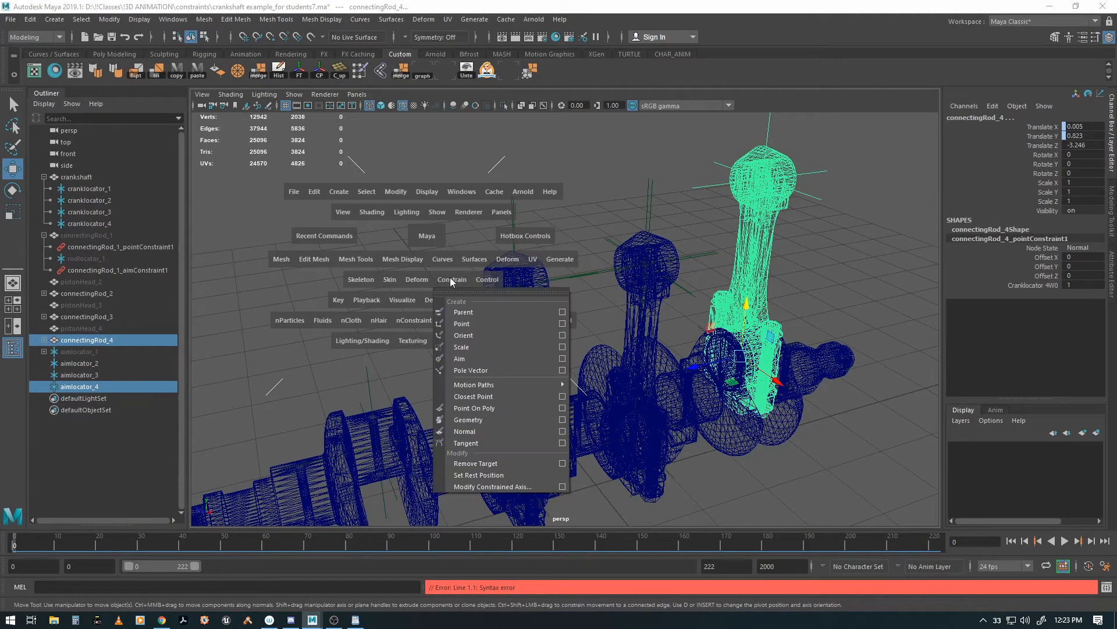
{"action": "left_click", "coordinate": [563, 359]}
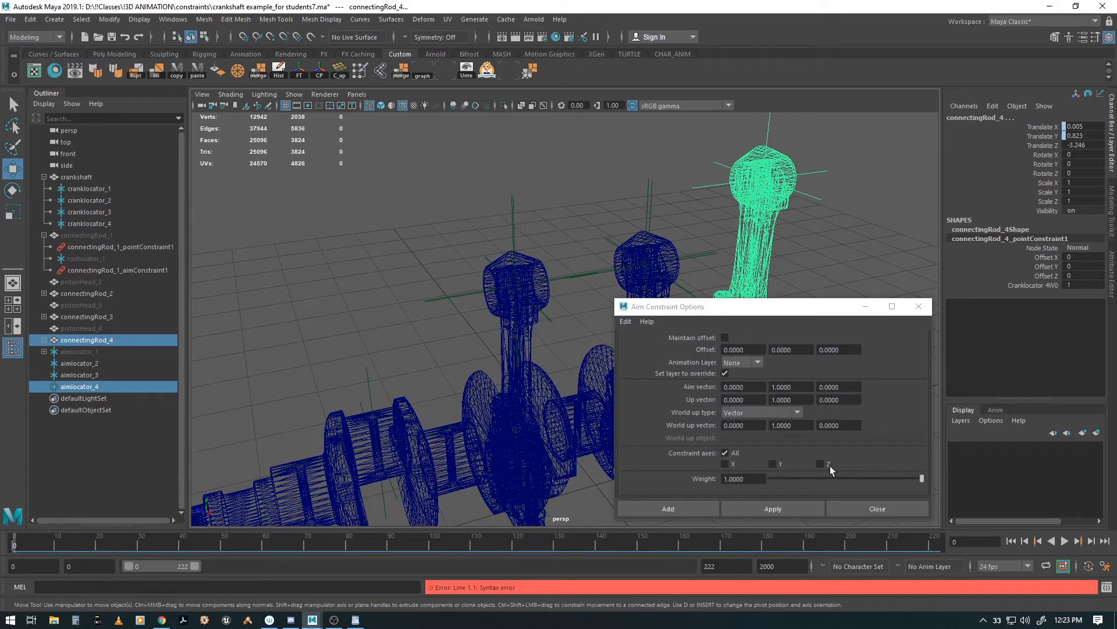
{"action": "left_click", "coordinate": [695, 506]}
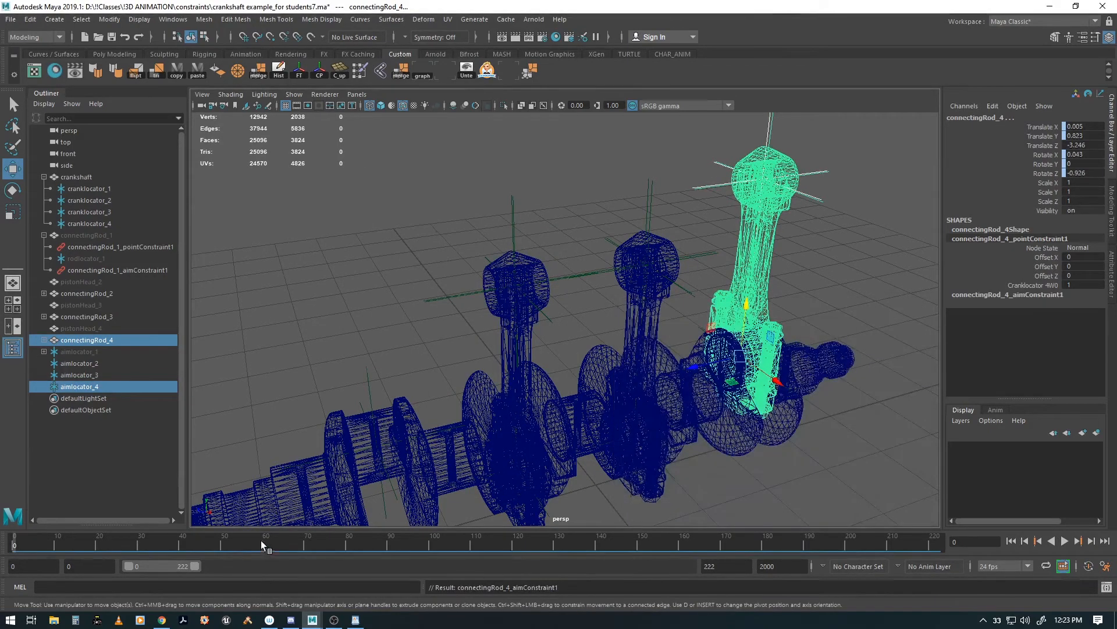
{"action": "key", "text": "alt+v"}
{"action": "left_click_drag", "start_coordinate": [5, 524], "coordinate": [8, 339]}
{"action": "left_click_drag", "start_coordinate": [89, 539], "coordinate": [149, 547]}
Open the point constraint options with rodlocator_2 as target and aimlocator_2 as constrained object.
{"action": "left_click_drag", "start_coordinate": [617, 384], "coordinate": [709, 389], "text": "alt"}
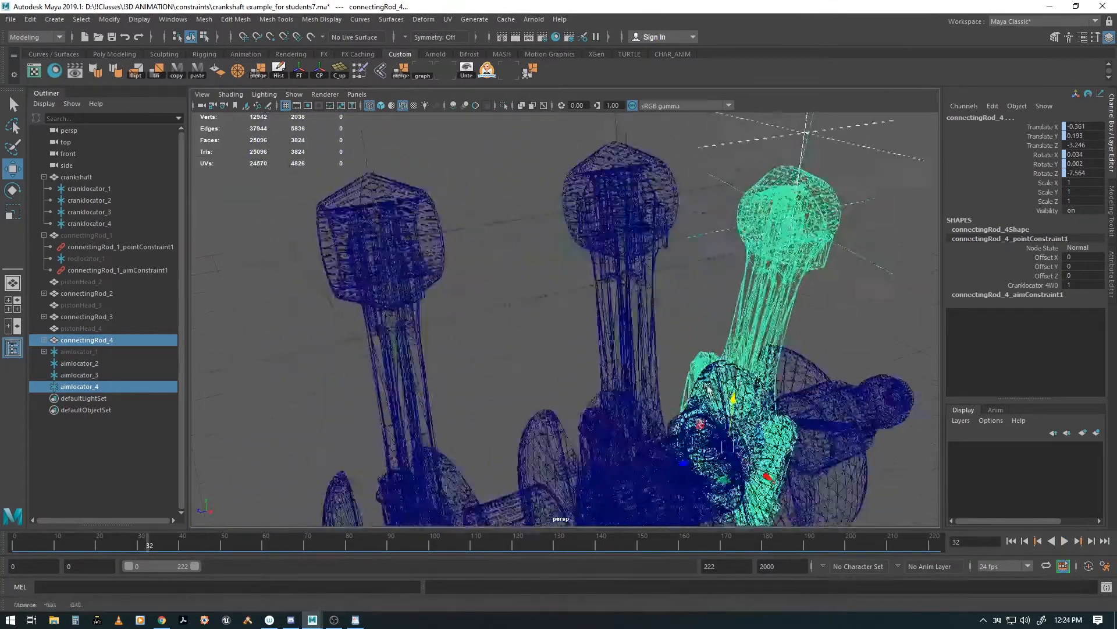
{"action": "right_click_drag", "start_coordinate": [708, 387], "coordinate": [672, 375], "text": "alt"}
{"action": "left_click_drag", "start_coordinate": [672, 374], "coordinate": [660, 367], "text": "alt"}
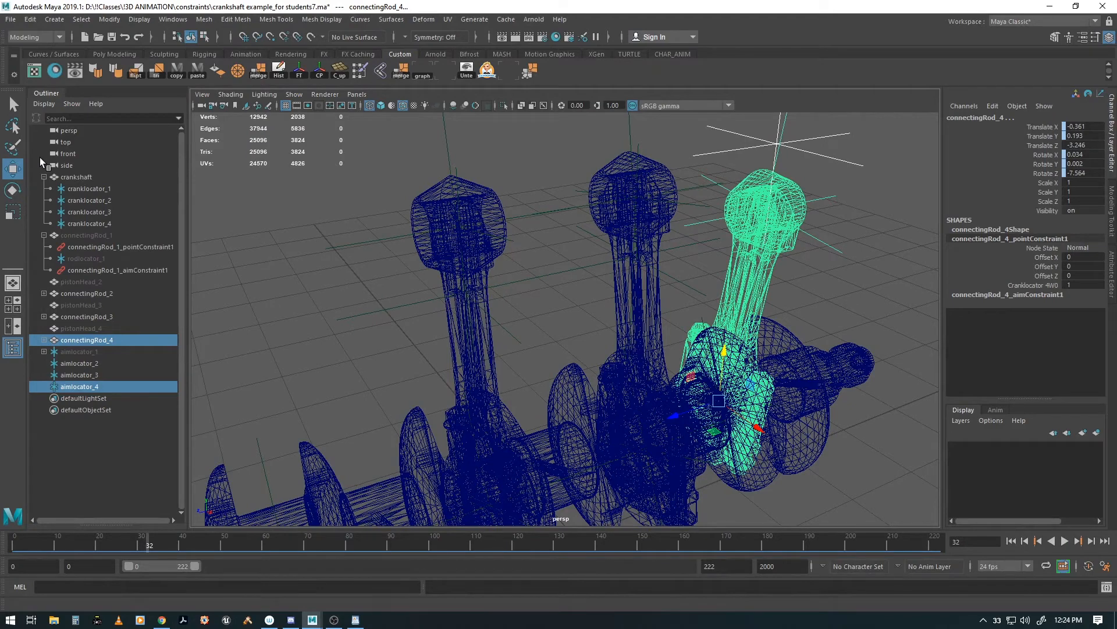
{"action": "left_click", "coordinate": [44, 293]}
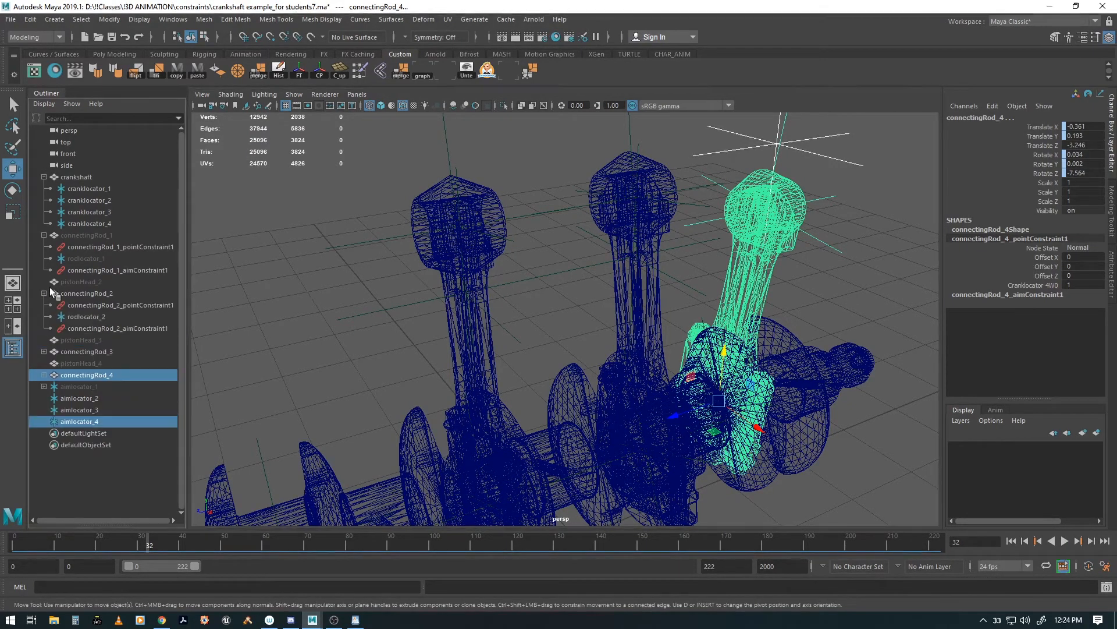
{"action": "left_click", "coordinate": [82, 316]}
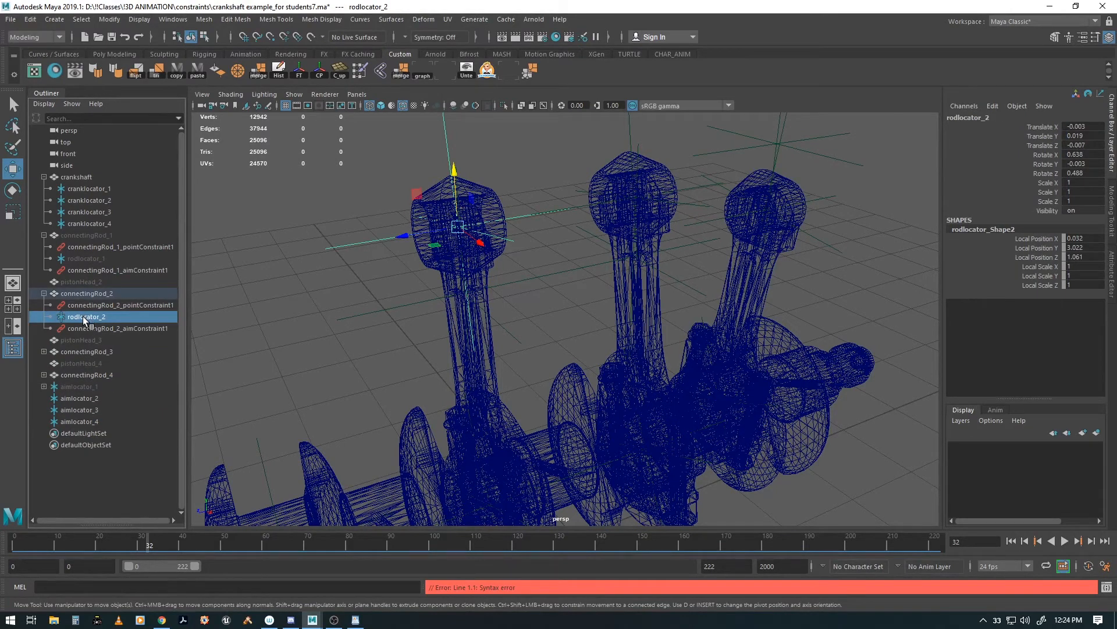
{"action": "left_click", "coordinate": [78, 398], "text": "ctrl"}
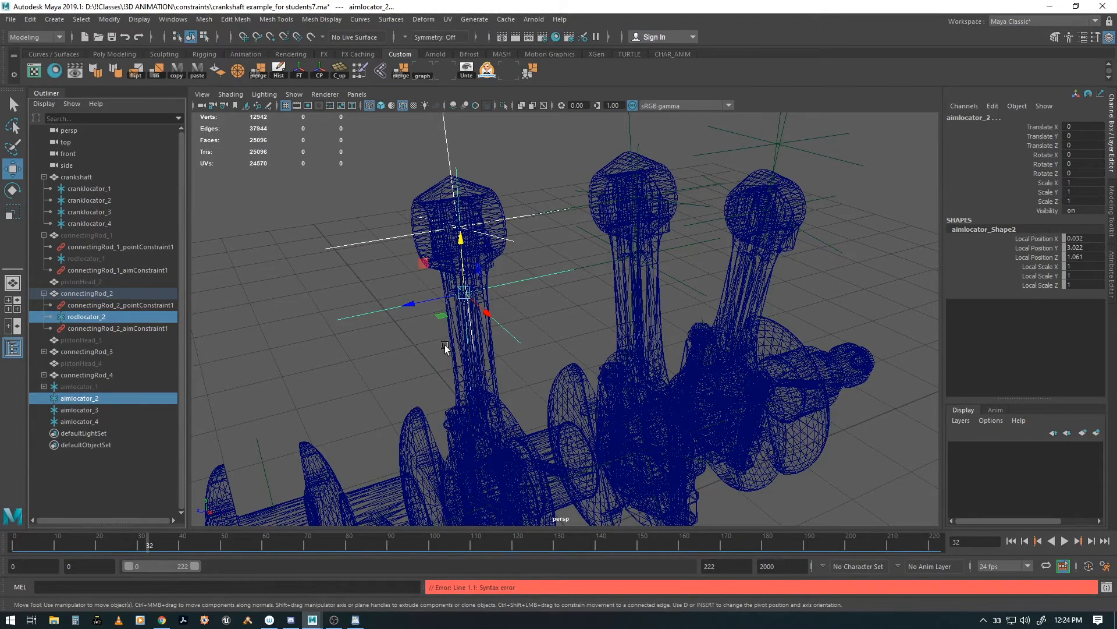
{"action": "key", "text": "space"}
{"action": "left_click", "coordinate": [437, 385]}
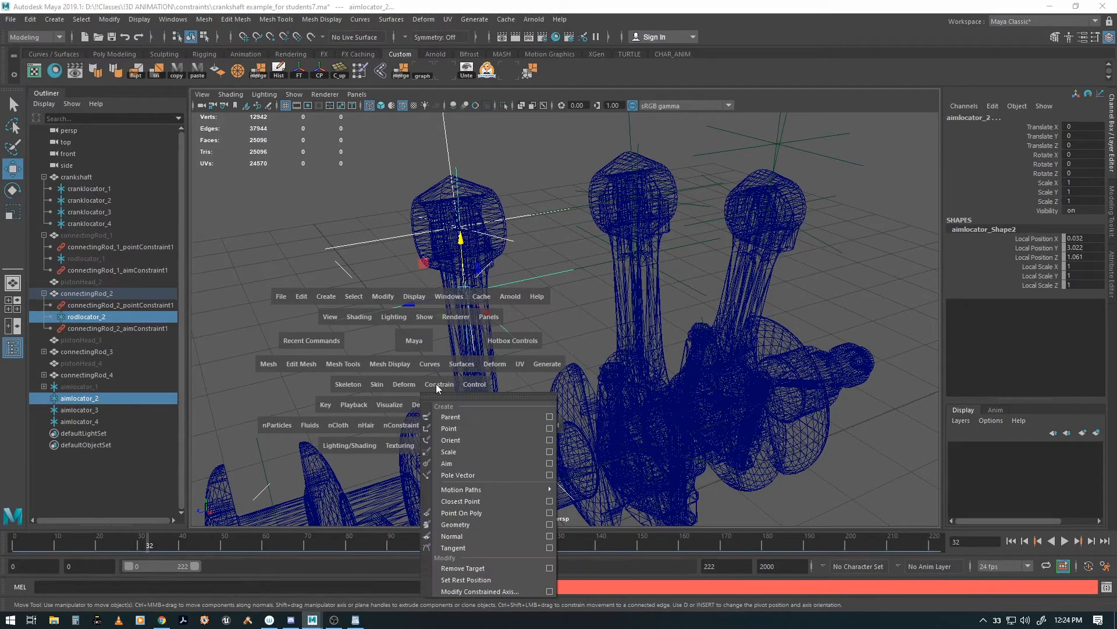
{"action": "left_click", "coordinate": [550, 428]}
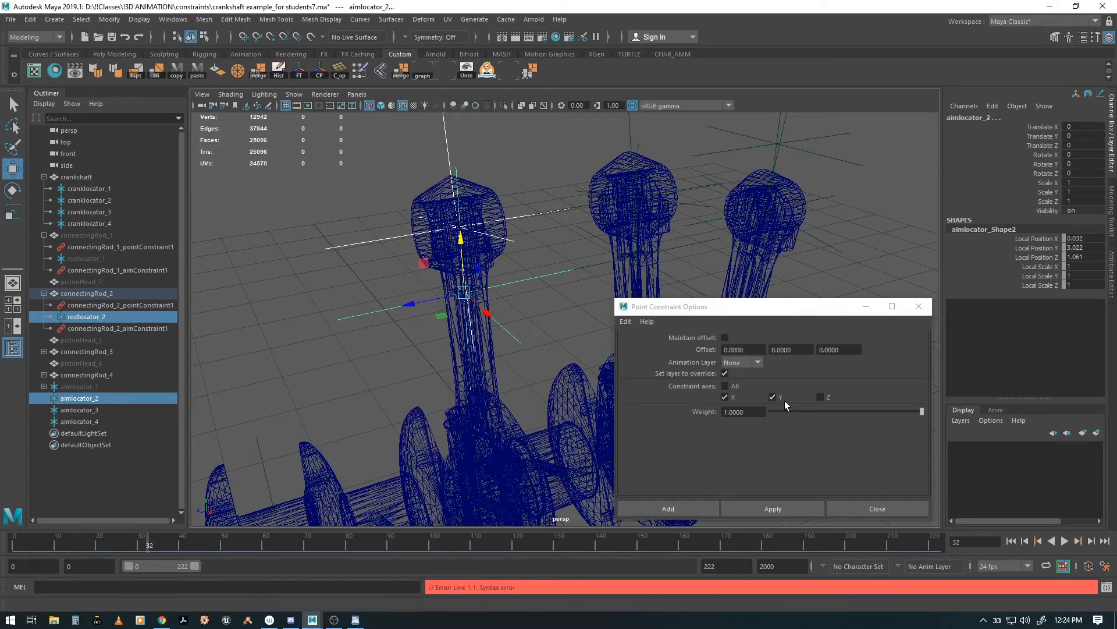
Add the point constraint to aimlocator_2 on the Y axis only, without maintaining offset, then scrub the timeline back to frame 0.
{"action": "left_click", "coordinate": [725, 396]}
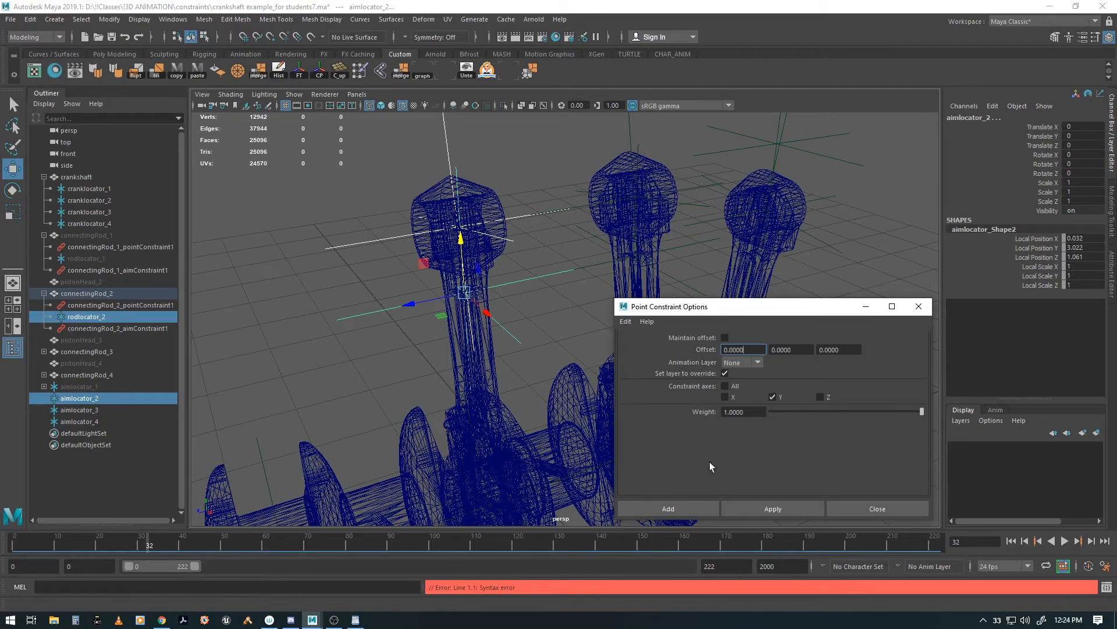
{"action": "left_click", "coordinate": [675, 510]}
{"action": "left_click_drag", "start_coordinate": [37, 536], "coordinate": [8, 568]}
Point-constrain aimlocator_3 to rodlocator_3 on the Y axis only, then check playback and return to frame 0.
{"action": "left_click", "coordinate": [44, 352]}
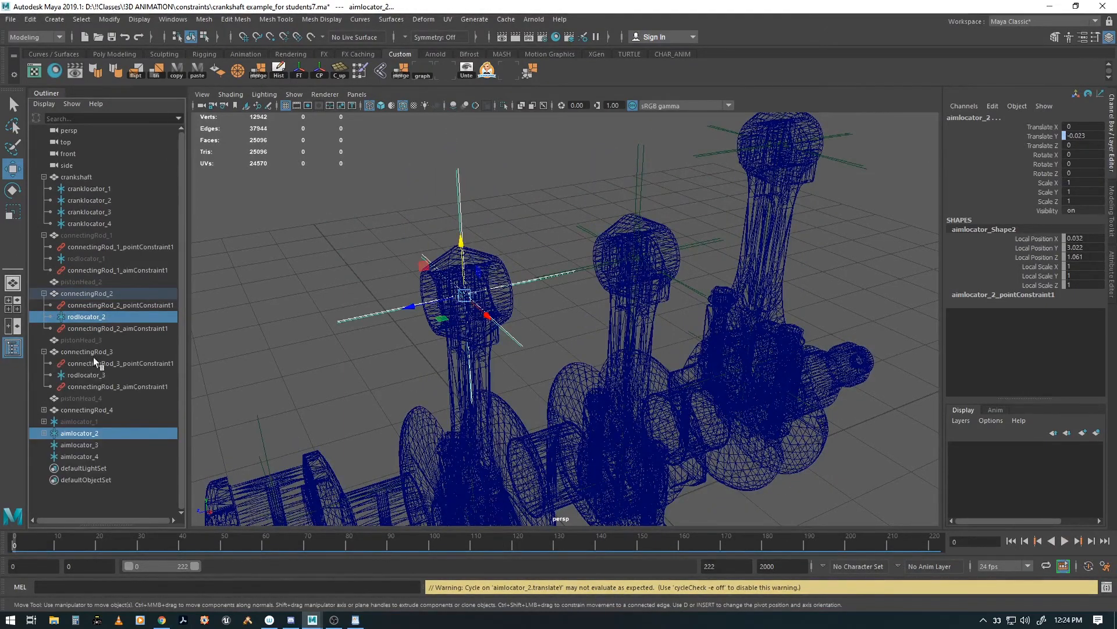
{"action": "left_click", "coordinate": [88, 376]}
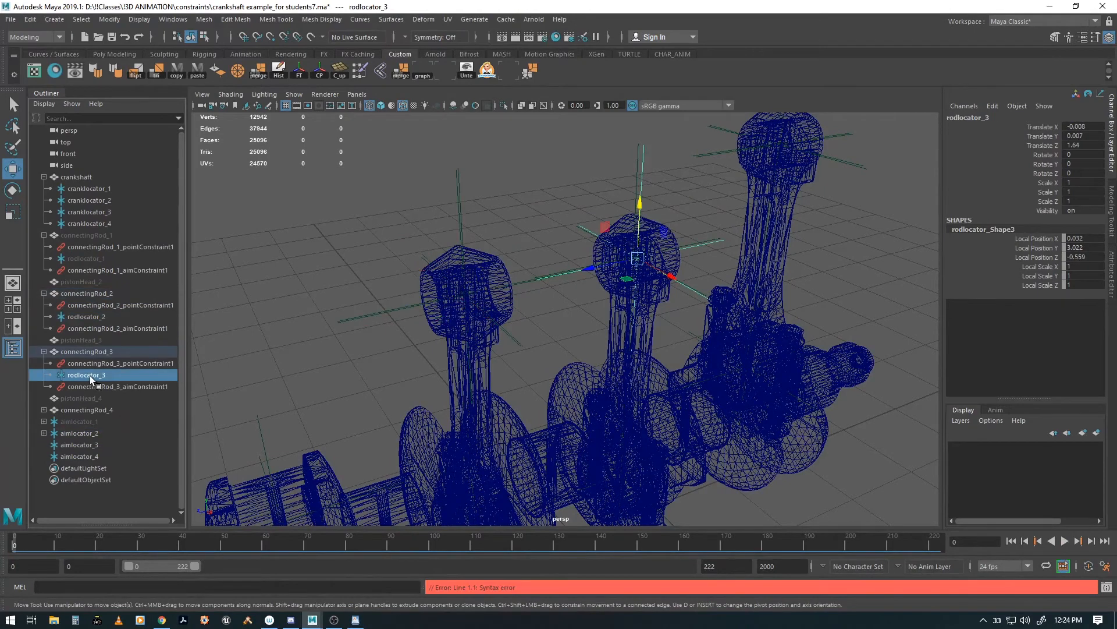
{"action": "left_click", "coordinate": [90, 444], "text": "ctrl"}
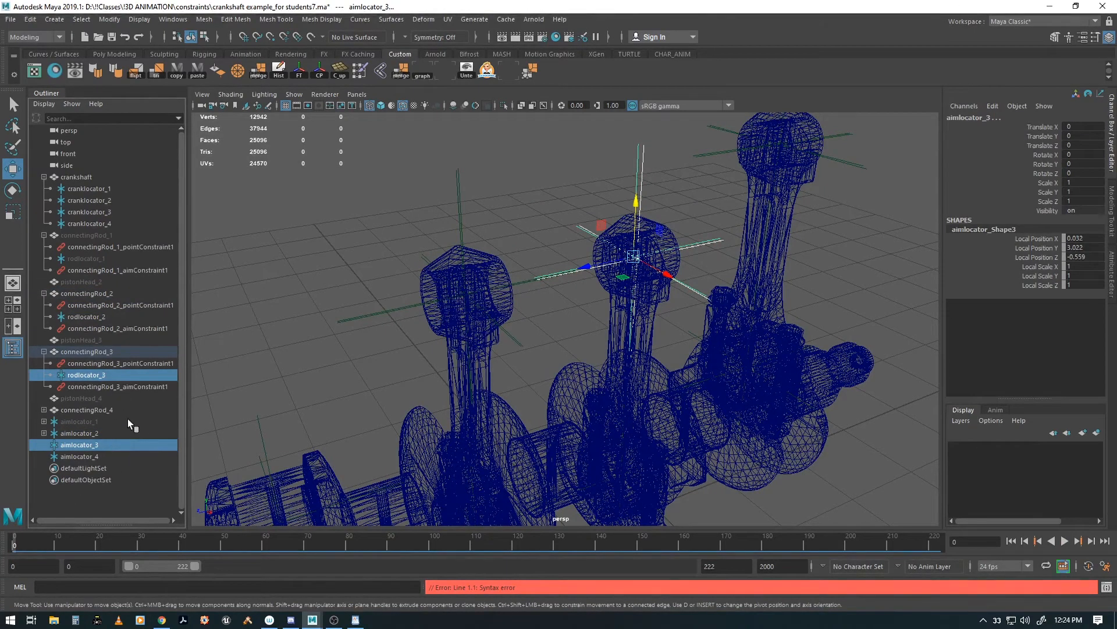
{"action": "key", "text": "space"}
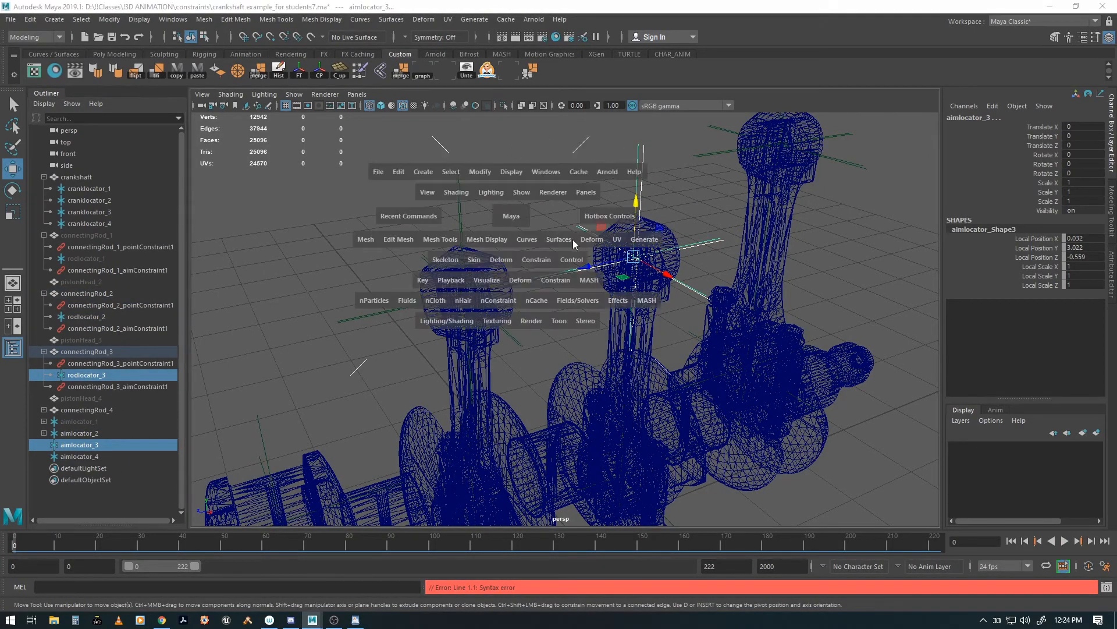
{"action": "left_click", "coordinate": [532, 262]}
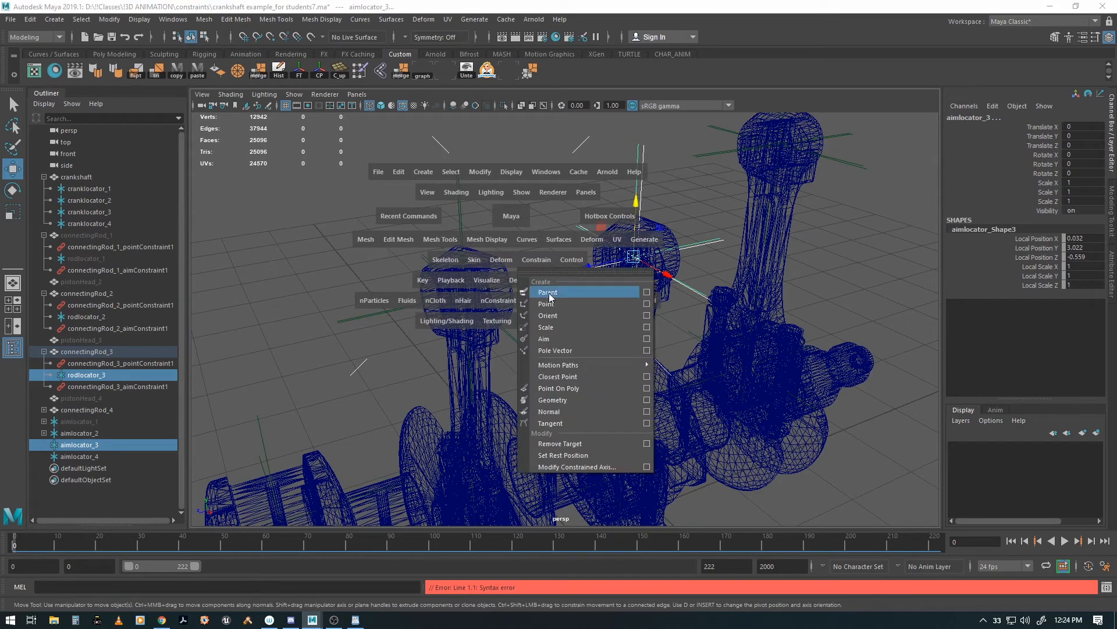
{"action": "left_click", "coordinate": [647, 305]}
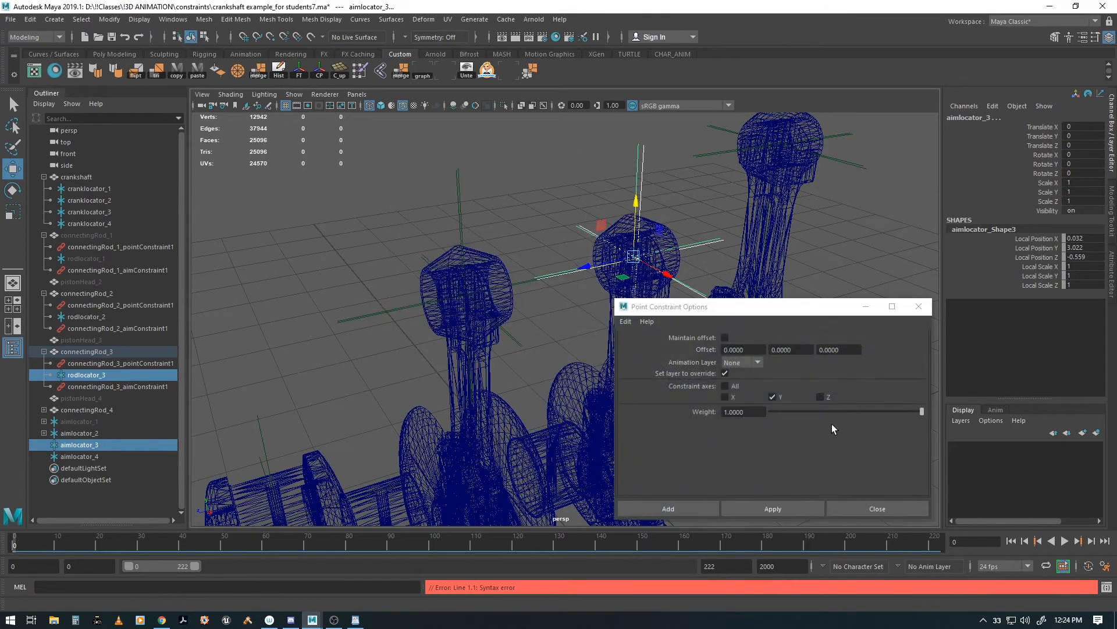
{"action": "left_click", "coordinate": [661, 509]}
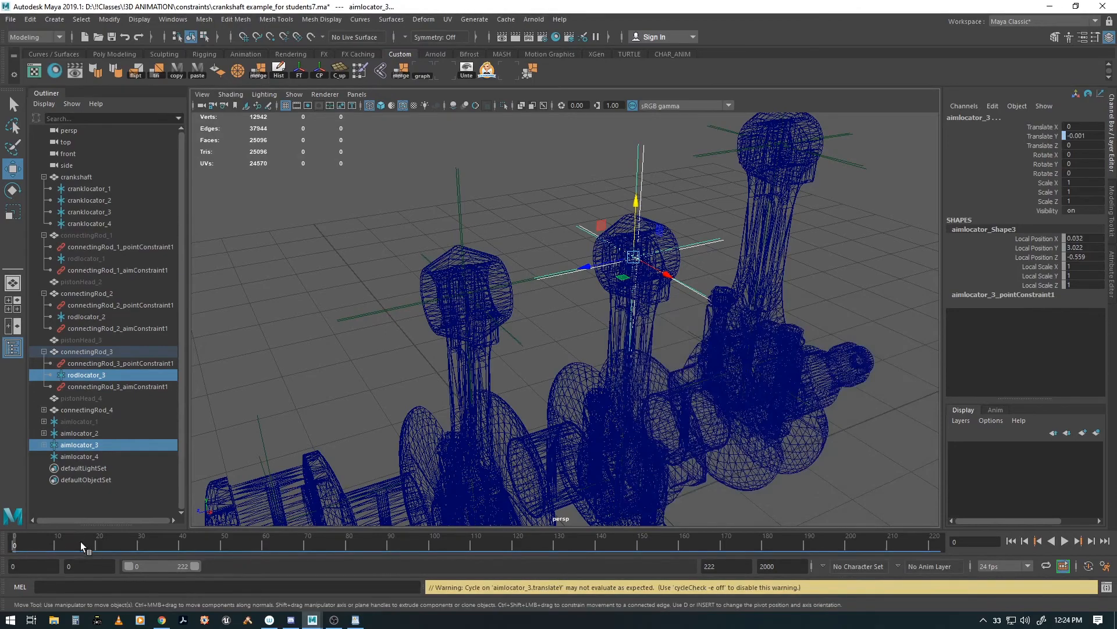
{"action": "key", "text": "alt+v"}
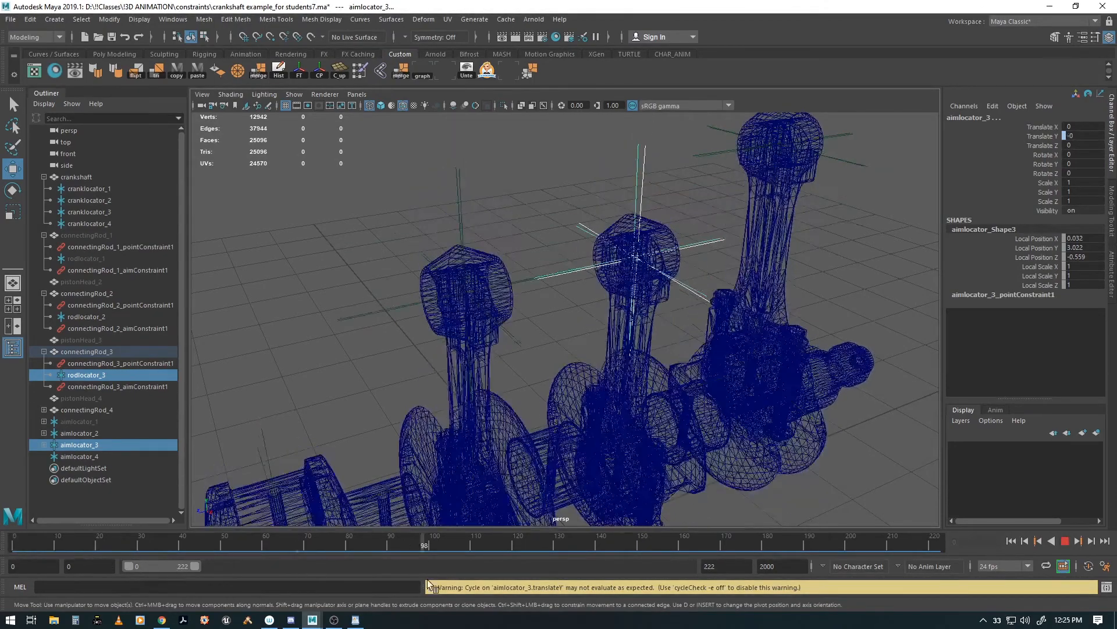
{"action": "key", "text": "alt+v"}
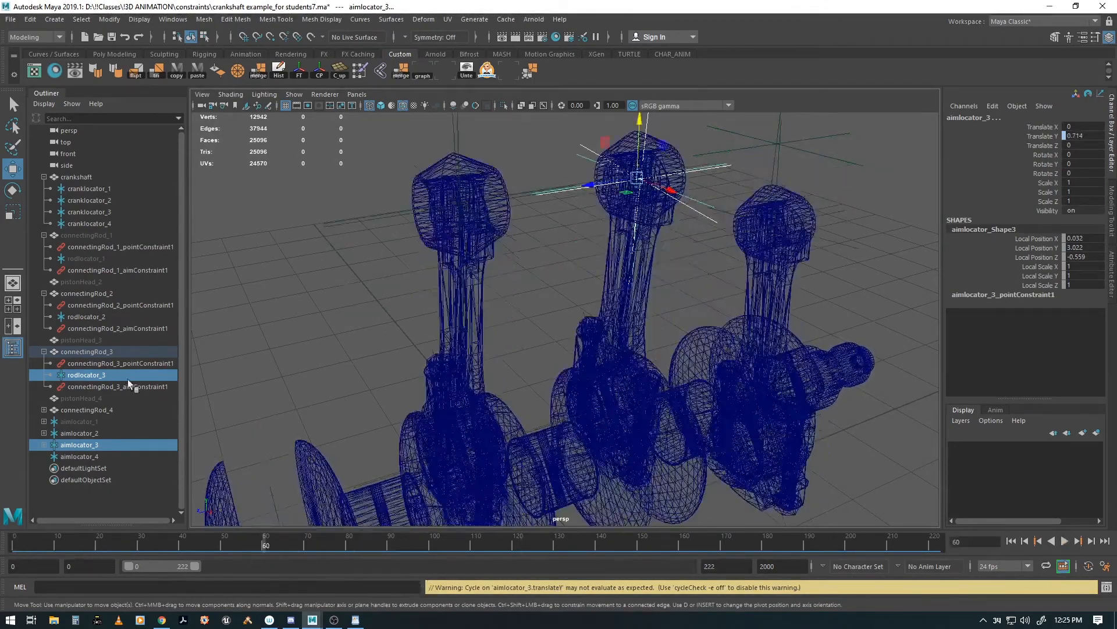
{"action": "left_click_drag", "start_coordinate": [139, 544], "coordinate": [13, 541]}
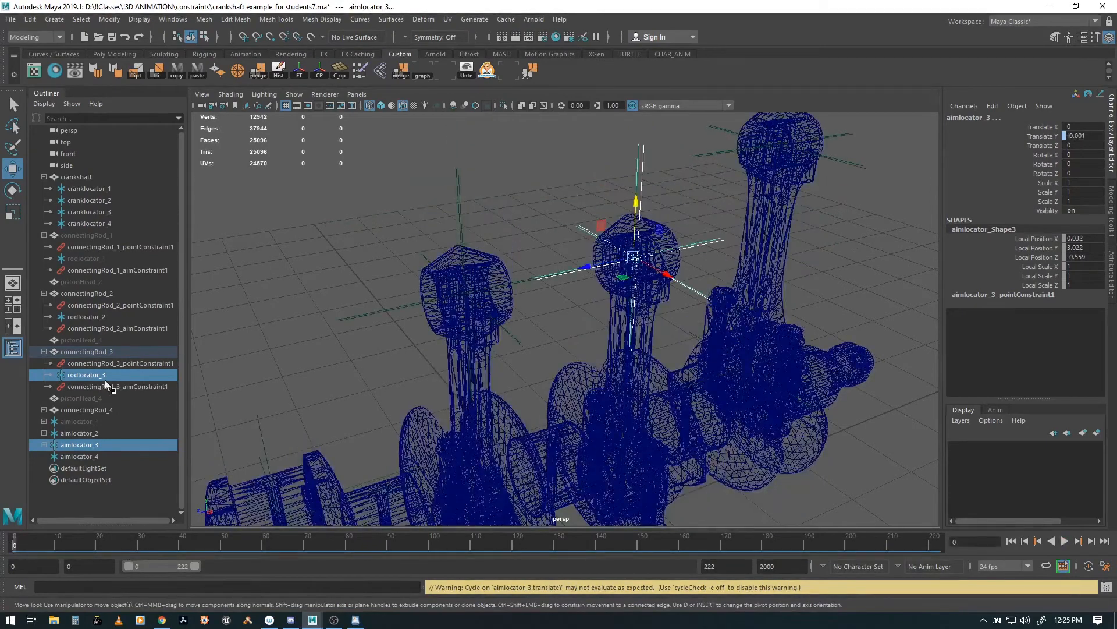
Point-constrain aimlocator_4 to rodlocator_4 on the Y axis only, then scrub the timeline to frame 4.
{"action": "left_click", "coordinate": [43, 410]}
{"action": "left_click", "coordinate": [85, 433]}
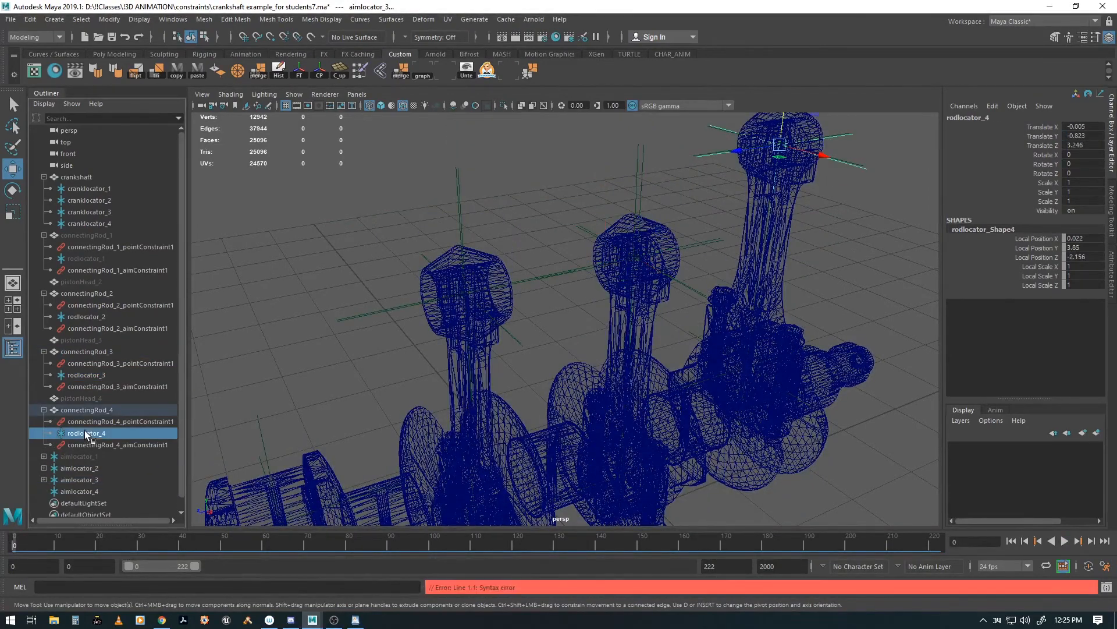
{"action": "left_click", "coordinate": [89, 479], "text": "ctrl"}
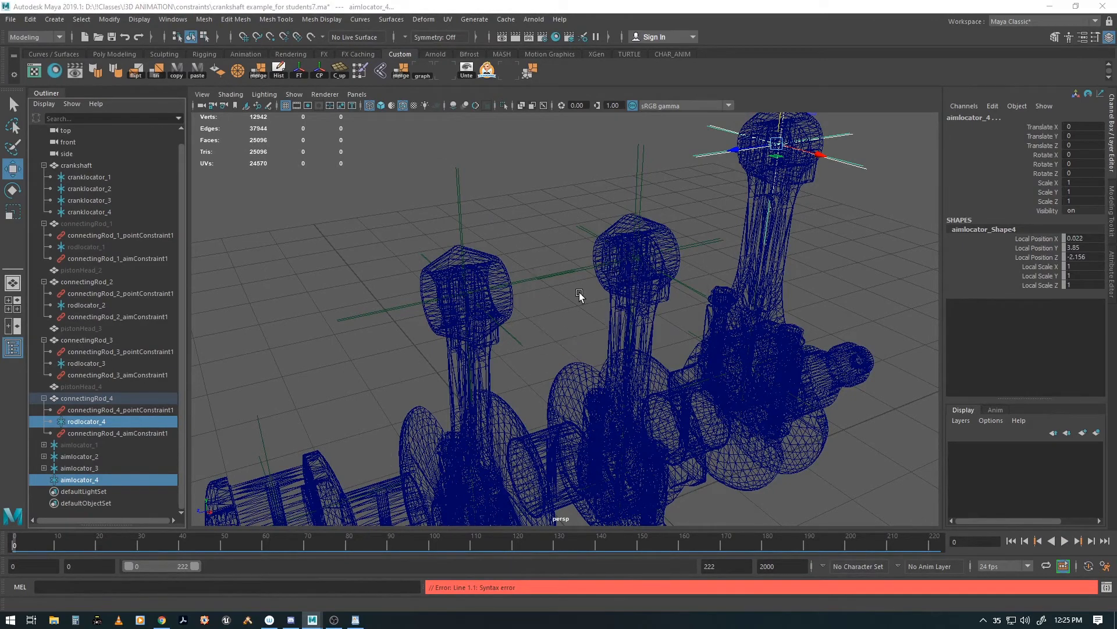
{"action": "key", "text": "space"}
{"action": "left_click", "coordinate": [604, 349]}
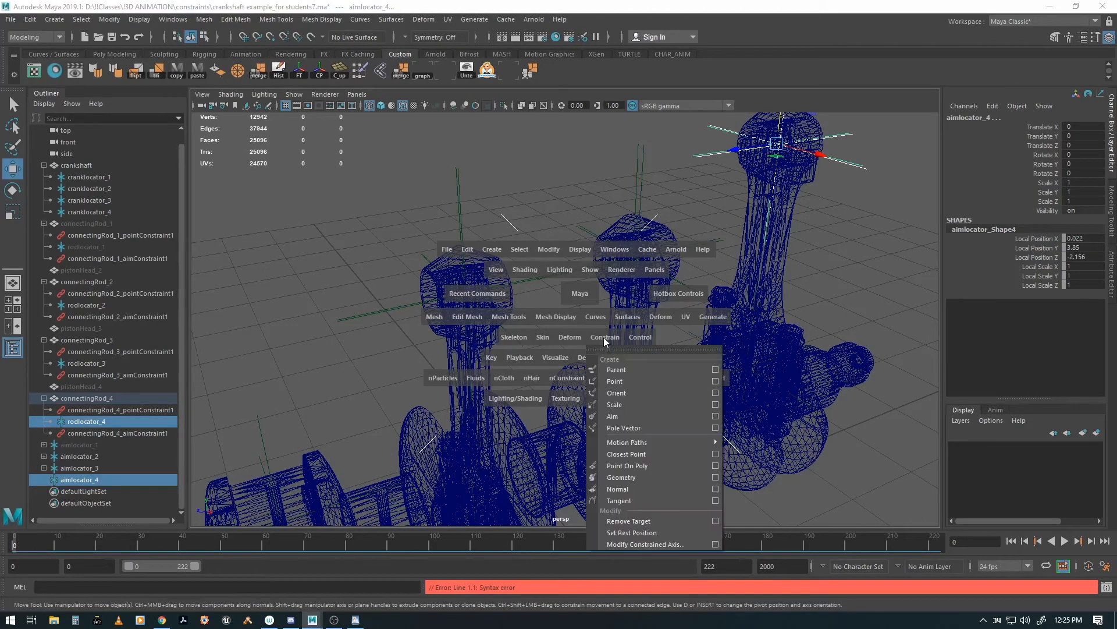
{"action": "left_click", "coordinate": [715, 379]}
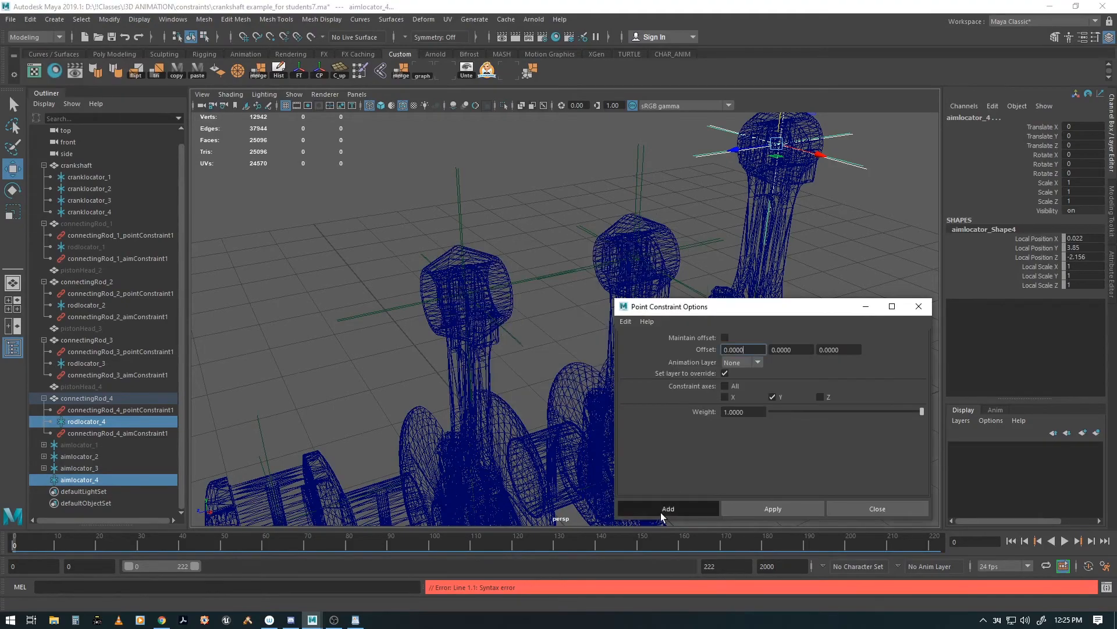
{"action": "left_click", "coordinate": [667, 508]}
{"action": "left_click_drag", "start_coordinate": [68, 546], "coordinate": [32, 522]}
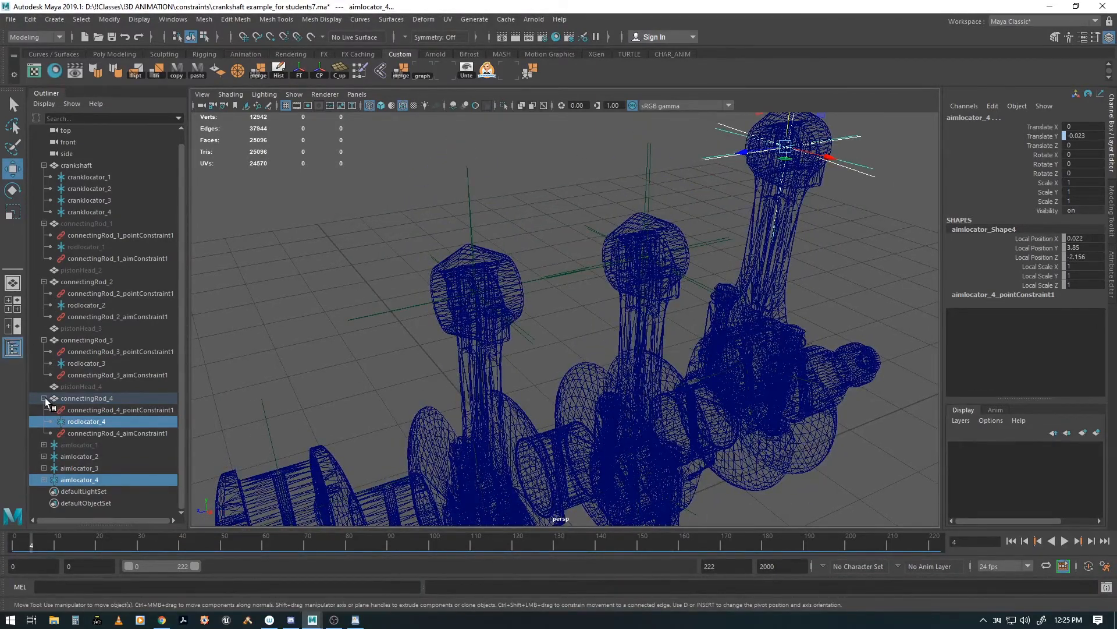
Collapse the hierarchies of the four connecting rods and the crankshaft in the Outliner.
{"action": "left_click", "coordinate": [44, 398]}
{"action": "left_click", "coordinate": [44, 351]}
{"action": "left_click", "coordinate": [44, 293]}
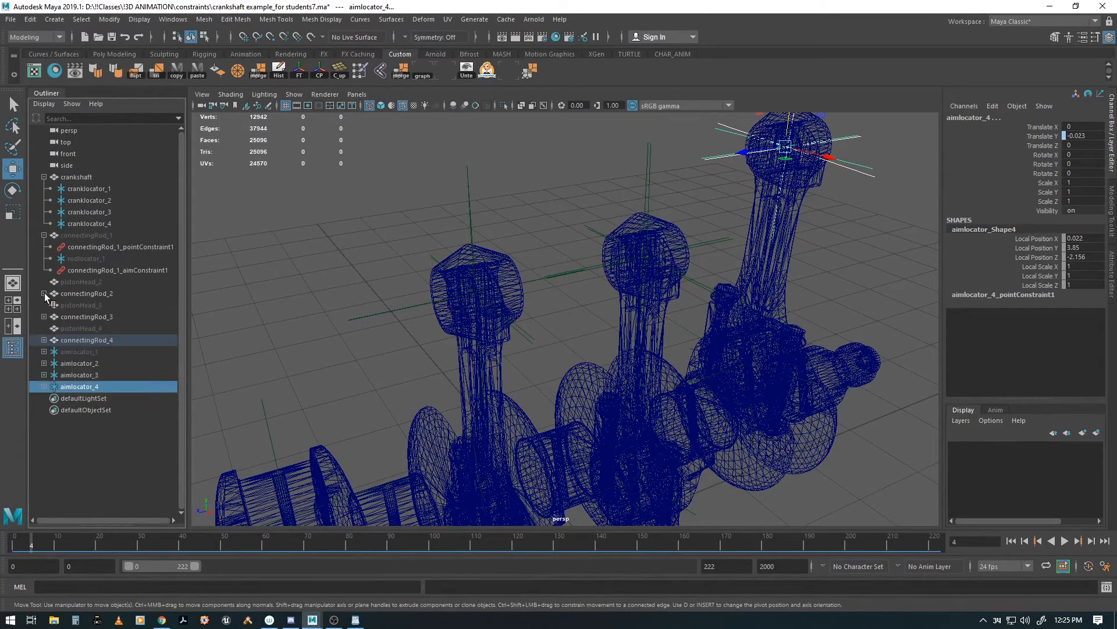
{"action": "left_click", "coordinate": [44, 236]}
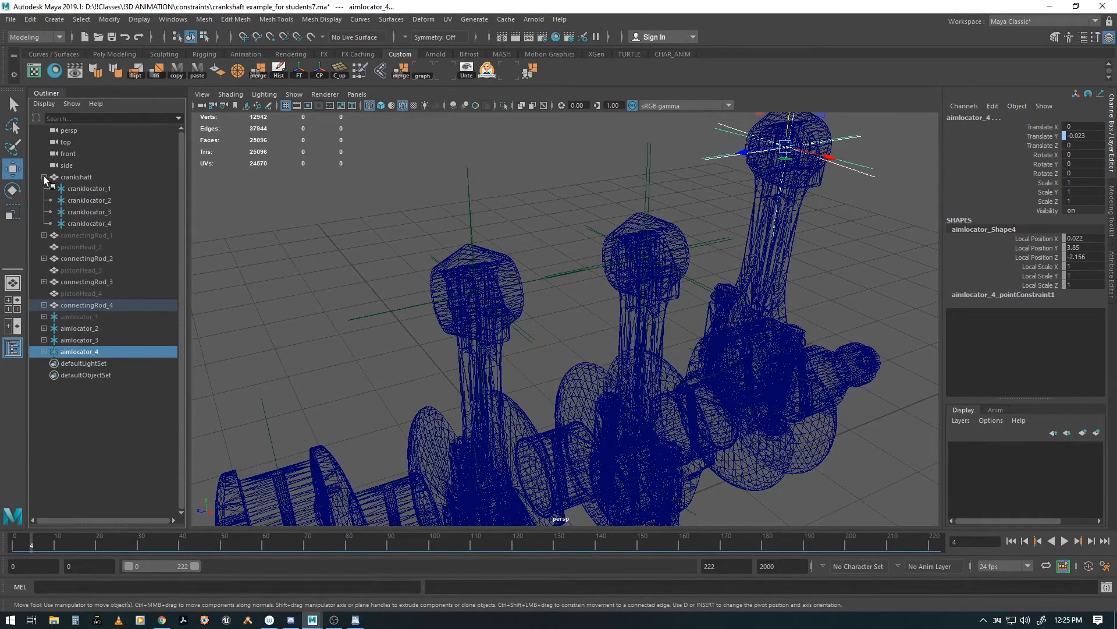
{"action": "left_click", "coordinate": [44, 176]}
Unhide pistonHead_2, pistonHead_3, pistonHead_4 and aimlocator_1.
{"action": "left_click", "coordinate": [85, 200]}
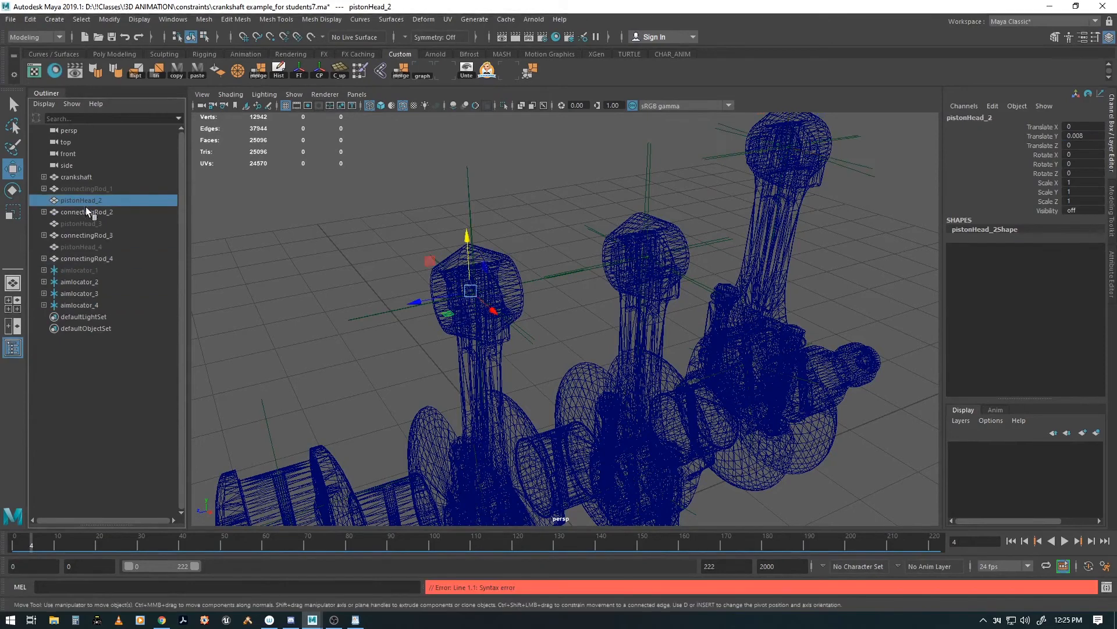
{"action": "left_click", "coordinate": [84, 222], "text": "ctrl"}
{"action": "left_click", "coordinate": [81, 246], "text": "ctrl"}
{"action": "left_click", "coordinate": [79, 269], "text": "ctrl"}
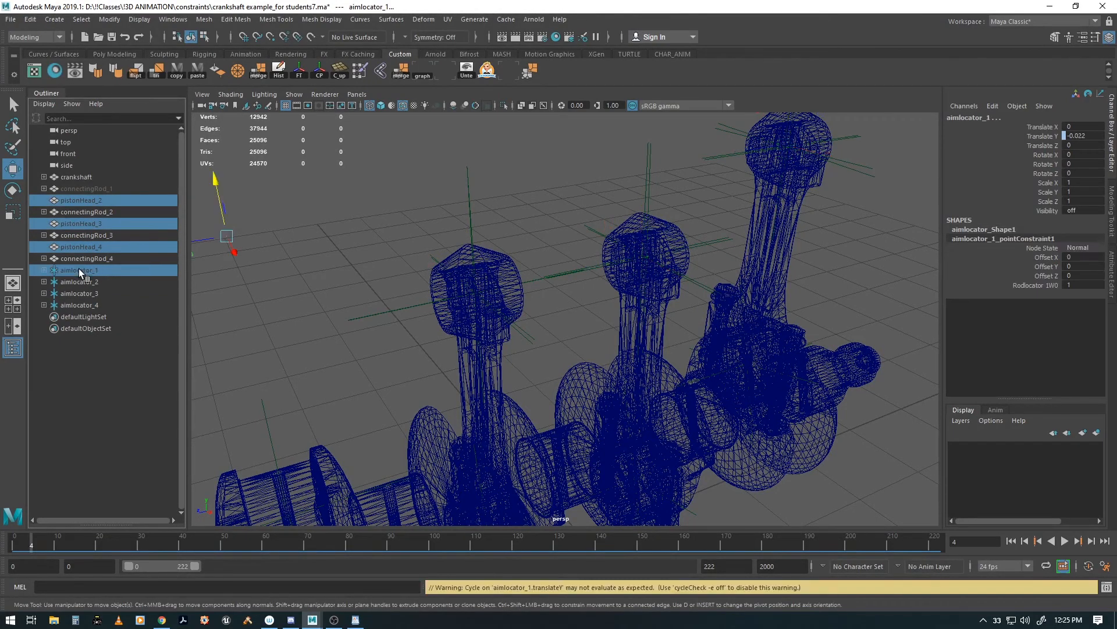
{"action": "key", "text": "ctrl+h"}
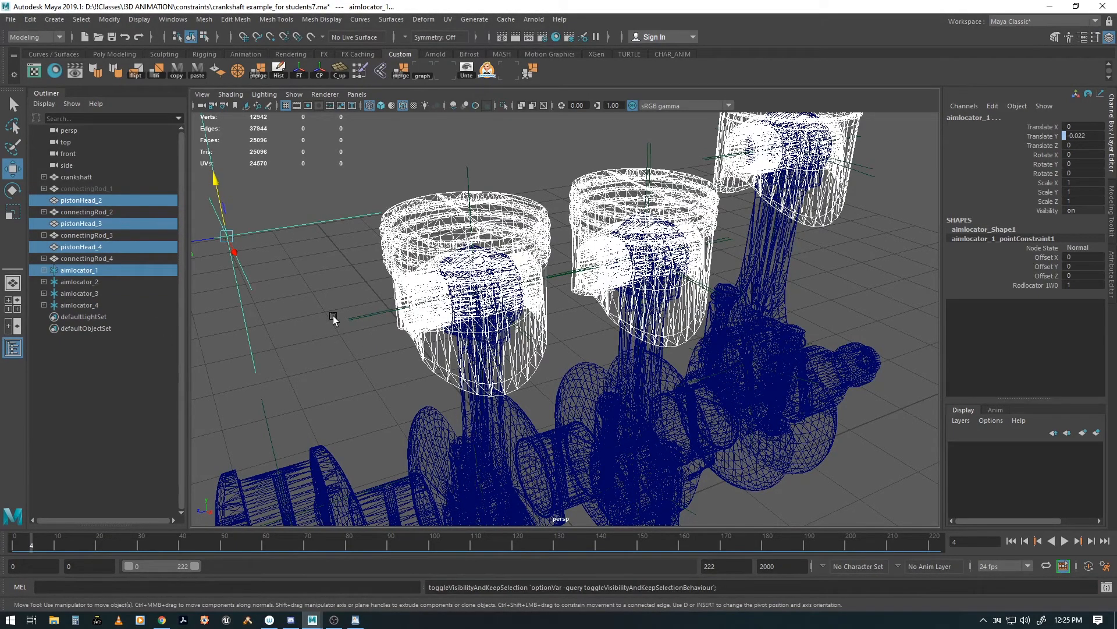
Show all remaining hidden objects, play the animation to check the pistons, and return to frame 0.
{"action": "key", "text": "space"}
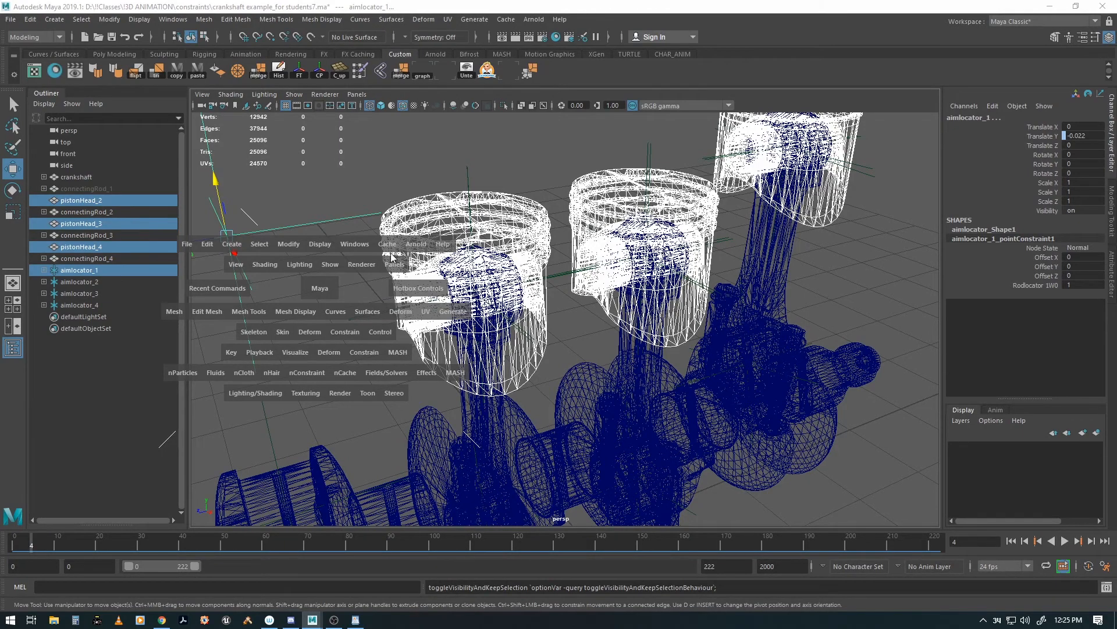
{"action": "key", "text": "space"}
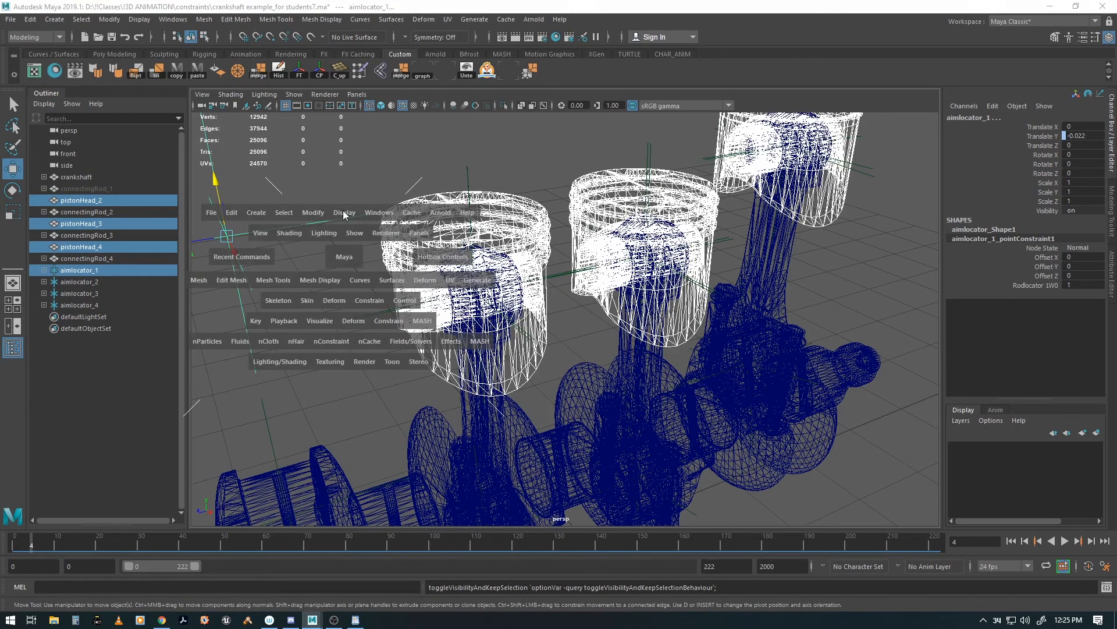
{"action": "left_click", "coordinate": [343, 212]}
{"action": "mouse_move", "coordinate": [456, 289]}
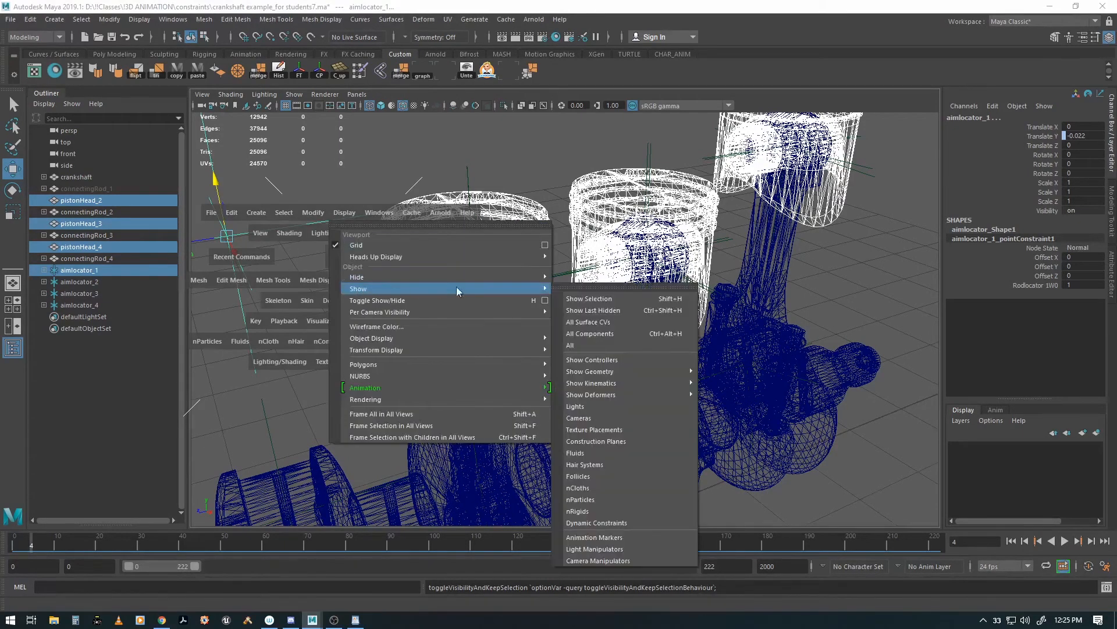
{"action": "left_click", "coordinate": [572, 347]}
{"action": "scroll", "coordinate": [544, 365], "scroll_direction": "down", "scroll_amount": 4}
{"action": "middle_click_drag", "start_coordinate": [543, 365], "coordinate": [556, 376], "text": "alt"}
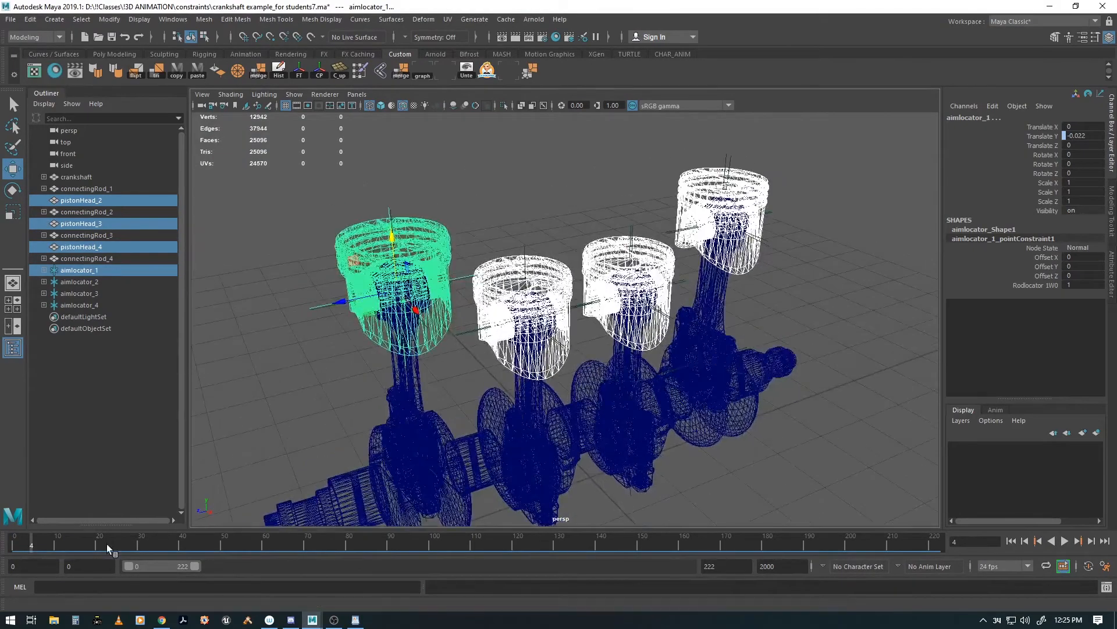
{"action": "key", "text": "alt+v"}
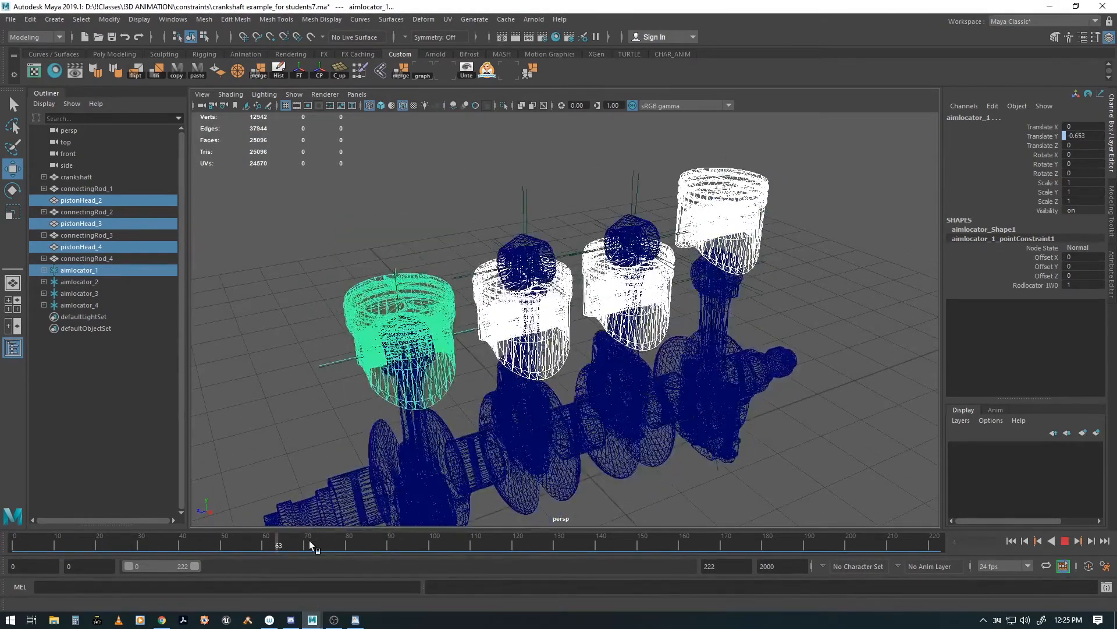
{"action": "left_click_drag", "start_coordinate": [309, 540], "coordinate": [3, 536]}
Parent pistonHead_2 under aimlocator_2 in the Outliner and briefly play the animation.
{"action": "left_click", "coordinate": [106, 423]}
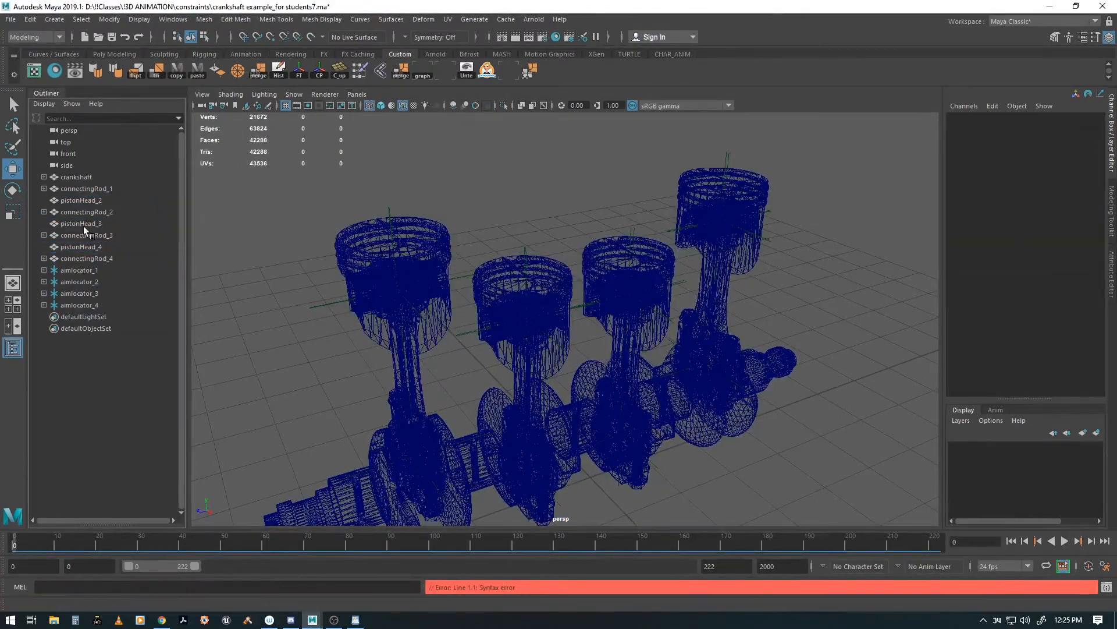
{"action": "left_click", "coordinate": [78, 200]}
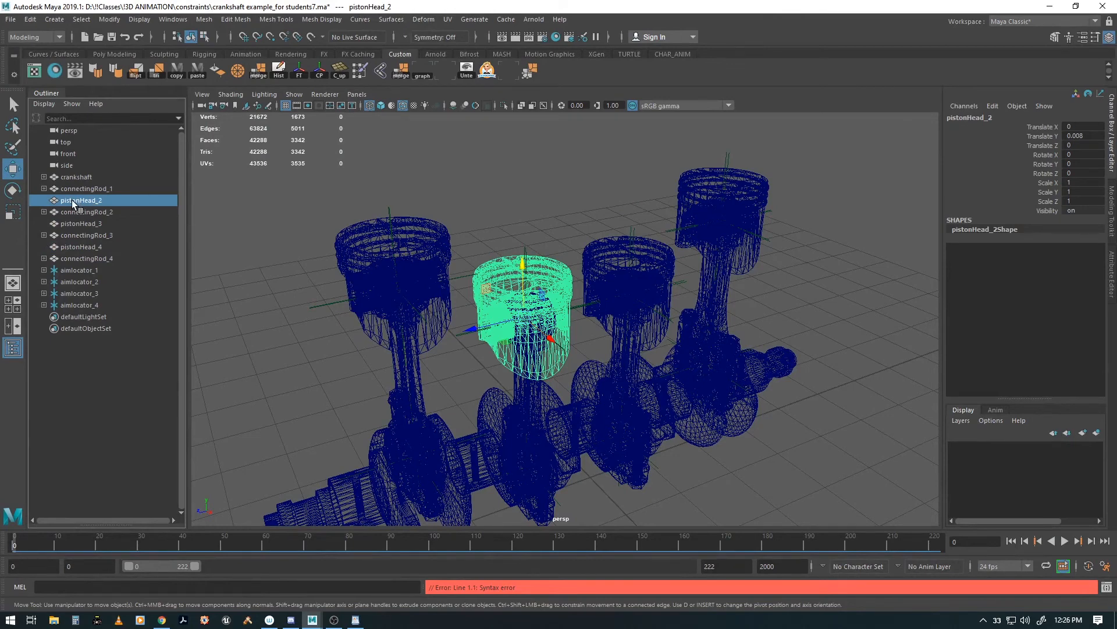
{"action": "middle_click_drag", "start_coordinate": [73, 203], "coordinate": [79, 281]}
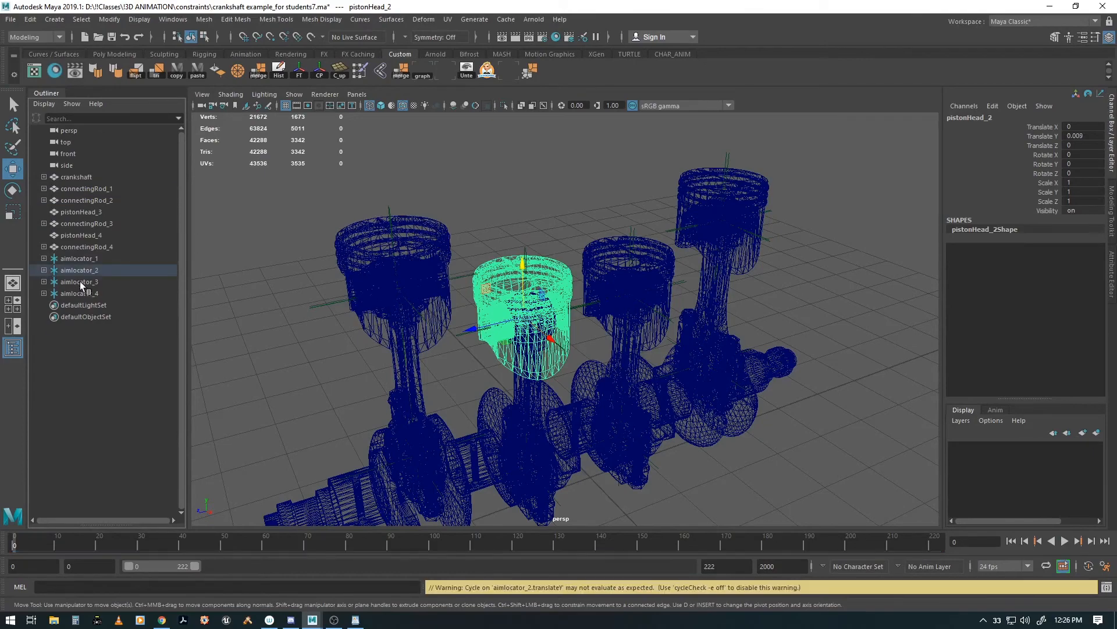
{"action": "key", "text": "alt+v"}
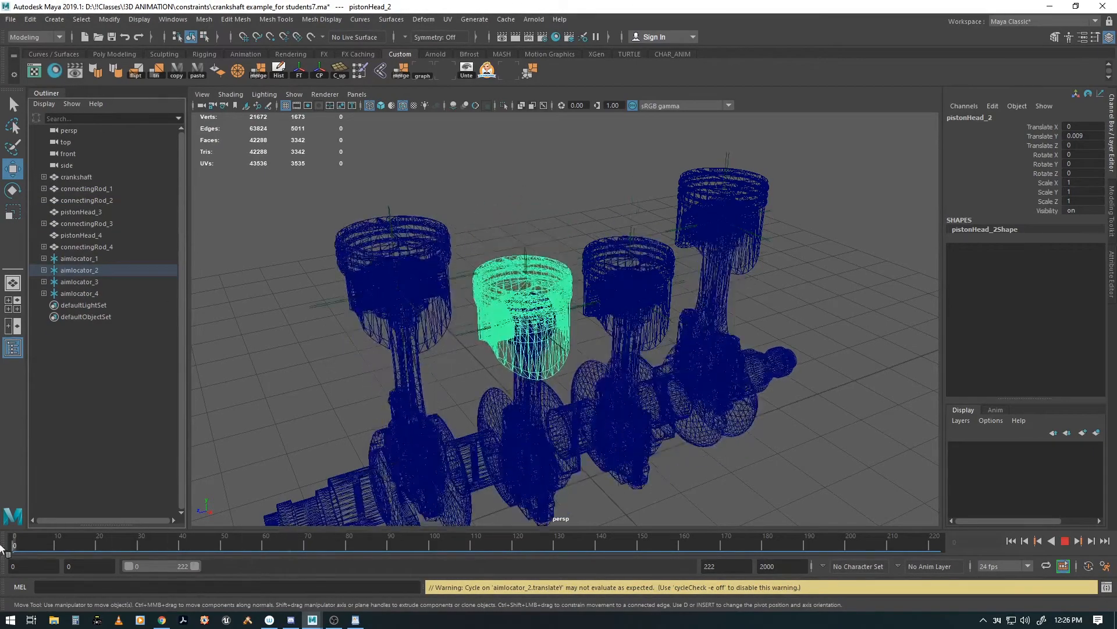
{"action": "key", "text": "alt+v"}
Parent pistonHead_3 under aimlocator_3 and pistonHead_4 under aimlocator_4 in the Outliner.
{"action": "left_click", "coordinate": [79, 212]}
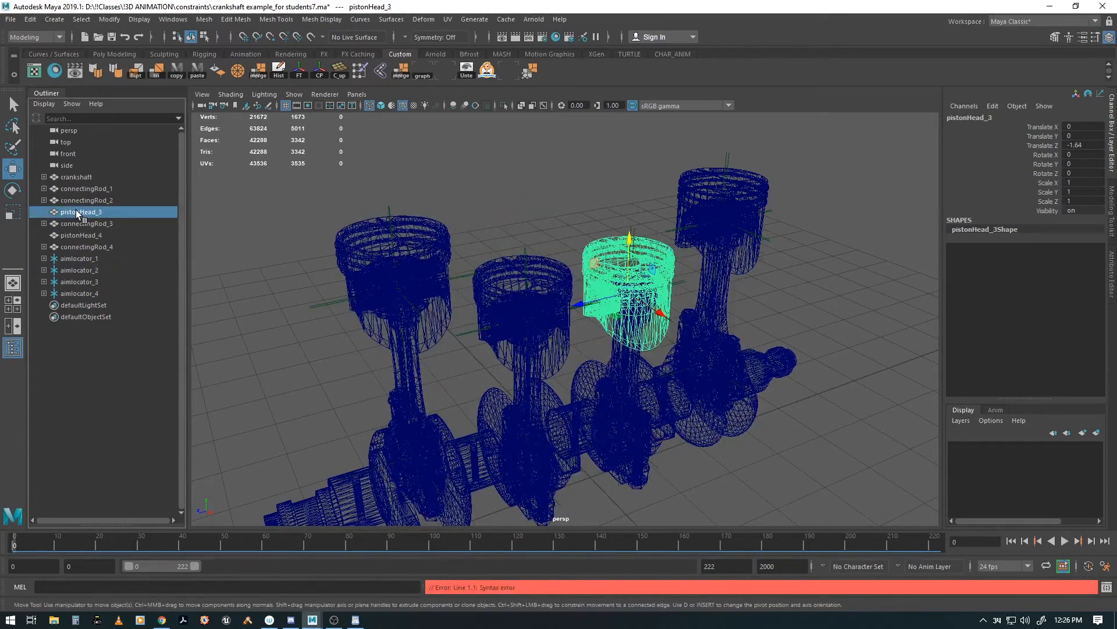
{"action": "middle_click_drag", "start_coordinate": [75, 211], "coordinate": [82, 280]}
{"action": "left_click", "coordinate": [81, 222]}
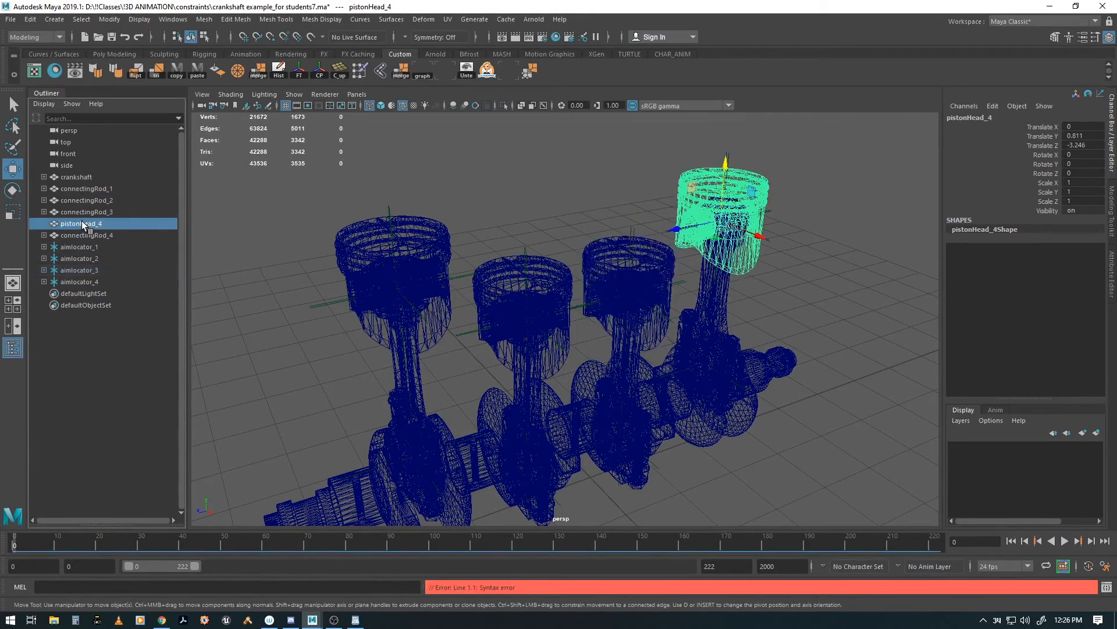
{"action": "middle_click_drag", "start_coordinate": [81, 221], "coordinate": [78, 281]}
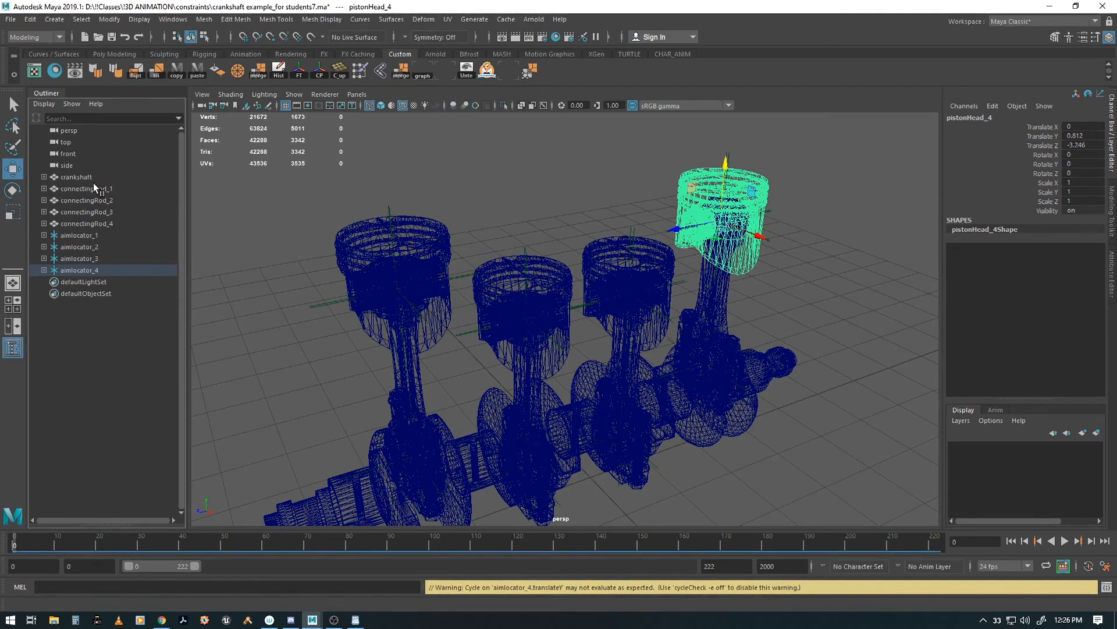
Switch the viewport to smooth-shaded display, scrubbing and playing the animation to check that all four pistons follow the rods.
{"action": "left_click", "coordinate": [57, 540]}
{"action": "left_click_drag", "start_coordinate": [57, 540], "coordinate": [269, 492]}
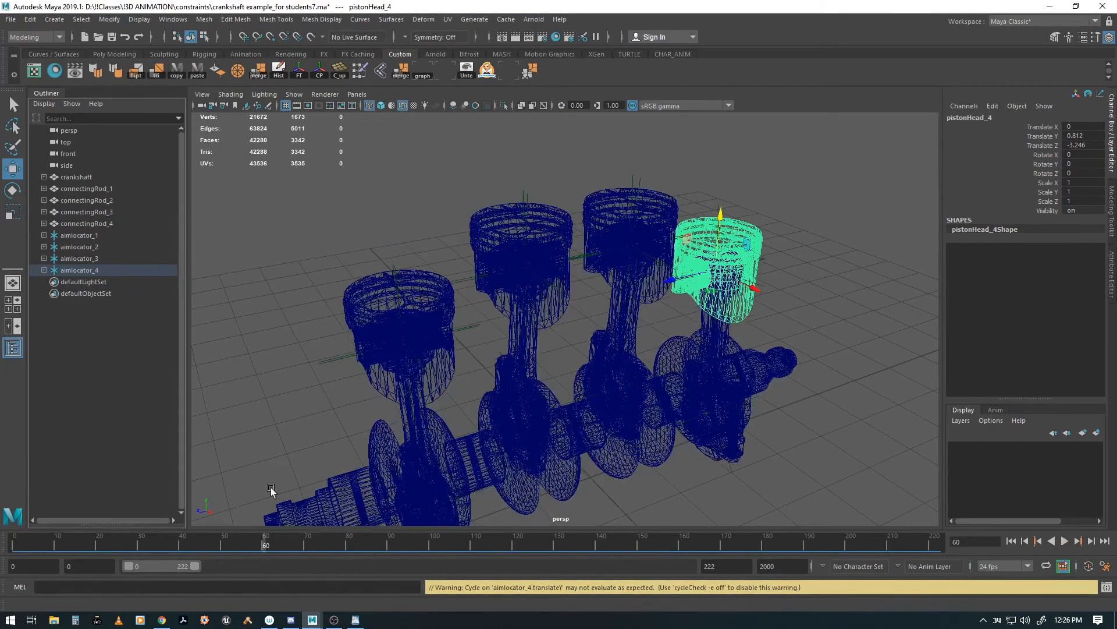
{"action": "left_click", "coordinate": [282, 454]}
{"action": "mouse_move", "coordinate": [439, 396]}
{"action": "left_mouse_down", "text": "alt"}
{"action": "mouse_move", "coordinate": [556, 411]}
{"action": "mouse_move", "coordinate": [620, 406]}
{"action": "mouse_move", "coordinate": [617, 391]}
{"action": "mouse_move", "coordinate": [543, 417]}
{"action": "mouse_move", "coordinate": [606, 417]}
{"action": "mouse_move", "coordinate": [618, 404]}
{"action": "left_mouse_up", "text": "alt"}
{"action": "key", "text": "5"}
{"action": "right_click_drag", "start_coordinate": [618, 404], "coordinate": [612, 395], "text": "alt"}
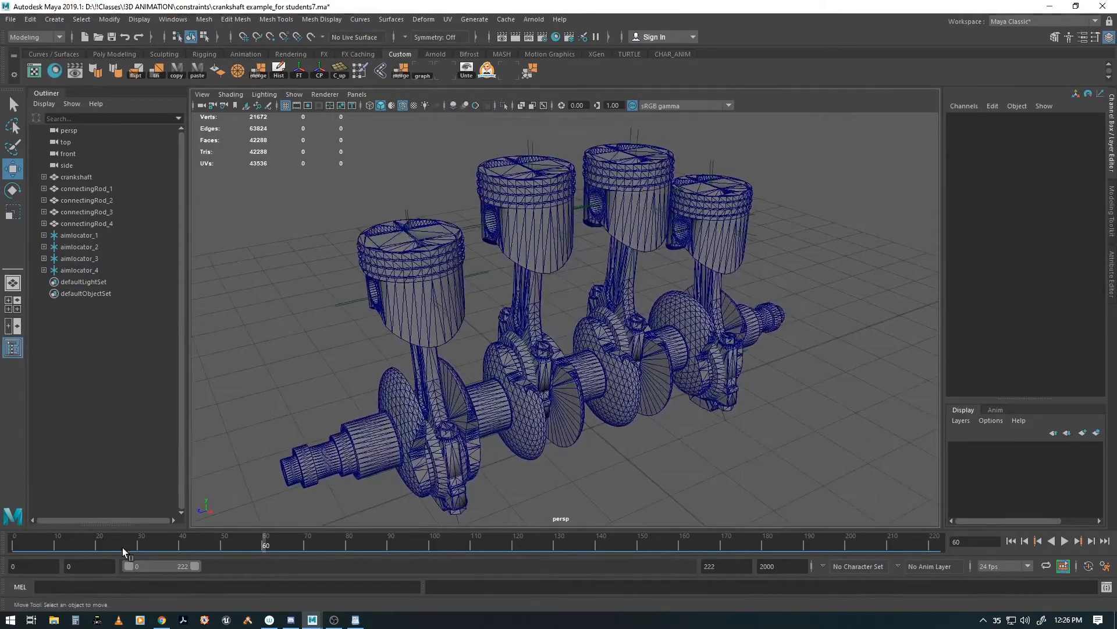
{"action": "left_click_drag", "start_coordinate": [117, 545], "coordinate": [11, 543]}
{"action": "left_click", "coordinate": [1064, 540]}
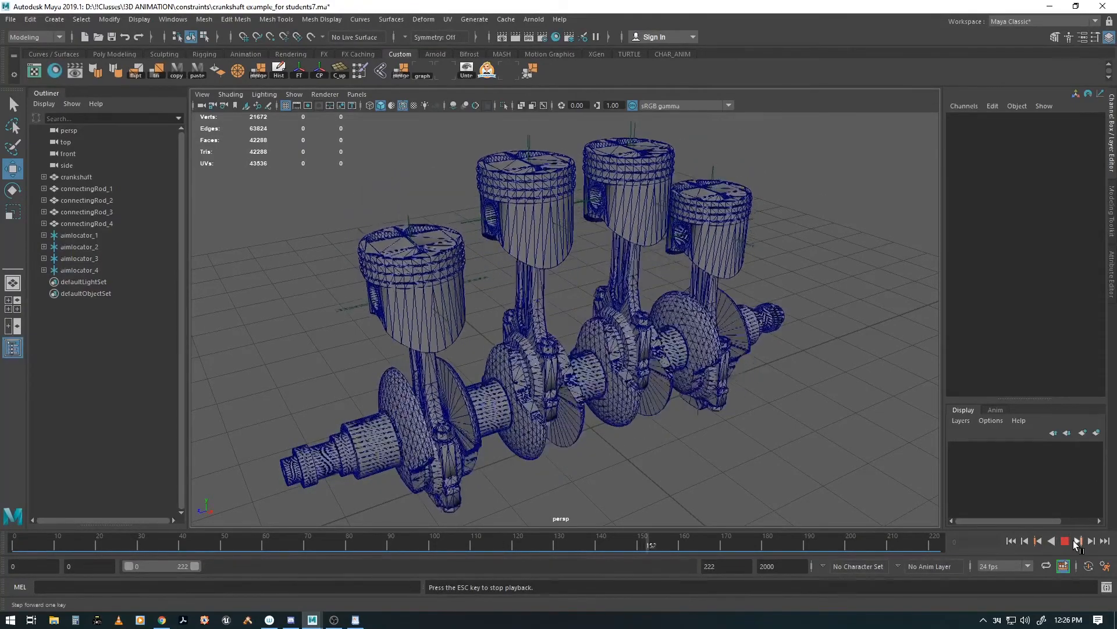
{"action": "left_click", "coordinate": [1063, 544]}
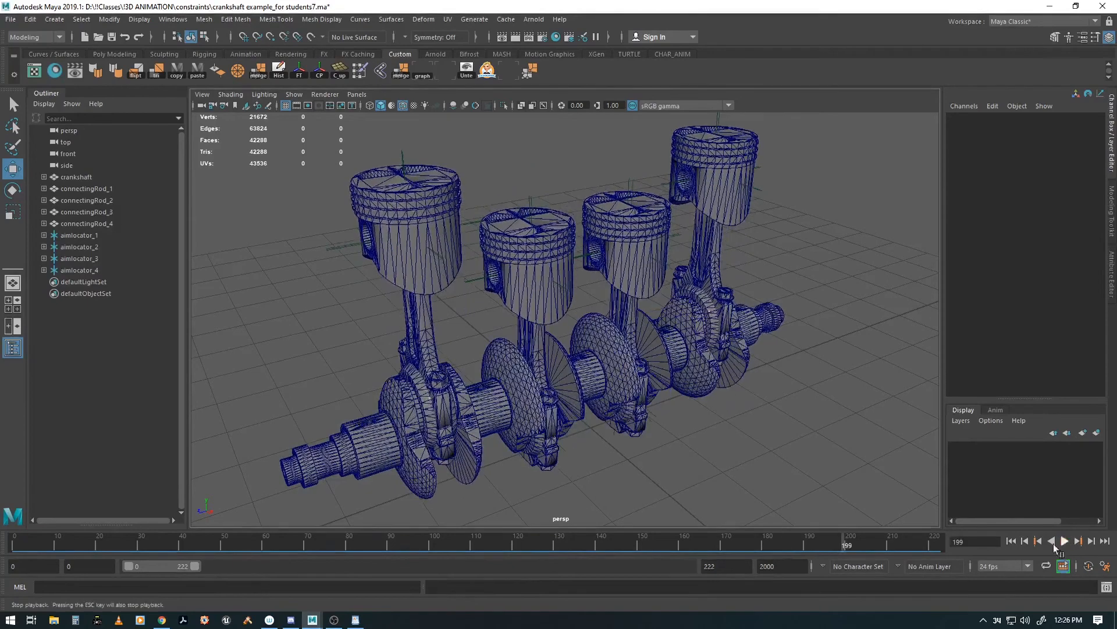
Move the crankshaft's 360-degree Rotate Z key from frame 100 to frame 20 on the timeline by cutting and pasting it.
{"action": "left_click", "coordinate": [358, 462]}
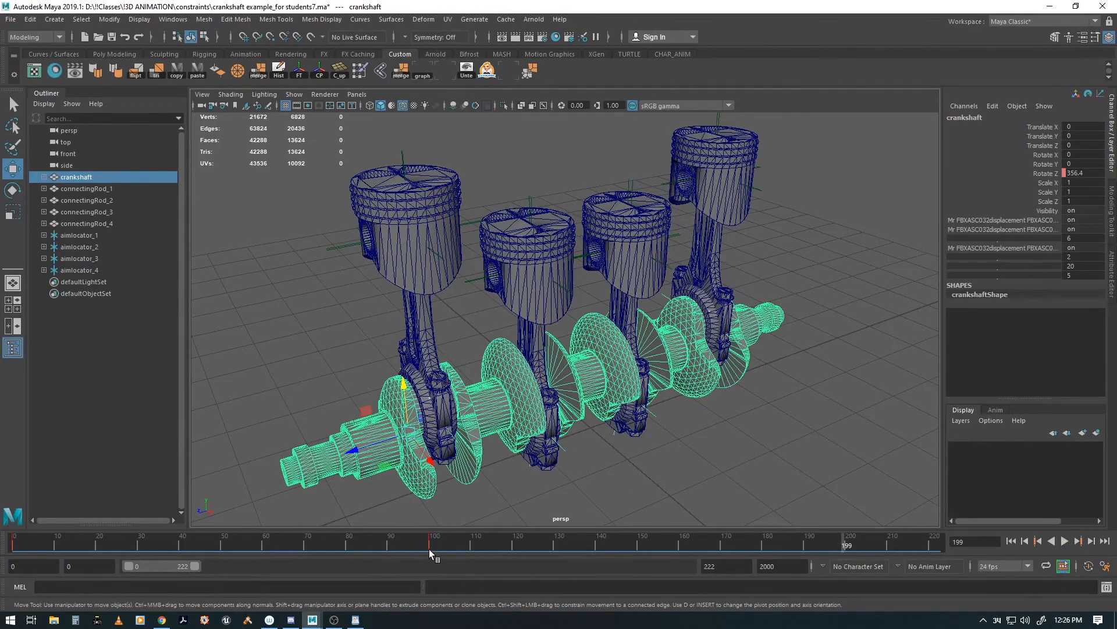
{"action": "left_click", "coordinate": [431, 542]}
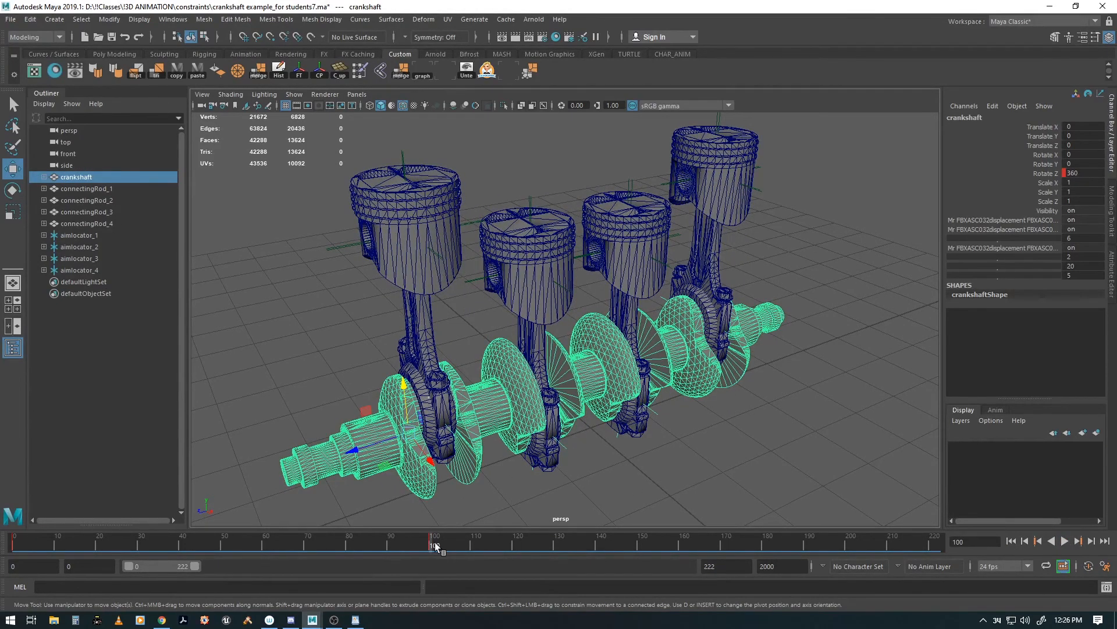
{"action": "right_click", "coordinate": [428, 540]}
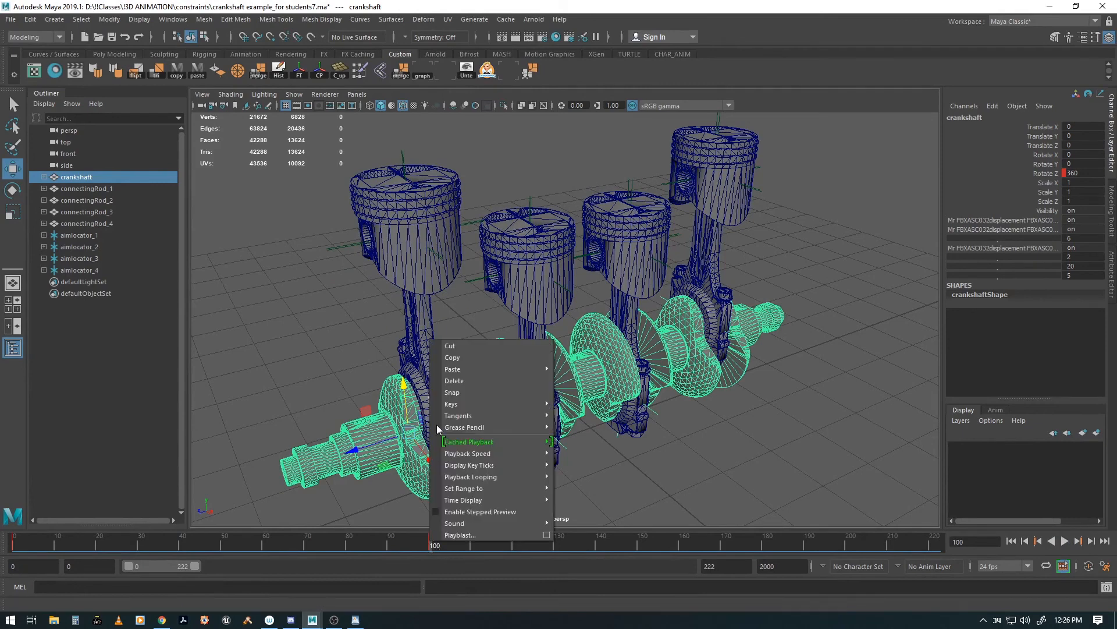
{"action": "left_click", "coordinate": [463, 346]}
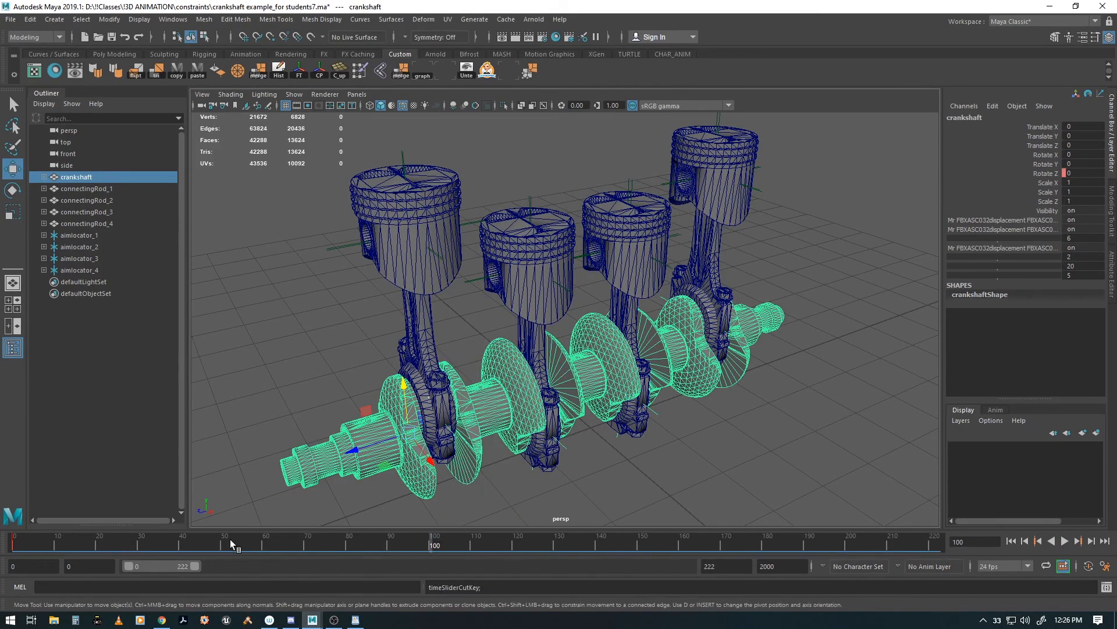
{"action": "left_click_drag", "start_coordinate": [231, 540], "coordinate": [98, 540]}
{"action": "right_click", "coordinate": [98, 540]}
{"action": "mouse_move", "coordinate": [164, 369]}
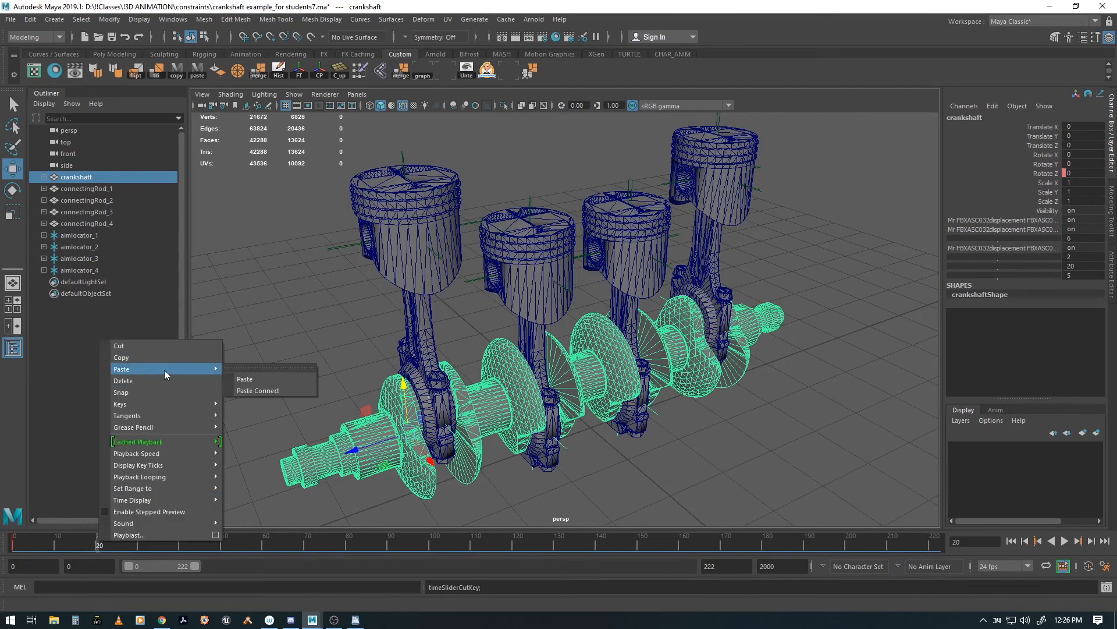
{"action": "left_click", "coordinate": [248, 379]}
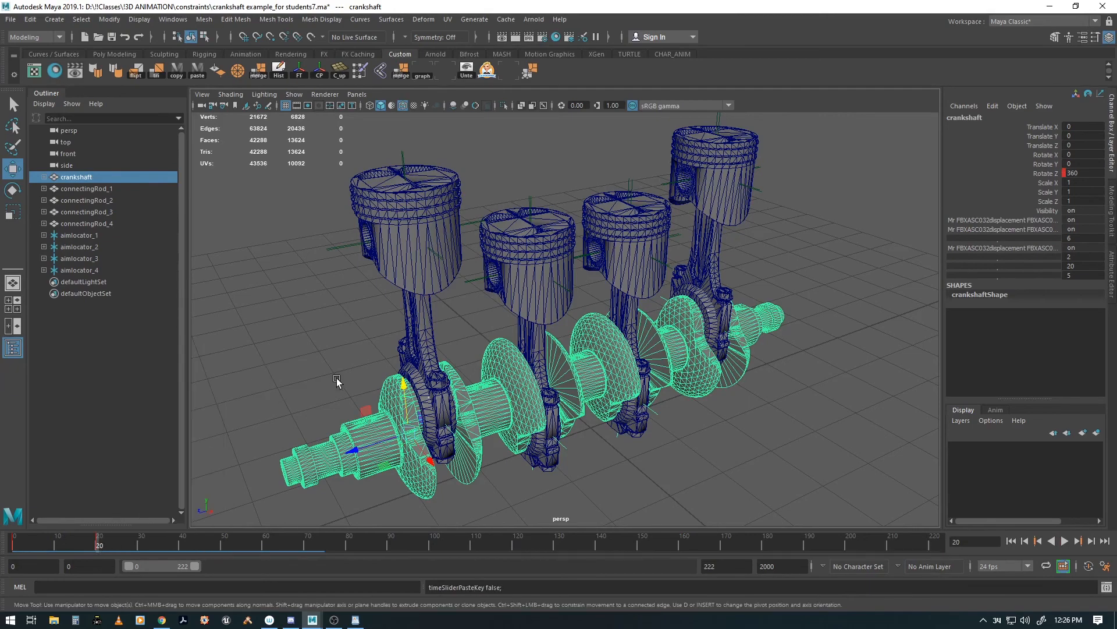
Play the animation from the first frame to check the crankshaft's new rotation speed.
{"action": "left_click", "coordinate": [1011, 542]}
{"action": "left_click", "coordinate": [1066, 541]}
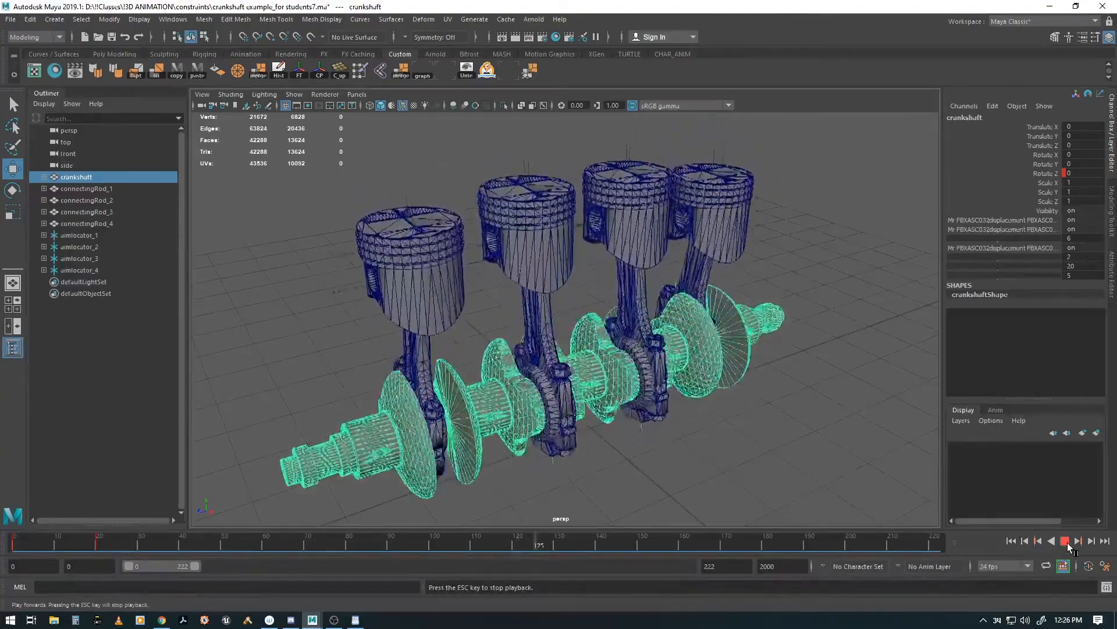
{"action": "left_click", "coordinate": [1067, 542]}
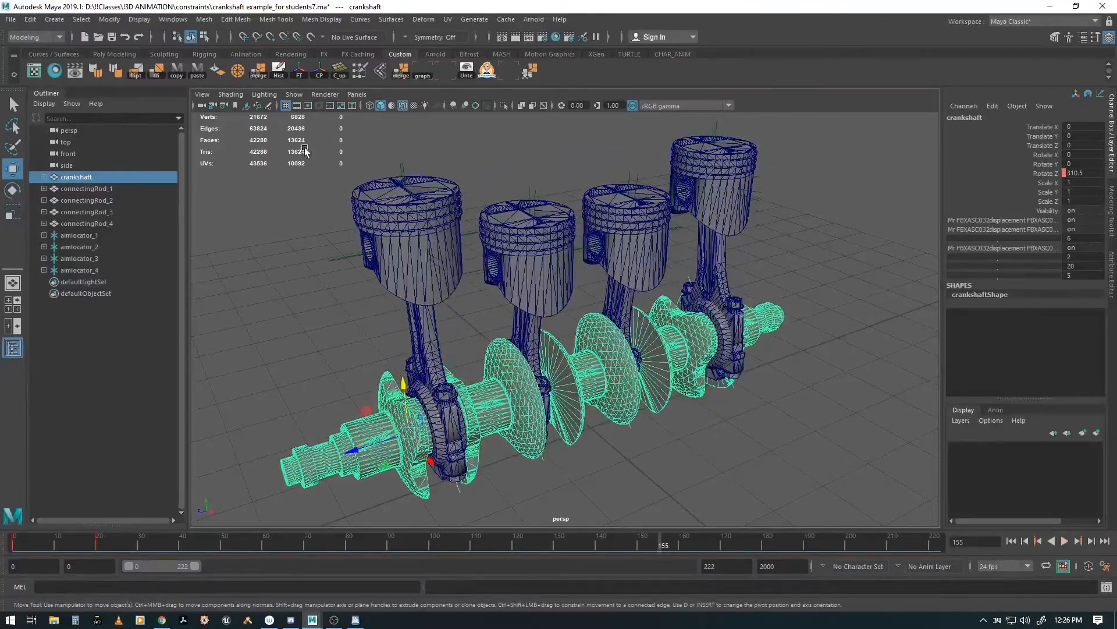
Give the crankshaft's Rotate Z key at frame 20 linear tangents in the Graph Editor and play back the motion.
{"action": "left_click", "coordinate": [425, 74]}
{"action": "left_click", "coordinate": [510, 198]}
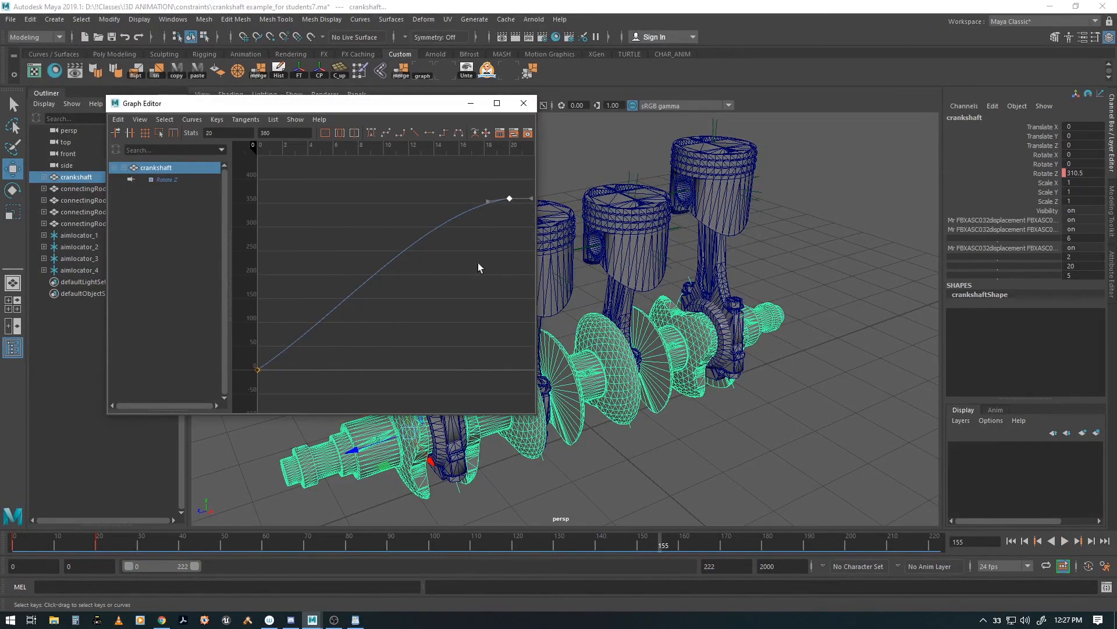
{"action": "left_click", "coordinate": [415, 133]}
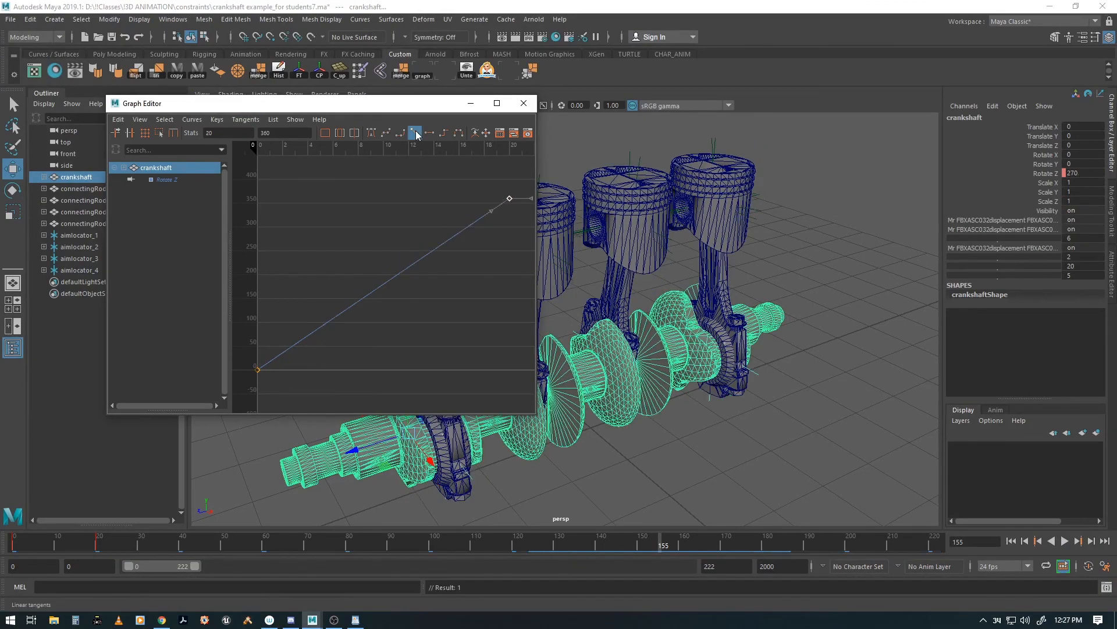
{"action": "left_click", "coordinate": [470, 103]}
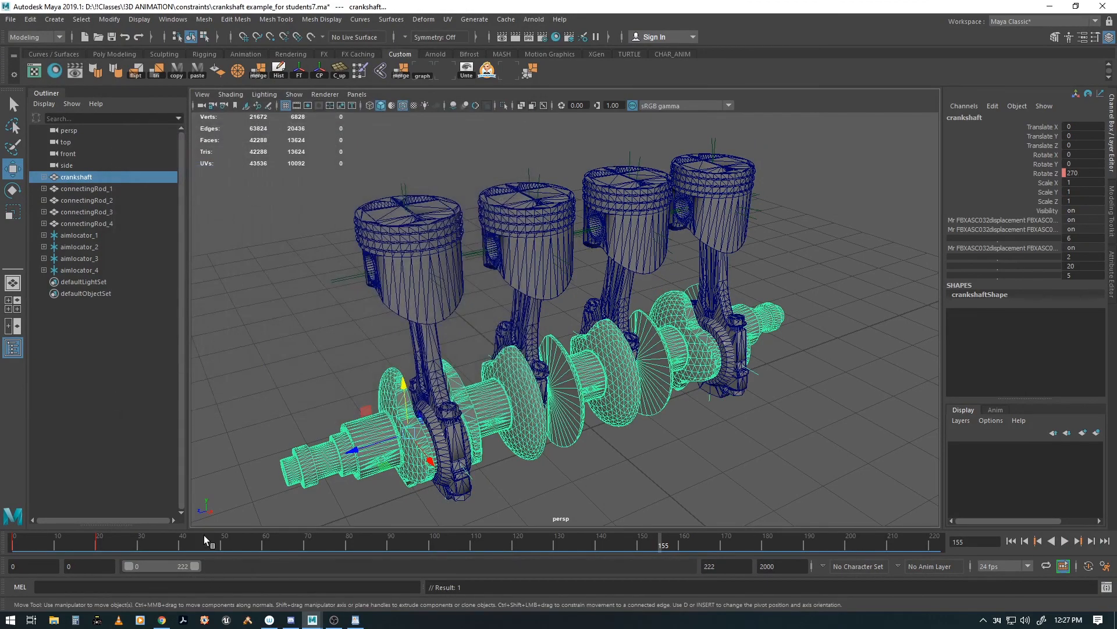
{"action": "left_click", "coordinate": [1064, 541]}
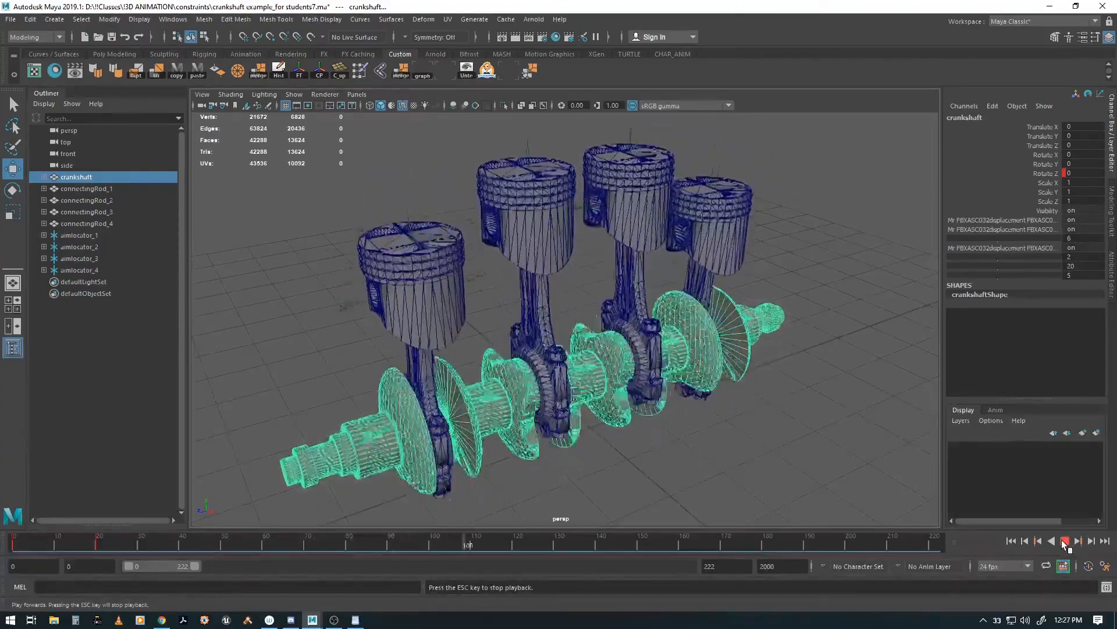
{"action": "left_click", "coordinate": [1065, 541]}
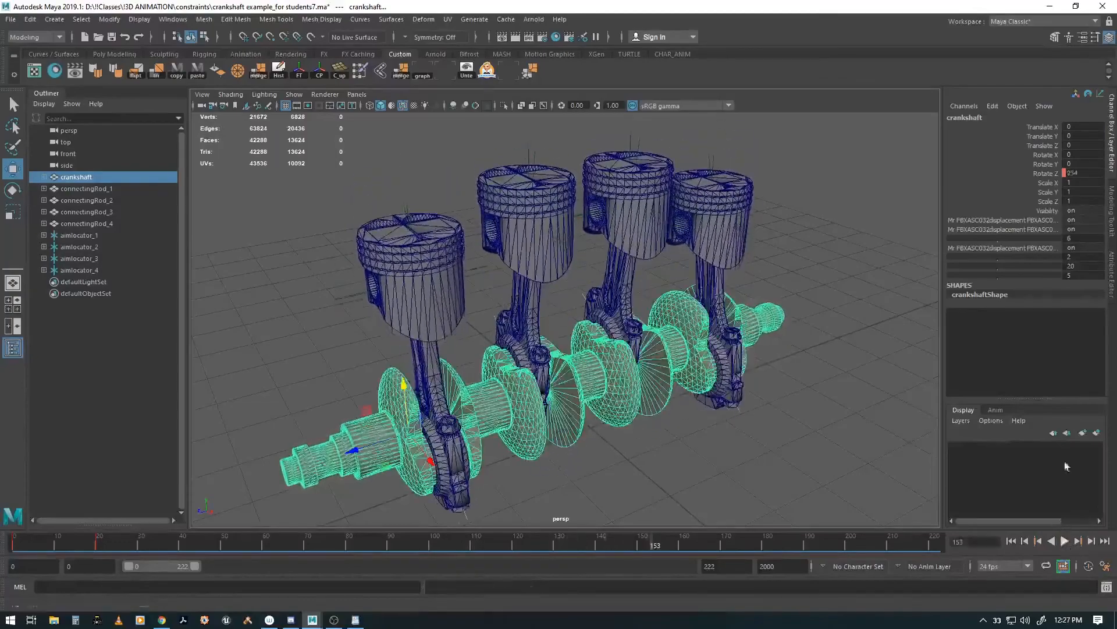